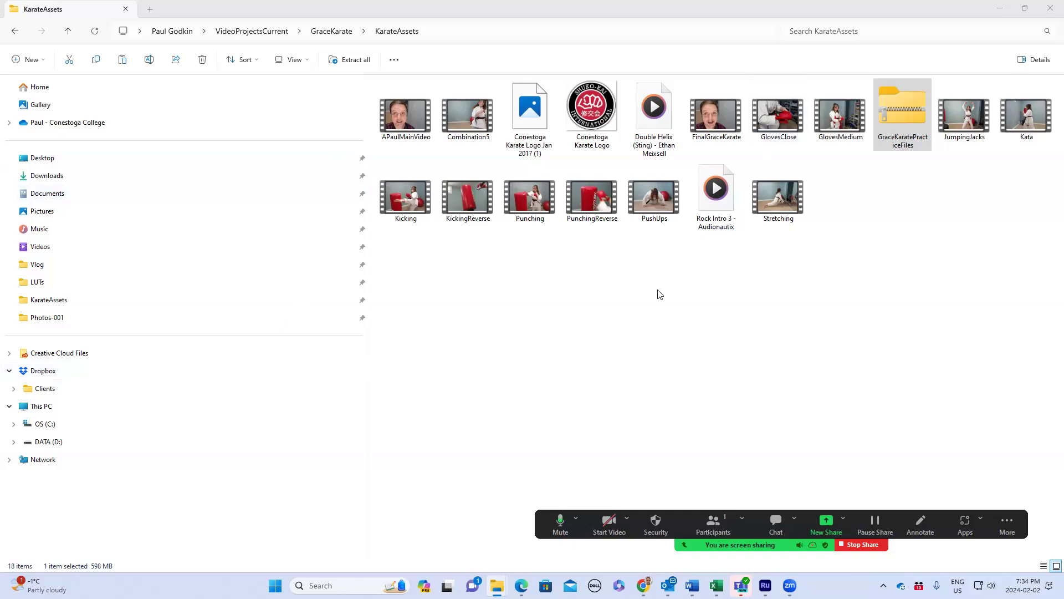
Step: Switch to Adobe Premiere Rush and start creating a new project
{"action": "mouse_move", "coordinate": [765, 586]}
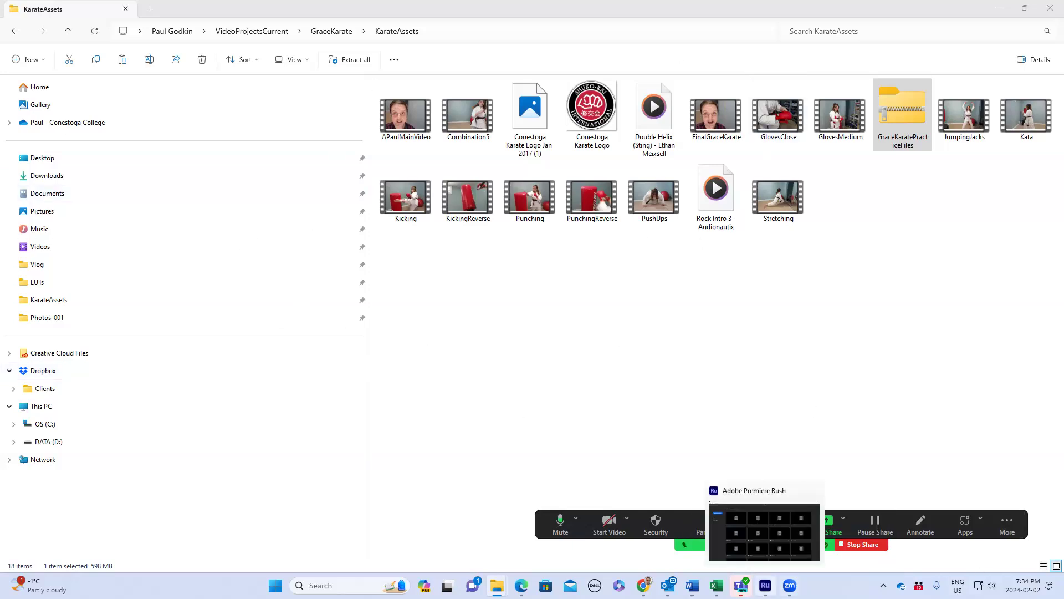
{"action": "left_click", "coordinate": [717, 533]}
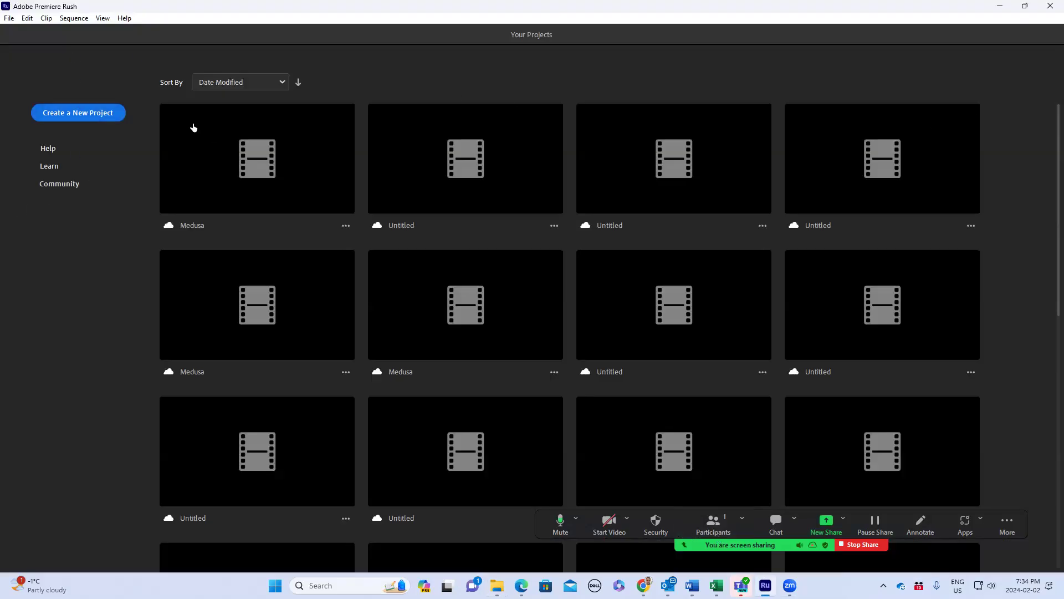
{"action": "left_click", "coordinate": [71, 114]}
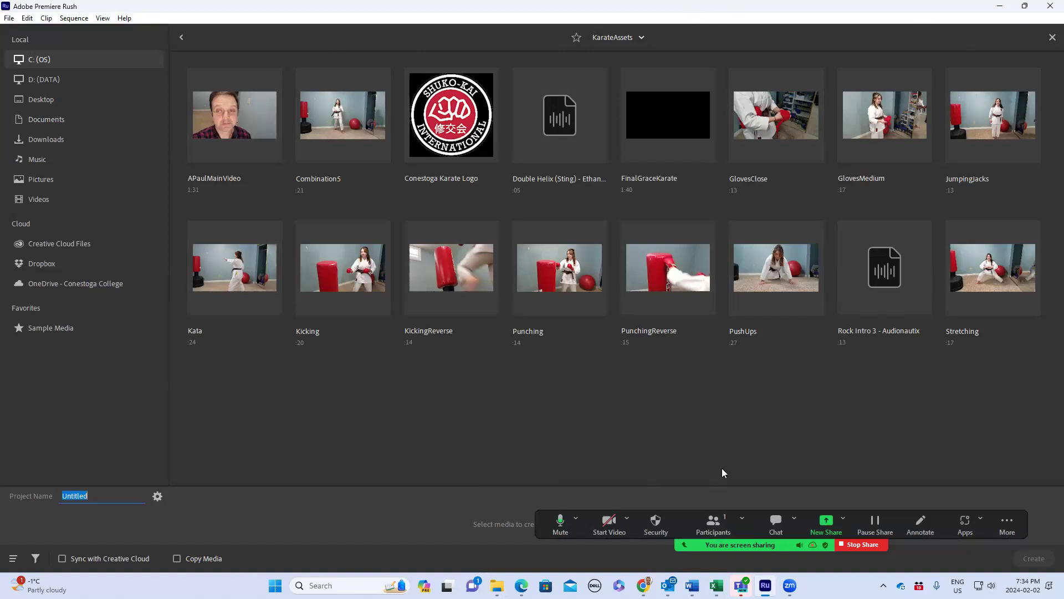
Step: Browse the C: drive through Users and the personal user folder to VideoProjectsCurrent, GraceKarate, KarateAssets as the new project's media source
{"action": "left_click", "coordinate": [60, 59]}
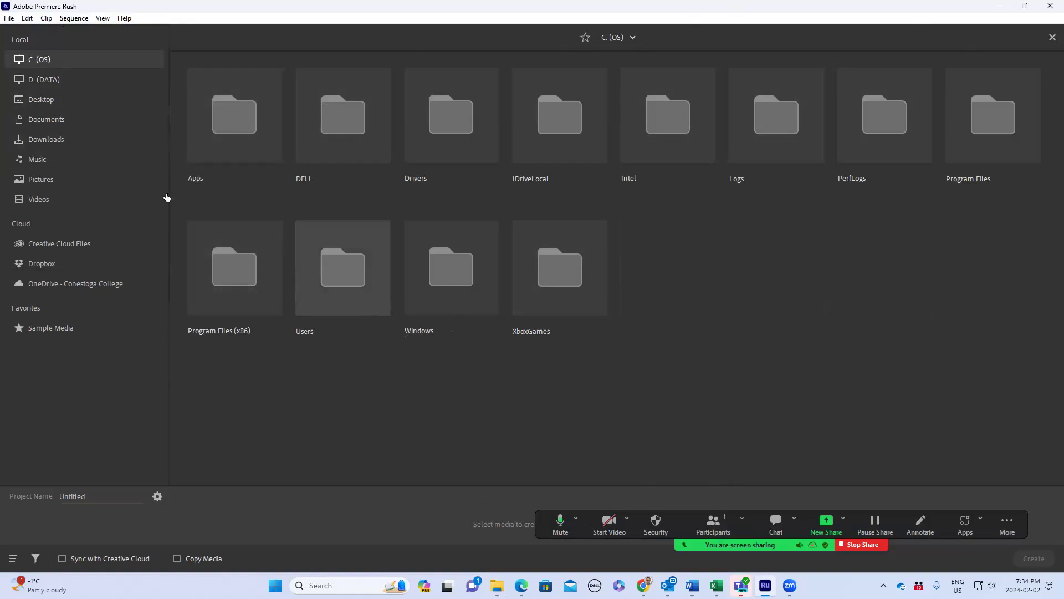
{"action": "double_click", "coordinate": [345, 301]}
{"action": "double_click", "coordinate": [238, 146]}
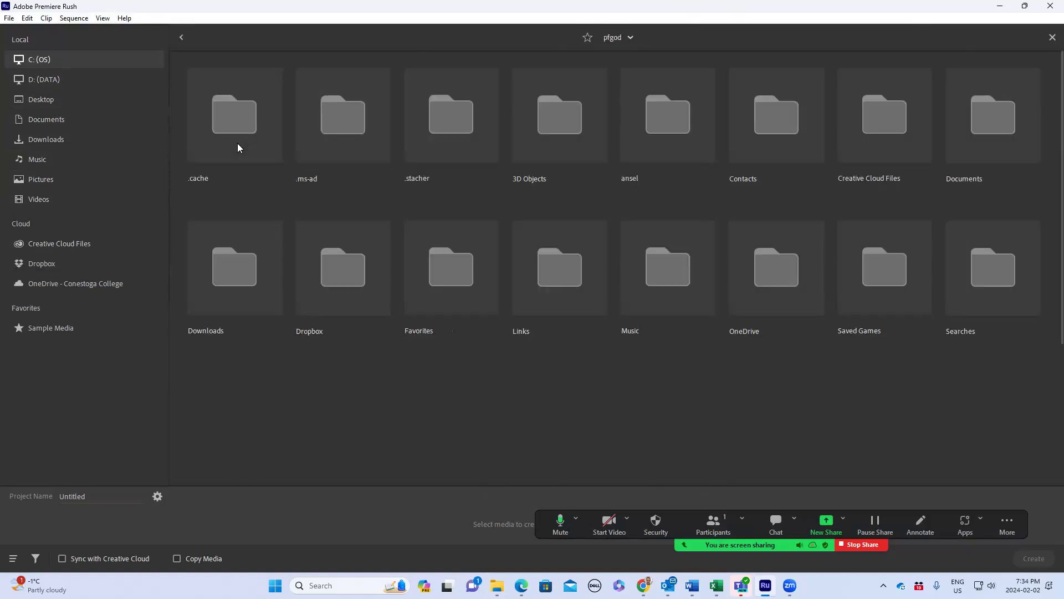
{"action": "scroll", "coordinate": [580, 375], "scroll_direction": "down", "scroll_amount": 1}
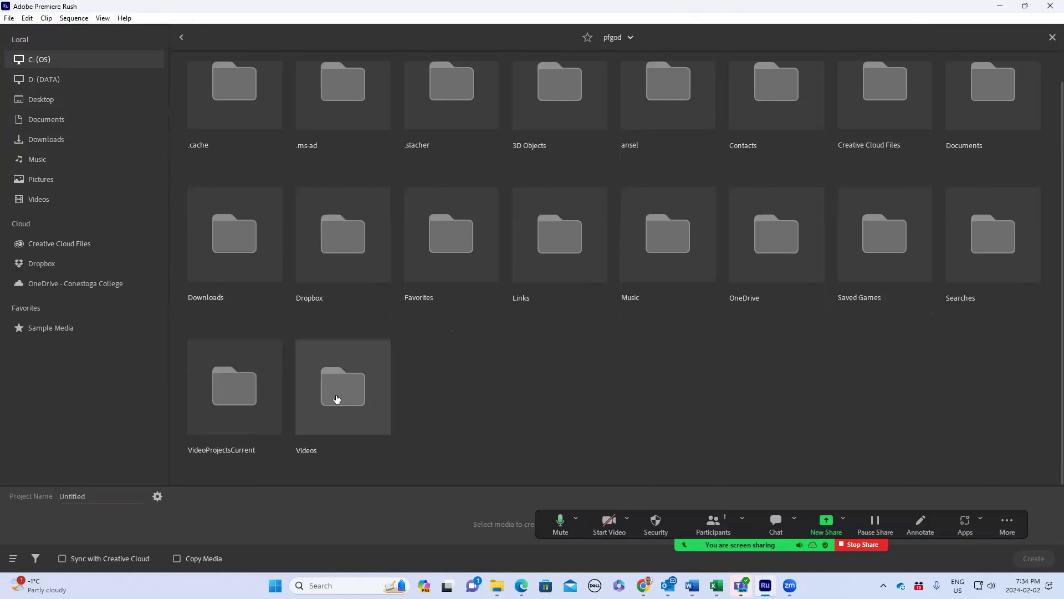
{"action": "double_click", "coordinate": [236, 409]}
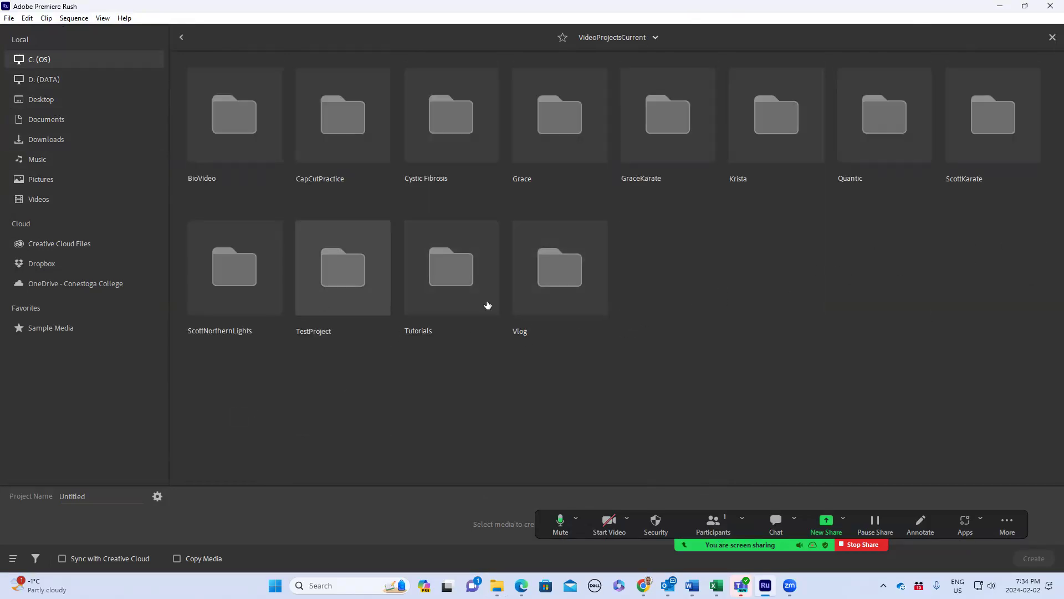
{"action": "double_click", "coordinate": [684, 147]}
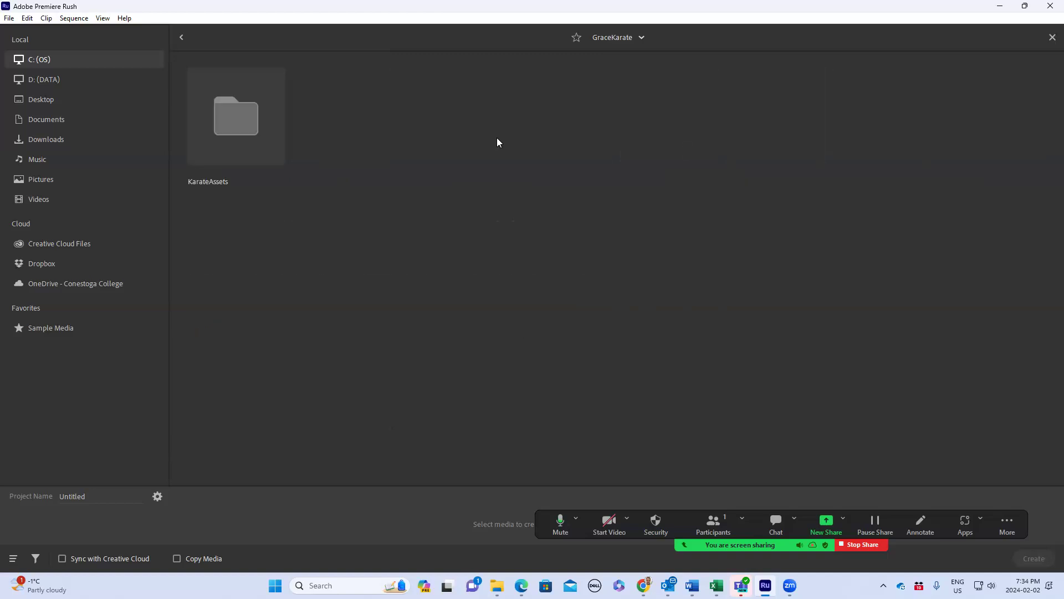
{"action": "double_click", "coordinate": [242, 140]}
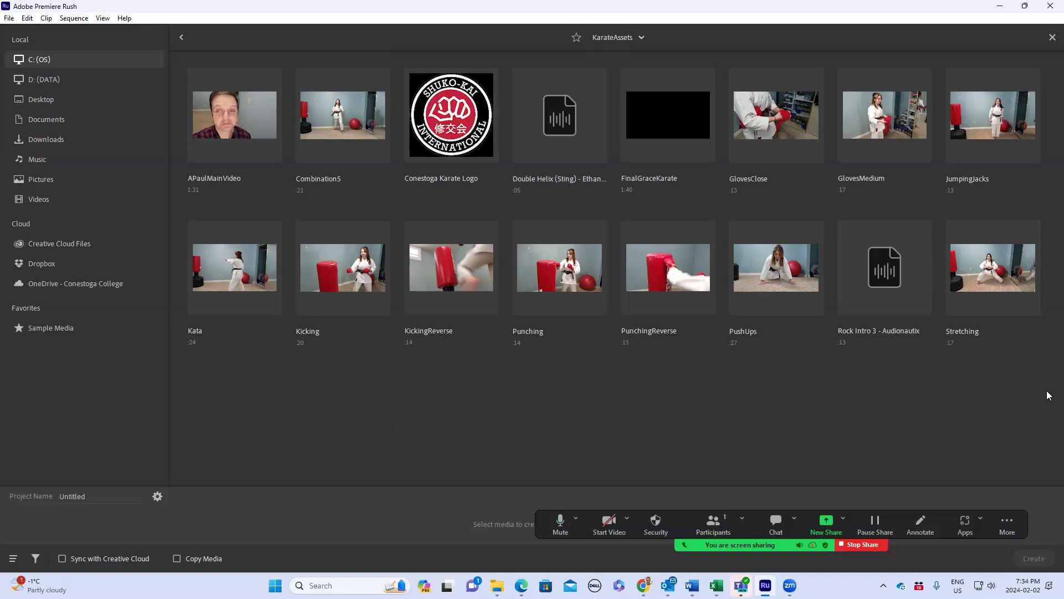
Step: Choose the APaulMainVideo clip, name the project RushKarateTutorial and create it
{"action": "left_click", "coordinate": [244, 116]}
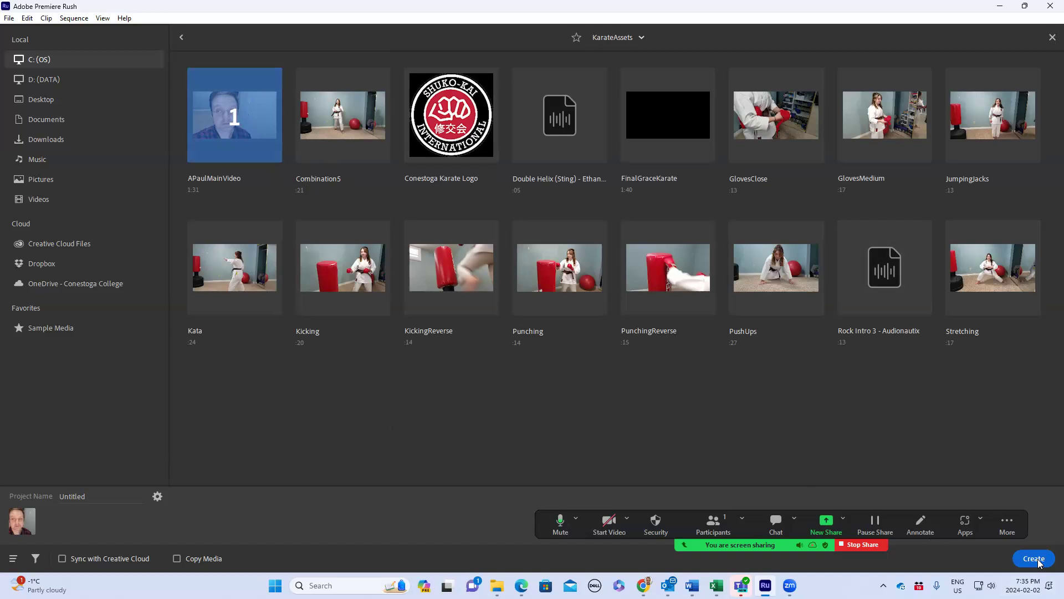
{"action": "left_click", "coordinate": [85, 495]}
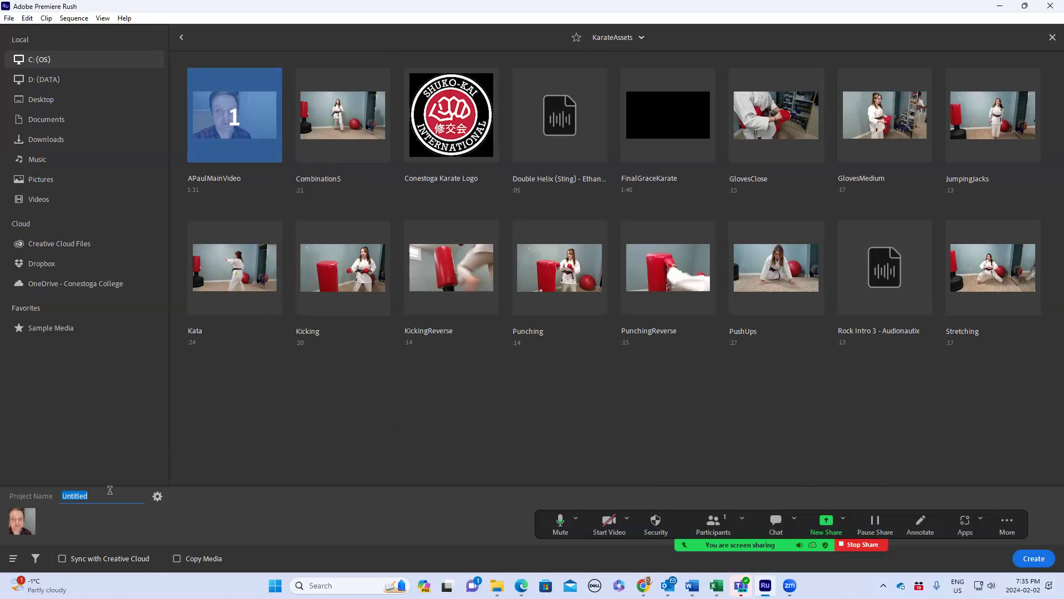
{"action": "type", "text": "K"}
{"action": "type", "text": "Rush"}
{"action": "type", "text": "KarateTut"}
{"action": "type", "text": "orial"}
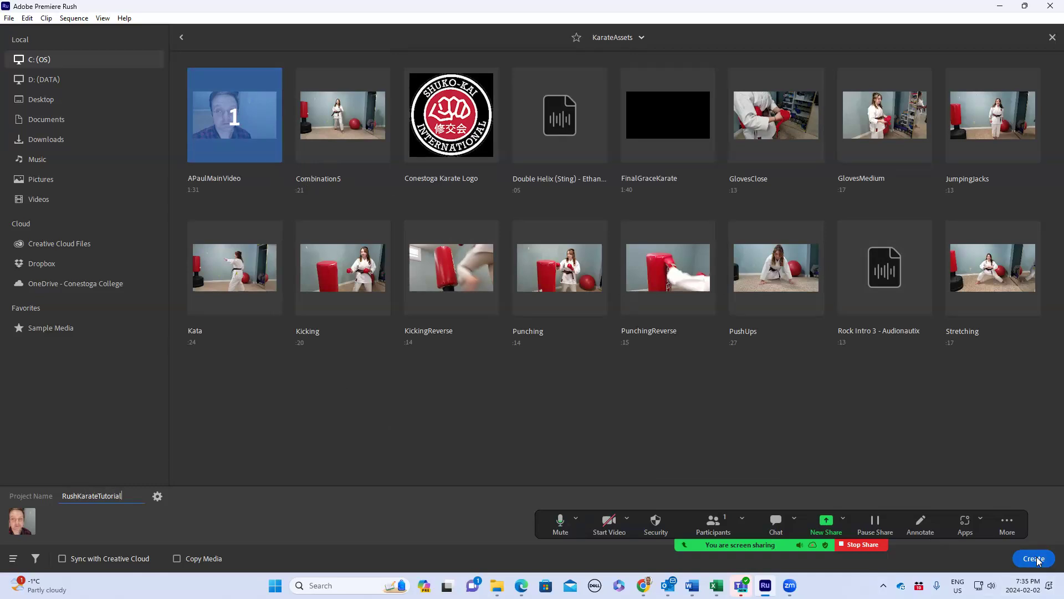
{"action": "left_click", "coordinate": [1037, 559]}
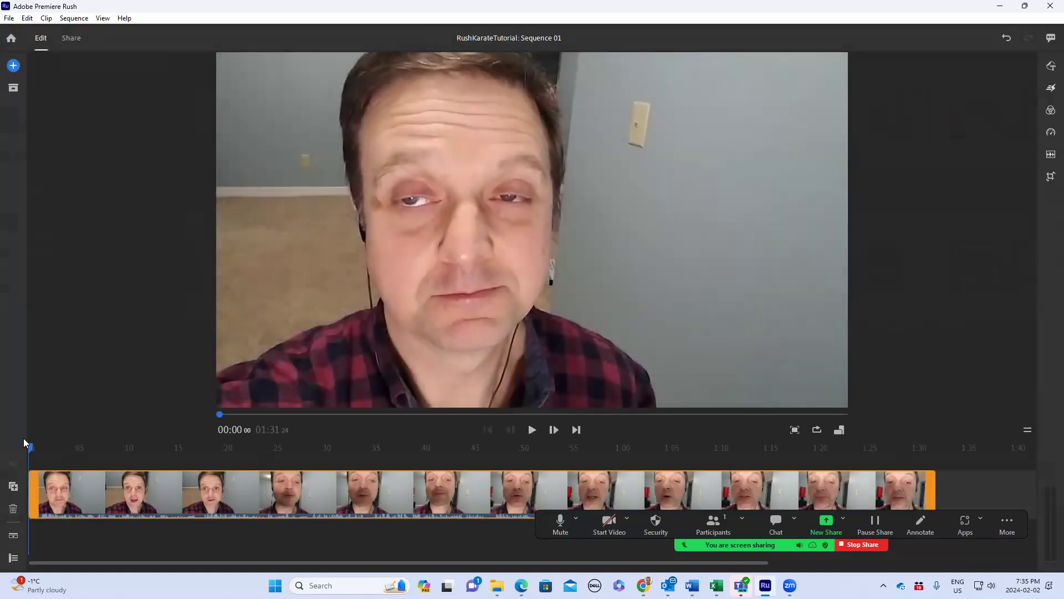
Step: Expand the audio waveform of the main clip and show the track controls on the timeline
{"action": "left_click_drag", "start_coordinate": [29, 449], "coordinate": [40, 449]}
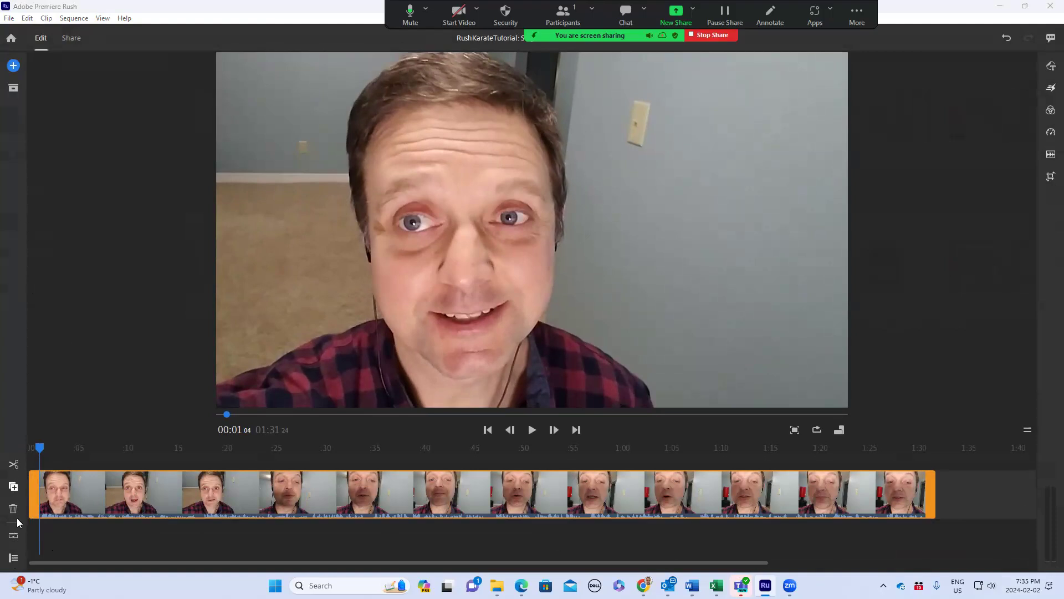
{"action": "left_click", "coordinate": [13, 559]}
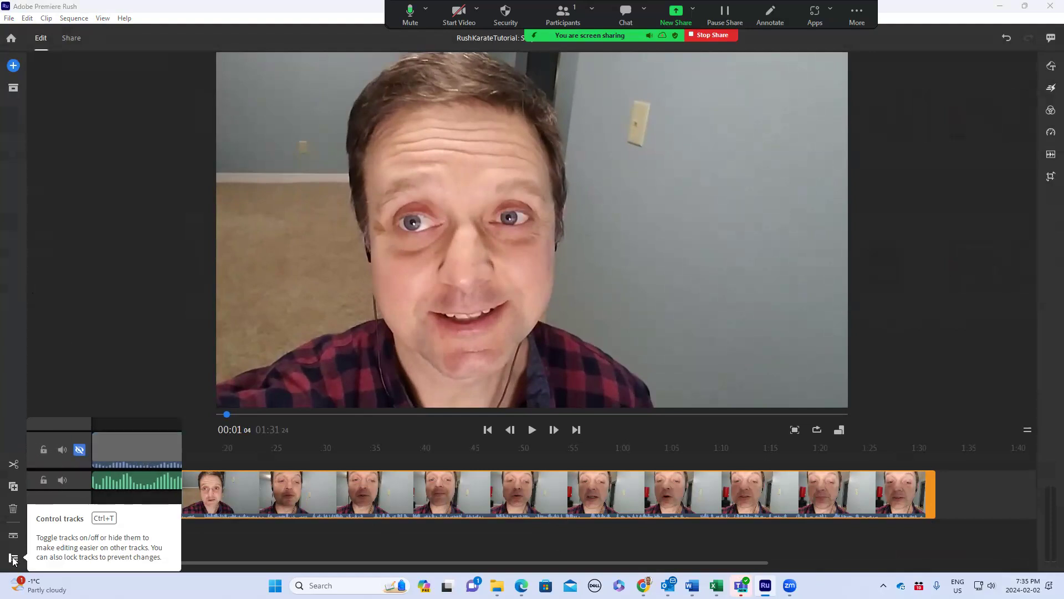
{"action": "left_click", "coordinate": [13, 535]}
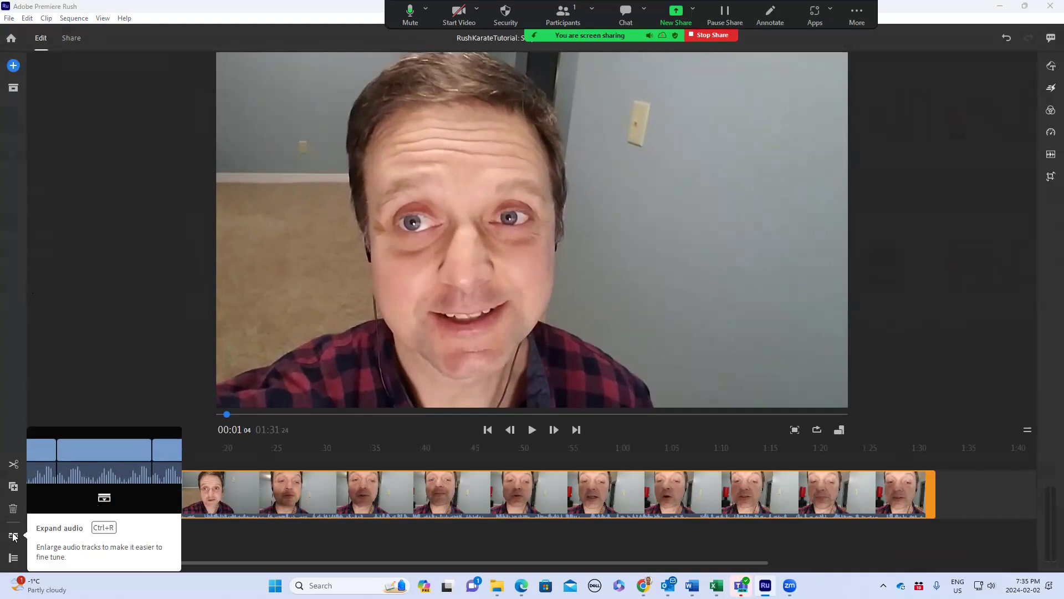
{"action": "left_click", "coordinate": [13, 536]}
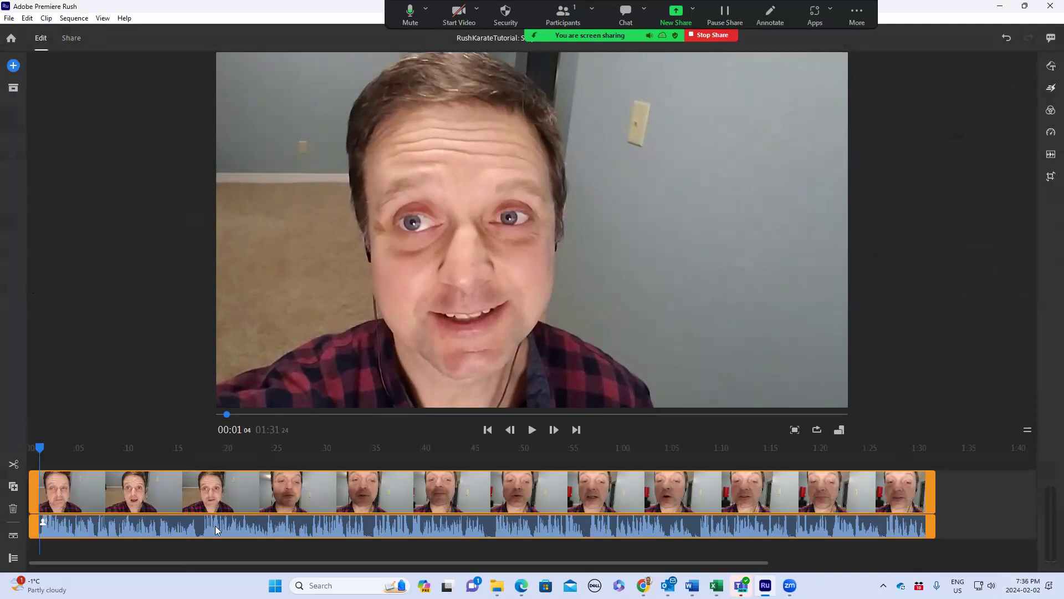
{"action": "mouse_move", "coordinate": [39, 451]}
{"action": "left_mouse_down"}
{"action": "mouse_move", "coordinate": [200, 457]}
{"action": "mouse_move", "coordinate": [33, 469]}
{"action": "left_mouse_up"}
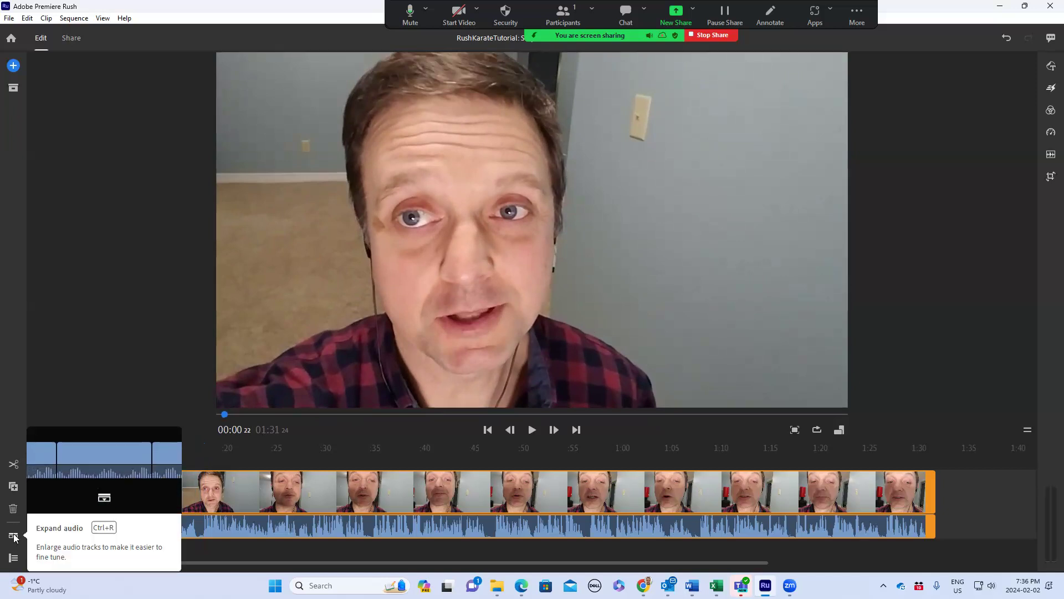
{"action": "left_click", "coordinate": [14, 558]}
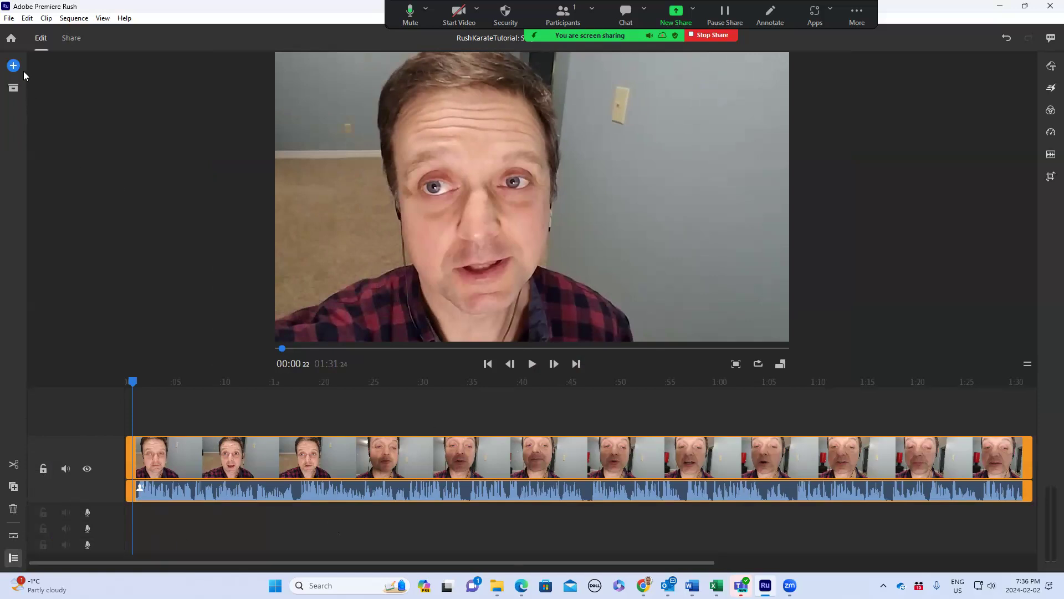
Step: Play the main clip from its beginning and pause at about 17 seconds
{"action": "left_click_drag", "start_coordinate": [133, 383], "coordinate": [126, 385]}
{"action": "left_click", "coordinate": [533, 363]}
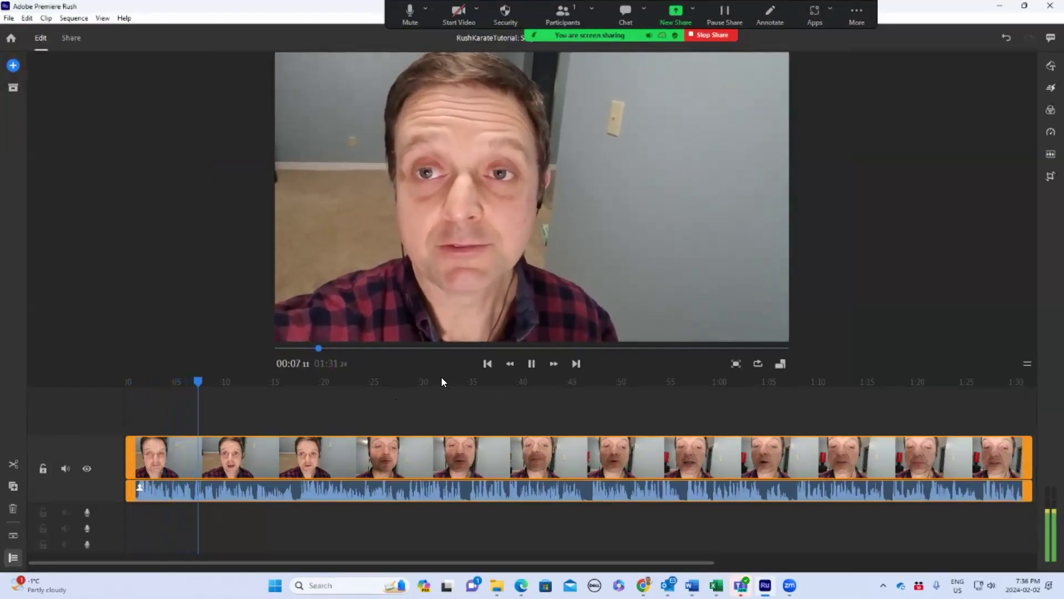
{"action": "left_click", "coordinate": [532, 363]}
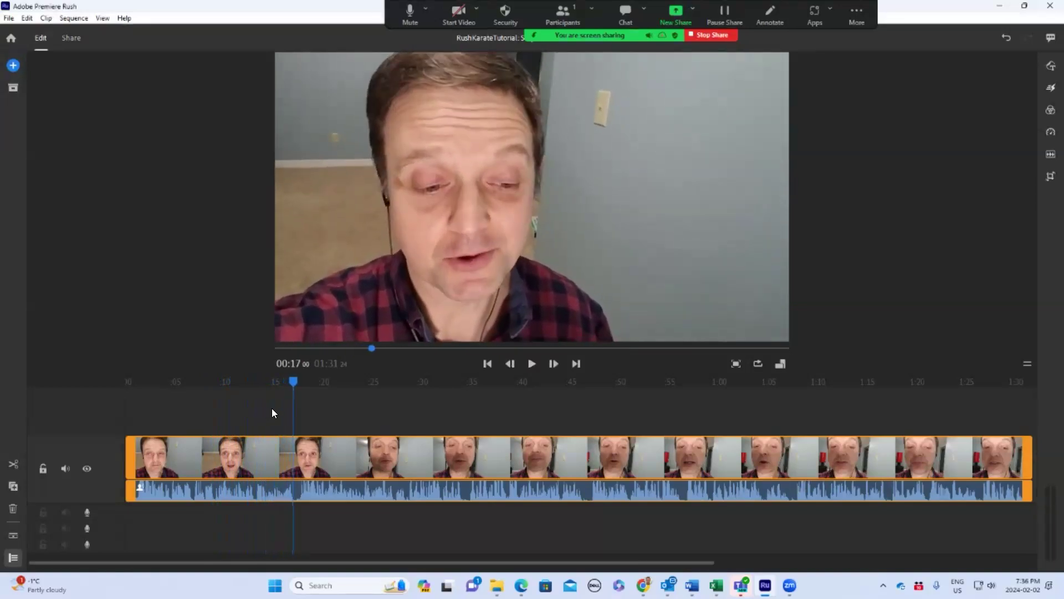
Step: Move the playhead to 00:16:21 and place the JumpingJacks clip from KarateAssets there, on the track above the main video
{"action": "left_click_drag", "start_coordinate": [295, 380], "coordinate": [290, 385]}
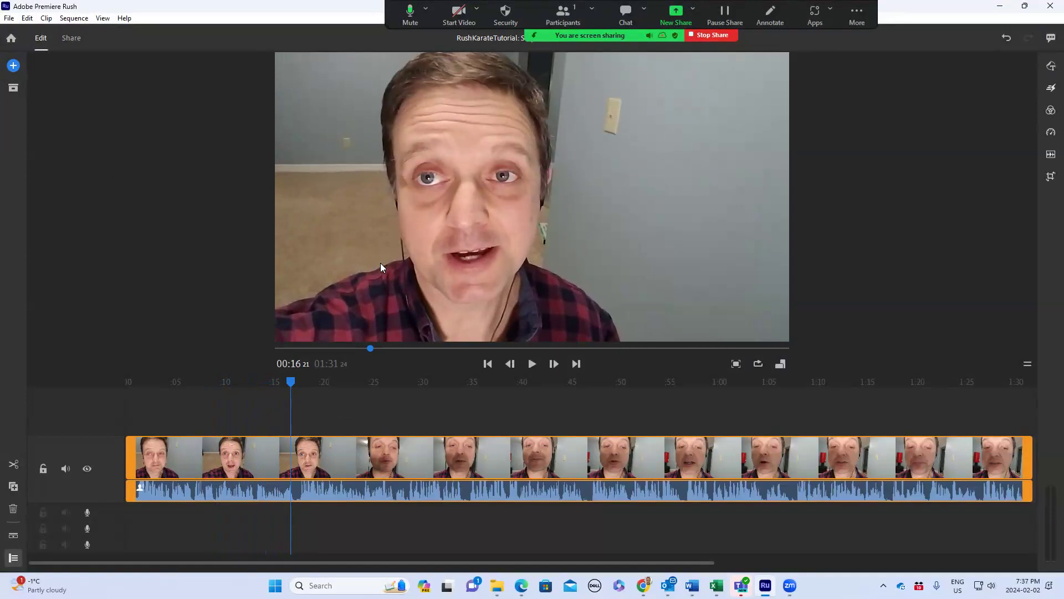
{"action": "left_click", "coordinate": [13, 66]}
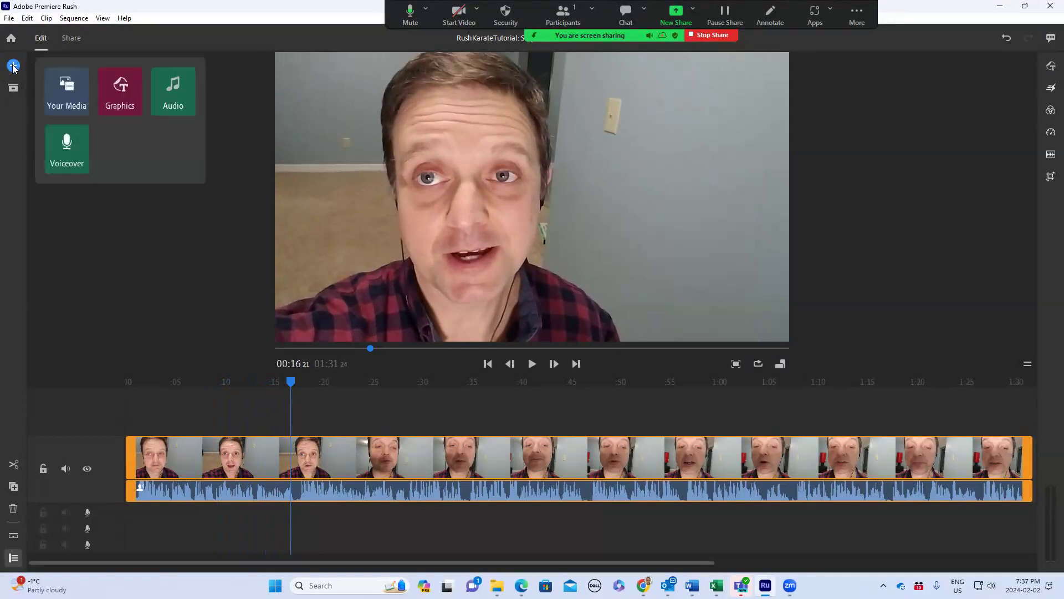
{"action": "left_click", "coordinate": [69, 98]}
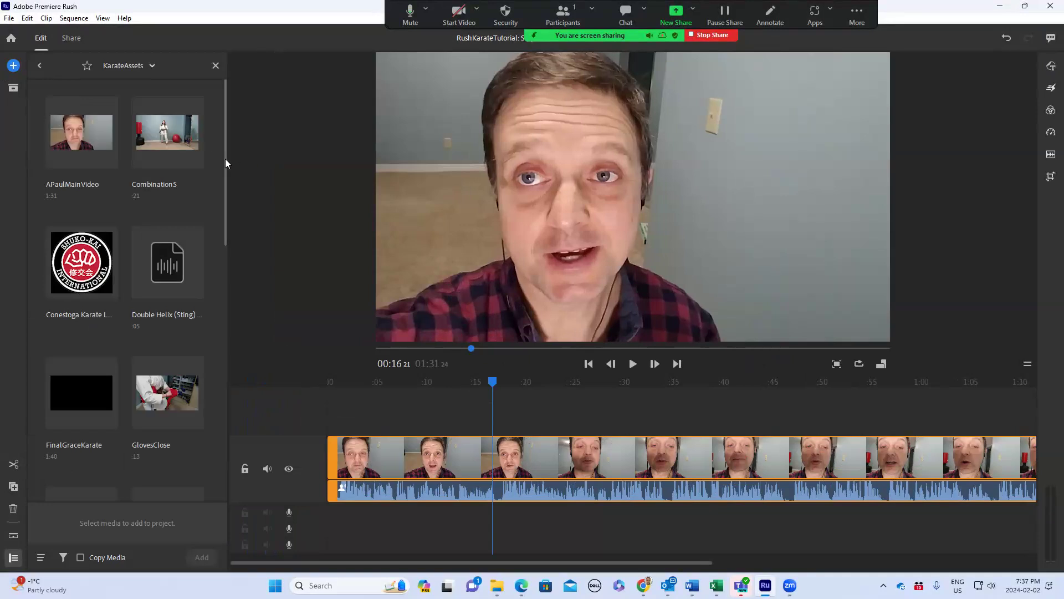
{"action": "left_click_drag", "start_coordinate": [225, 167], "coordinate": [216, 122]}
{"action": "scroll", "coordinate": [223, 244], "scroll_direction": "down", "scroll_amount": 2}
{"action": "scroll", "coordinate": [217, 249], "scroll_direction": "down", "scroll_amount": 4}
{"action": "scroll", "coordinate": [220, 266], "scroll_direction": "up", "scroll_amount": 4}
{"action": "scroll", "coordinate": [220, 333], "scroll_direction": "down", "scroll_amount": 8}
{"action": "mouse_move", "coordinate": [152, 206]}
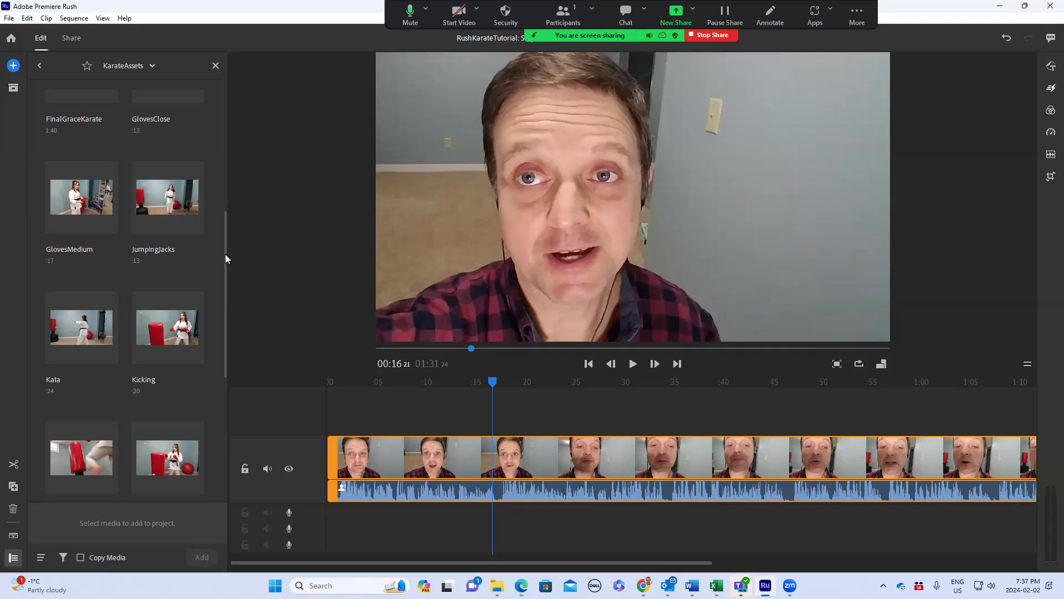
{"action": "scroll", "coordinate": [199, 246], "scroll_direction": "up", "scroll_amount": 1}
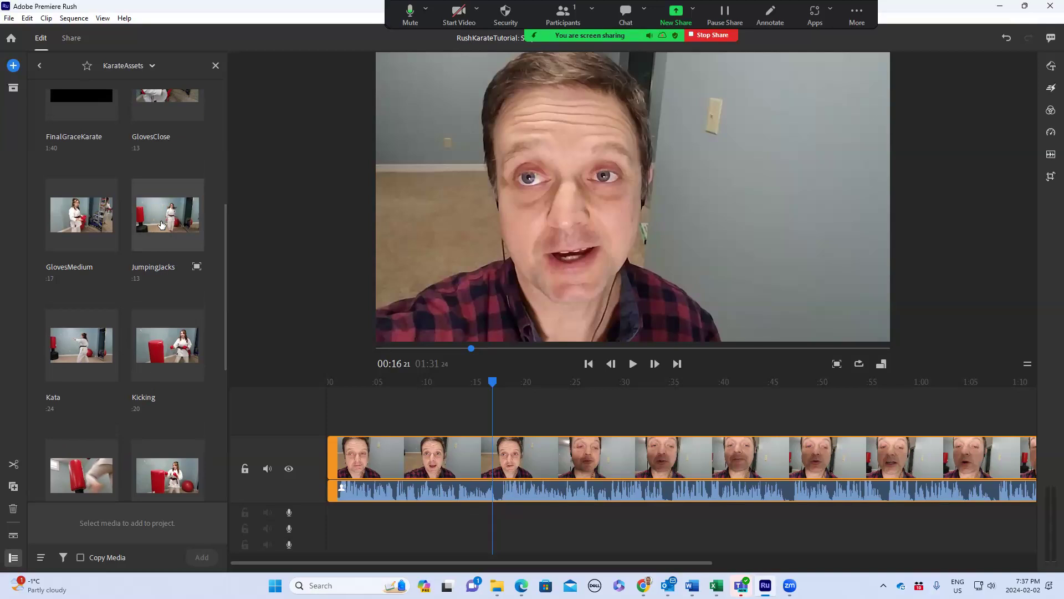
{"action": "left_click_drag", "start_coordinate": [163, 221], "coordinate": [496, 426]}
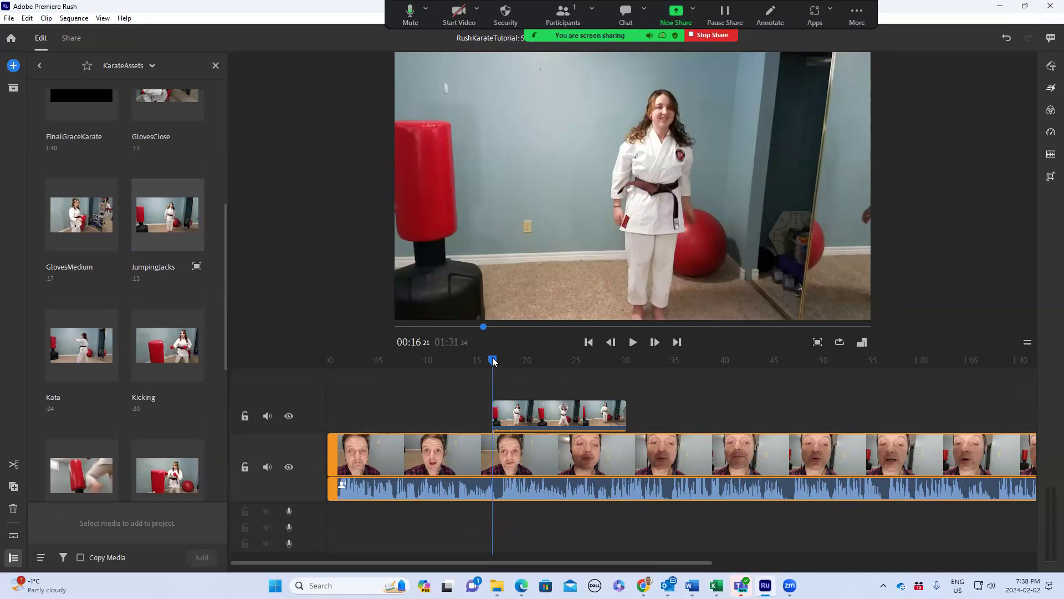
Step: Trim the start of the JumpingJacks clip to about 00:18:16, where the jumping begins
{"action": "mouse_move", "coordinate": [494, 362]}
{"action": "left_mouse_down"}
{"action": "mouse_move", "coordinate": [502, 363]}
{"action": "mouse_move", "coordinate": [491, 365]}
{"action": "left_mouse_up"}
{"action": "left_click", "coordinate": [497, 370]}
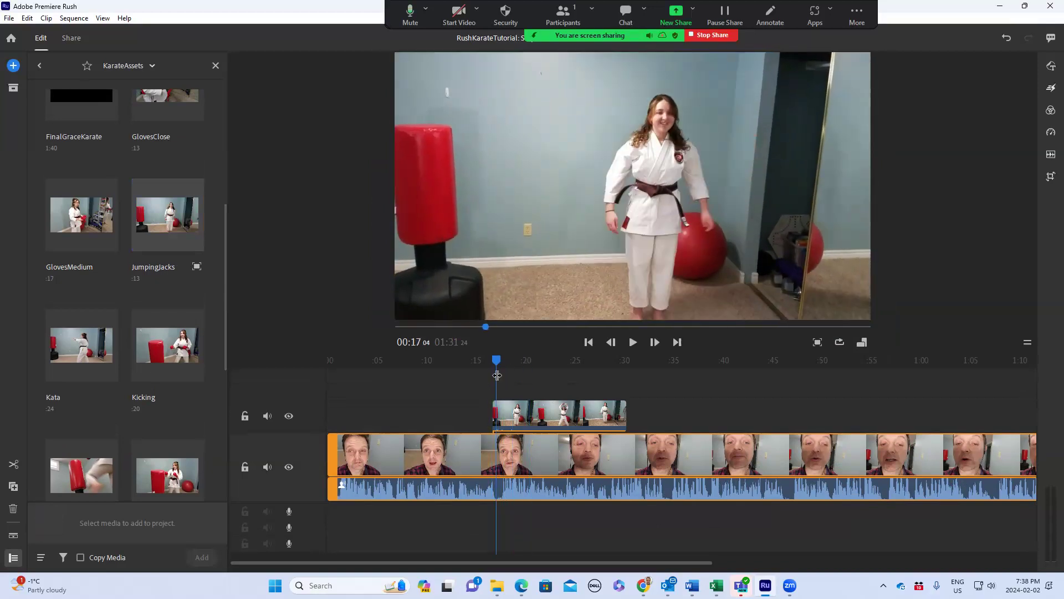
{"action": "left_click", "coordinate": [547, 418]}
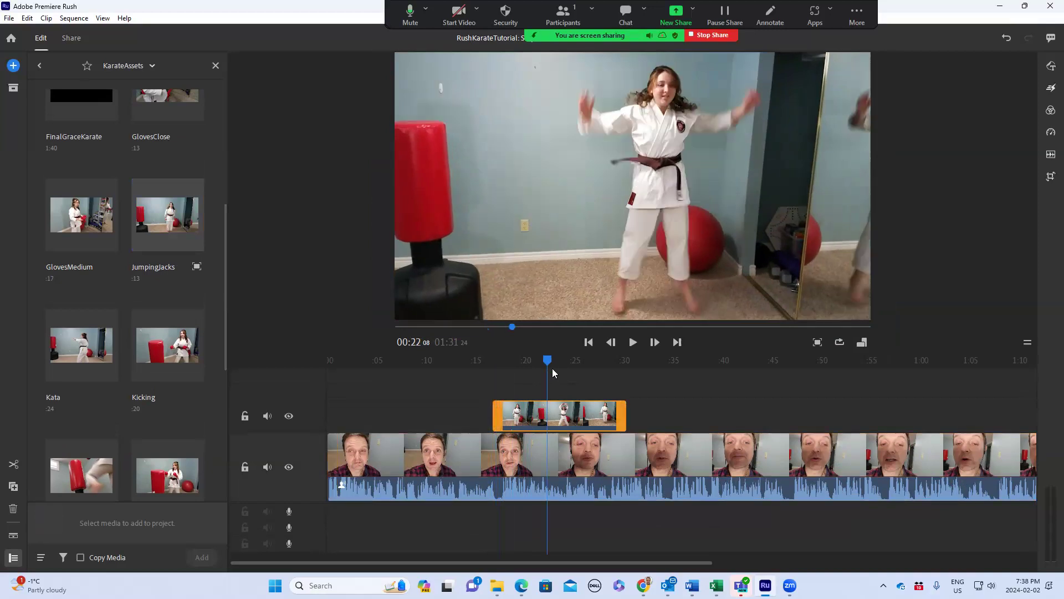
{"action": "left_click_drag", "start_coordinate": [548, 361], "coordinate": [494, 367]}
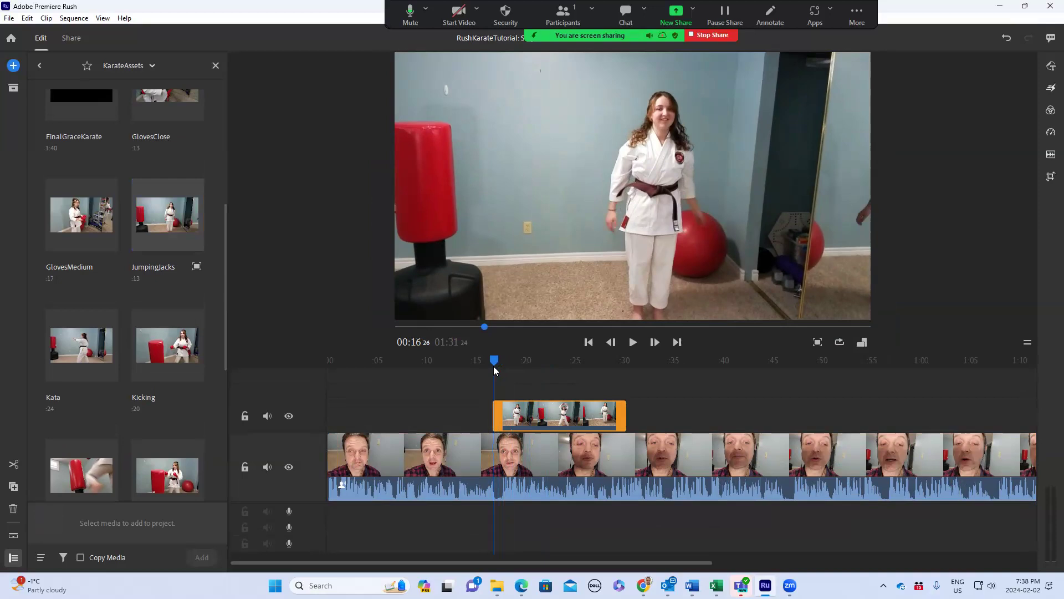
{"action": "left_click_drag", "start_coordinate": [494, 367], "coordinate": [510, 371]}
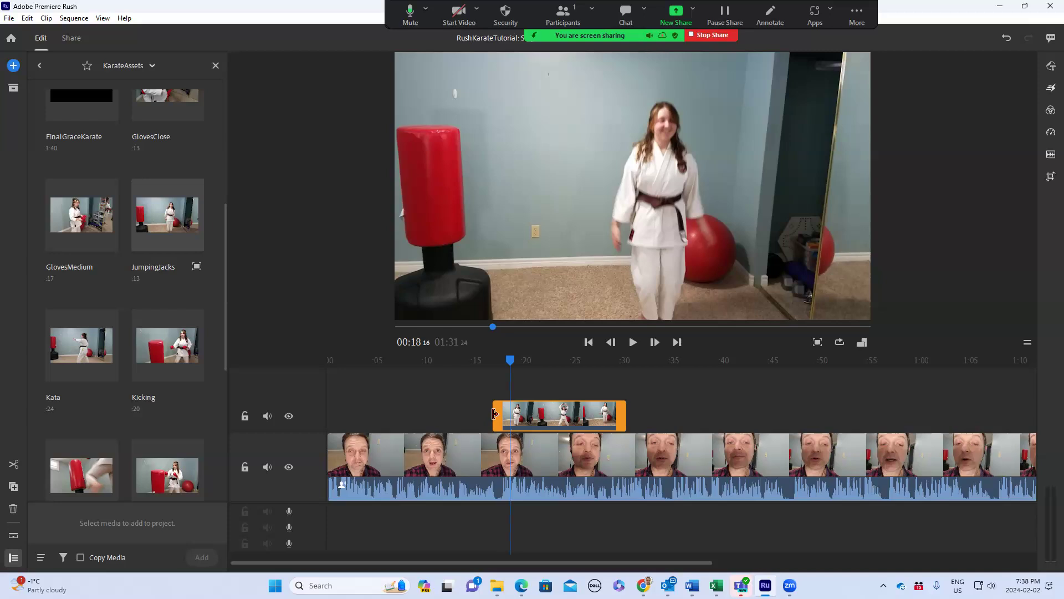
{"action": "left_click_drag", "start_coordinate": [495, 414], "coordinate": [511, 414]}
Step: Shift the trimmed JumpingJacks clip earlier so it starts at about 17 seconds, and play the timeline to check its timing
{"action": "left_click", "coordinate": [506, 363]}
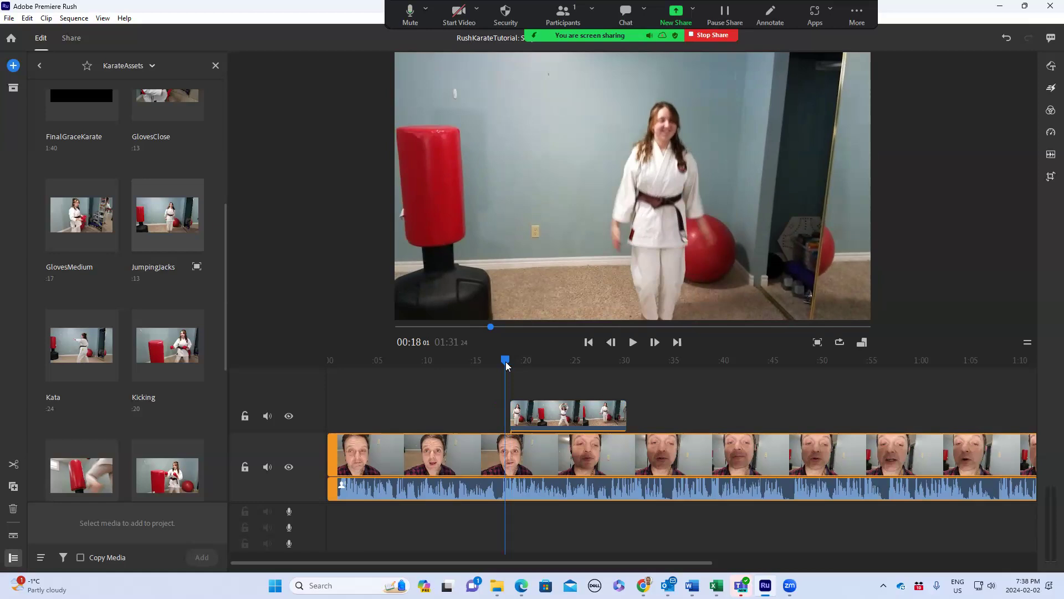
{"action": "key", "text": "space"}
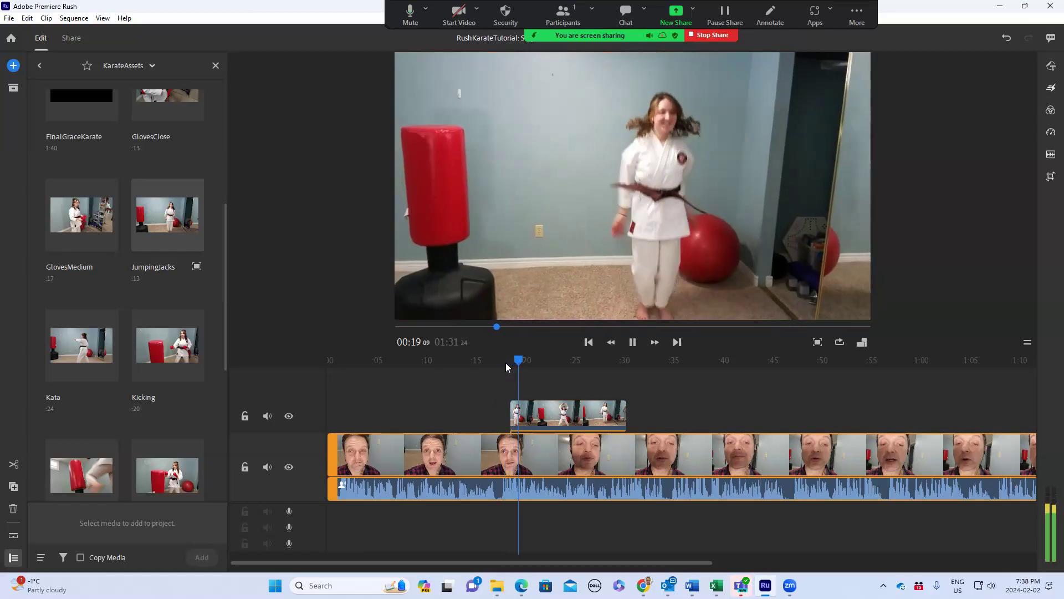
{"action": "left_click", "coordinate": [557, 414]}
{"action": "left_click_drag", "start_coordinate": [556, 414], "coordinate": [542, 415]}
{"action": "left_click_drag", "start_coordinate": [527, 357], "coordinate": [487, 373]}
{"action": "key", "text": "space"}
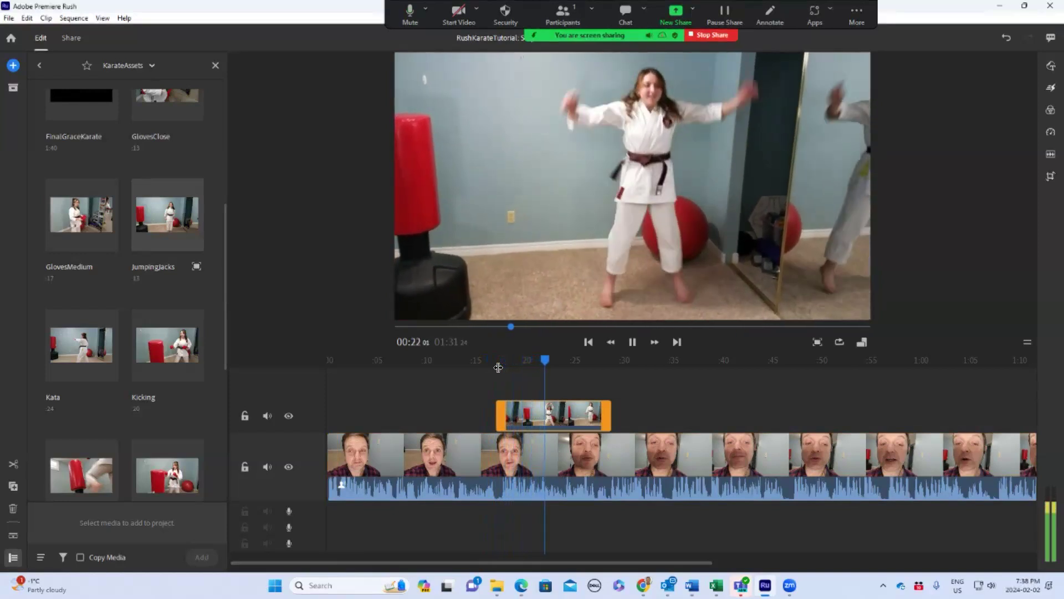
{"action": "key", "text": "space"}
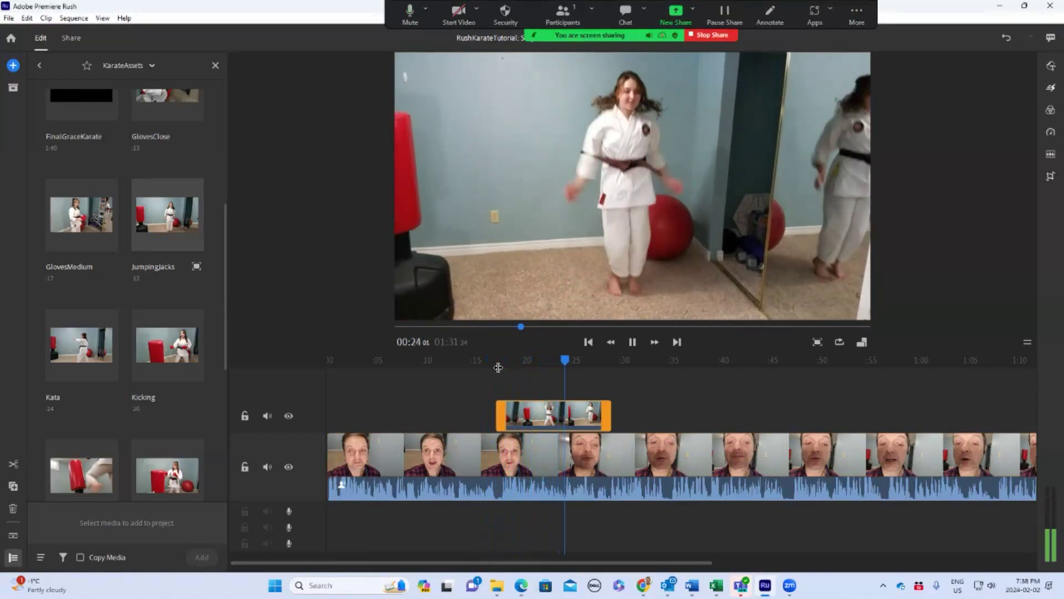
Step: Trim the end of the JumpingJacks clip to 00:24:01 and place the Stretching clip directly after it on the same track
{"action": "left_click_drag", "start_coordinate": [608, 413], "coordinate": [564, 419]}
{"action": "scroll", "coordinate": [172, 342], "scroll_direction": "down", "scroll_amount": 5}
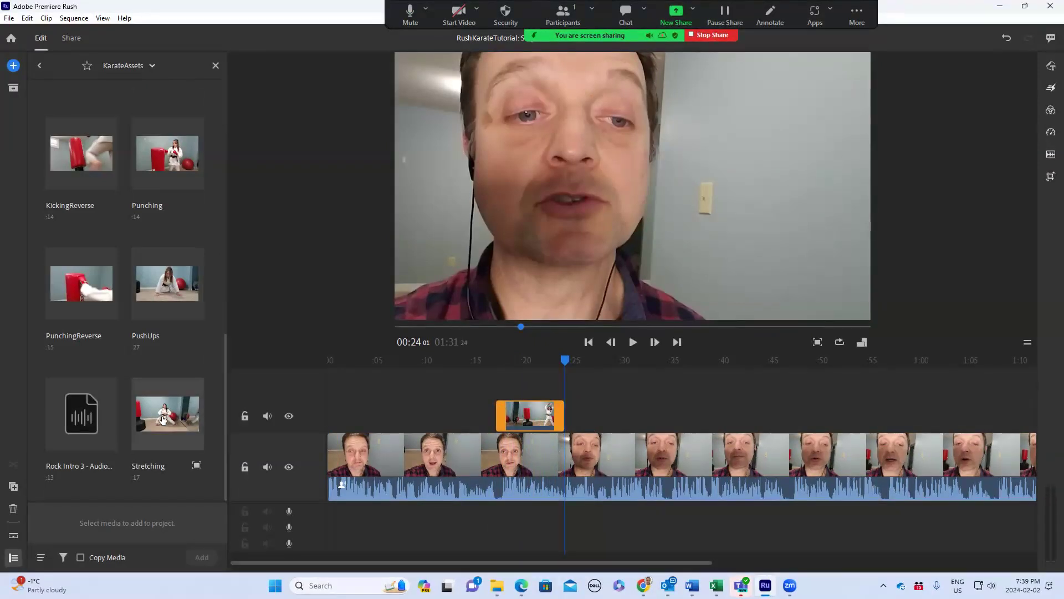
{"action": "left_click_drag", "start_coordinate": [167, 417], "coordinate": [551, 364]}
Step: Play the timeline to 00:28:25 and trim the end of the Stretching clip to that point
{"action": "key", "text": "space"}
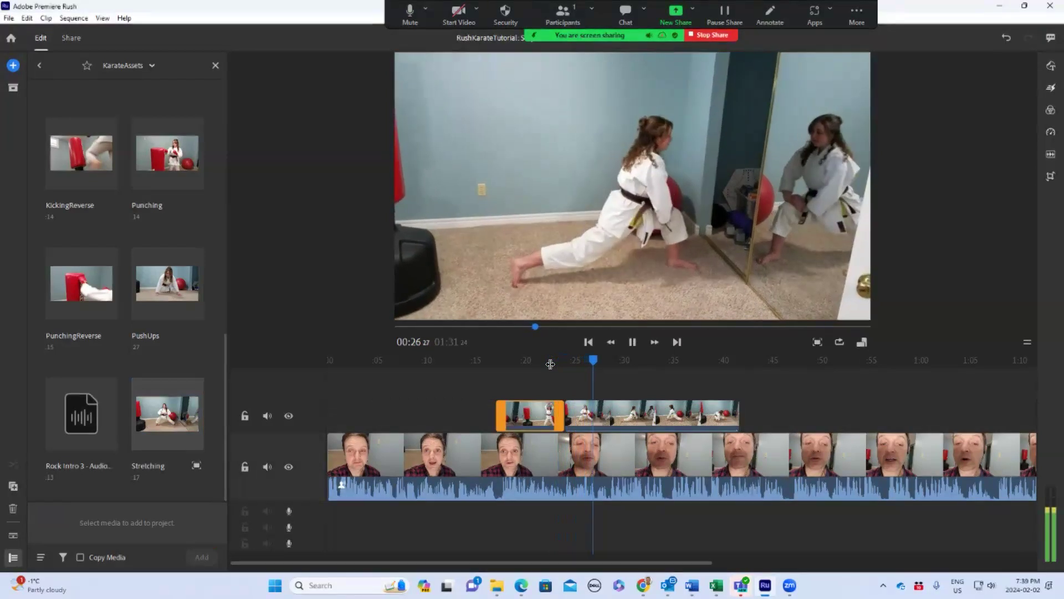
{"action": "key", "text": "space"}
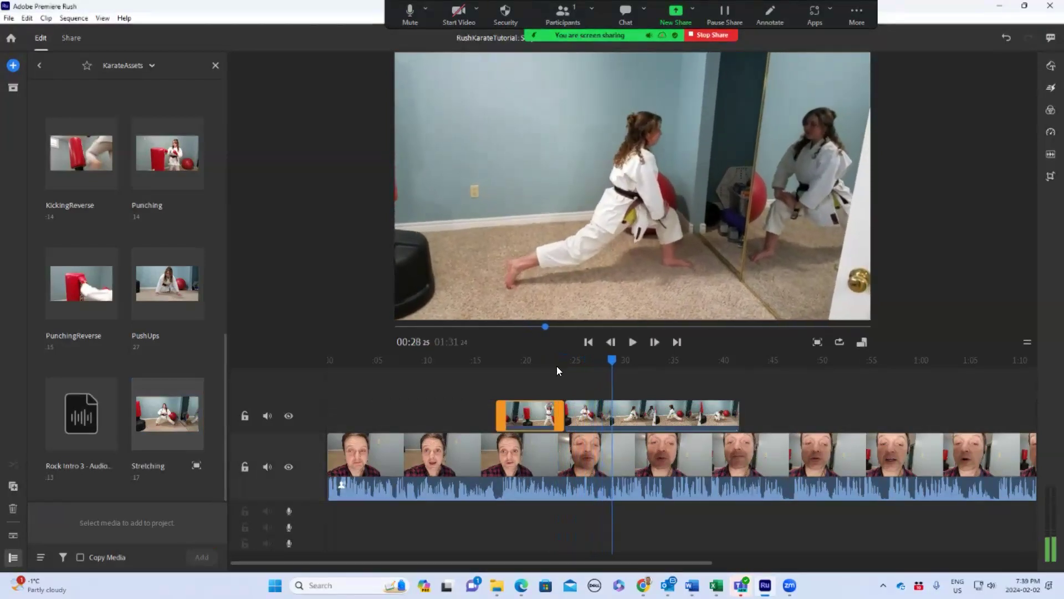
{"action": "left_click", "coordinate": [733, 413]}
{"action": "left_click_drag", "start_coordinate": [737, 411], "coordinate": [612, 417]}
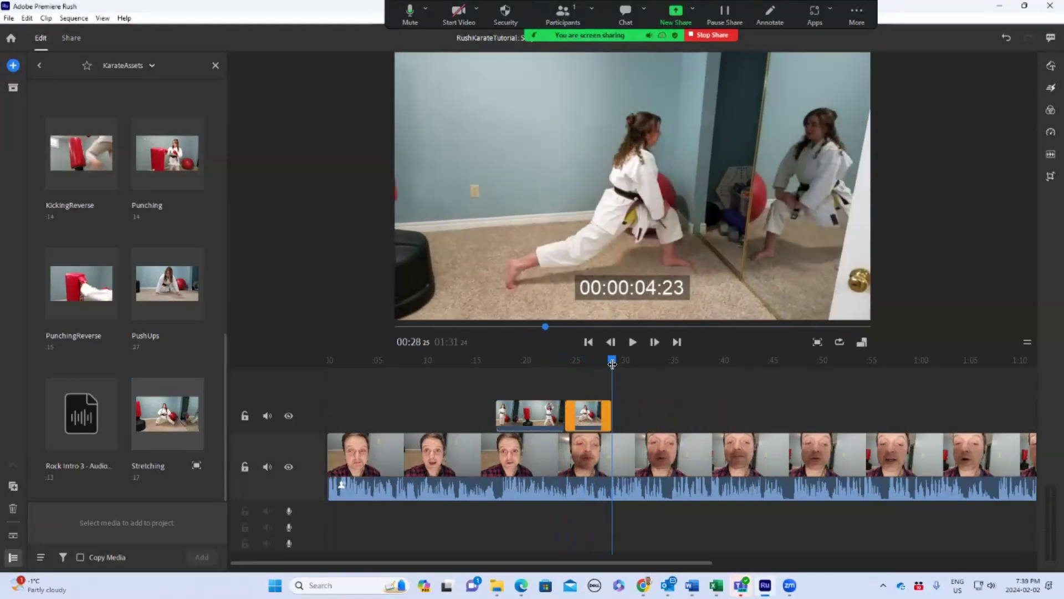
Step: Play from about 00:22:26 across the cut between the JumpingJacks and Stretching clips to review it
{"action": "left_click_drag", "start_coordinate": [610, 357], "coordinate": [552, 369]}
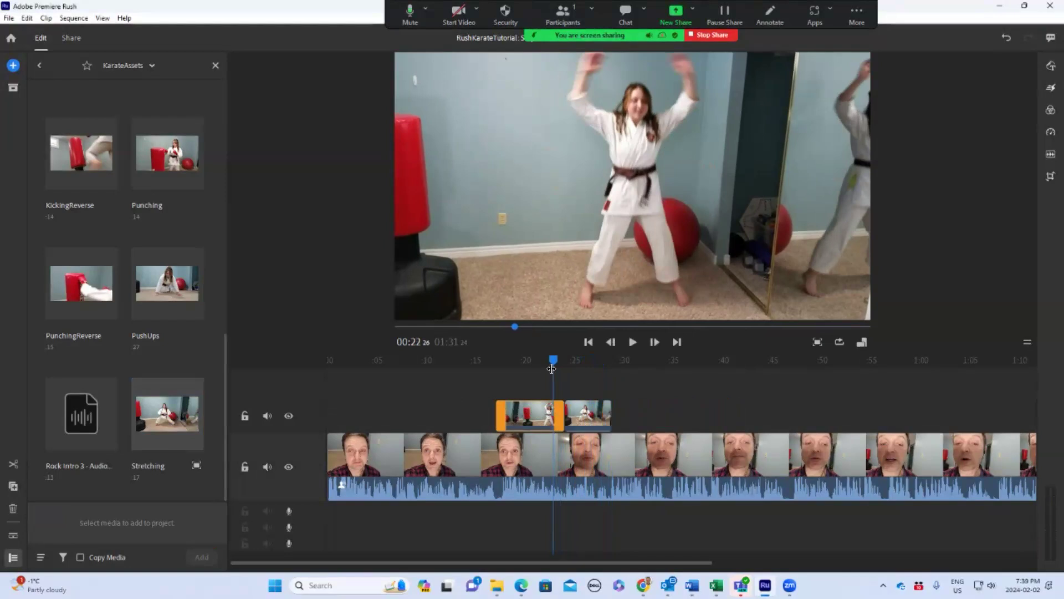
{"action": "key", "text": "space"}
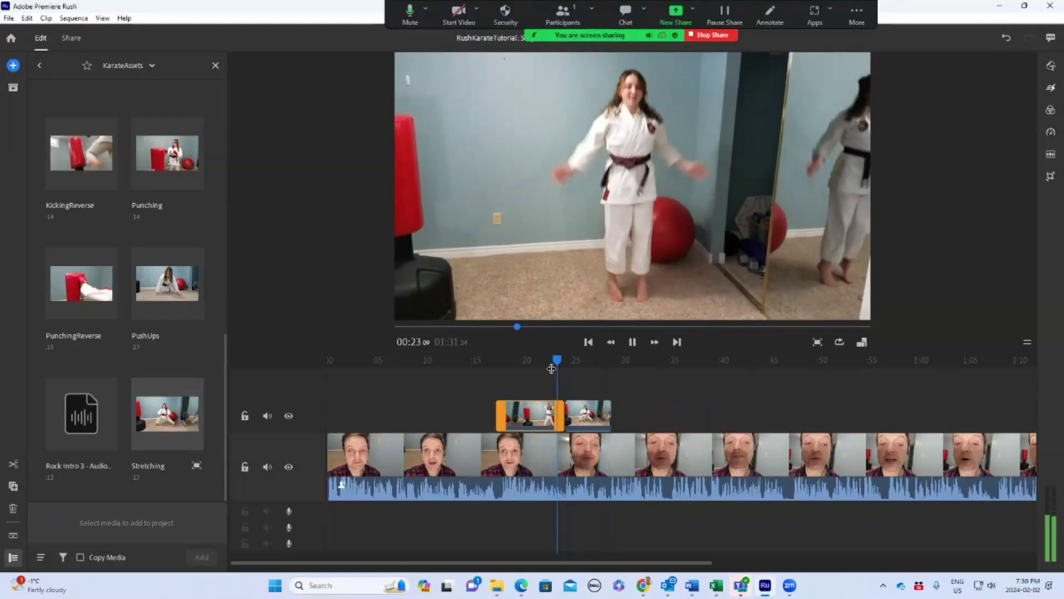
{"action": "key", "text": "space"}
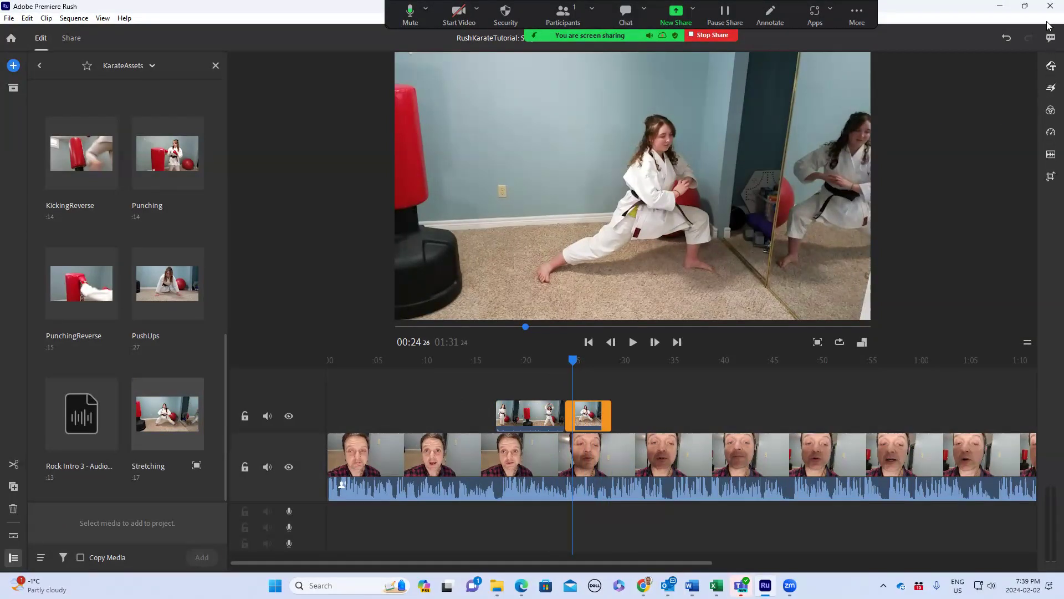
Step: Apply a Dissolve transition to the Stretching clip and play from about 00:23:16 to check it
{"action": "left_click", "coordinate": [1049, 89]}
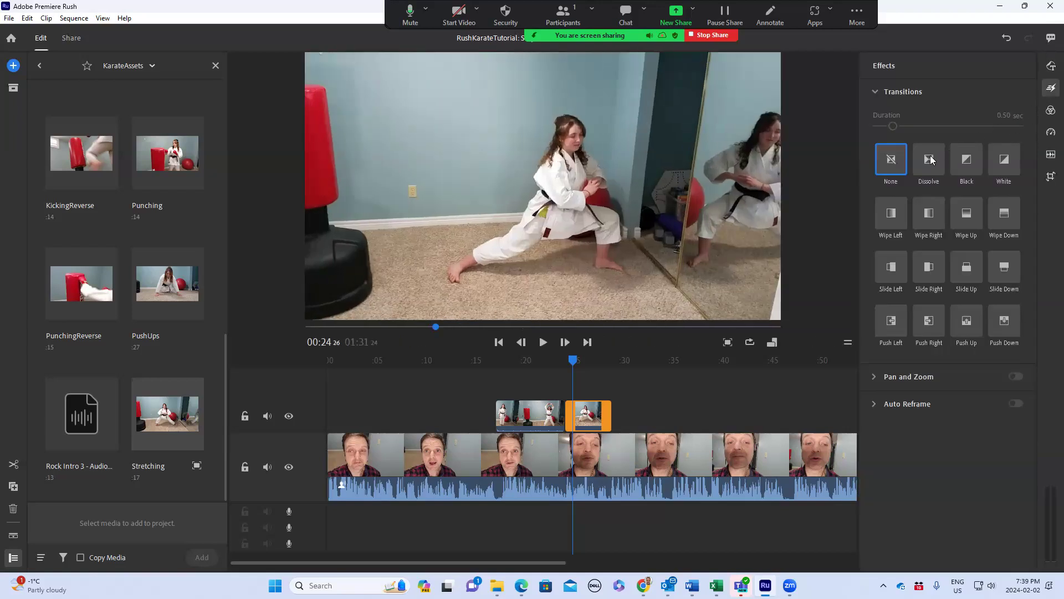
{"action": "left_click", "coordinate": [931, 160]}
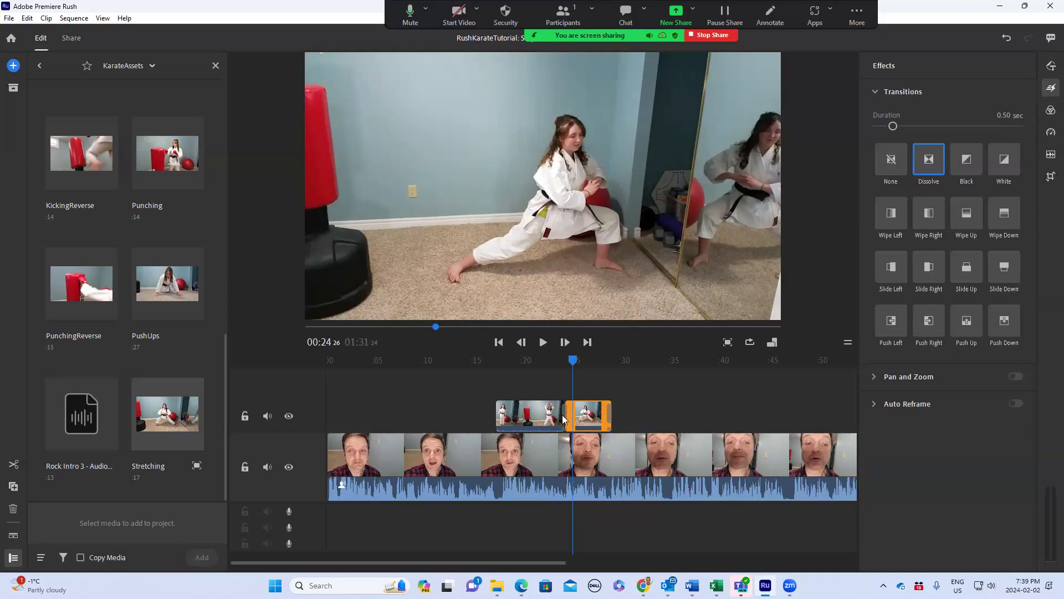
{"action": "left_click", "coordinate": [561, 364]}
{"action": "left_click", "coordinate": [559, 365]}
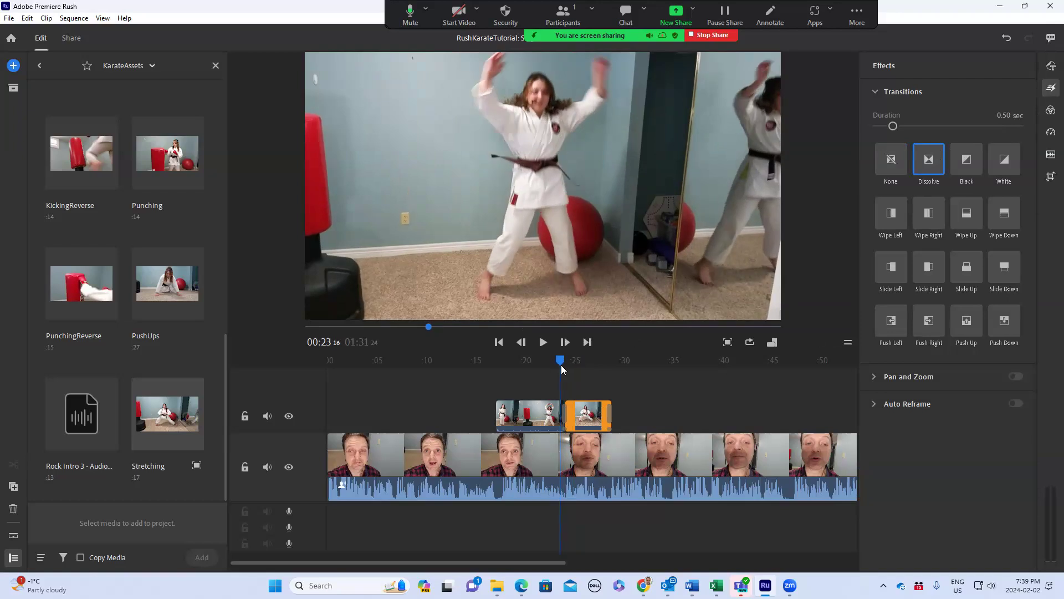
{"action": "key", "text": "space"}
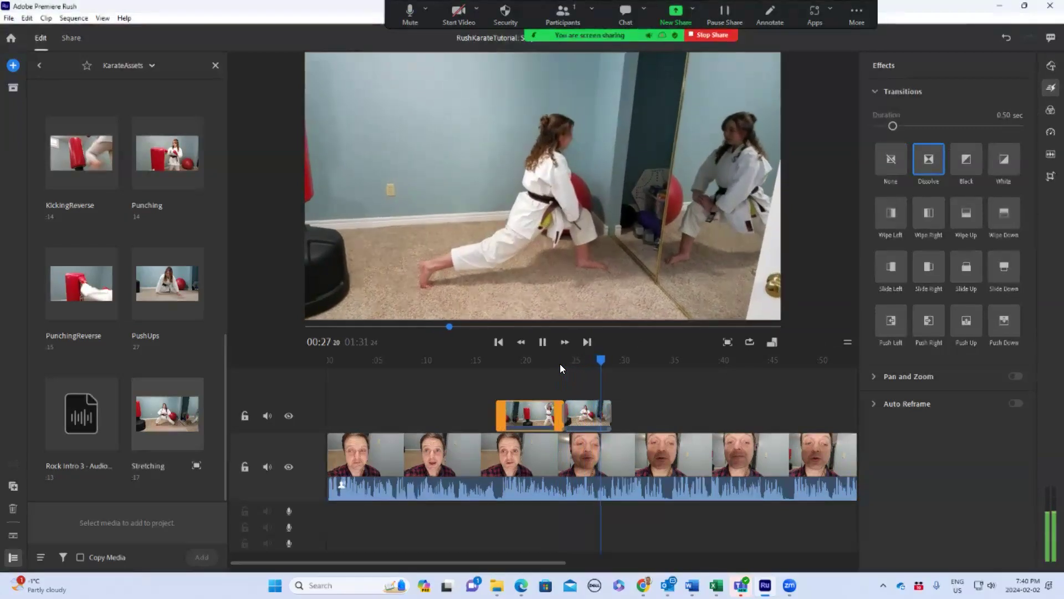
Step: Inspect the Dissolve at the end of the Stretching clip and return the playhead to about 00:27:10
{"action": "left_click", "coordinate": [591, 416]}
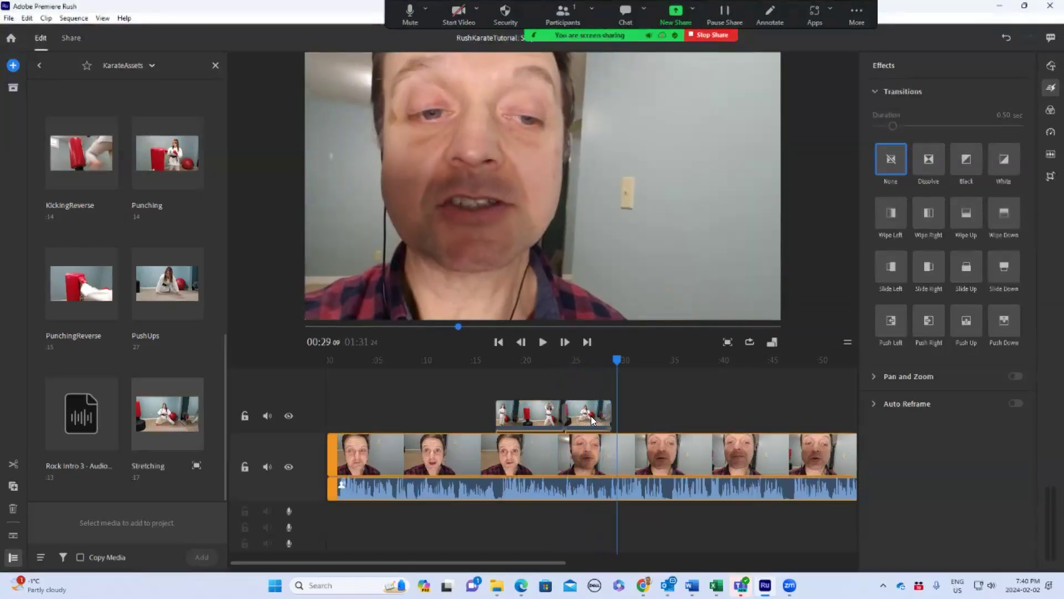
{"action": "left_click", "coordinate": [608, 415]}
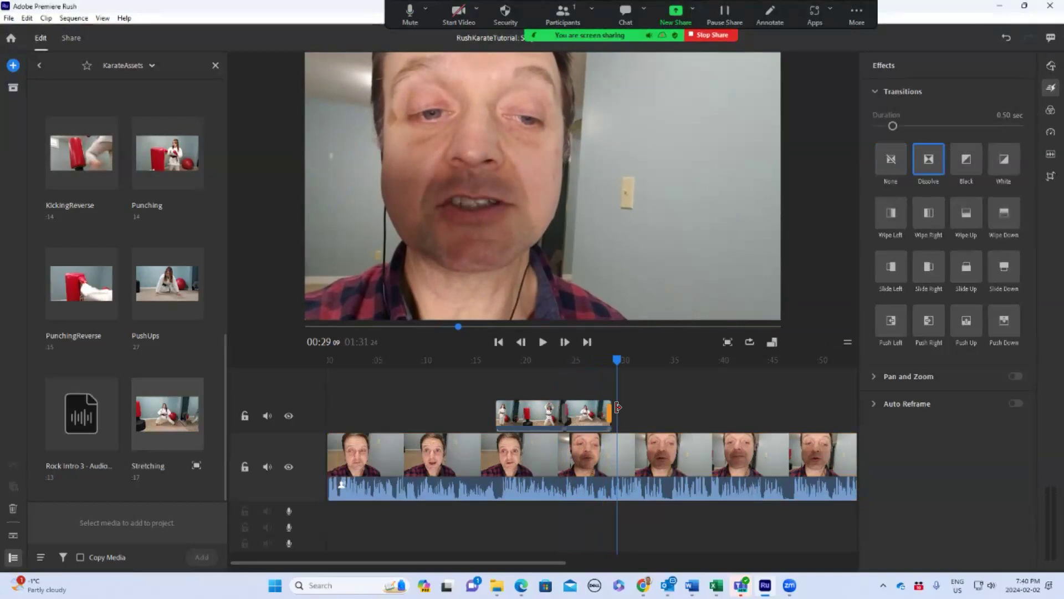
{"action": "left_click", "coordinate": [617, 408]}
{"action": "left_click", "coordinate": [615, 360]}
{"action": "left_click", "coordinate": [596, 362]}
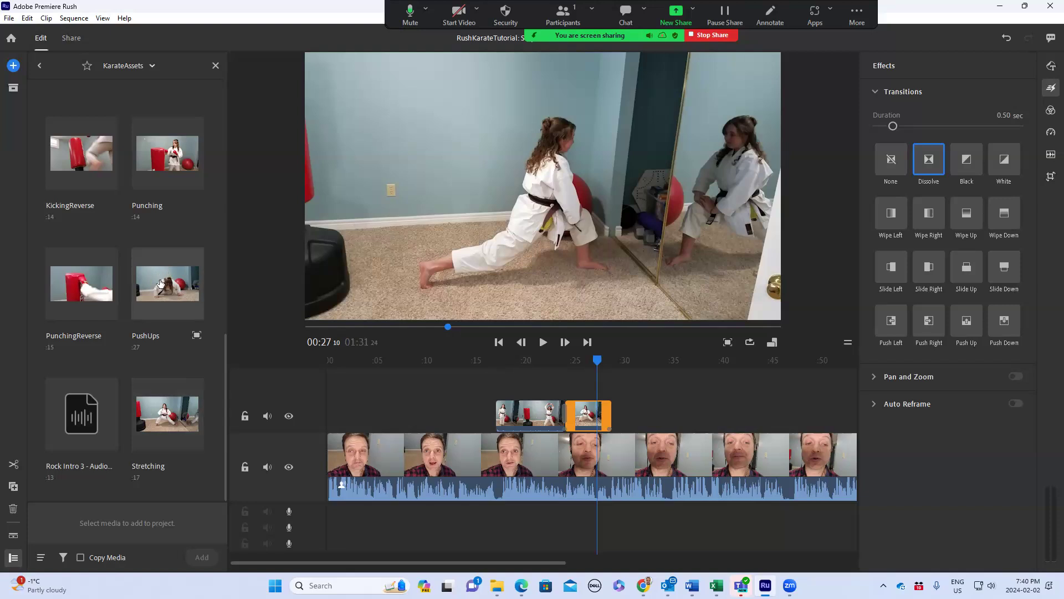
Step: Trim the start of the PushUps clip to about 00:02:21 in its preview and place it directly after the Stretching clip
{"action": "left_click", "coordinate": [196, 336]}
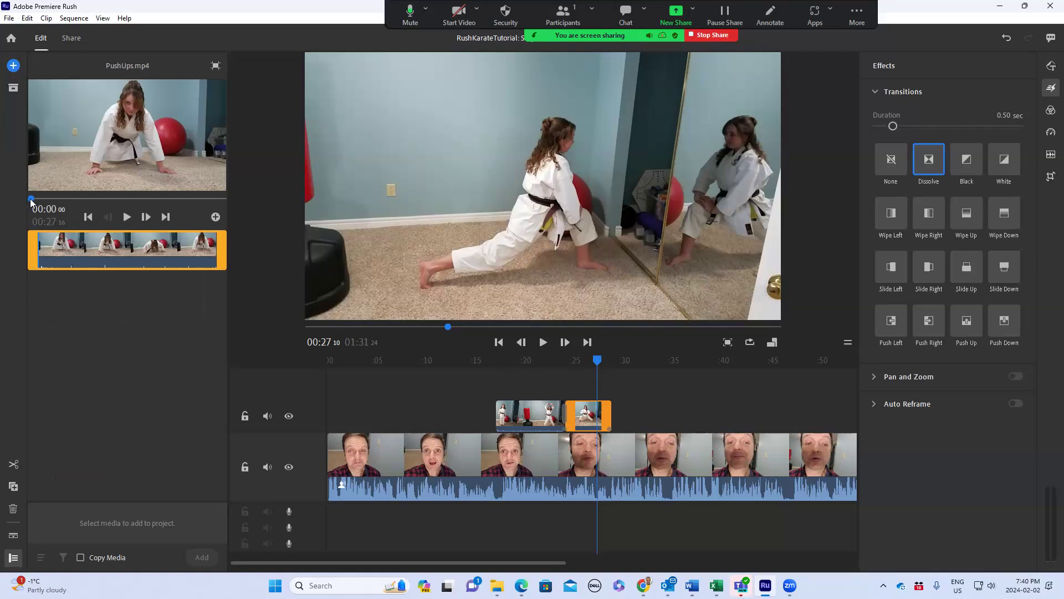
{"action": "left_click_drag", "start_coordinate": [31, 202], "coordinate": [37, 205]}
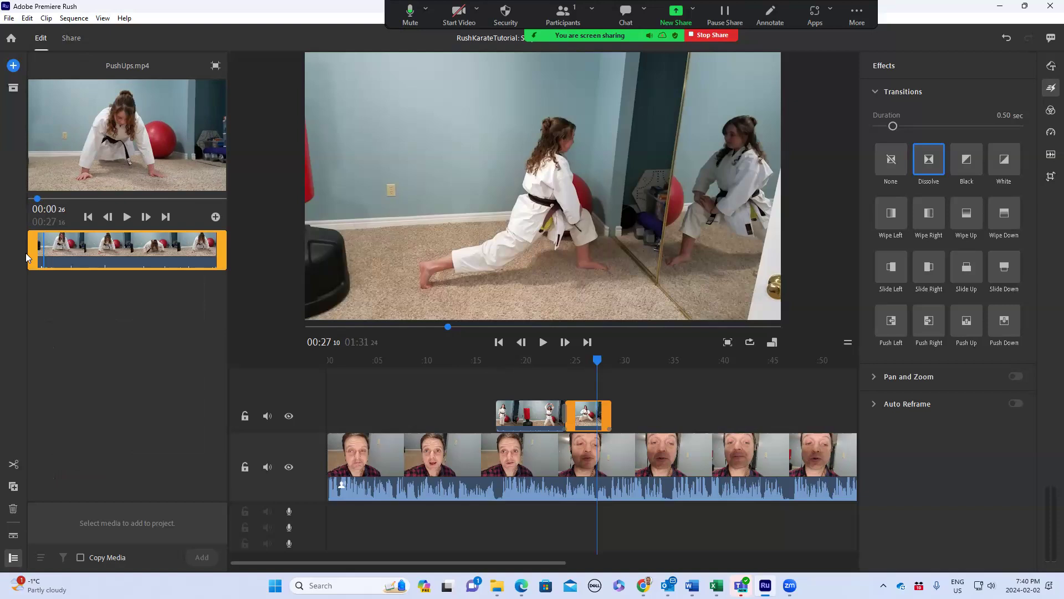
{"action": "left_click_drag", "start_coordinate": [32, 253], "coordinate": [56, 256]}
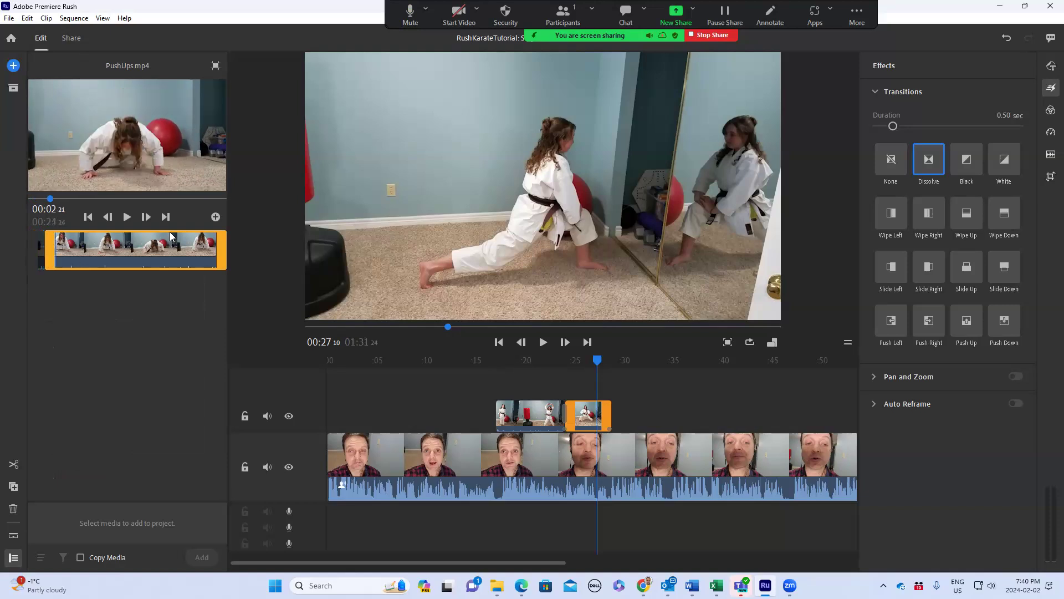
{"action": "left_click_drag", "start_coordinate": [608, 395], "coordinate": [618, 410]}
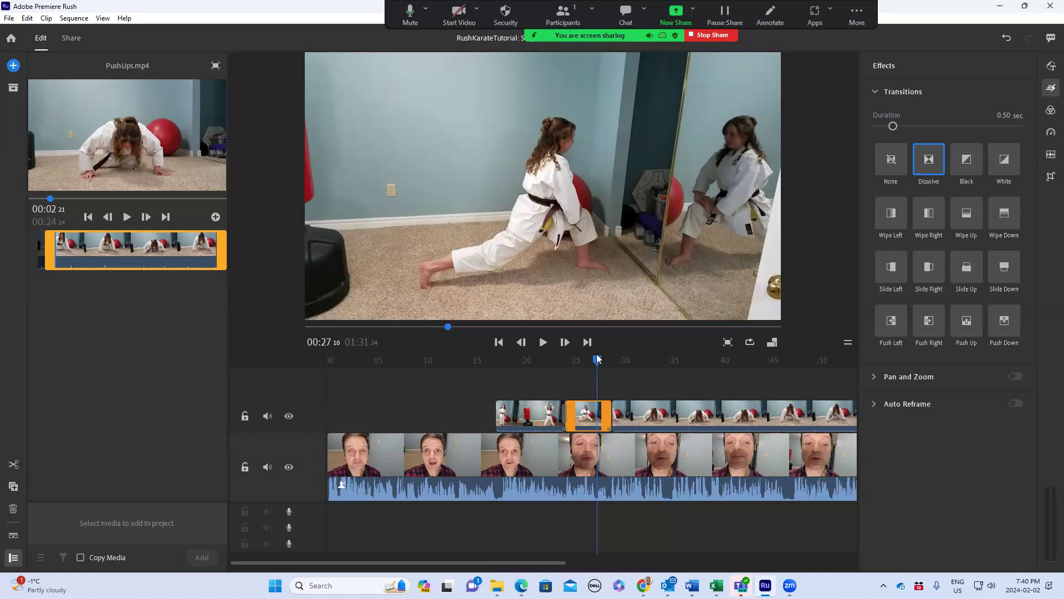
Step: Play from about 00:27:15 across the cut into the PushUps clip and pause at about 00:34:14
{"action": "mouse_move", "coordinate": [598, 362]}
{"action": "left_mouse_down"}
{"action": "mouse_move", "coordinate": [654, 372]}
{"action": "mouse_move", "coordinate": [599, 377]}
{"action": "left_mouse_up"}
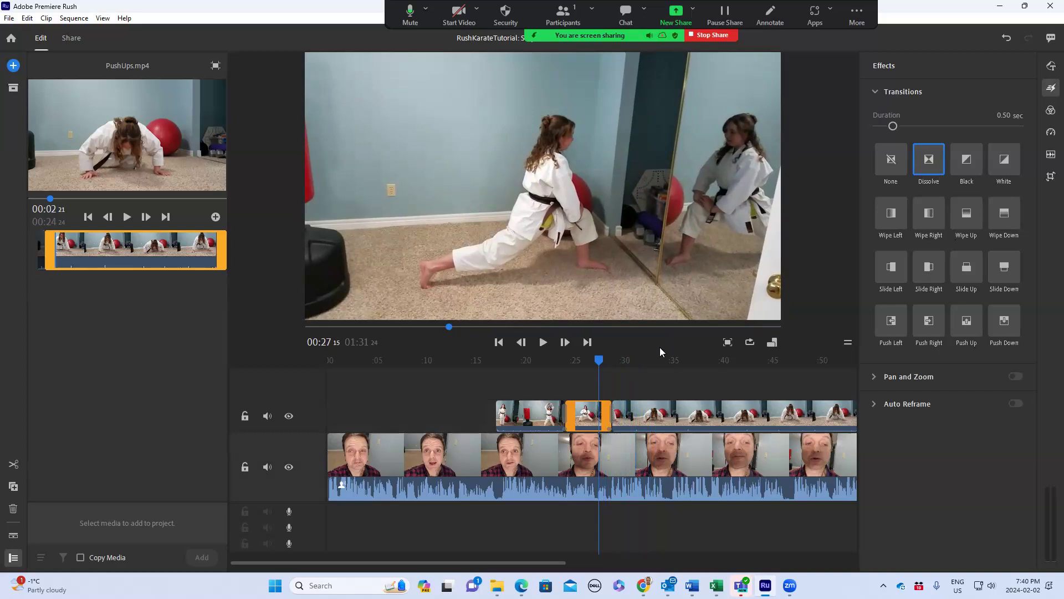
{"action": "key", "text": "space"}
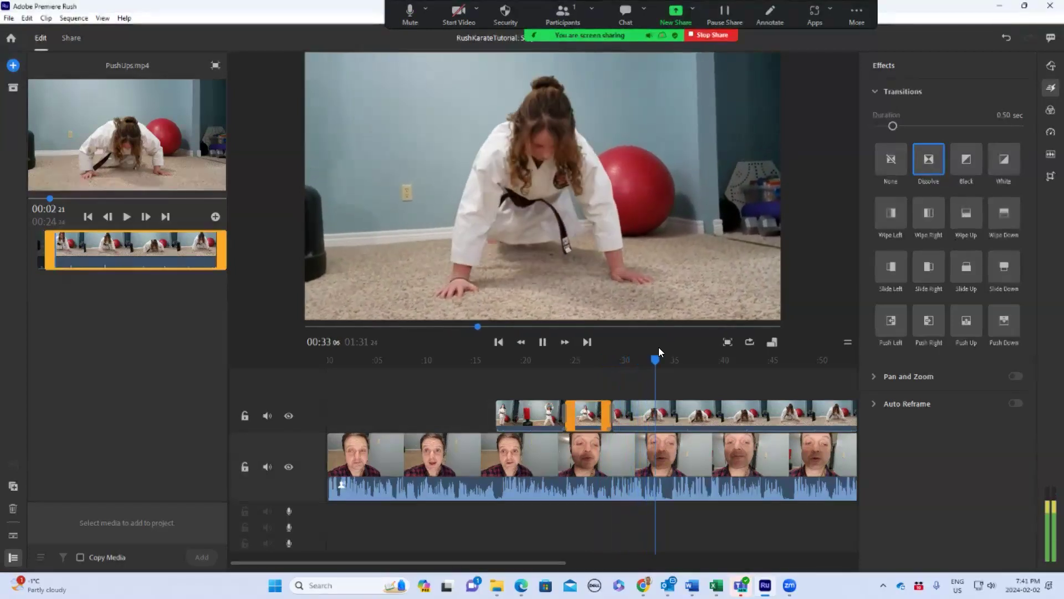
{"action": "key", "text": "space"}
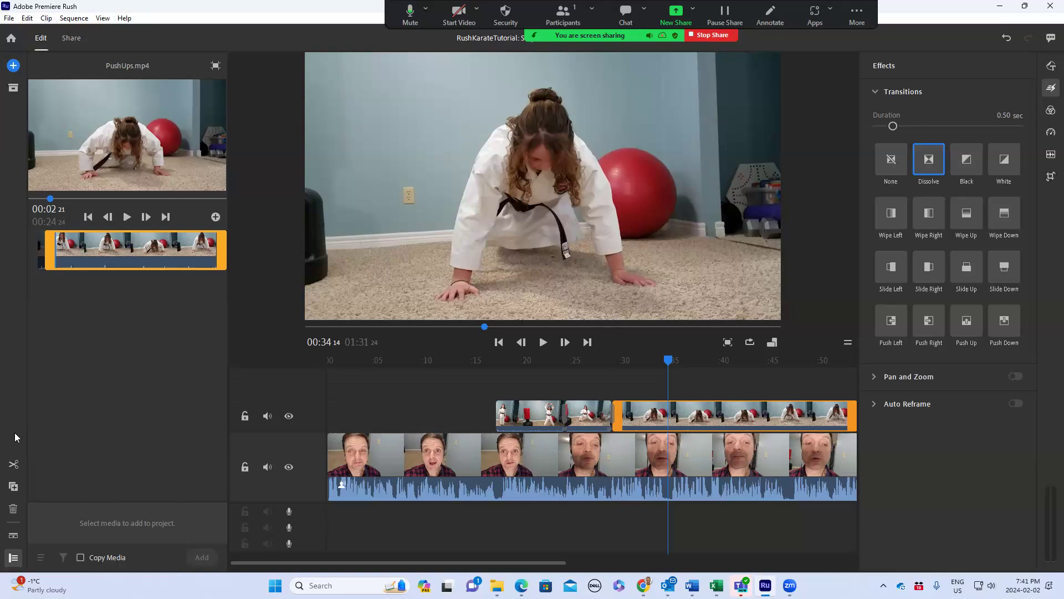
Step: Split the PushUps clip at 00:34:14 and delete the part after the split
{"action": "left_click", "coordinate": [14, 465]}
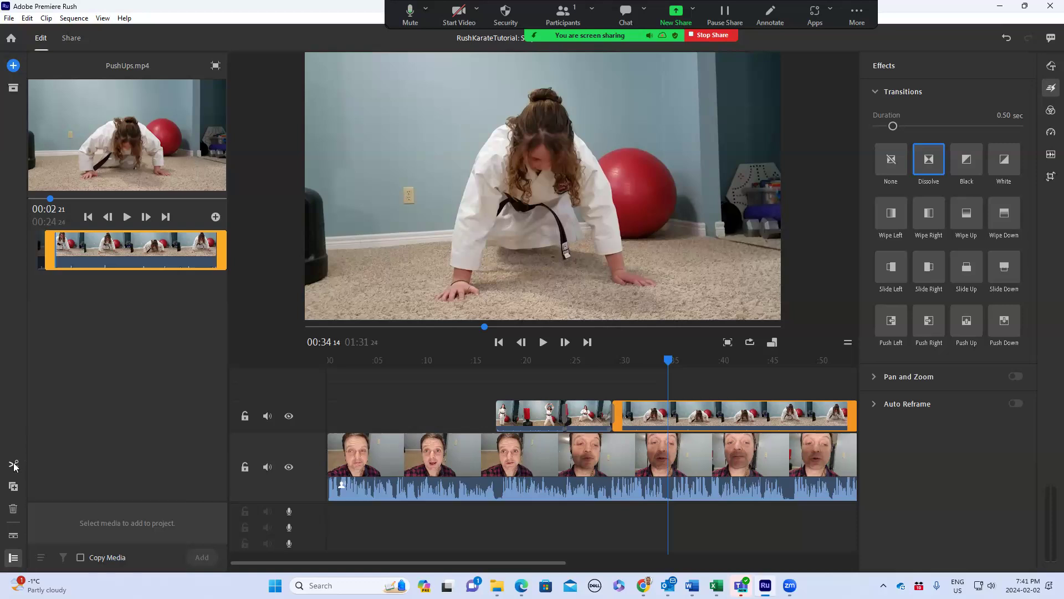
{"action": "left_click", "coordinate": [633, 422]}
{"action": "left_click", "coordinate": [733, 417]}
{"action": "left_click", "coordinate": [643, 418]}
{"action": "left_click", "coordinate": [710, 419]}
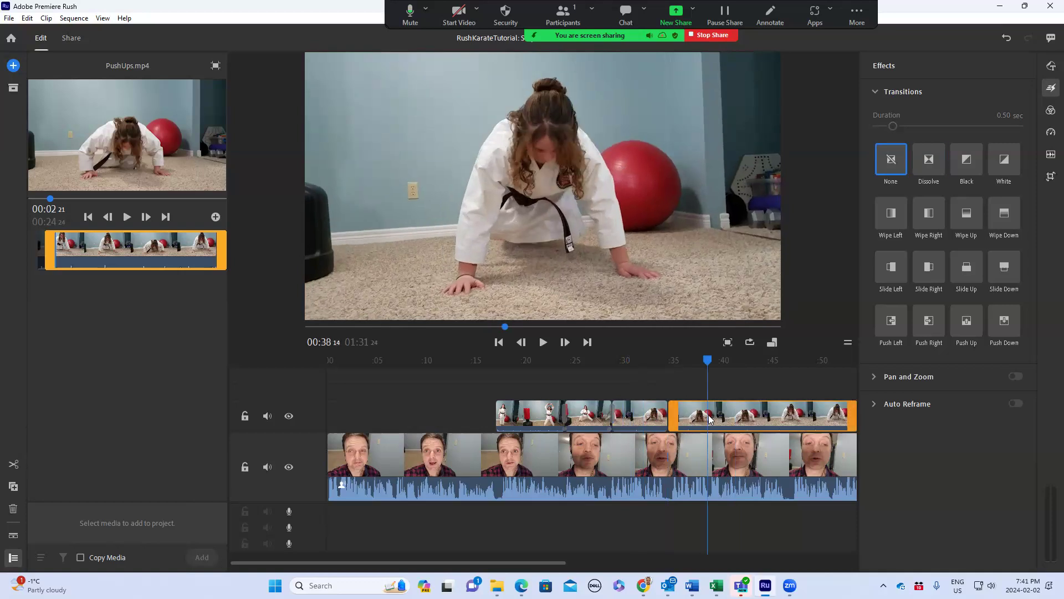
{"action": "key", "text": "Delete"}
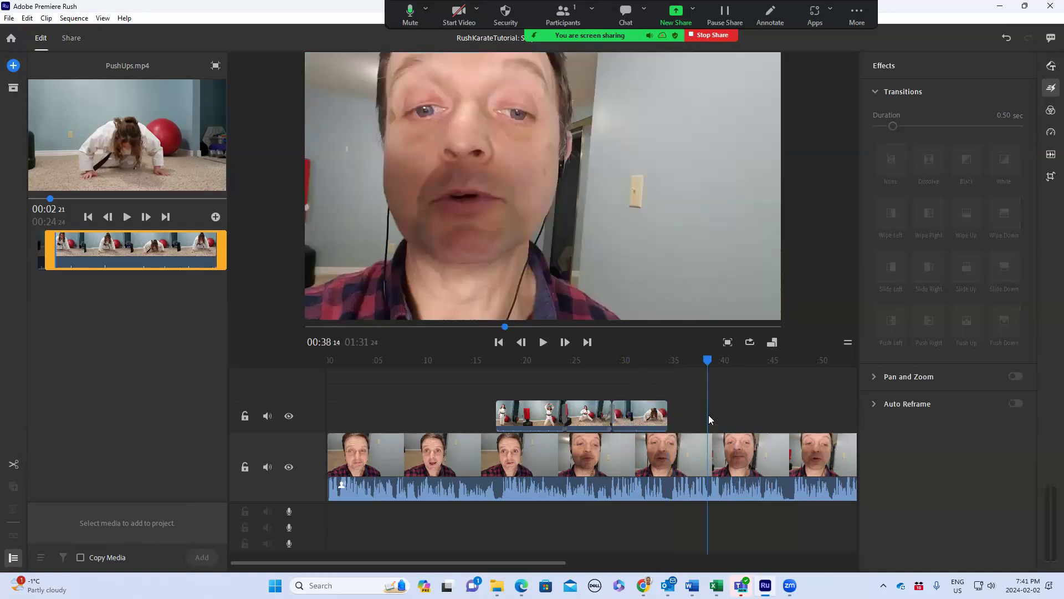
Step: Play across the end of the shortened PushUps clip and pause at about 00:36:26
{"action": "left_click_drag", "start_coordinate": [708, 361], "coordinate": [659, 369]}
{"action": "key", "text": "space"}
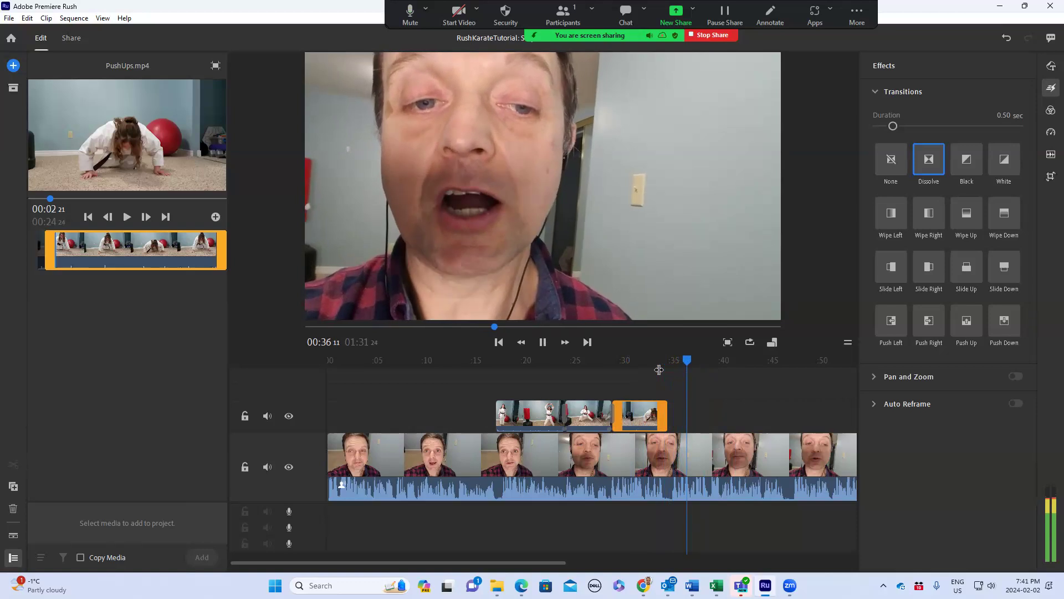
{"action": "key", "text": "space"}
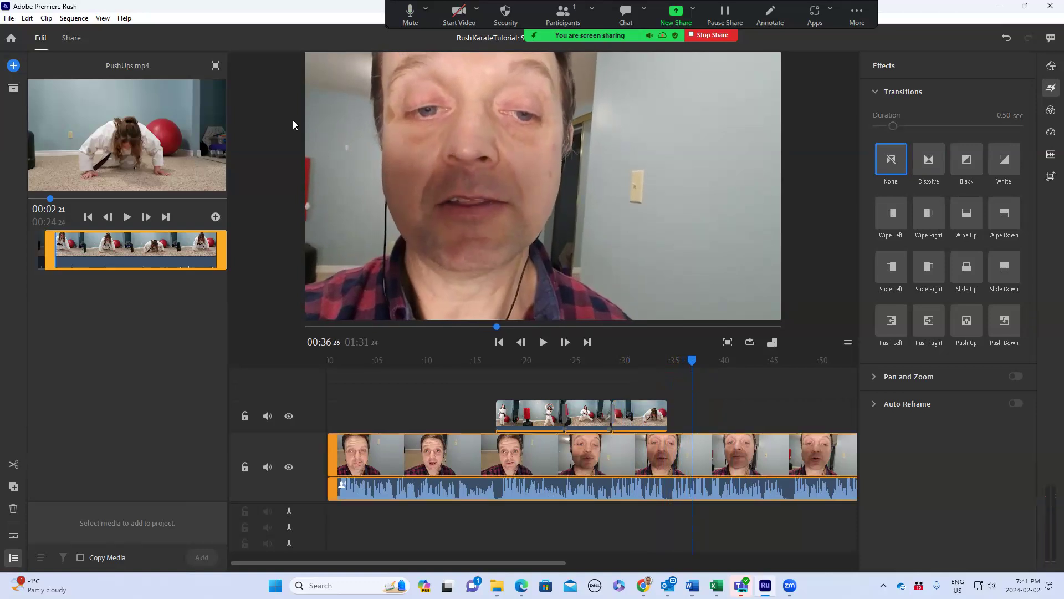
Step: Close the PushUps preview, find the Kata clip in KarateAssets, and open it in the preview
{"action": "left_click", "coordinate": [215, 65]}
{"action": "left_click_drag", "start_coordinate": [224, 378], "coordinate": [205, 118]}
{"action": "scroll", "coordinate": [205, 166], "scroll_direction": "down", "scroll_amount": 5}
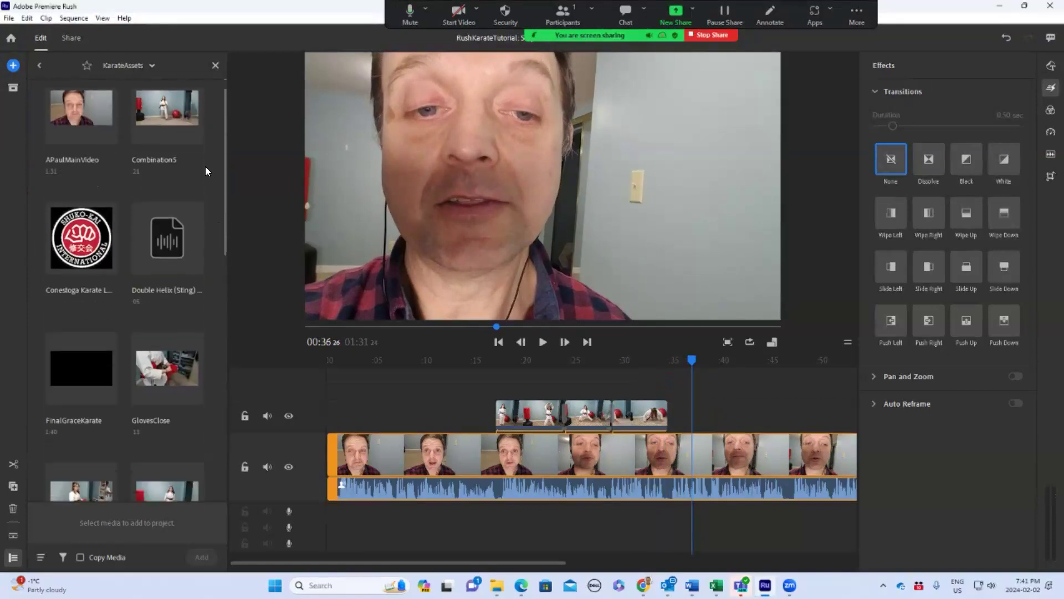
{"action": "scroll", "coordinate": [219, 272], "scroll_direction": "down", "scroll_amount": 2}
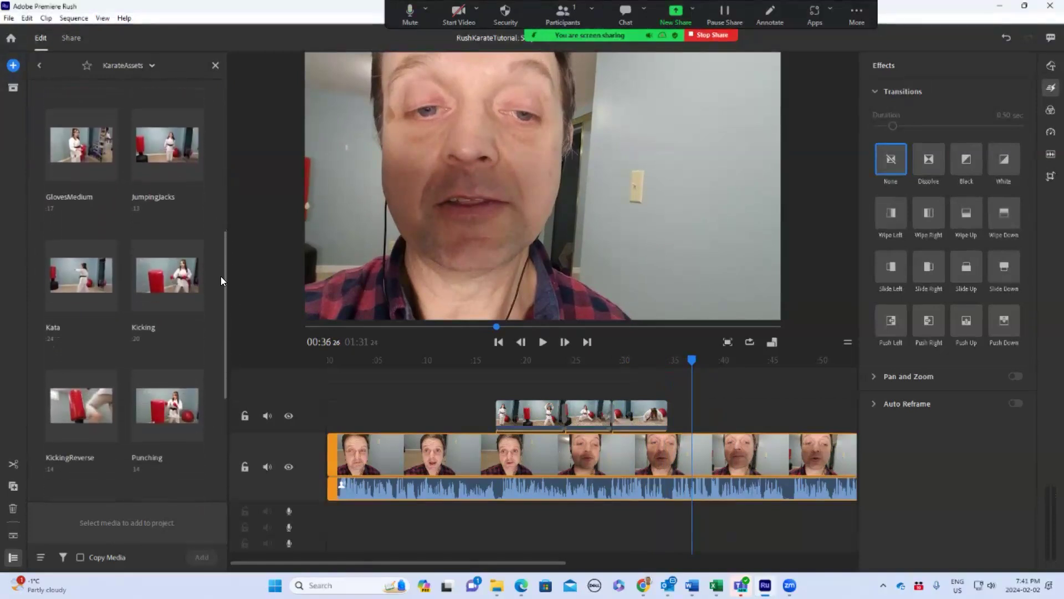
{"action": "left_click", "coordinate": [82, 278]}
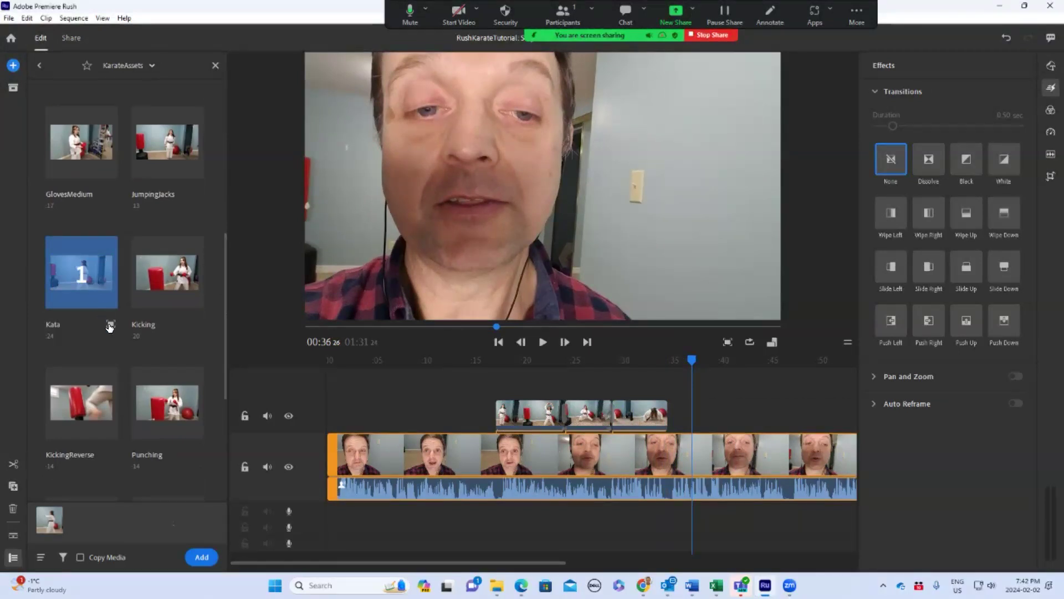
{"action": "left_click", "coordinate": [111, 325]}
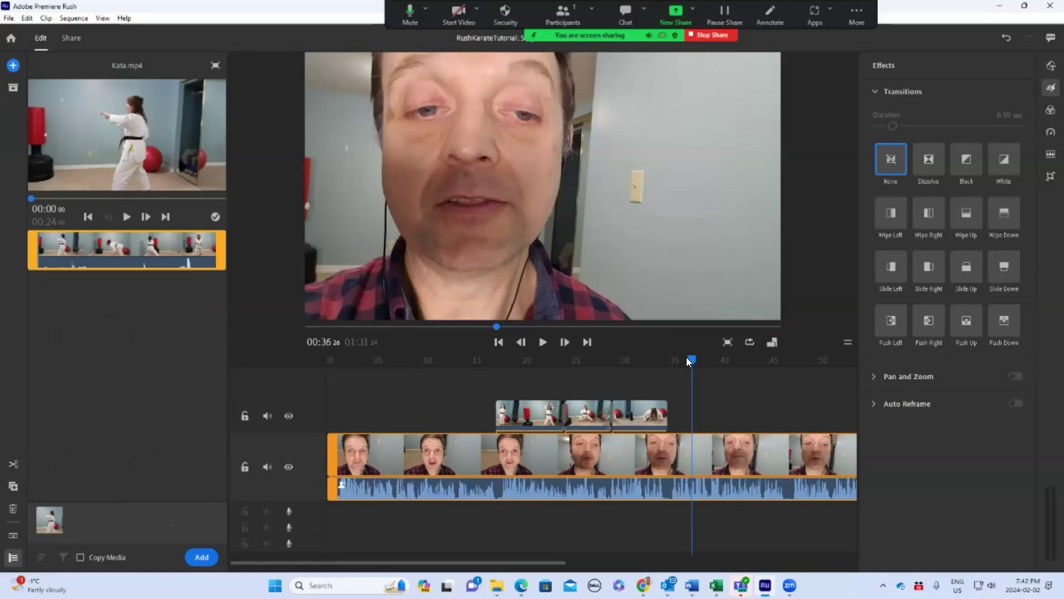
Step: Play the timeline from just after the PushUps clip and set the playhead to about 00:45:08
{"action": "left_click_drag", "start_coordinate": [689, 358], "coordinate": [674, 367]}
{"action": "key", "text": "space"}
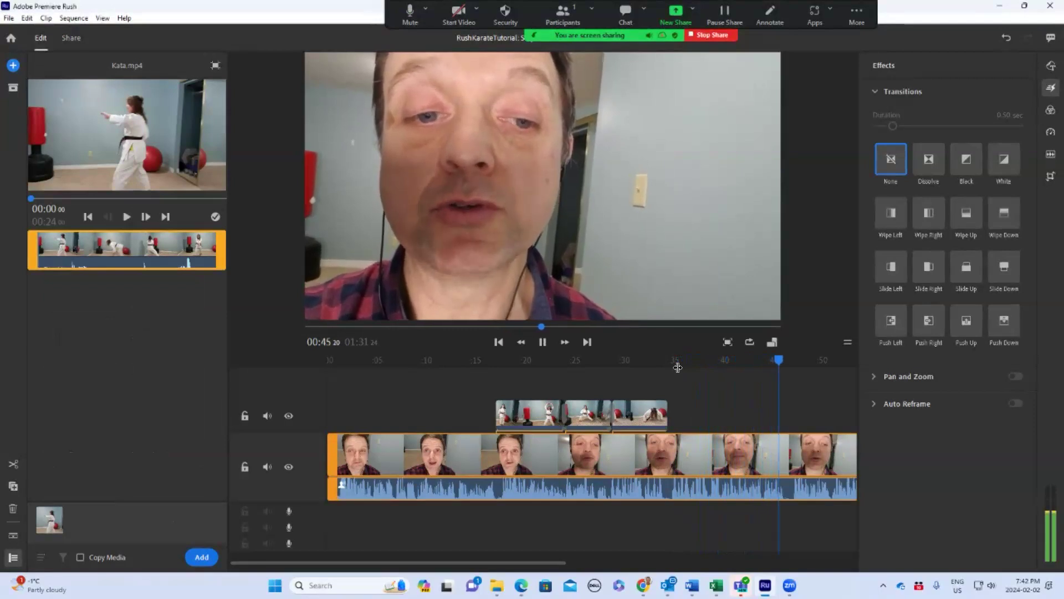
{"action": "key", "text": "space"}
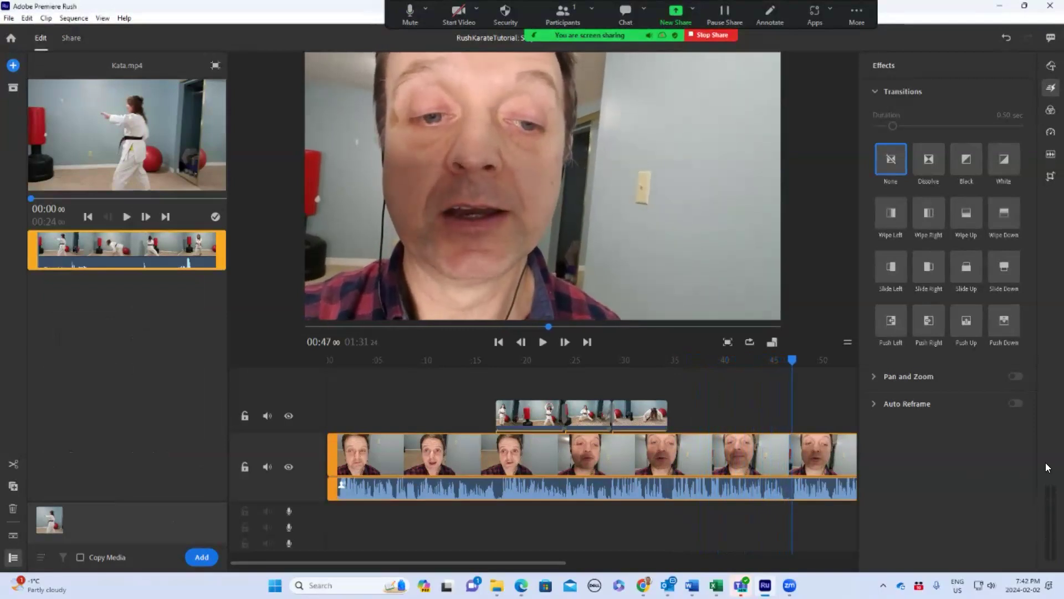
{"action": "left_click_drag", "start_coordinate": [792, 360], "coordinate": [775, 362]}
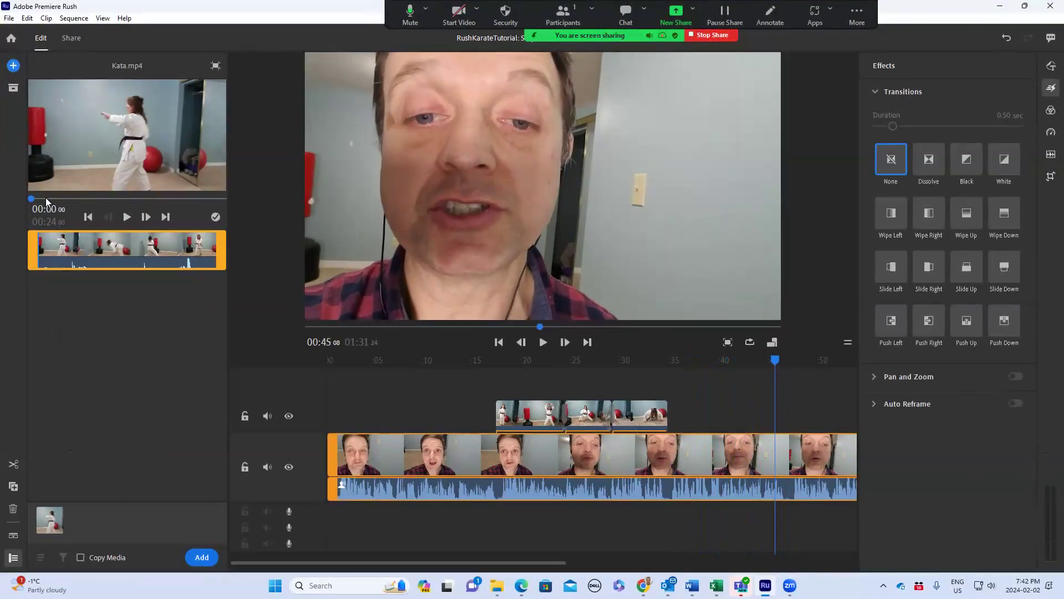
Step: Preview the Kata clip's second half and trim the clip to a section of nearly 9 seconds starting at 00:11:26
{"action": "left_click_drag", "start_coordinate": [34, 199], "coordinate": [148, 209]}
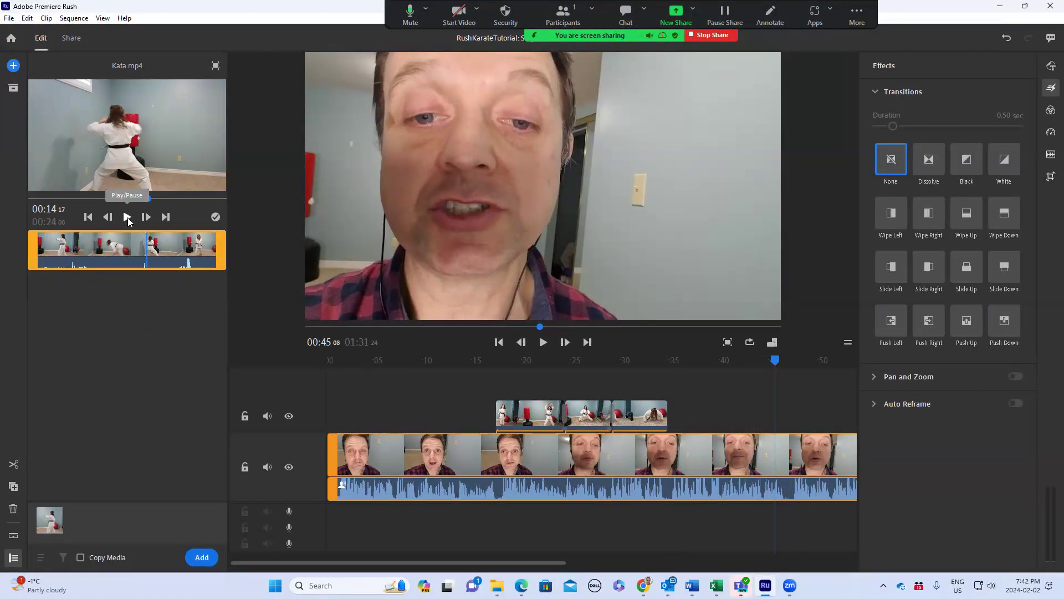
{"action": "left_click", "coordinate": [127, 217]}
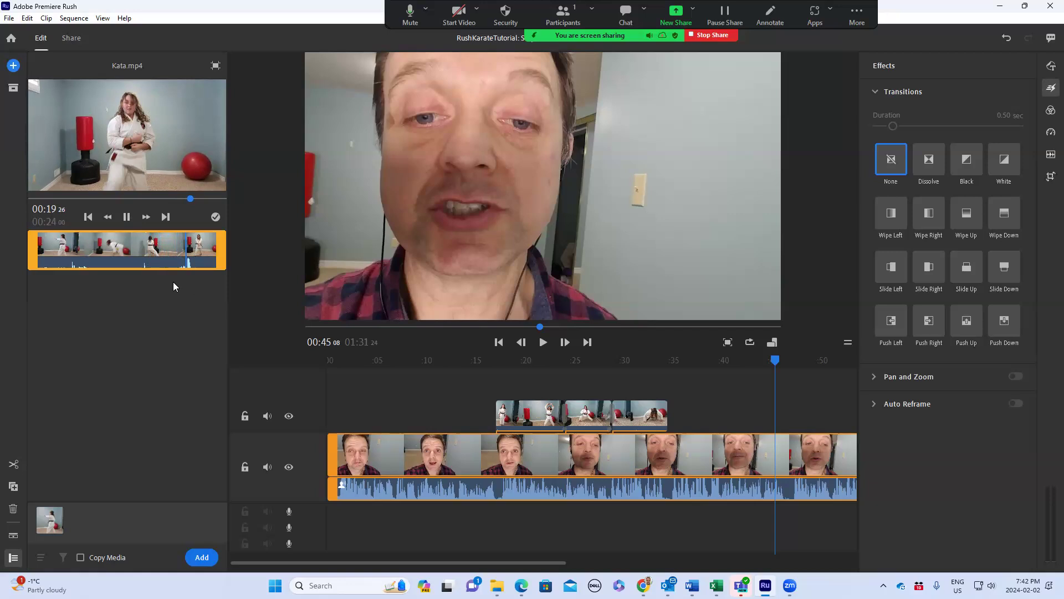
{"action": "left_click", "coordinate": [127, 217]}
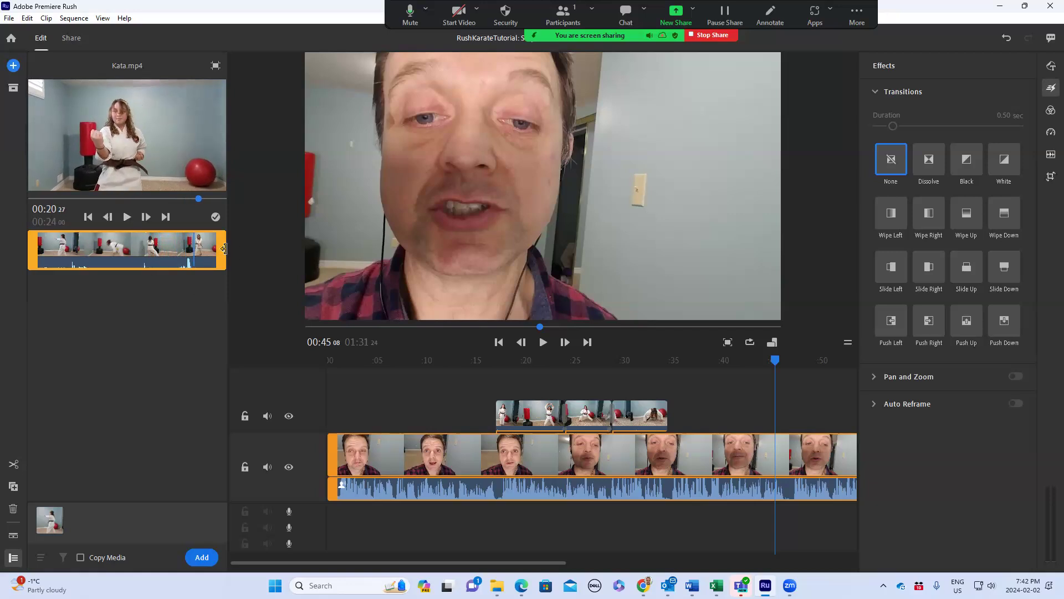
{"action": "left_click", "coordinate": [223, 249]}
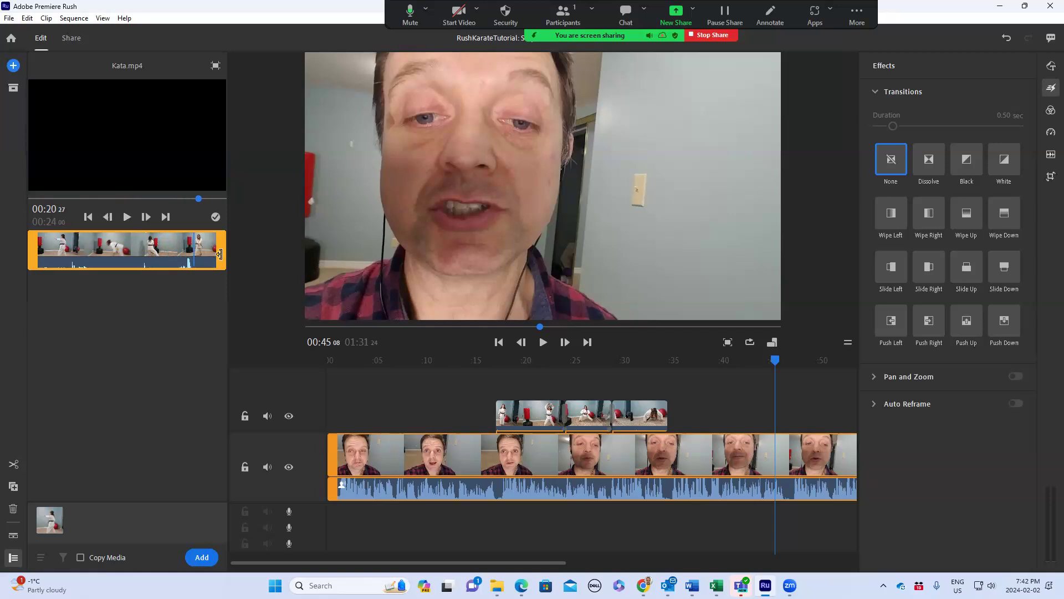
{"action": "left_click_drag", "start_coordinate": [223, 254], "coordinate": [184, 261]}
{"action": "left_click_drag", "start_coordinate": [30, 248], "coordinate": [124, 258]}
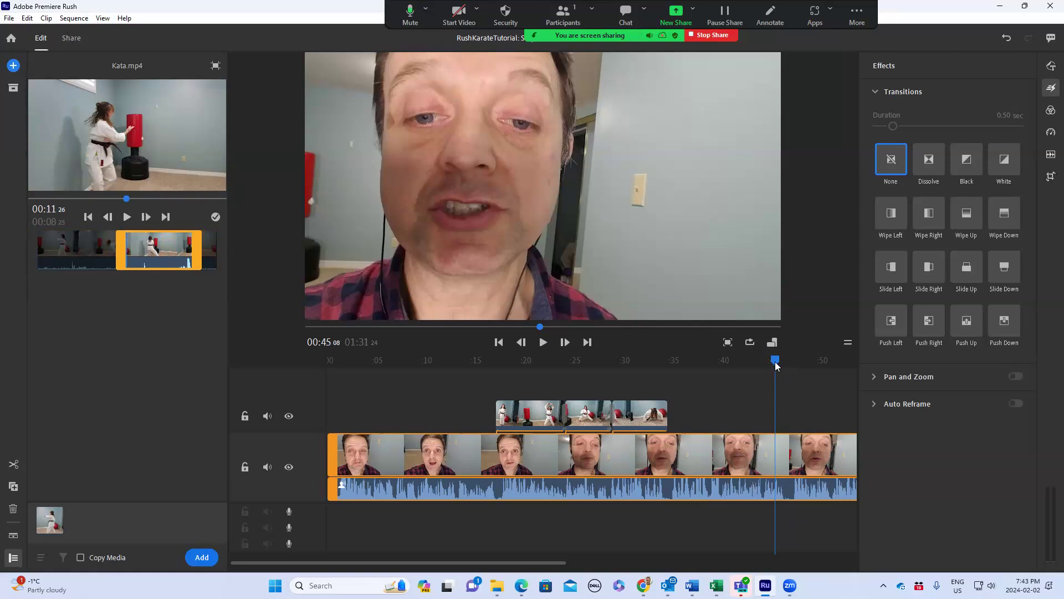
Step: Place the trimmed Kata clip on the overlay track right after PushUps and add a Dissolve transition between them
{"action": "left_click_drag", "start_coordinate": [781, 364], "coordinate": [779, 364]}
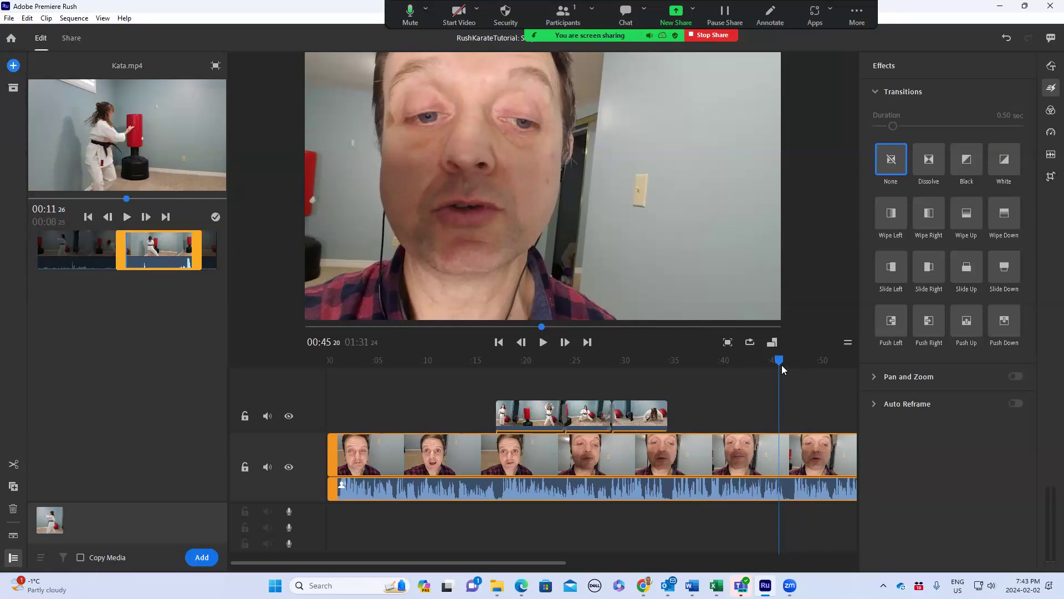
{"action": "left_click", "coordinate": [157, 251]}
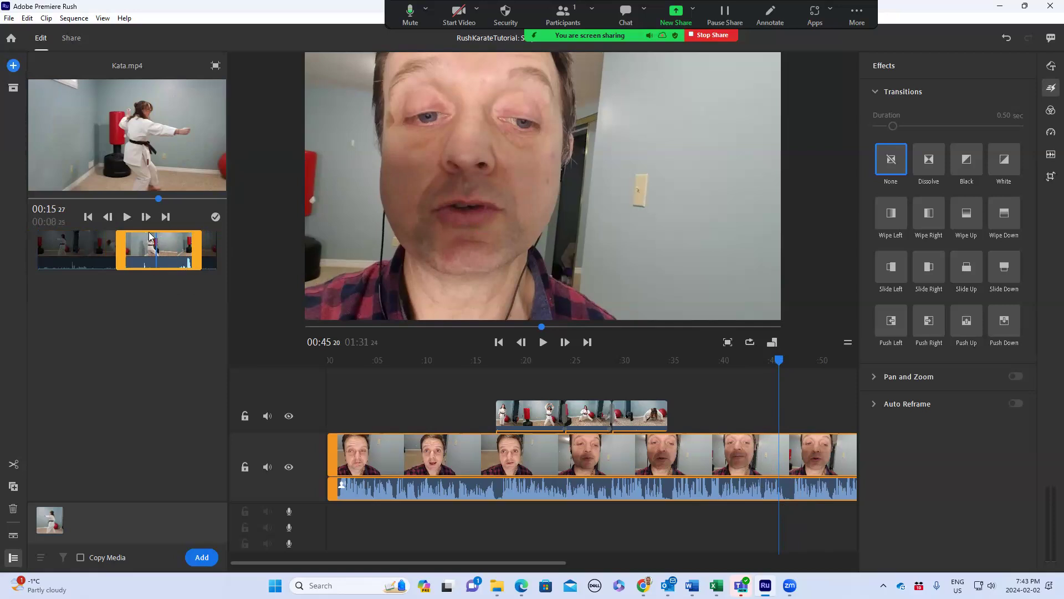
{"action": "left_click_drag", "start_coordinate": [494, 397], "coordinate": [673, 417]}
{"action": "mouse_move", "coordinate": [929, 161]}
{"action": "left_mouse_down"}
{"action": "mouse_move", "coordinate": [764, 356]}
{"action": "mouse_move", "coordinate": [669, 415]}
{"action": "left_mouse_up"}
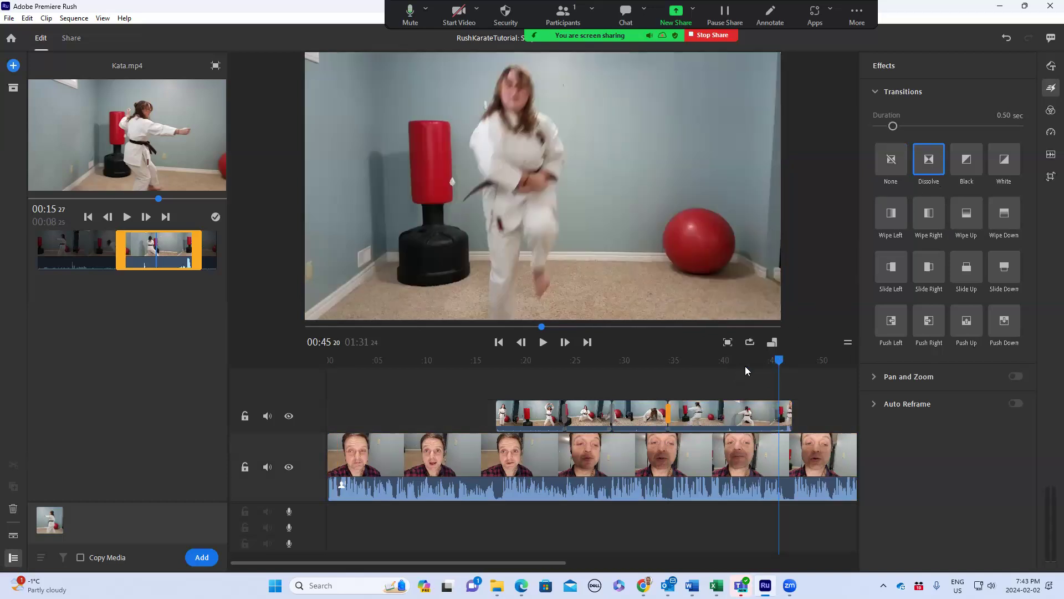
Step: Play the timeline past the end of the Kata clip, pause at 00:47:13, and close the Kata preview
{"action": "left_click_drag", "start_coordinate": [746, 367], "coordinate": [648, 379]}
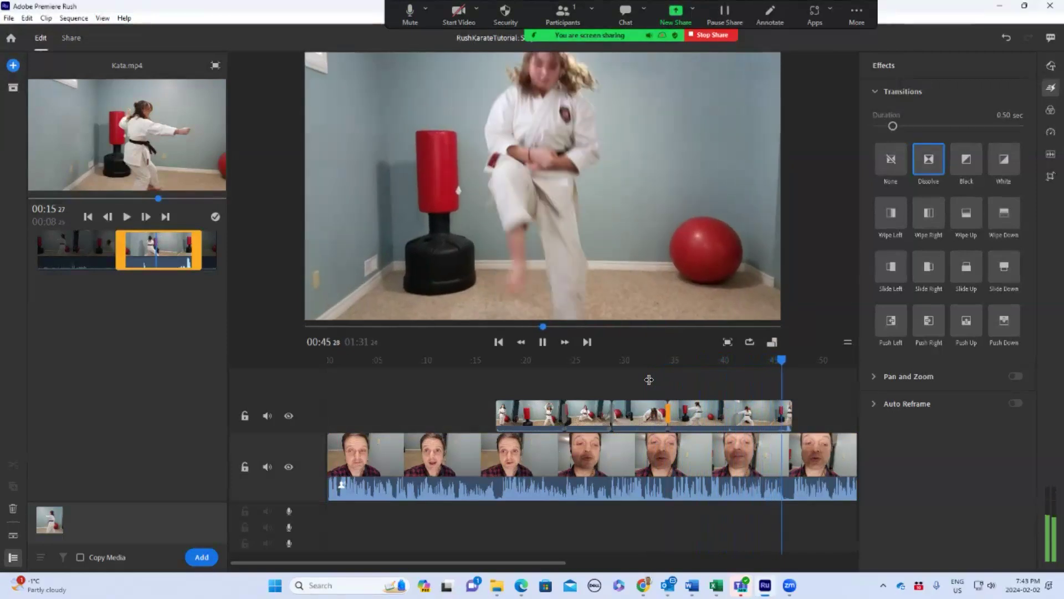
{"action": "key", "text": "space"}
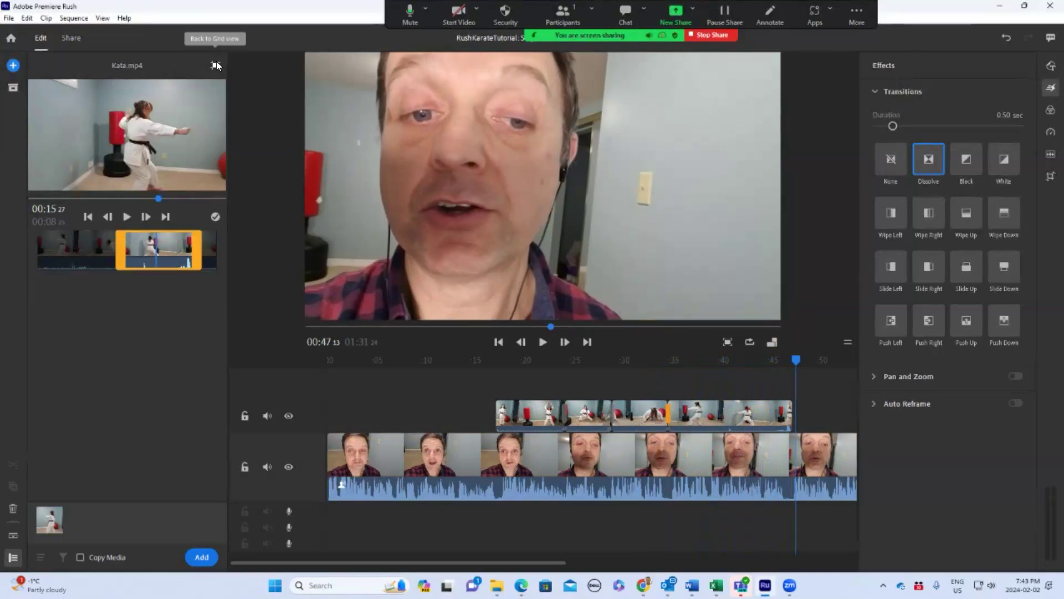
{"action": "left_click", "coordinate": [217, 65]}
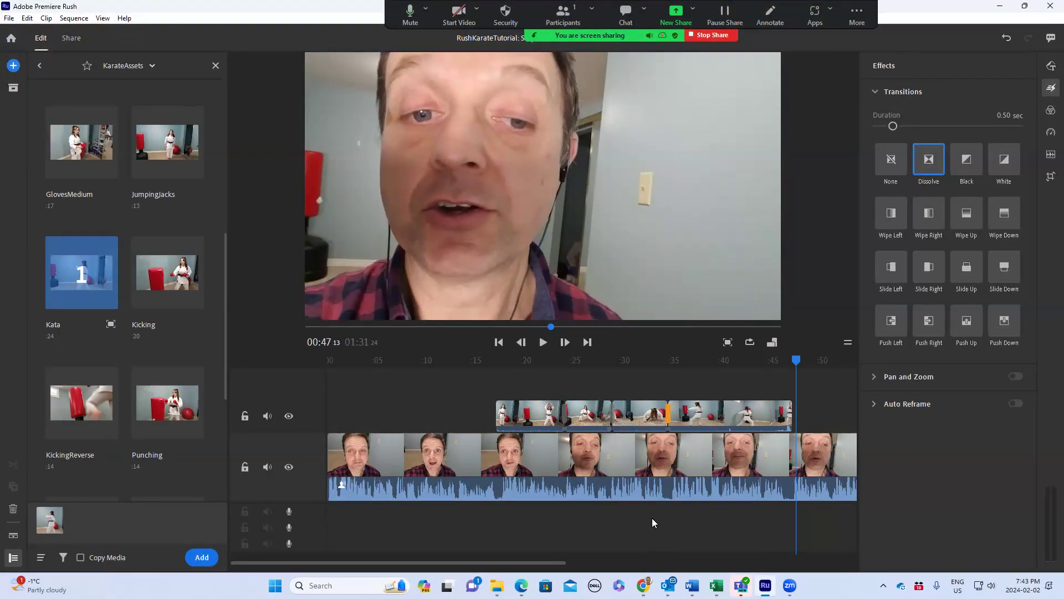
Step: Review the end of the Kata clip, playing from 00:47:02 and pausing at 00:49:11
{"action": "left_click", "coordinate": [767, 366]}
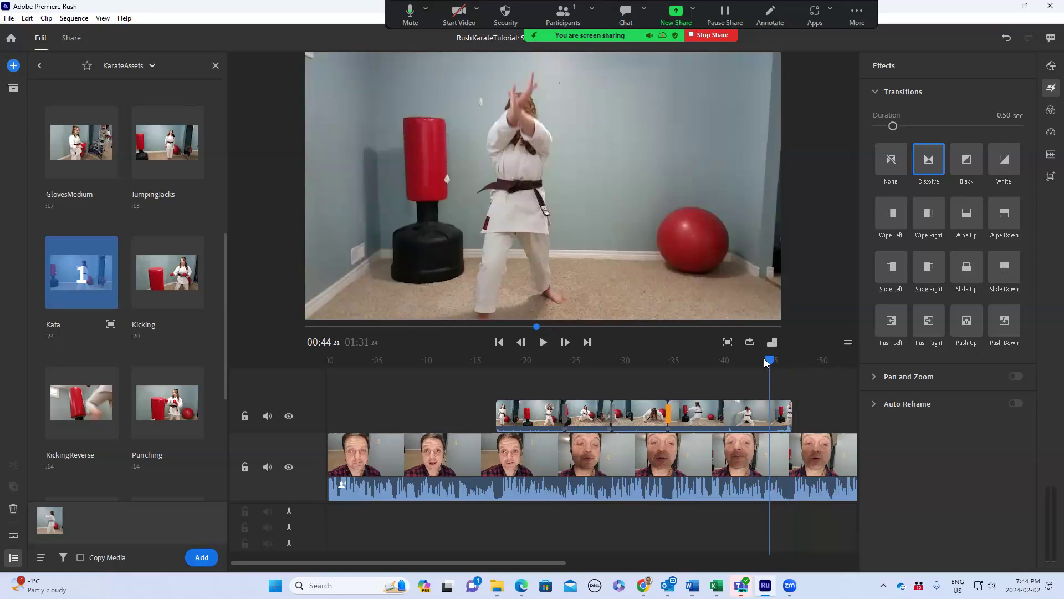
{"action": "left_click_drag", "start_coordinate": [774, 363], "coordinate": [794, 367]}
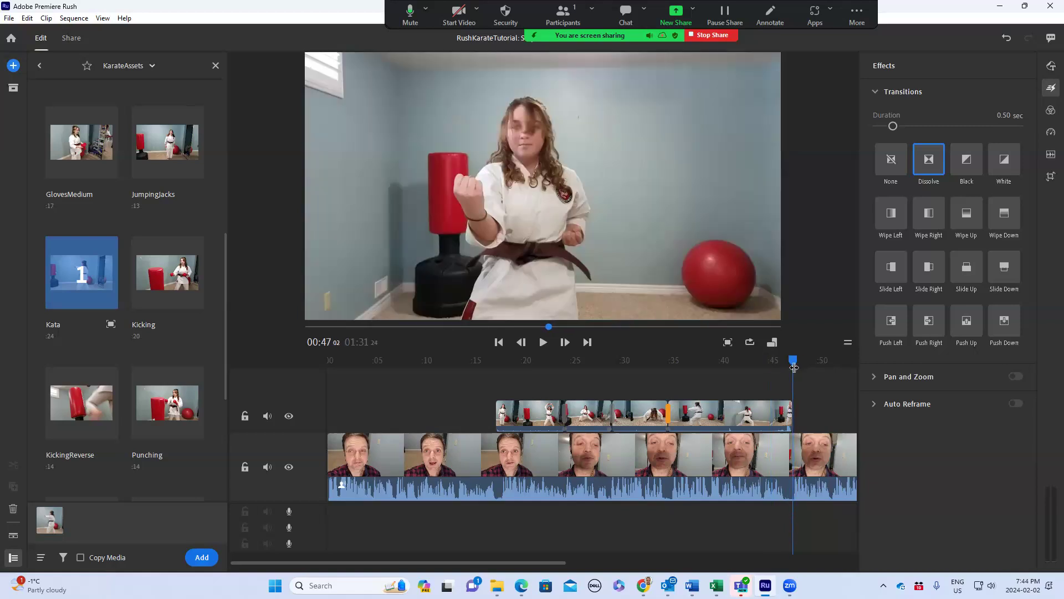
{"action": "key", "text": "space"}
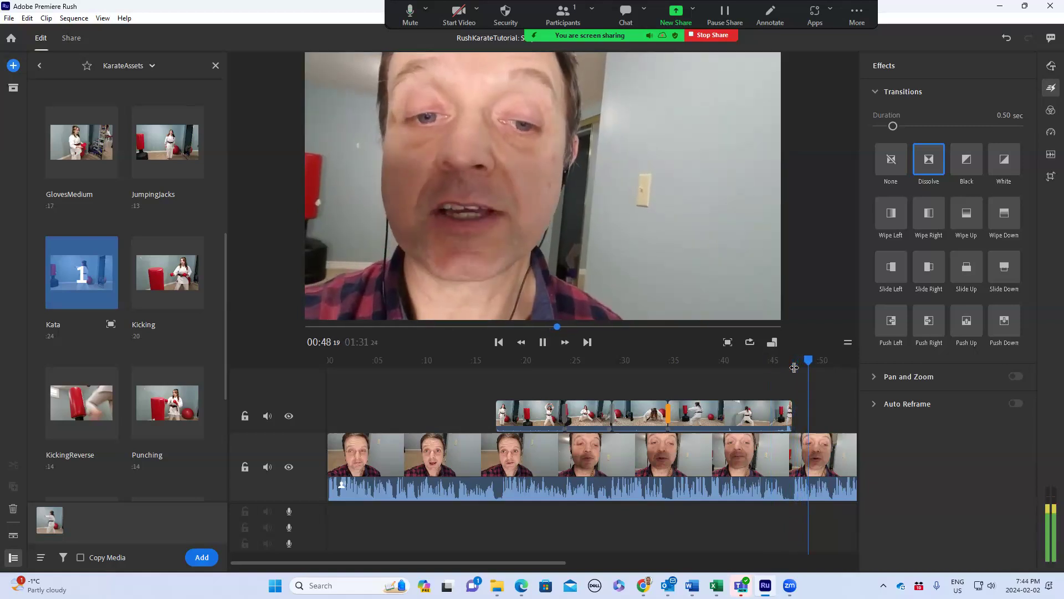
{"action": "key", "text": "space"}
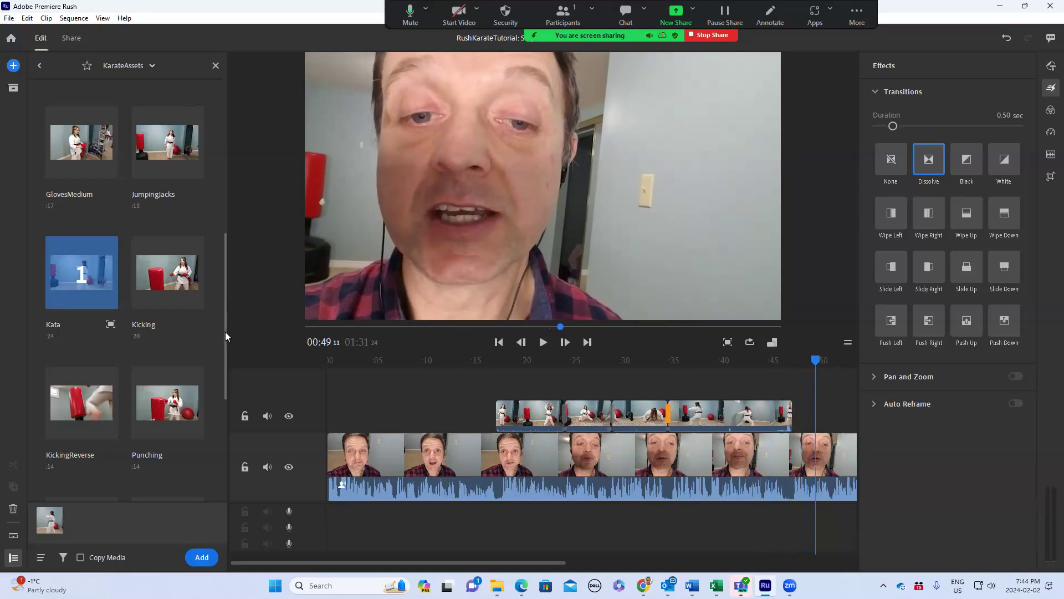
Step: Select the combination clip along with Kata in KarateAssets and place both on the overlay track directly after the existing Kata clip
{"action": "left_click_drag", "start_coordinate": [224, 346], "coordinate": [233, 213]}
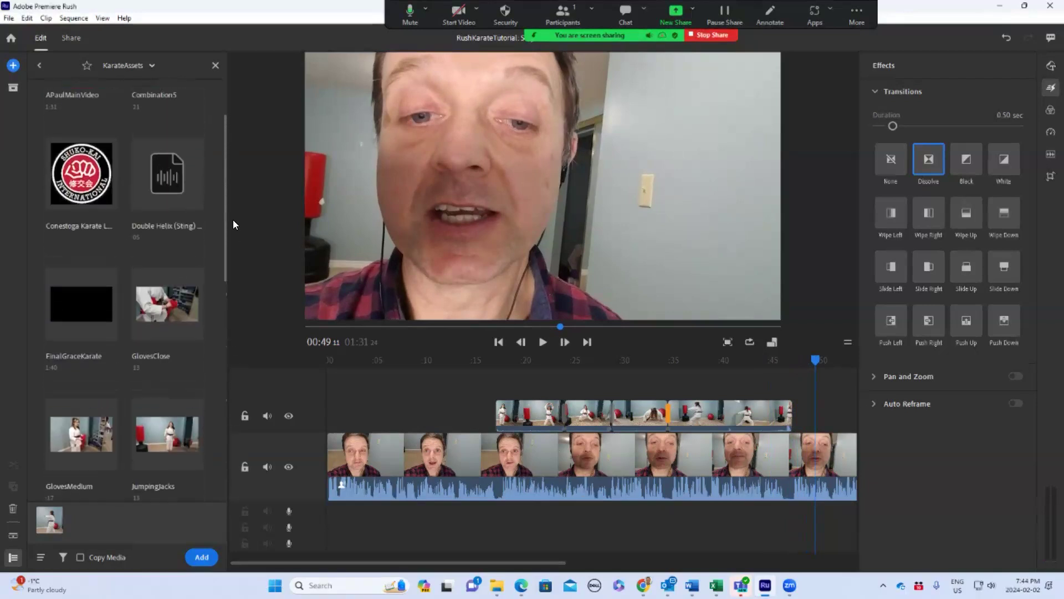
{"action": "left_click_drag", "start_coordinate": [235, 255], "coordinate": [218, 155]}
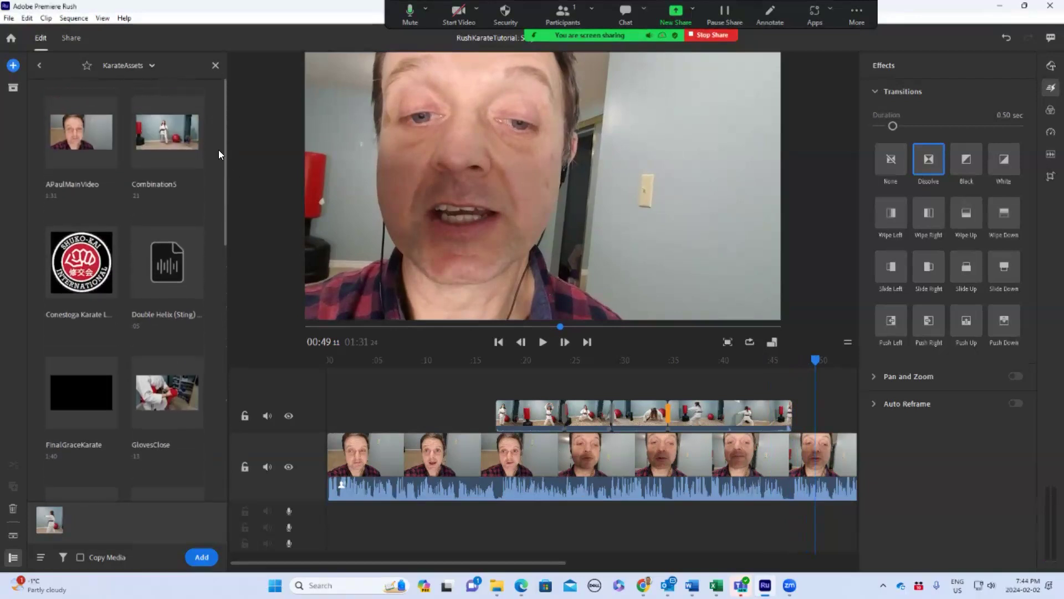
{"action": "left_click", "coordinate": [172, 139]}
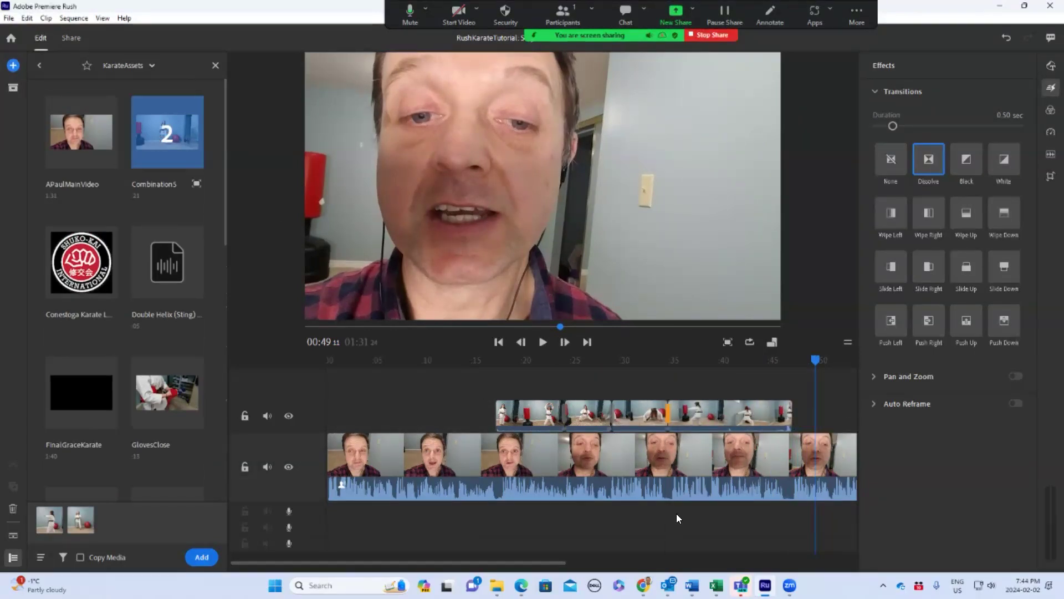
{"action": "left_click_drag", "start_coordinate": [457, 560], "coordinate": [576, 571]}
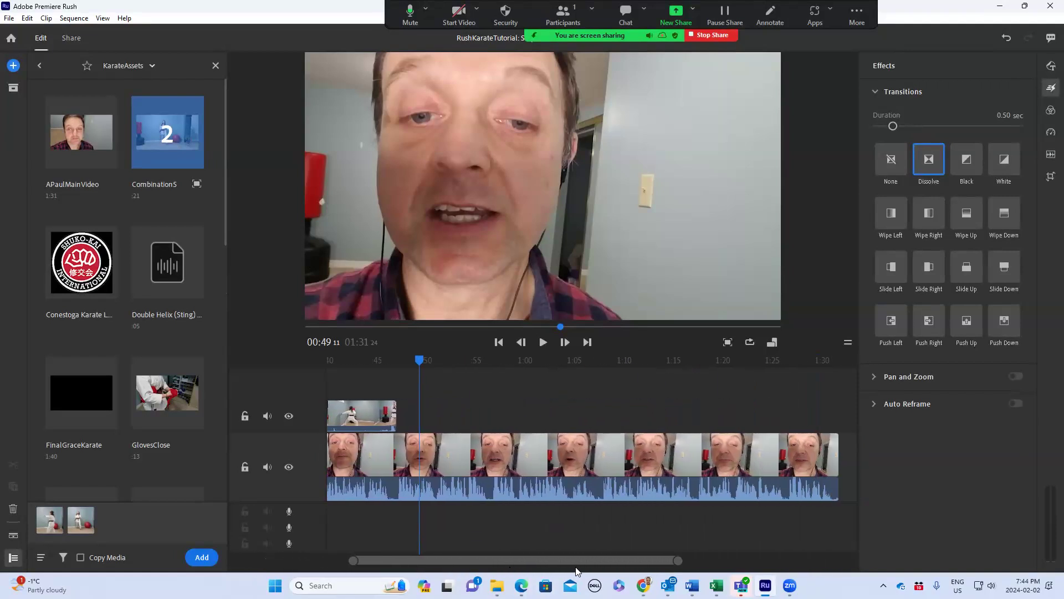
{"action": "key", "text": "minus"}
{"action": "key", "text": "minus"}
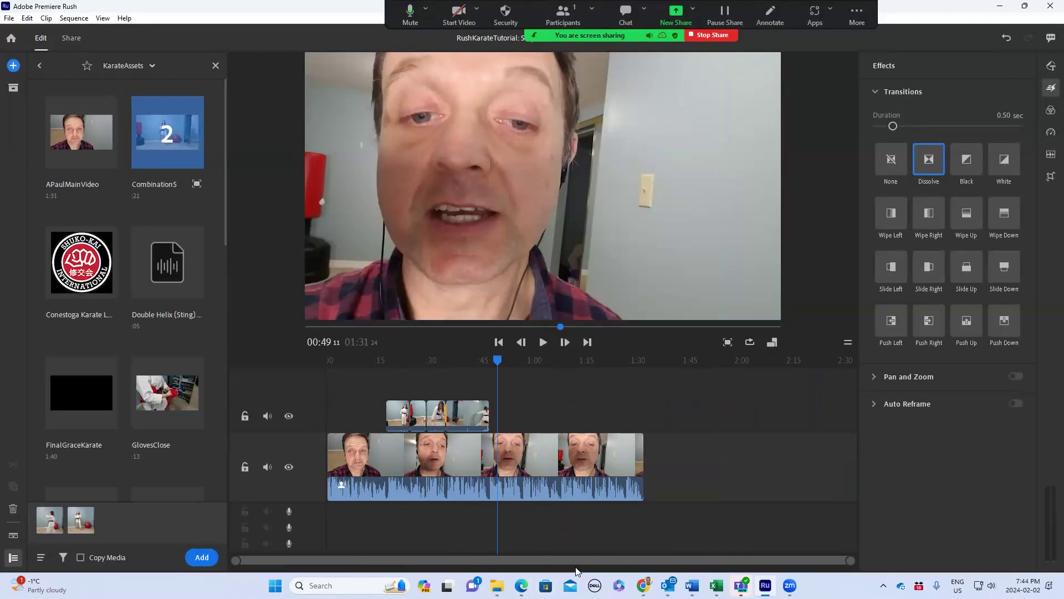
{"action": "key", "text": "equal"}
{"action": "key", "text": "equal"}
{"action": "key", "text": "equal"}
{"action": "key", "text": "equal"}
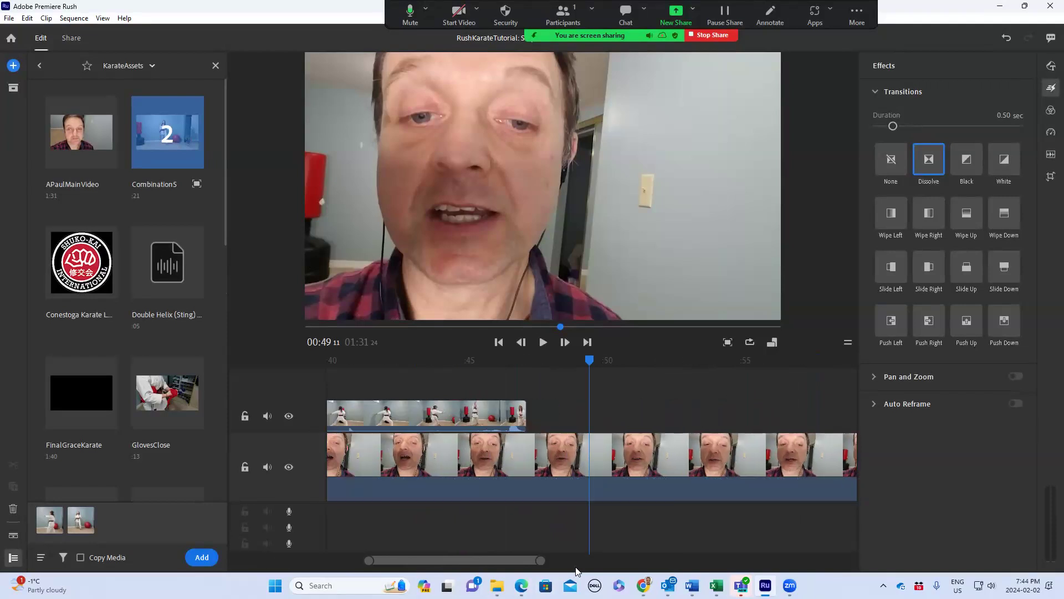
{"action": "key", "text": "minus"}
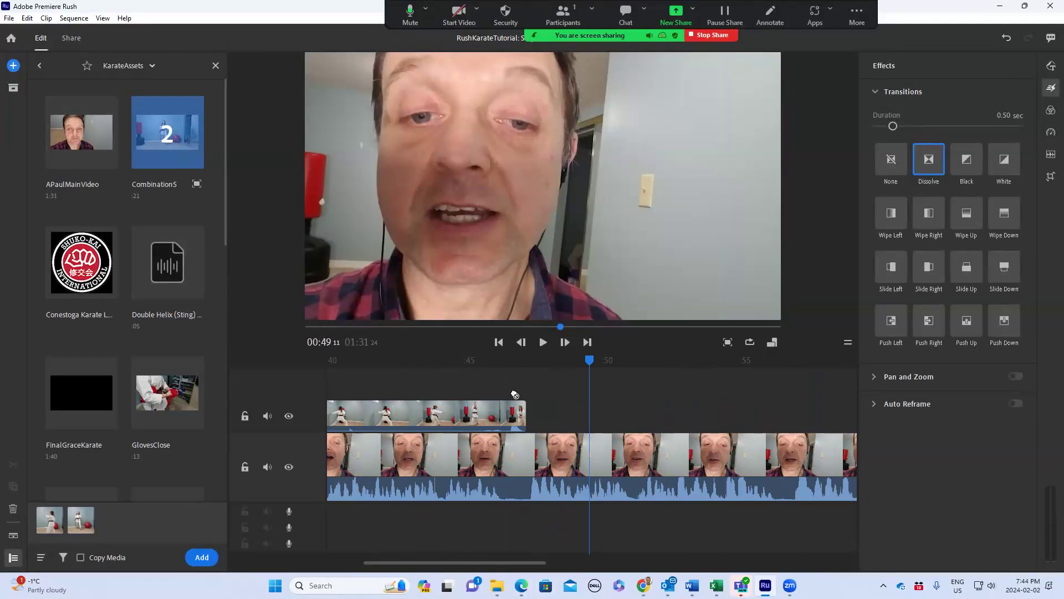
{"action": "left_click_drag", "start_coordinate": [515, 395], "coordinate": [547, 419]}
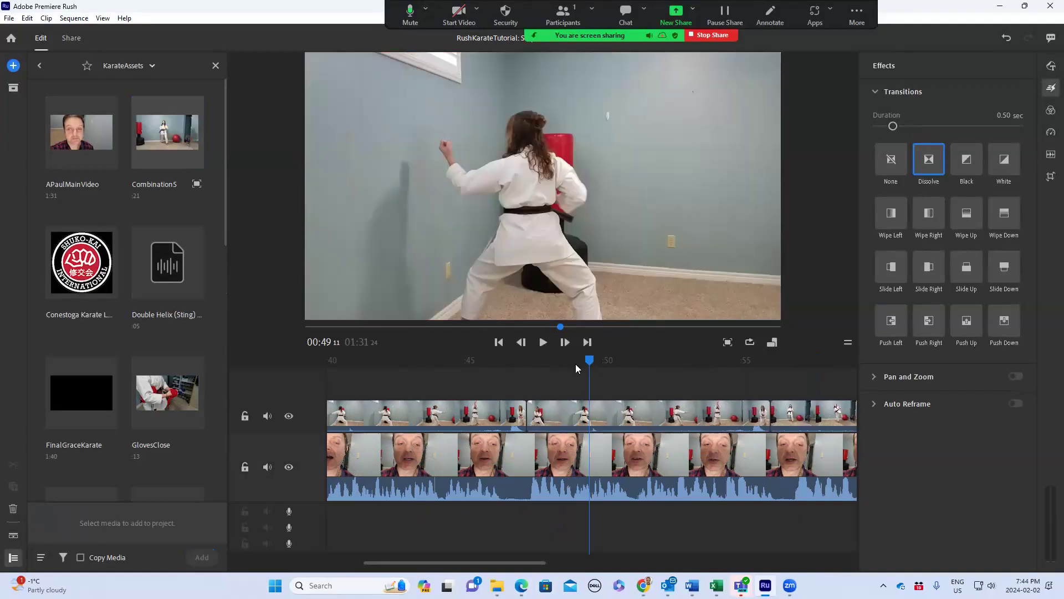
Step: Add a Dissolve transition at the end of the first Kata clip and play across it from 00:46:08
{"action": "left_click_drag", "start_coordinate": [575, 364], "coordinate": [504, 366]}
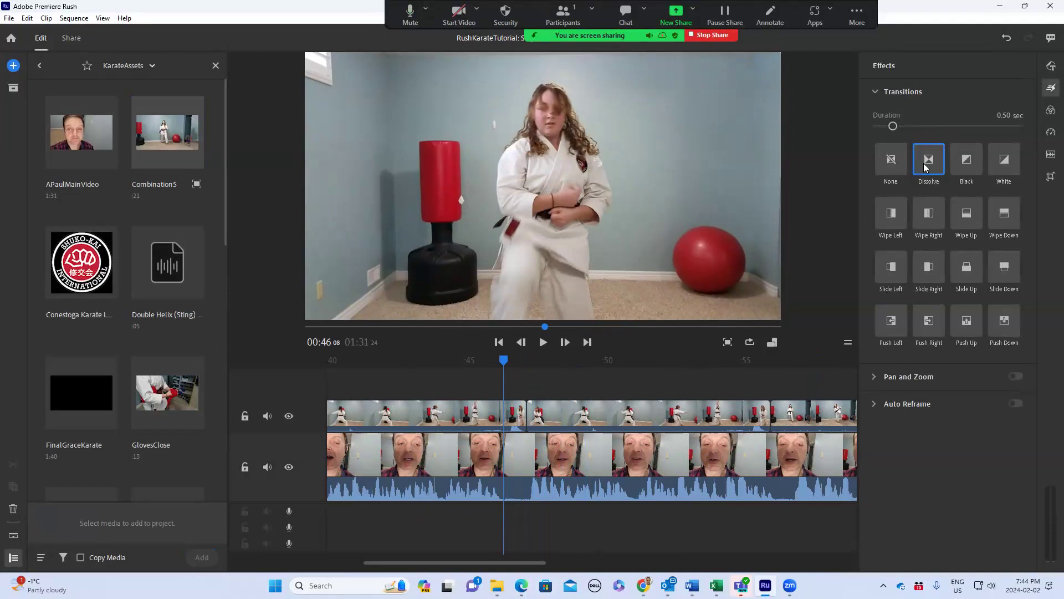
{"action": "mouse_move", "coordinate": [925, 168]}
{"action": "left_mouse_down"}
{"action": "mouse_move", "coordinate": [586, 392]}
{"action": "mouse_move", "coordinate": [527, 413]}
{"action": "left_mouse_up"}
{"action": "key", "text": "space"}
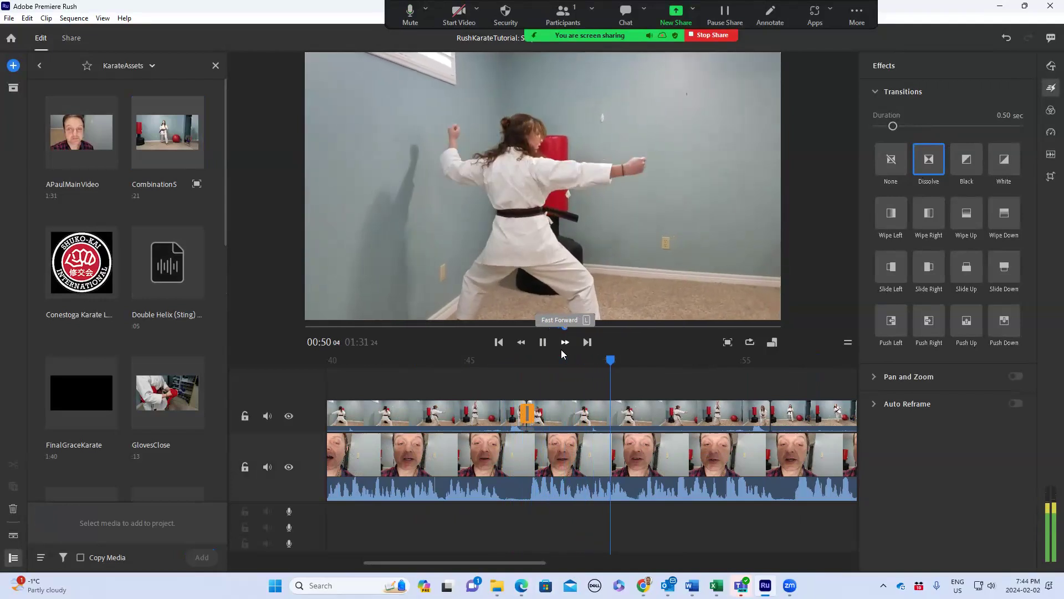
{"action": "key", "text": "space"}
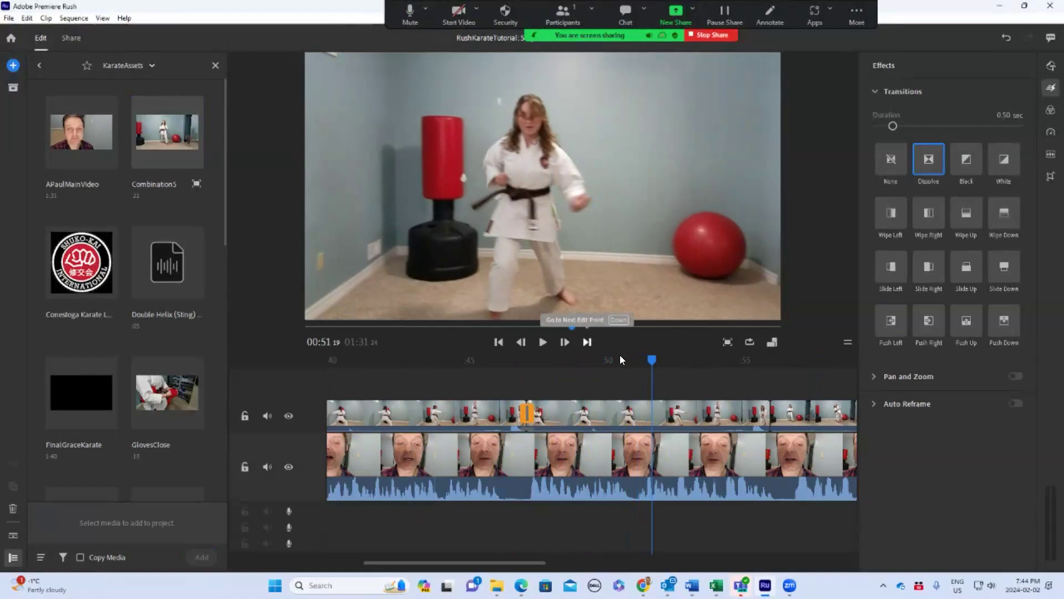
Step: Delete the duplicate Kata clip from the overlay track and move the combination clip against the end of the first Kata clip
{"action": "left_click", "coordinate": [573, 370]}
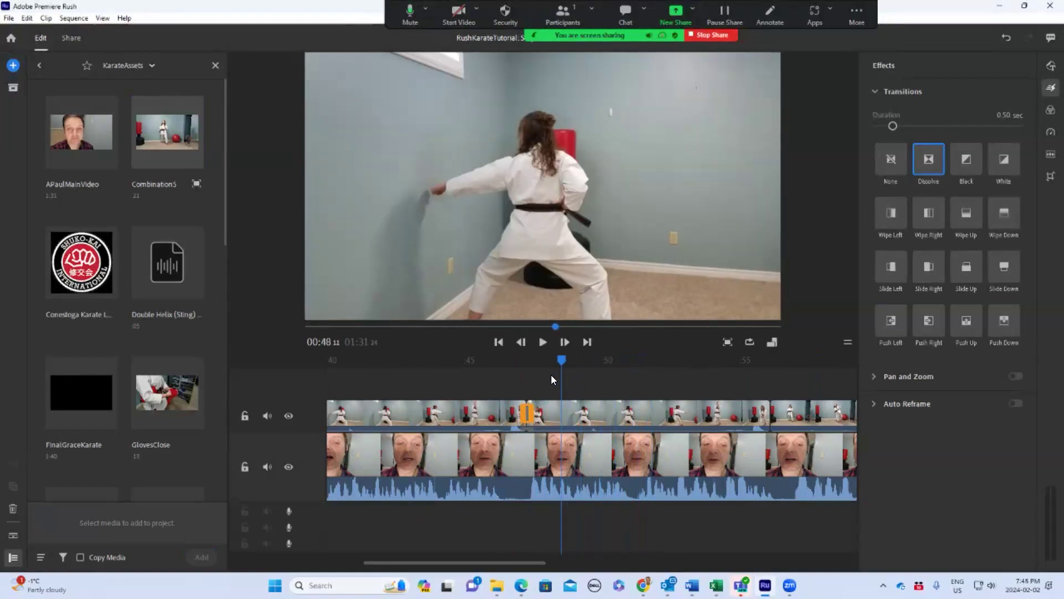
{"action": "left_click", "coordinate": [516, 381]}
{"action": "mouse_move", "coordinate": [517, 381]}
{"action": "left_mouse_down"}
{"action": "mouse_move", "coordinate": [554, 385]}
{"action": "mouse_move", "coordinate": [512, 395]}
{"action": "left_mouse_up"}
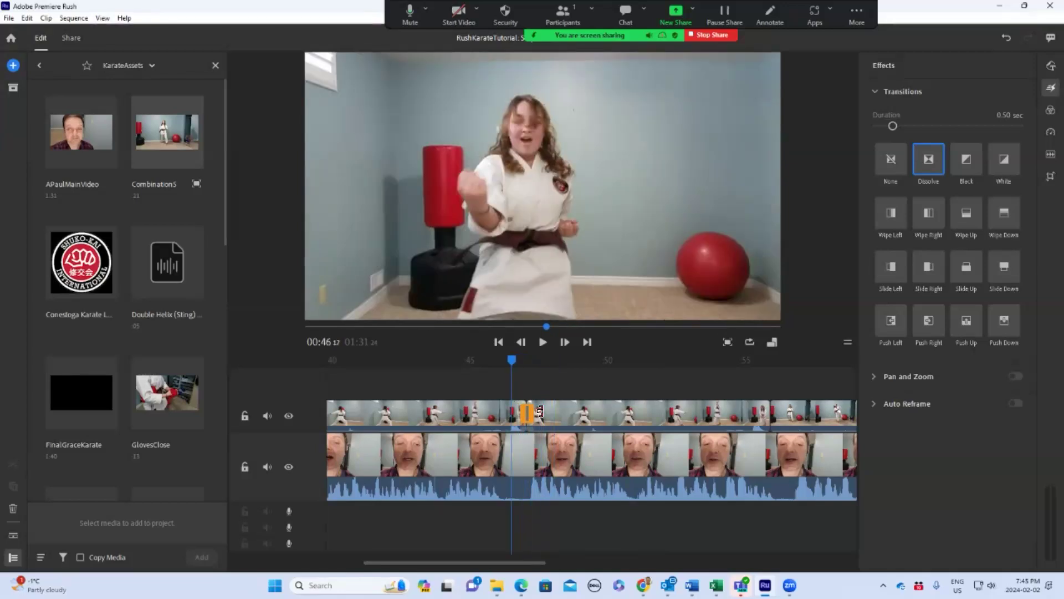
{"action": "left_click", "coordinate": [590, 411]}
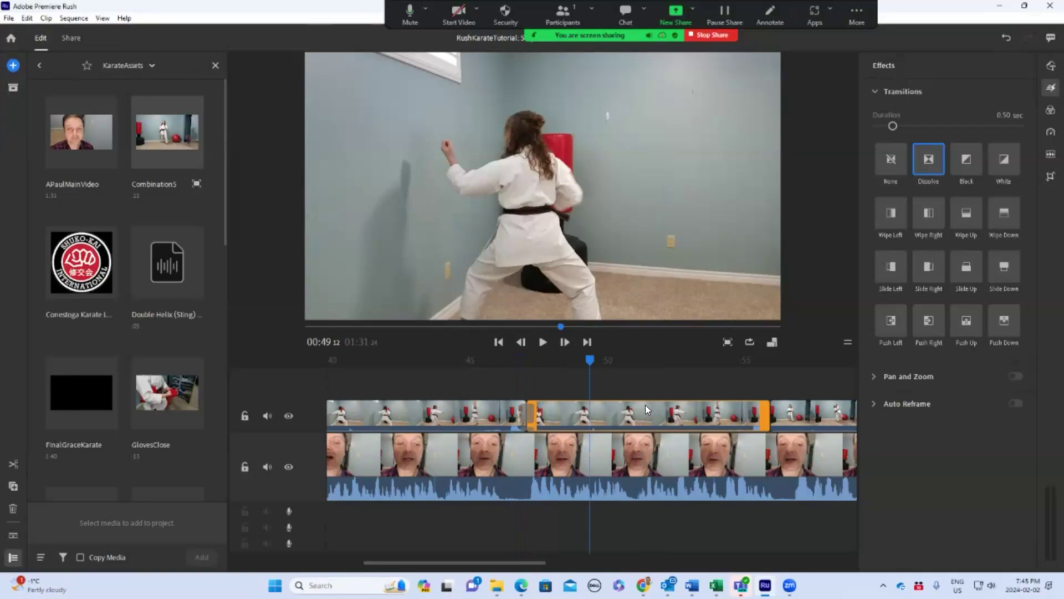
{"action": "key", "text": "Delete"}
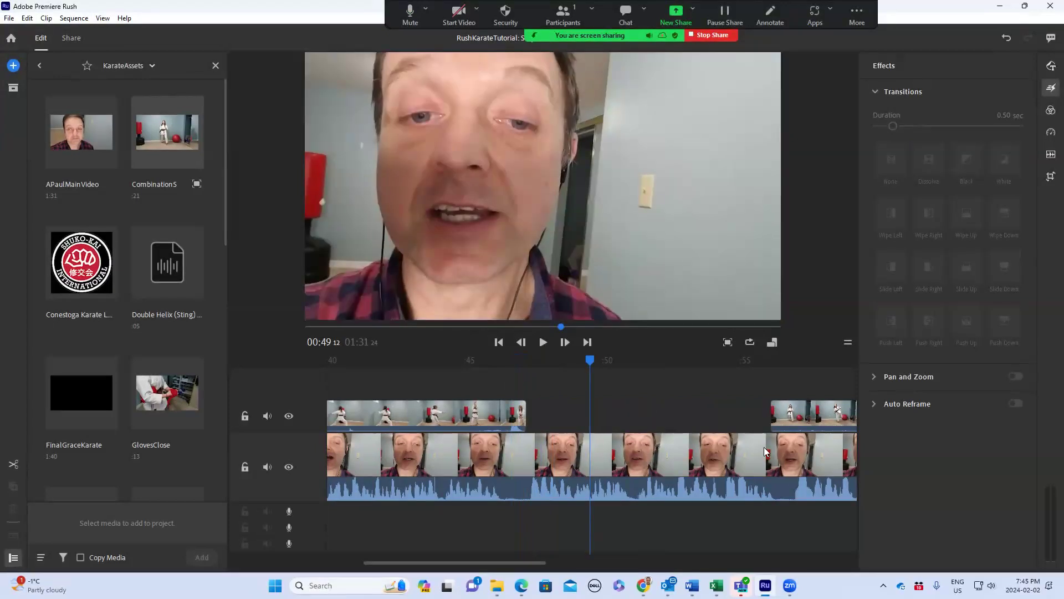
{"action": "left_click_drag", "start_coordinate": [831, 419], "coordinate": [587, 420]}
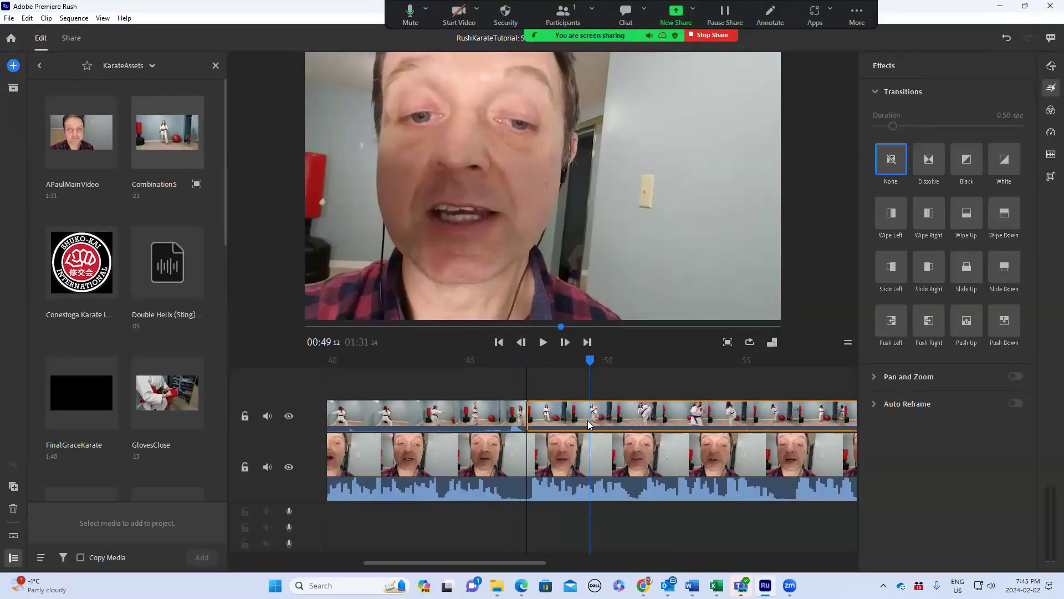
Step: Add a Dissolve transition between the Kata and combination clips and play the timeline across it
{"action": "left_click", "coordinate": [524, 368]}
{"action": "left_click", "coordinate": [929, 162]}
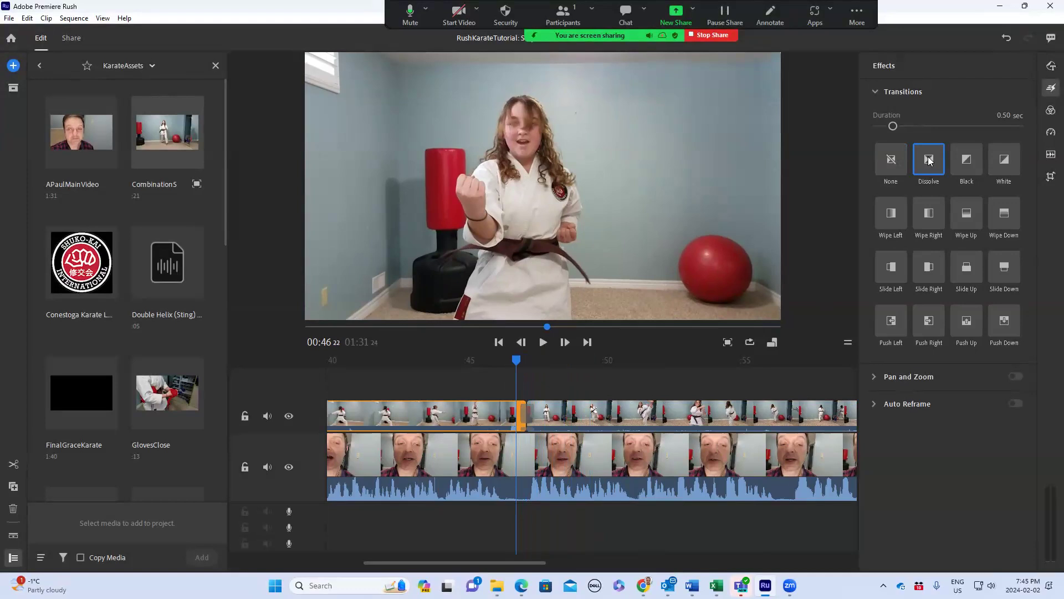
{"action": "key", "text": "space"}
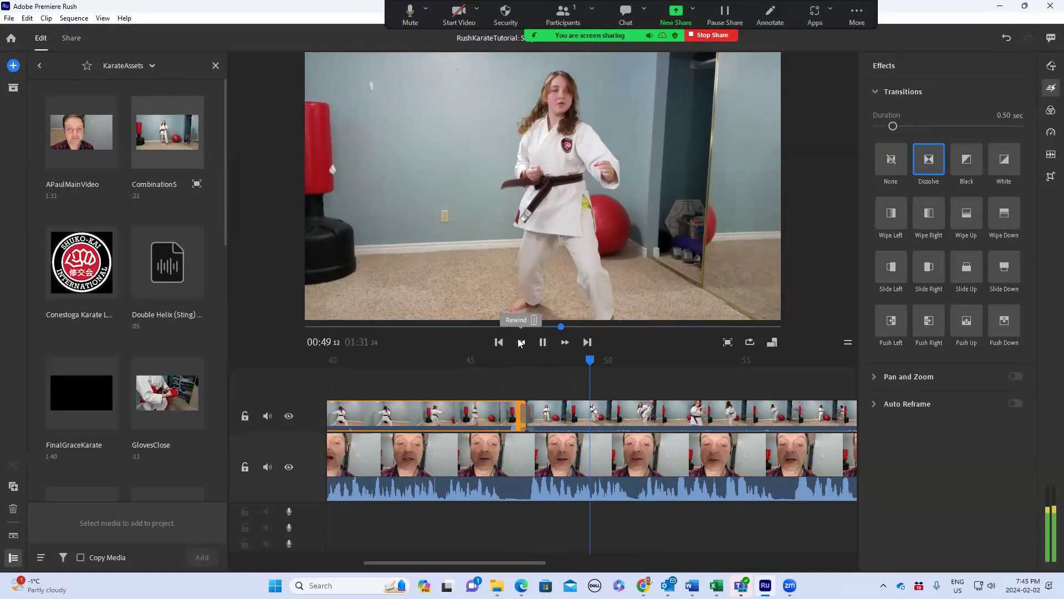
{"action": "key", "text": "space"}
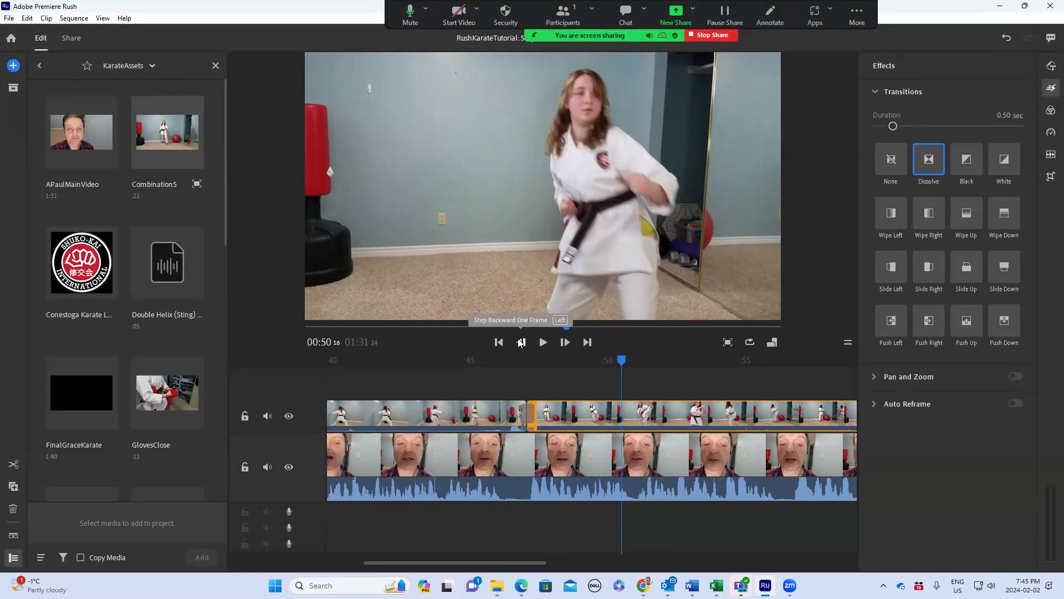
{"action": "key", "text": "space"}
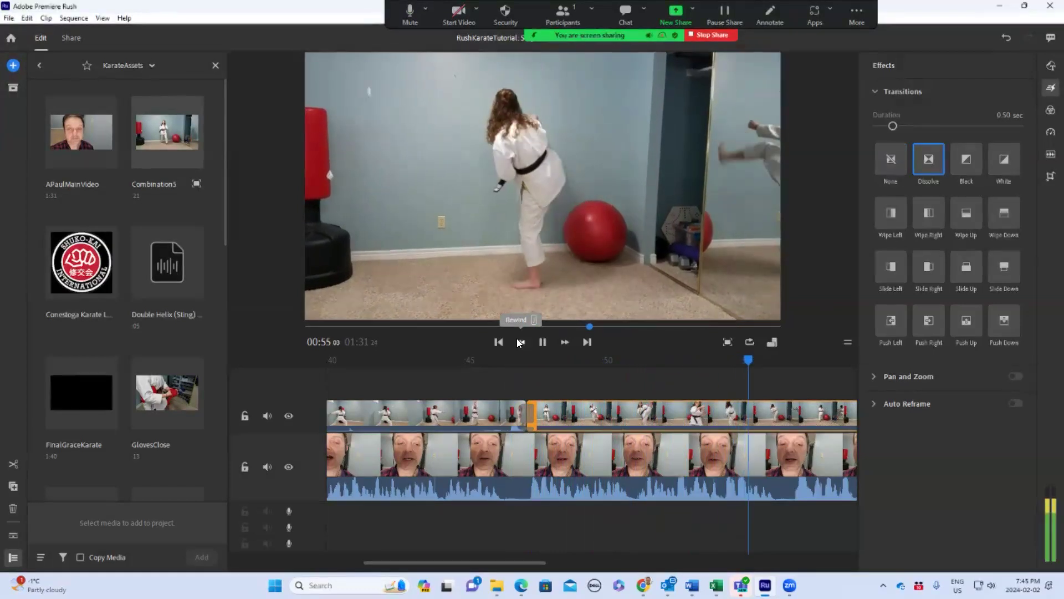
Step: Split the combination clip on the overlay track at 00:56:16 and delete the part after the cut
{"action": "key", "text": "space"}
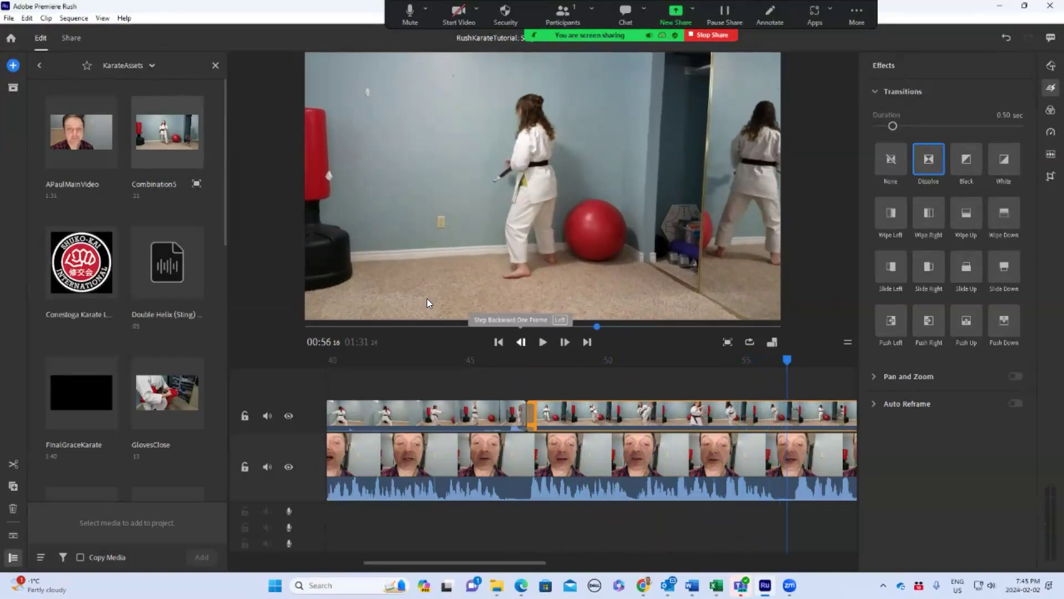
{"action": "left_click", "coordinate": [13, 464]}
{"action": "left_click", "coordinate": [839, 413]}
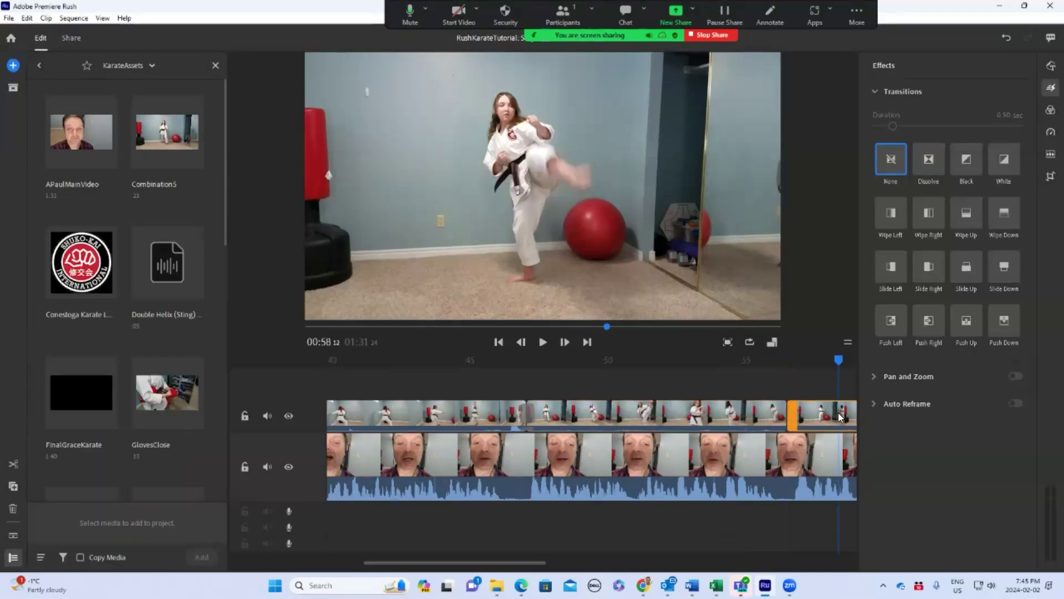
{"action": "key", "text": "Delete"}
Step: Play the timeline across the end of the combination clip up to 00:59:00
{"action": "scroll", "coordinate": [839, 413], "scroll_direction": "down", "scroll_amount": 3}
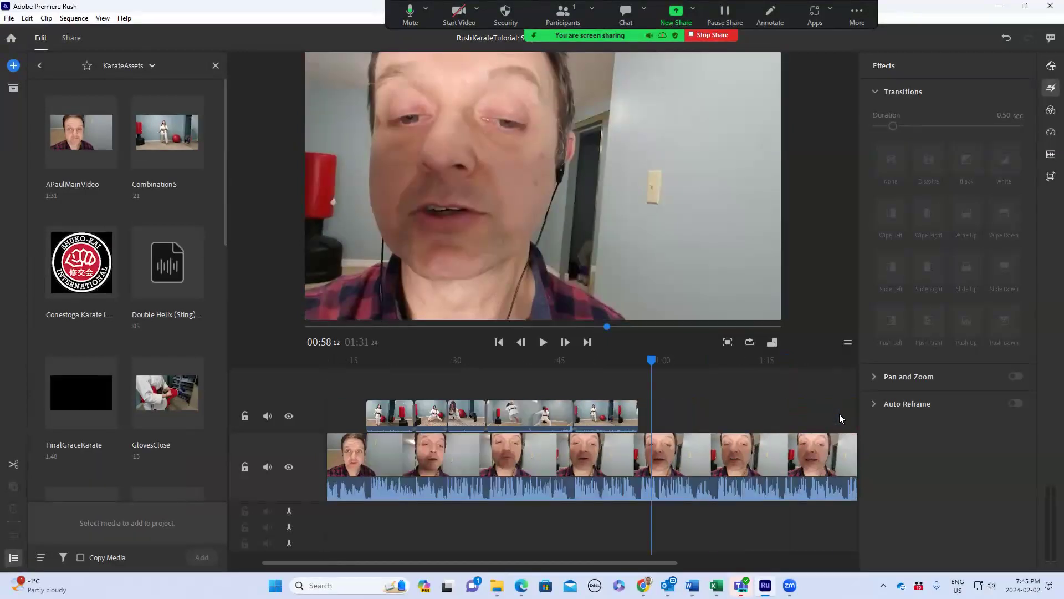
{"action": "scroll", "coordinate": [839, 414], "scroll_direction": "down", "scroll_amount": 3}
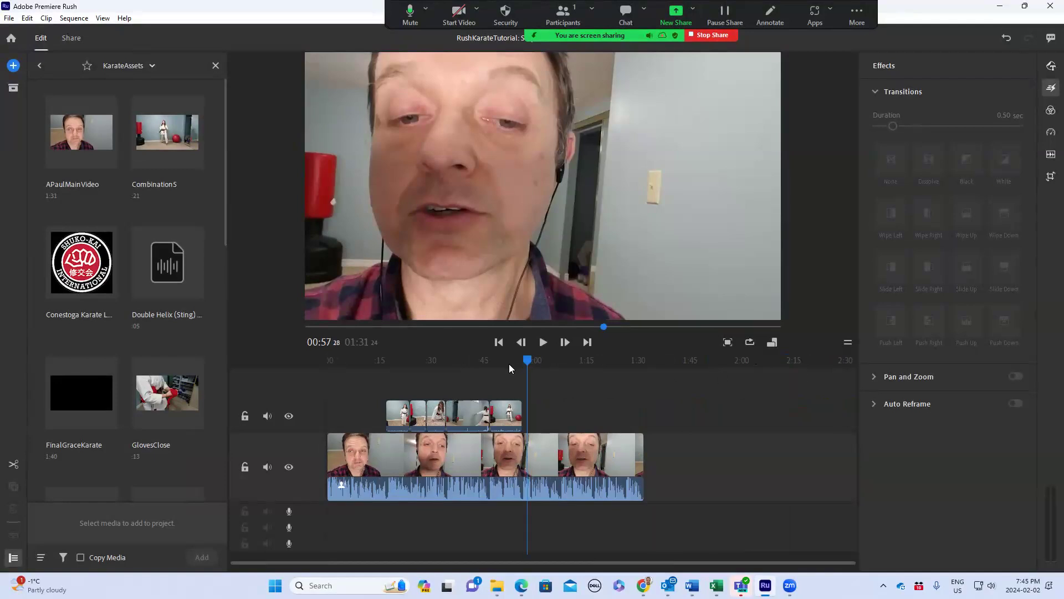
{"action": "left_click", "coordinate": [508, 364]}
{"action": "key", "text": "space"}
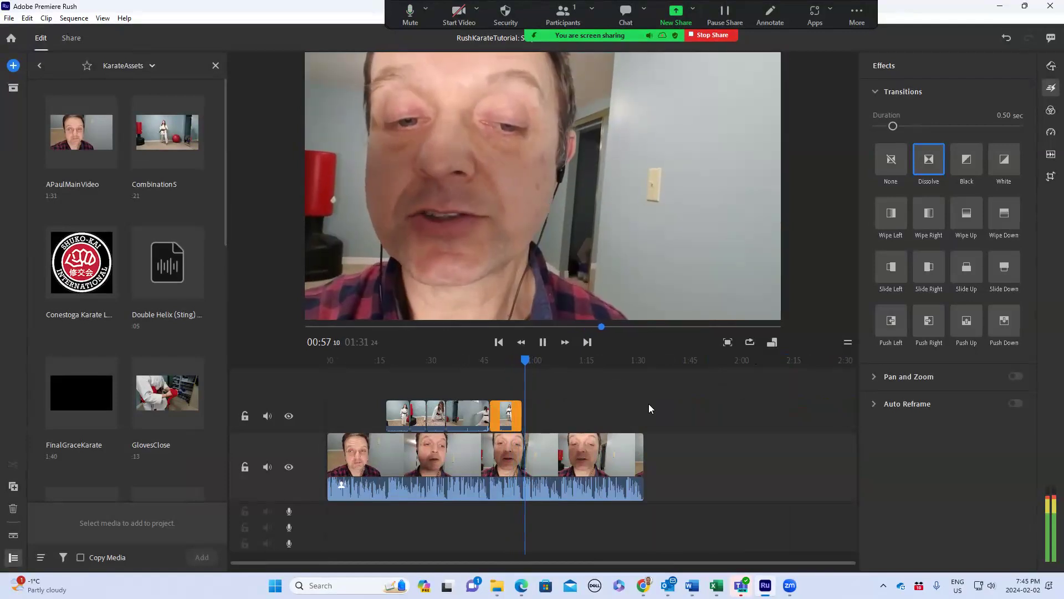
{"action": "key", "text": "space"}
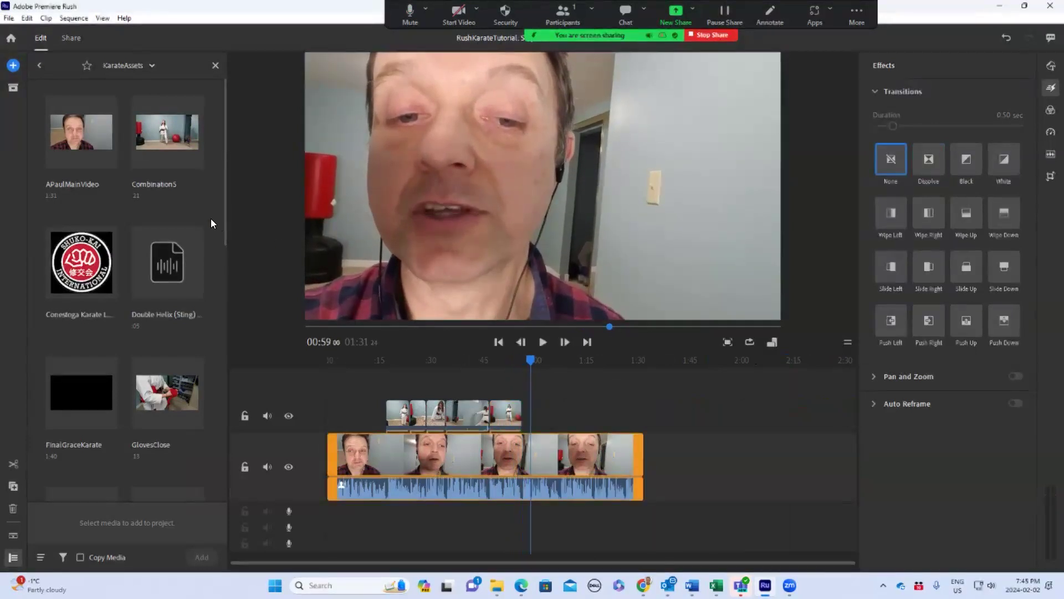
Step: Place the GlovesClose clip from KarateAssets on the overlay track directly after the combination clip
{"action": "scroll", "coordinate": [216, 260], "scroll_direction": "down", "scroll_amount": 2}
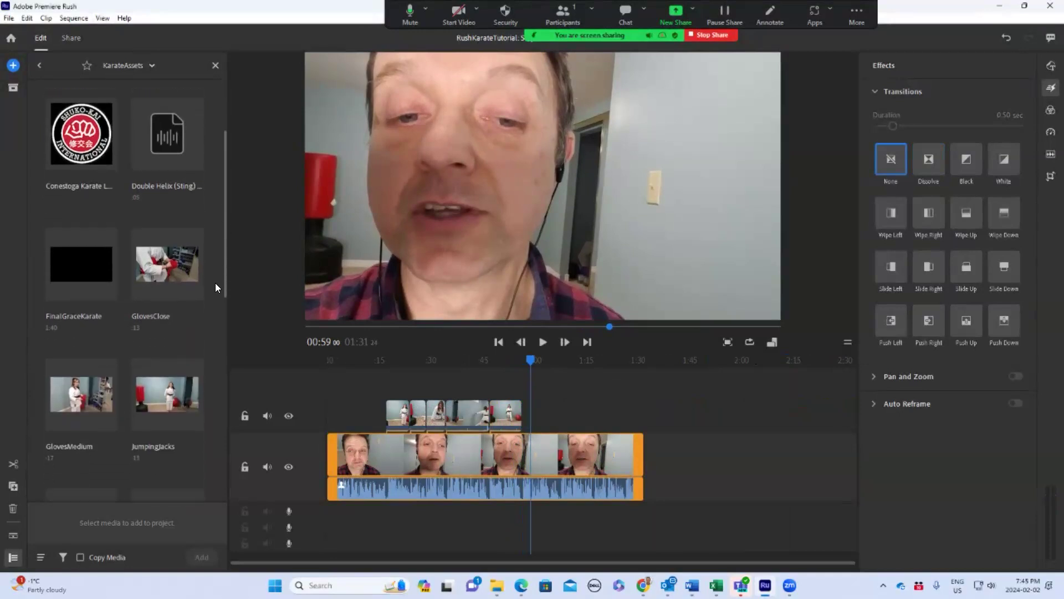
{"action": "scroll", "coordinate": [216, 287], "scroll_direction": "down", "scroll_amount": 1}
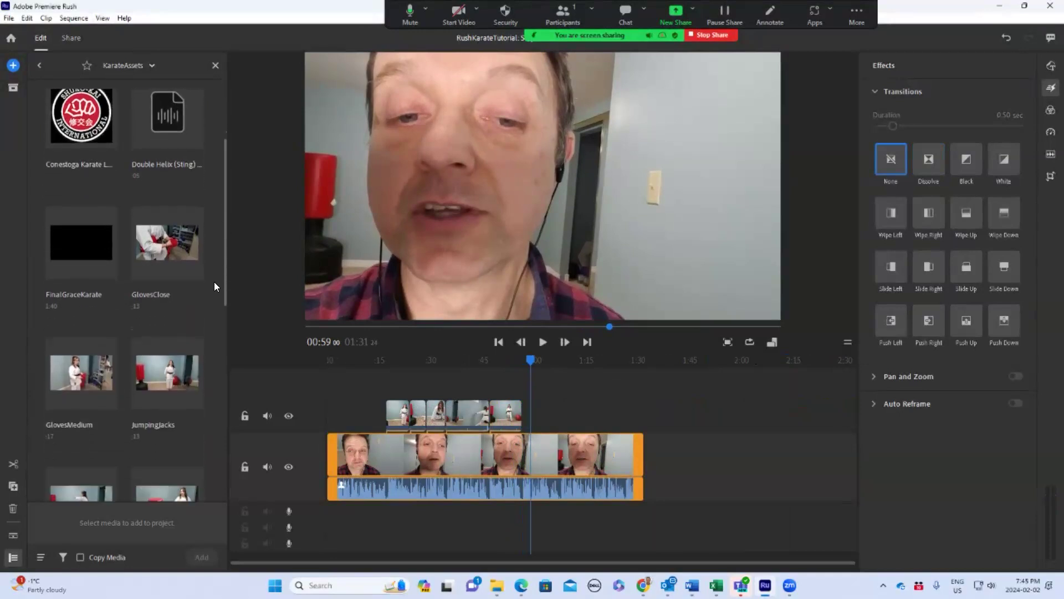
{"action": "left_click", "coordinate": [159, 260]}
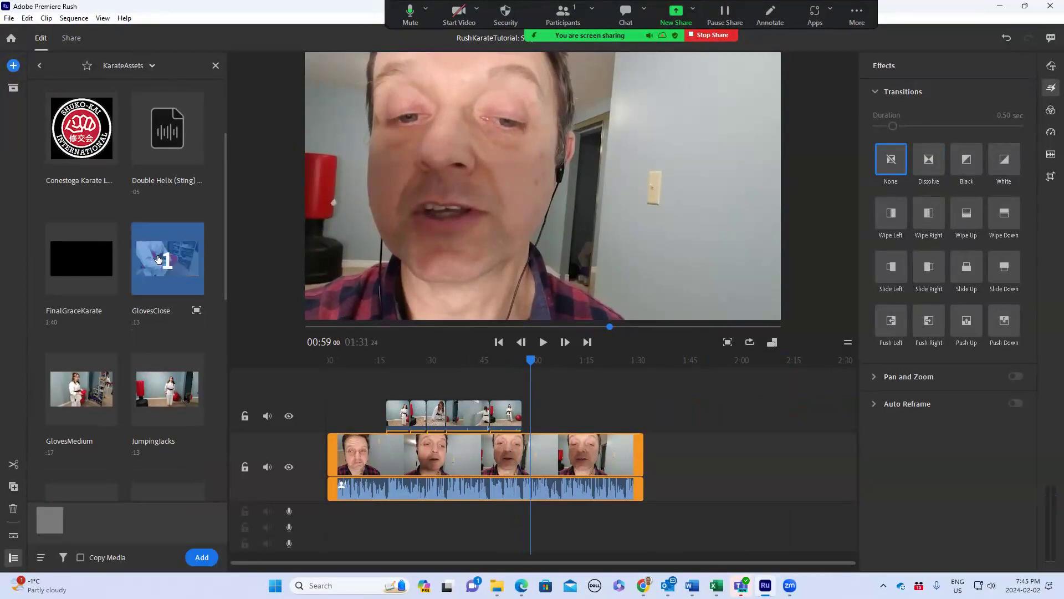
{"action": "mouse_move", "coordinate": [522, 424]}
{"action": "left_mouse_down"}
{"action": "mouse_move", "coordinate": [604, 444]}
{"action": "mouse_move", "coordinate": [585, 416]}
{"action": "mouse_move", "coordinate": [526, 417]}
{"action": "left_mouse_up"}
Step: Play the timeline across the GlovesClose clip and trim its end back to about 01:02:03
{"action": "left_click", "coordinate": [531, 362]}
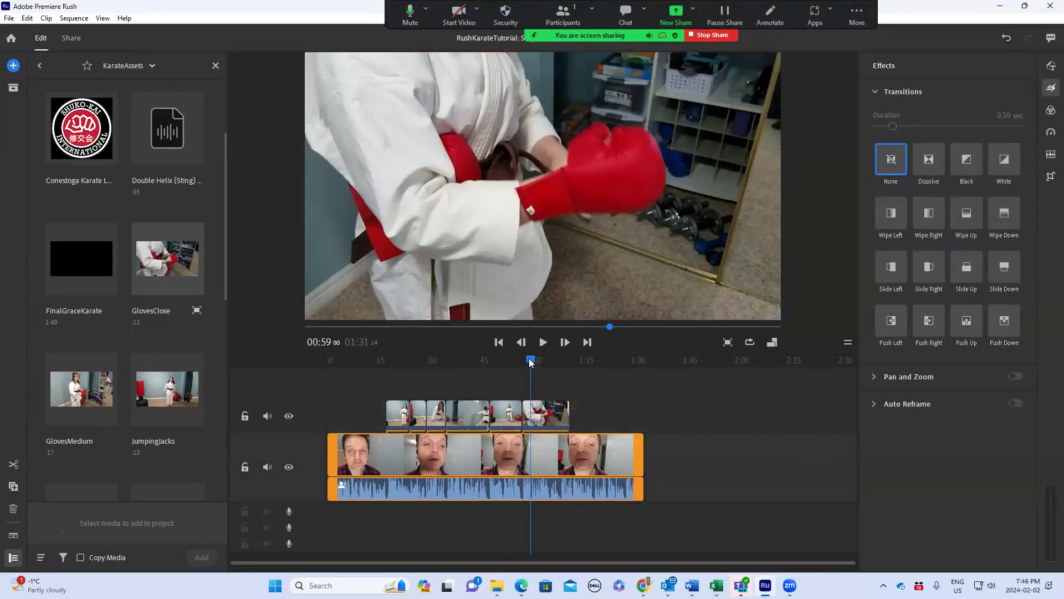
{"action": "left_click", "coordinate": [514, 363]}
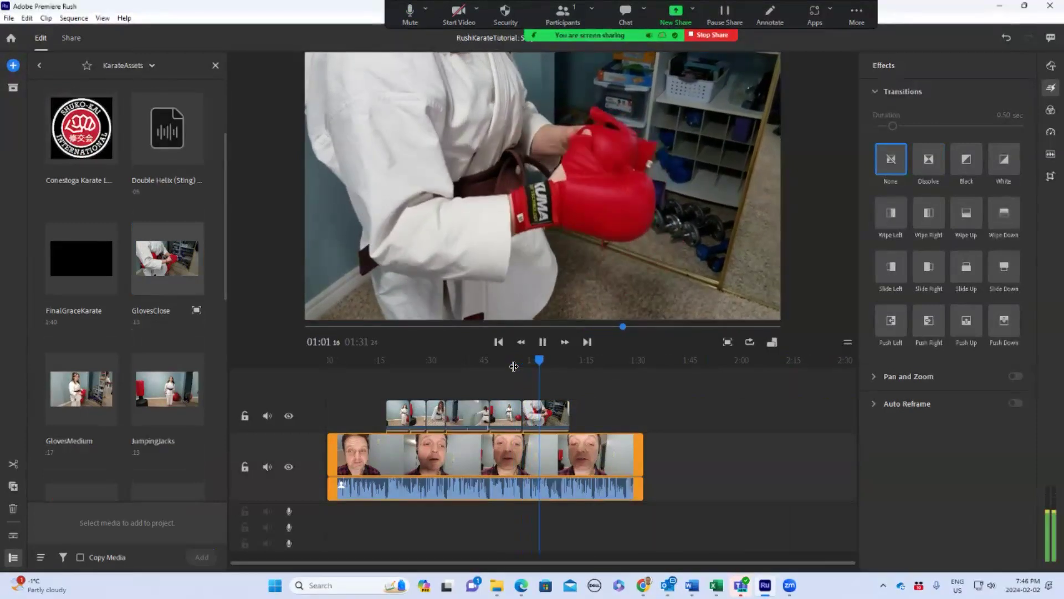
{"action": "key", "text": "space"}
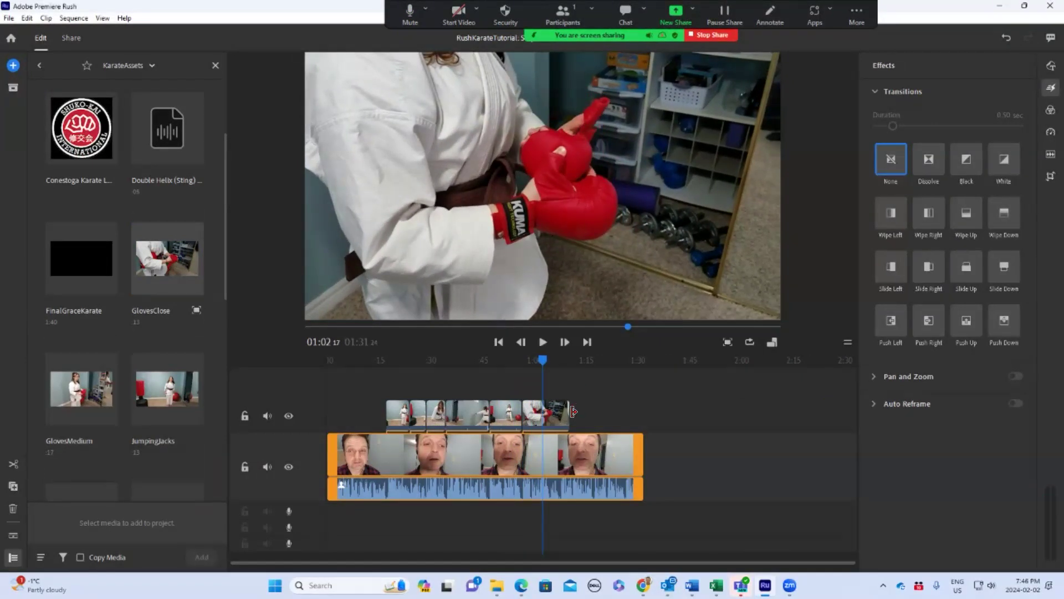
{"action": "left_click_drag", "start_coordinate": [566, 411], "coordinate": [544, 413]}
{"action": "left_click_drag", "start_coordinate": [543, 361], "coordinate": [542, 364]}
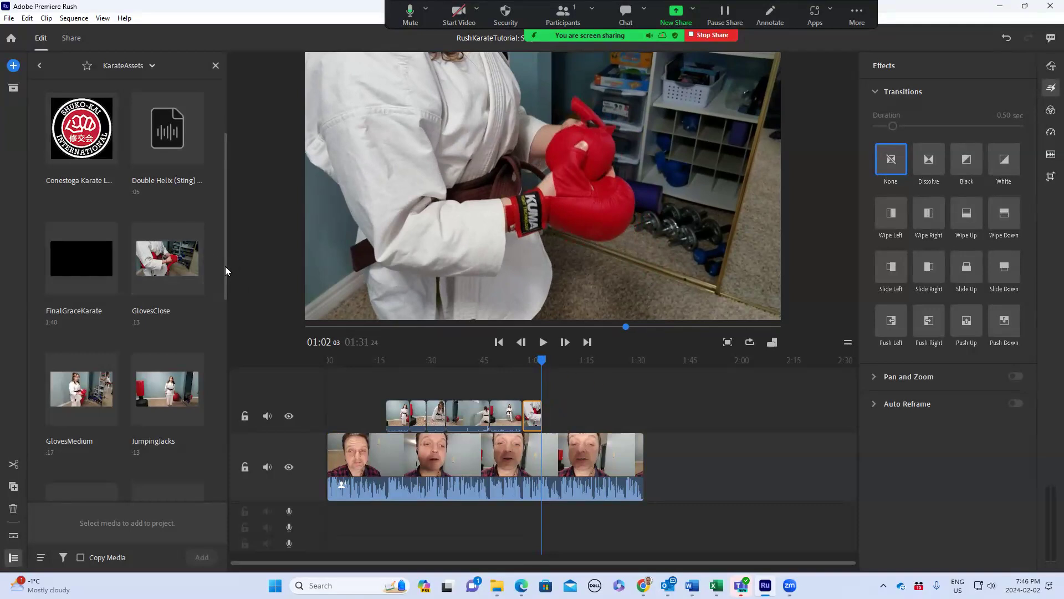
Step: Preview GlovesMedium, trim its start to about 00:11:23, and place it on the overlay track directly after the GlovesClose clip
{"action": "left_click_drag", "start_coordinate": [225, 266], "coordinate": [225, 288]}
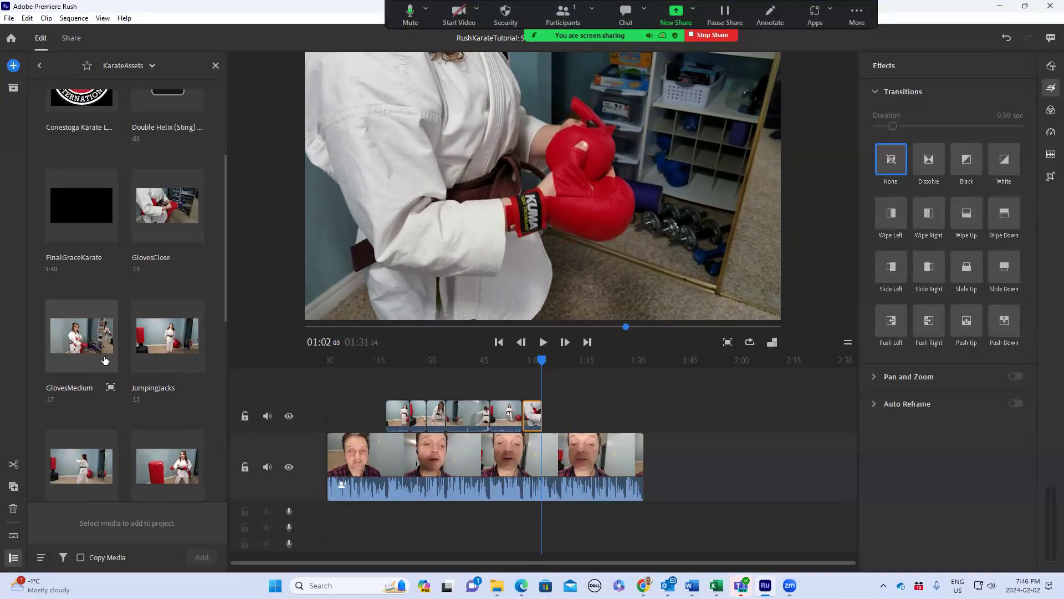
{"action": "left_click", "coordinate": [111, 388]}
{"action": "left_click_drag", "start_coordinate": [34, 205], "coordinate": [141, 226]}
{"action": "left_click_drag", "start_coordinate": [141, 224], "coordinate": [152, 225]}
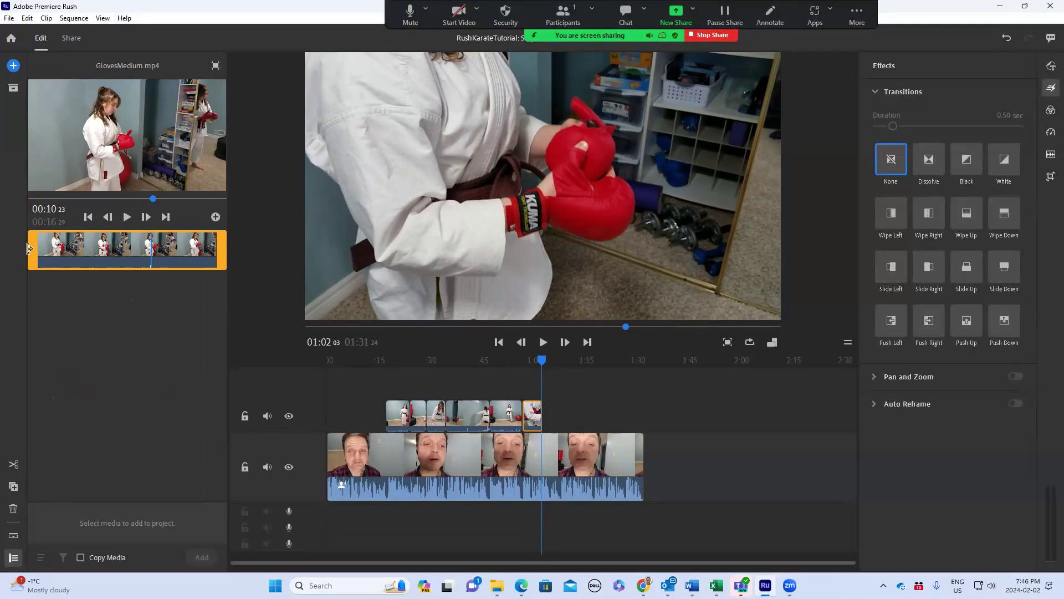
{"action": "left_click_drag", "start_coordinate": [29, 249], "coordinate": [159, 260]}
{"action": "left_click_drag", "start_coordinate": [121, 134], "coordinate": [556, 416]}
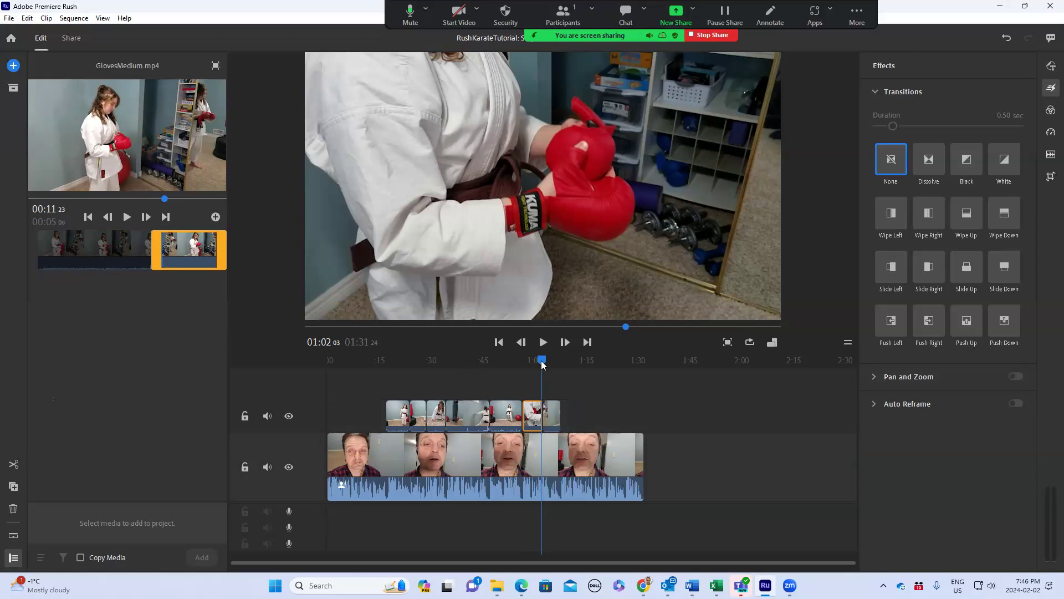
Step: Play the timeline across the cut between the two glove clips and the cut from the combination clip to GlovesClose
{"action": "left_click_drag", "start_coordinate": [537, 367], "coordinate": [529, 366]}
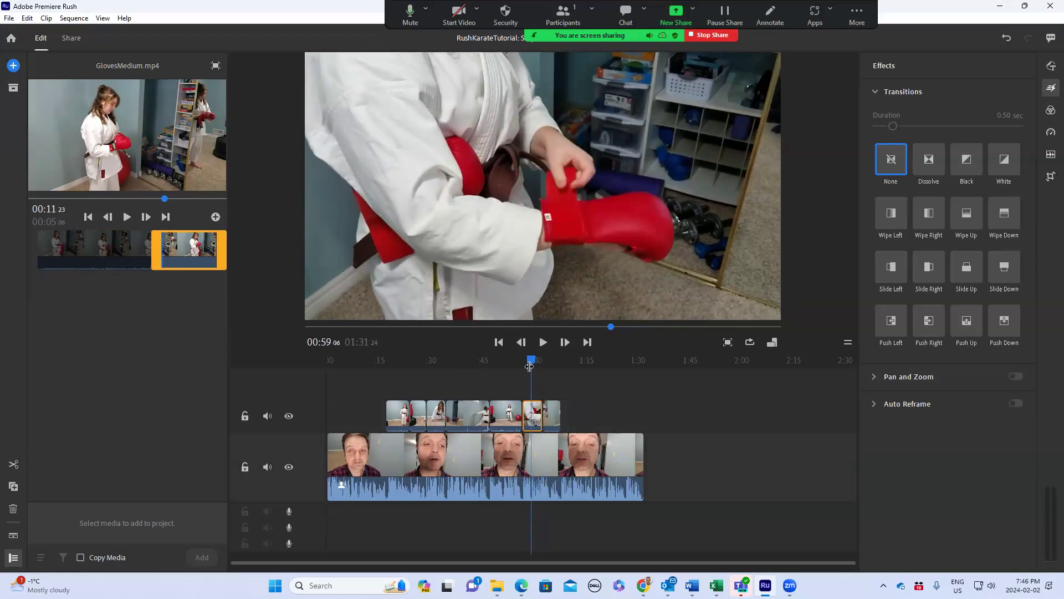
{"action": "key", "text": "space"}
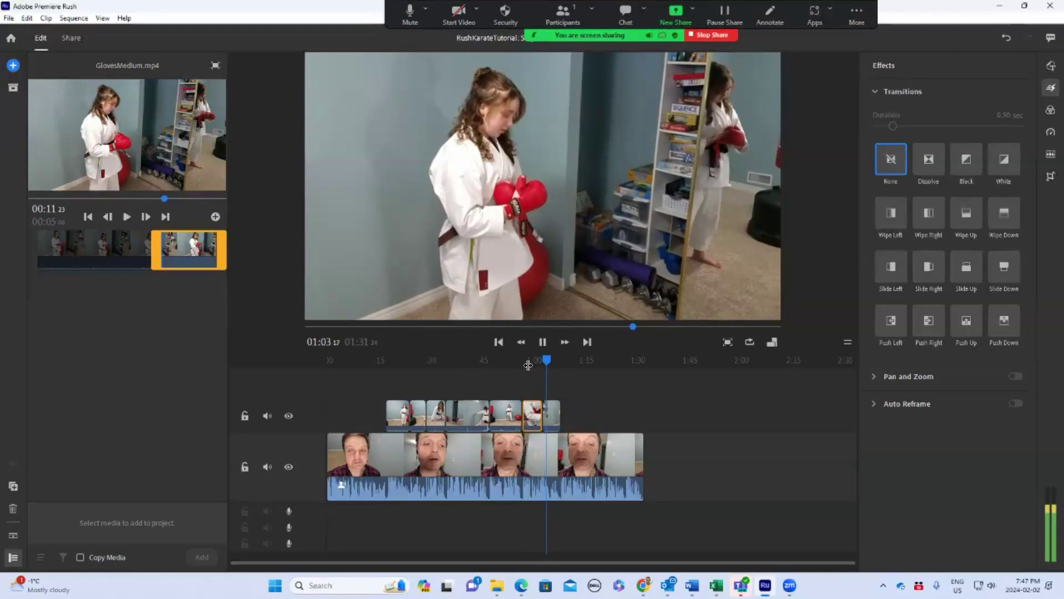
{"action": "key", "text": "space"}
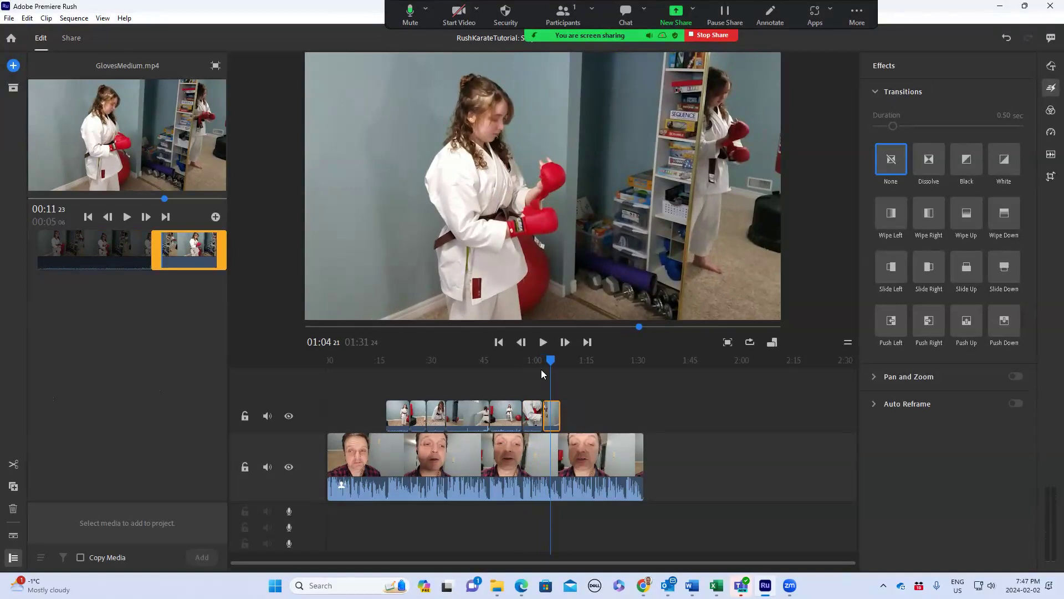
{"action": "left_click_drag", "start_coordinate": [551, 363], "coordinate": [520, 368]}
{"action": "key", "text": "space"}
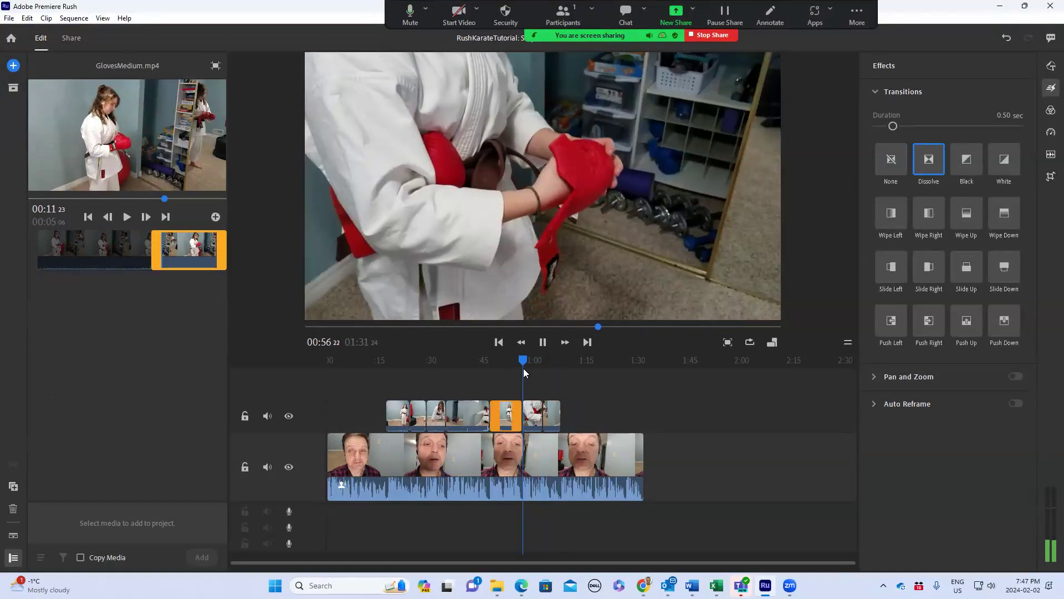
{"action": "key", "text": "space"}
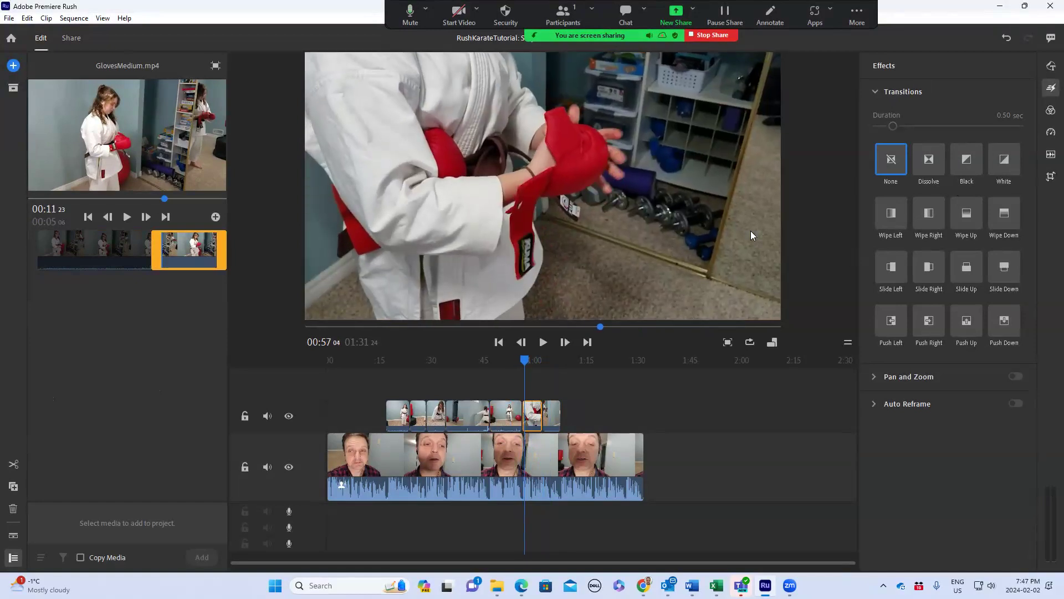
Step: Add a Dissolve transition between the combination and GlovesClose clips and play the timeline across it
{"action": "left_click_drag", "start_coordinate": [527, 364], "coordinate": [507, 364]}
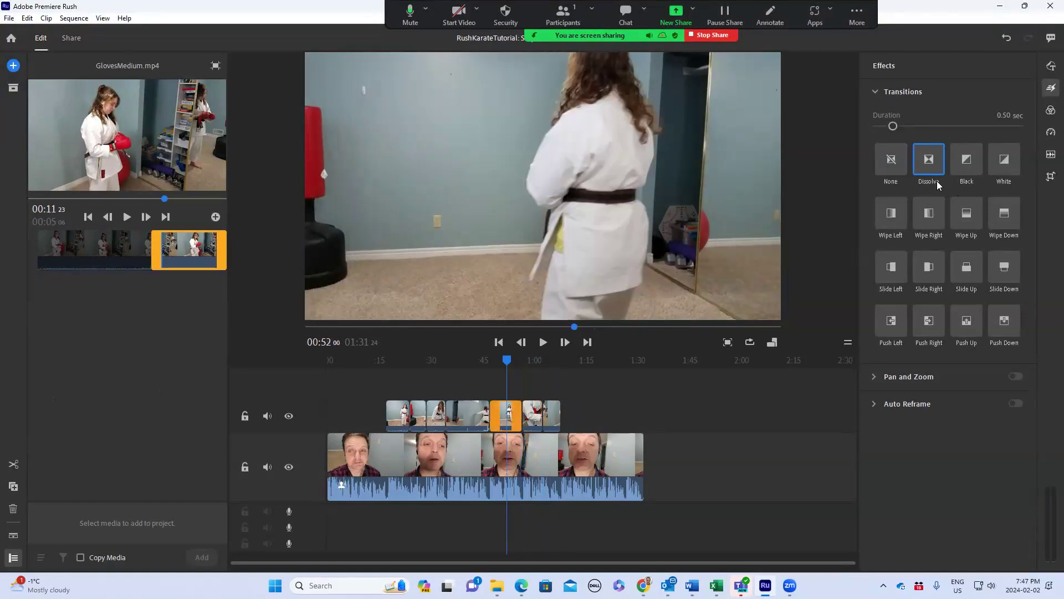
{"action": "left_click_drag", "start_coordinate": [929, 160], "coordinate": [522, 415]}
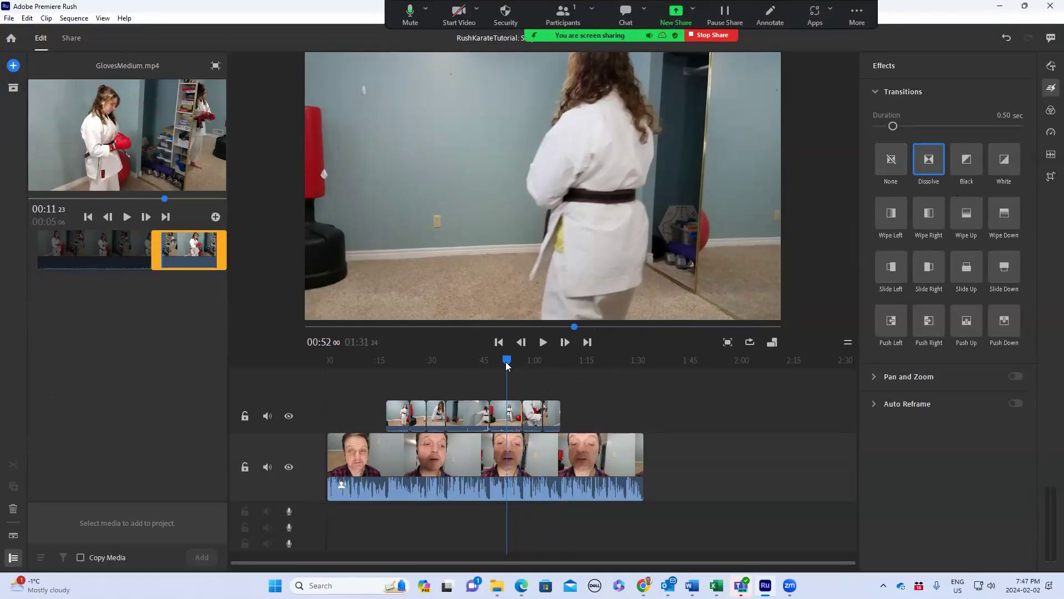
{"action": "key", "text": "space"}
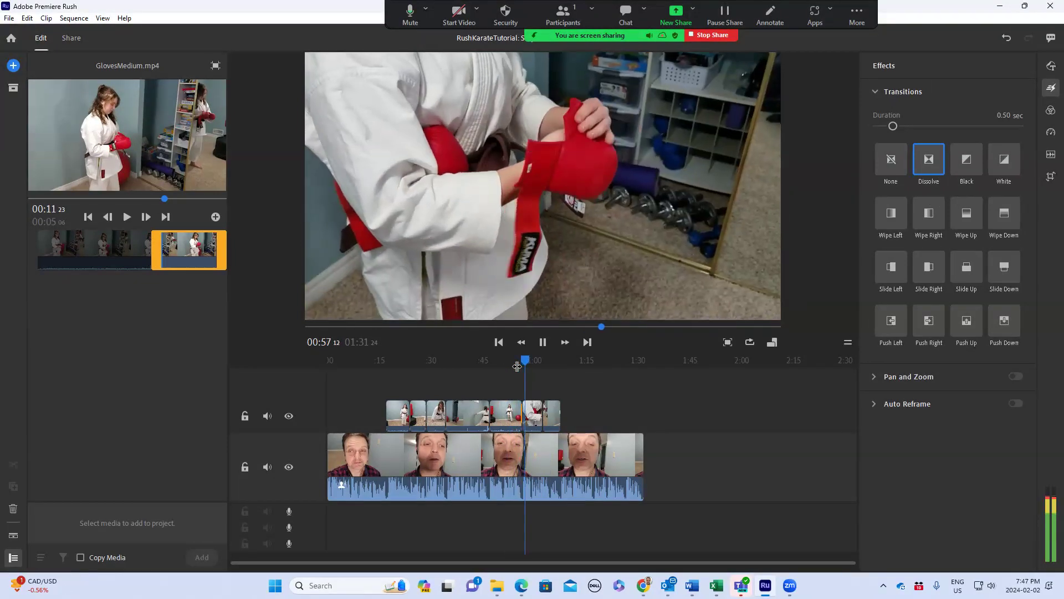
{"action": "left_click_drag", "start_coordinate": [532, 361], "coordinate": [506, 376]}
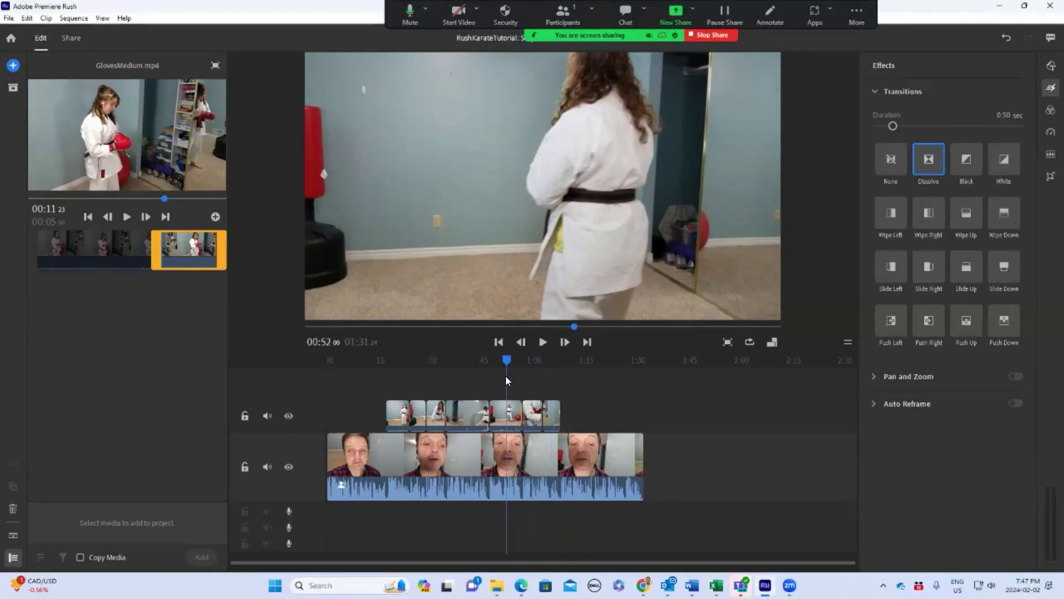
{"action": "left_click_drag", "start_coordinate": [505, 376], "coordinate": [533, 378]}
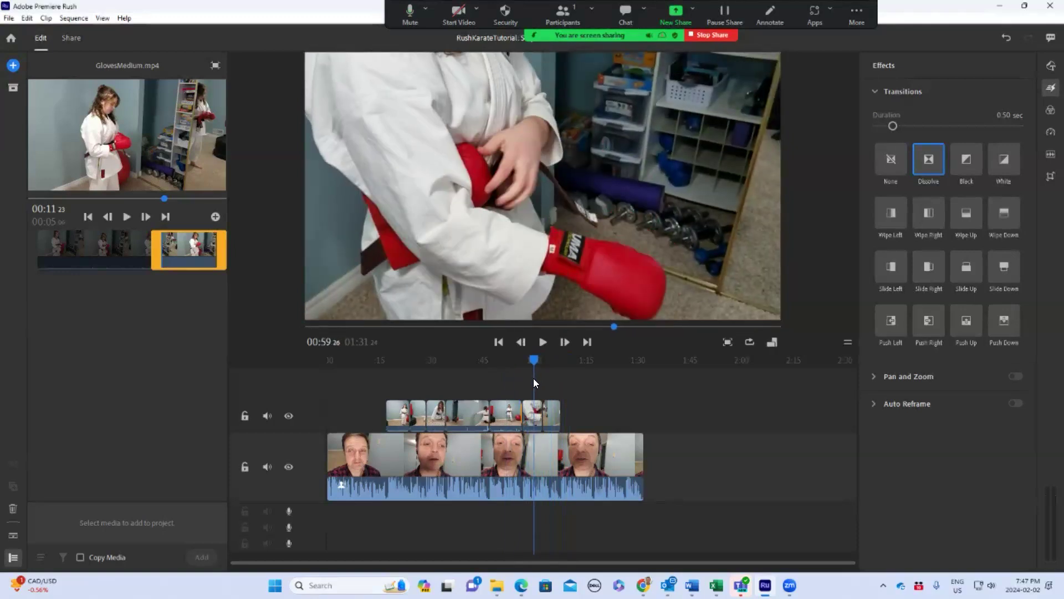
Step: Delete the GlovesClose clip from the overlay track and extend the start of GlovesMedium back to the end of the combination clip
{"action": "left_click", "coordinate": [554, 416]}
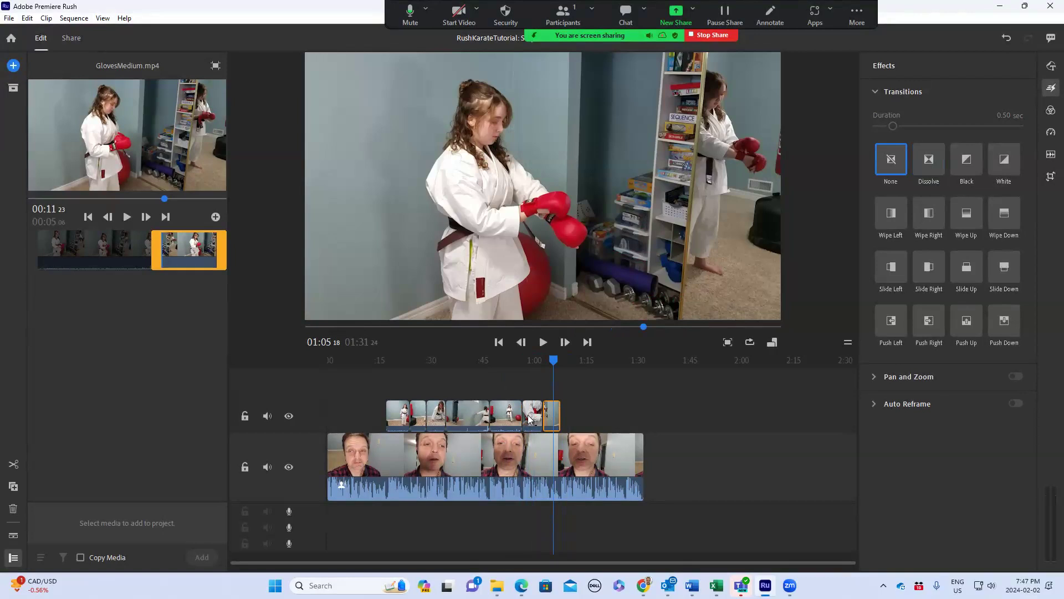
{"action": "left_click", "coordinate": [532, 416]}
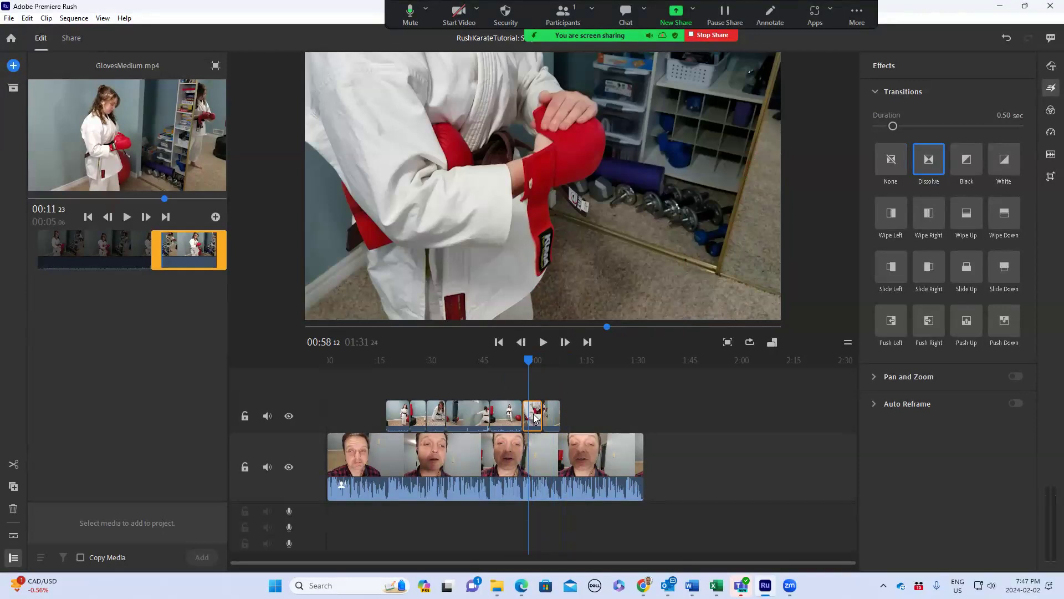
{"action": "key", "text": "Delete"}
{"action": "left_click", "coordinate": [548, 420]}
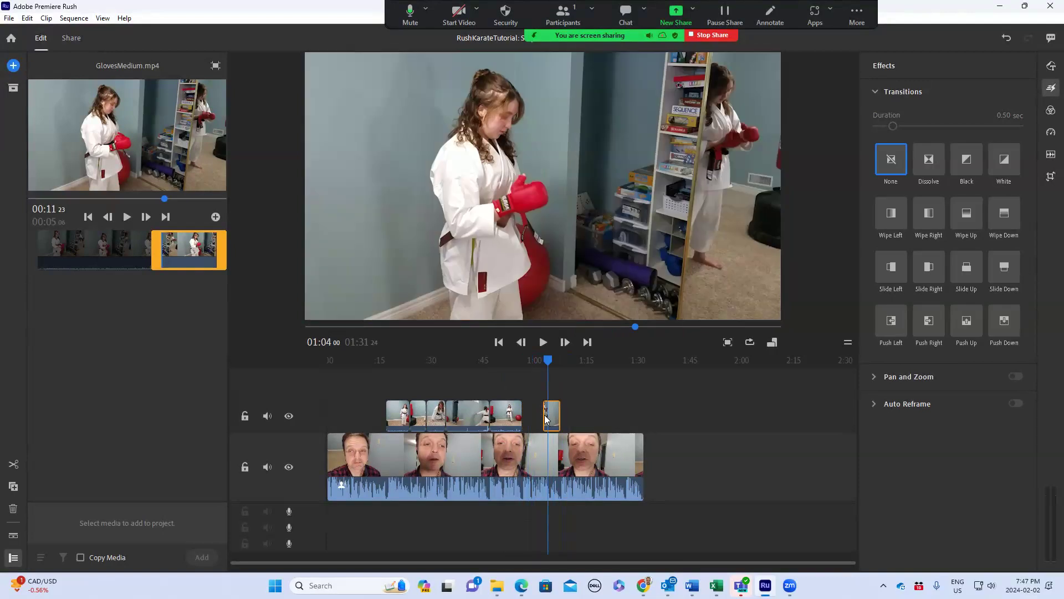
{"action": "left_click", "coordinate": [539, 415]}
{"action": "left_click", "coordinate": [548, 419]}
{"action": "scroll", "coordinate": [565, 415], "scroll_direction": "up", "scroll_amount": 4}
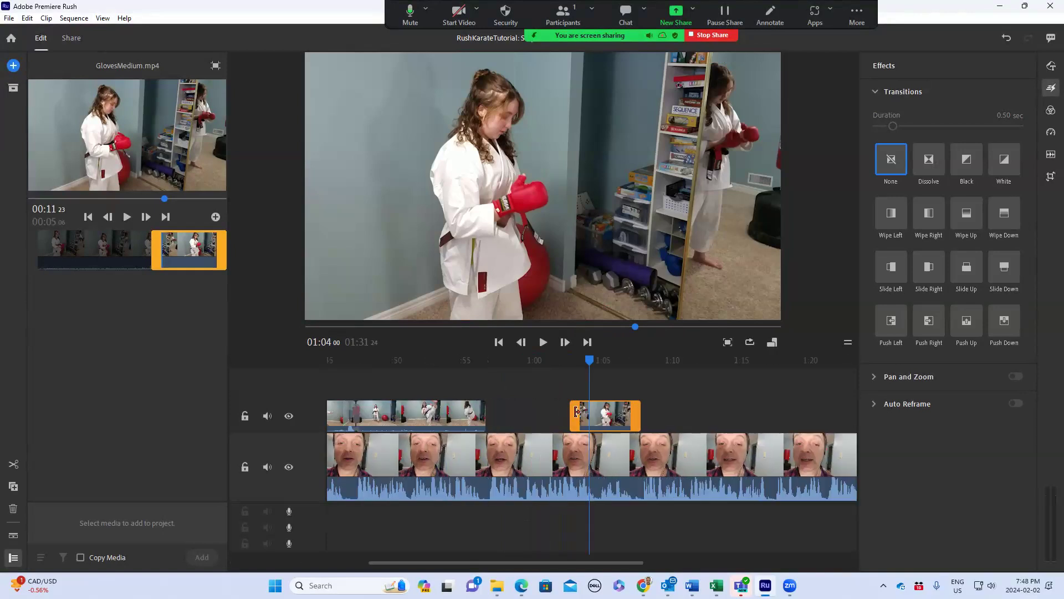
{"action": "left_click_drag", "start_coordinate": [571, 413], "coordinate": [487, 414]}
{"action": "left_click", "coordinate": [553, 406]}
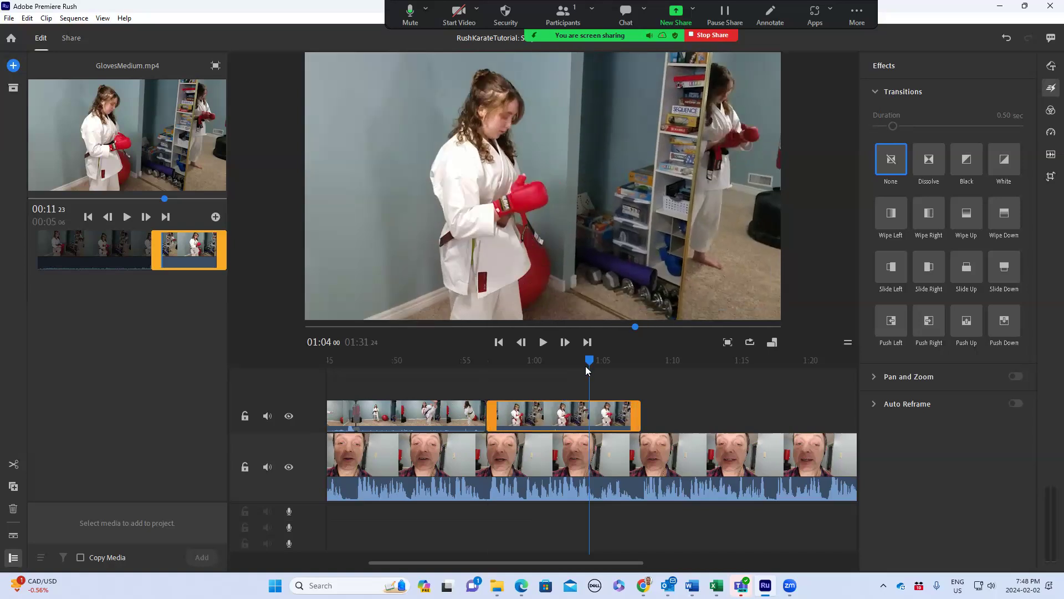
Step: Play the extended GlovesMedium clip from its start and split it at 01:02:05
{"action": "left_click_drag", "start_coordinate": [573, 363], "coordinate": [488, 373]}
{"action": "key", "text": "space"}
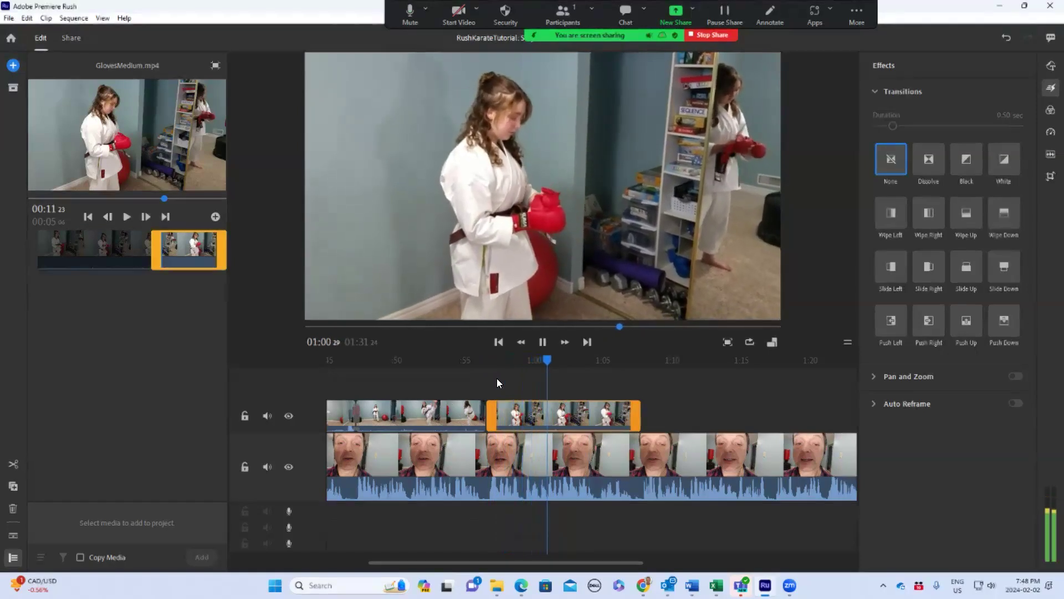
{"action": "key", "text": "space"}
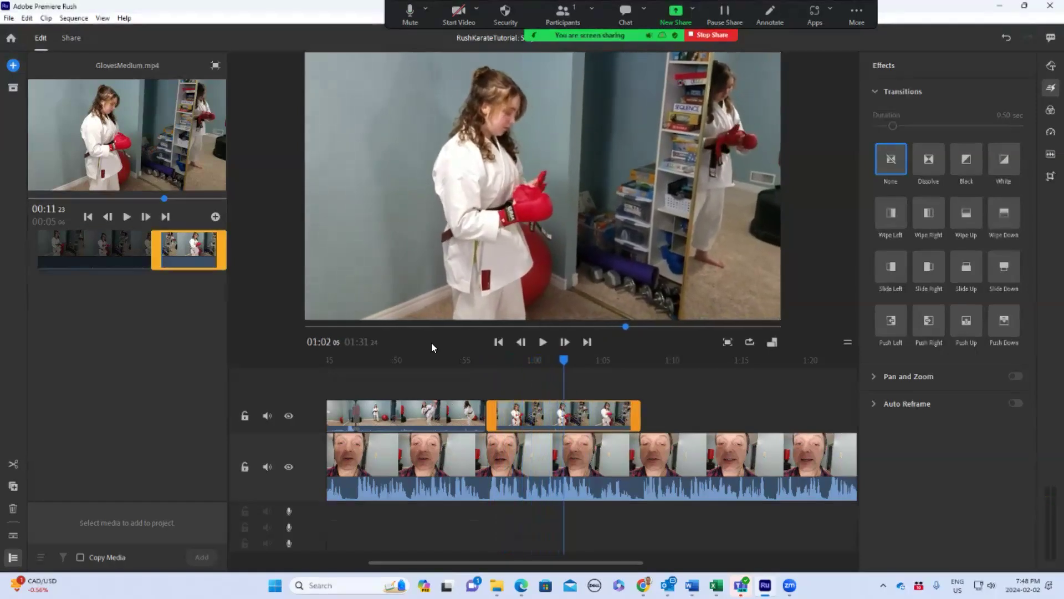
{"action": "left_click", "coordinate": [14, 467]}
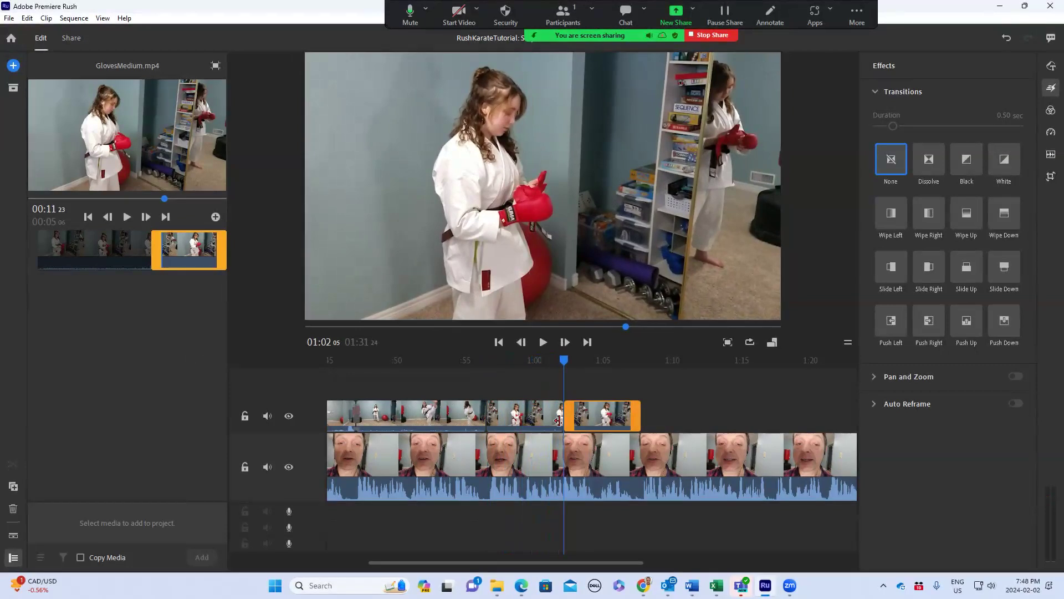
Step: Select the first GlovesMedium segment at 01:00:00 on the overlay track and show its transform frame in the preview
{"action": "left_click", "coordinate": [599, 411]}
{"action": "left_click_drag", "start_coordinate": [600, 360], "coordinate": [534, 362]}
{"action": "left_click", "coordinate": [513, 424]}
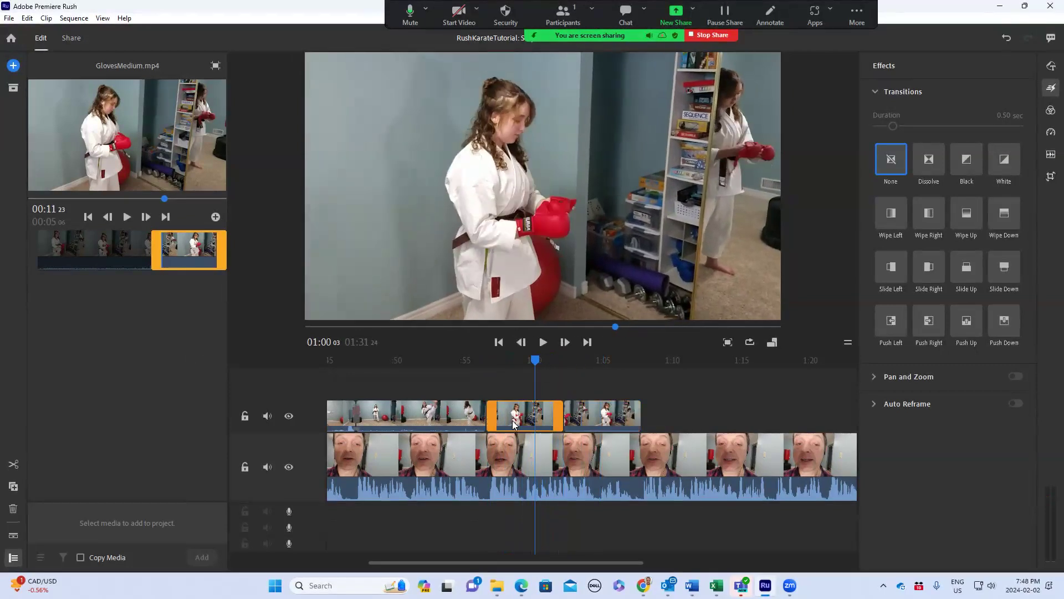
{"action": "left_click", "coordinate": [515, 415]}
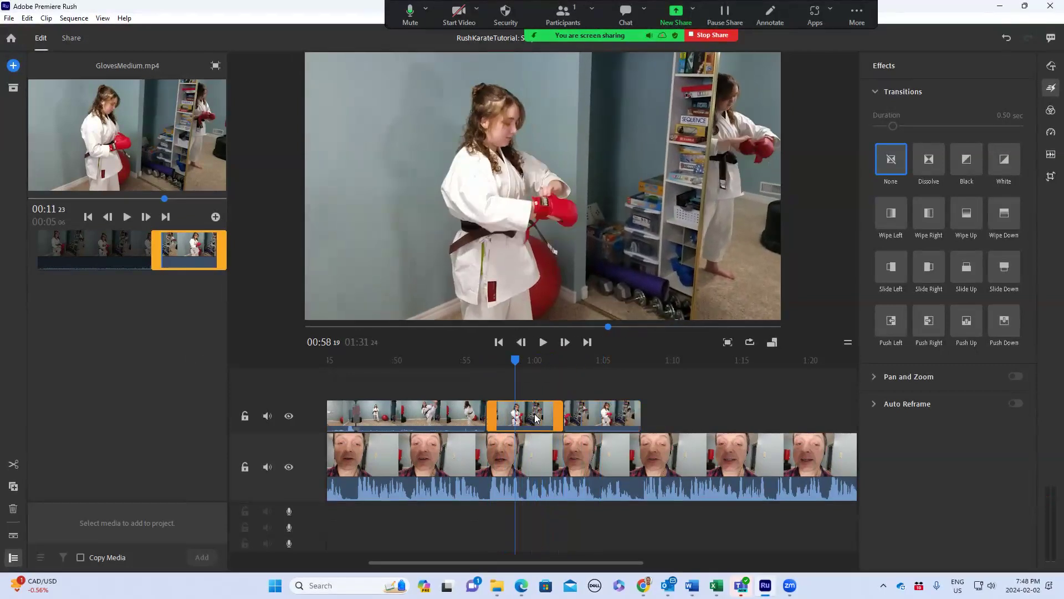
{"action": "left_click", "coordinate": [535, 419]}
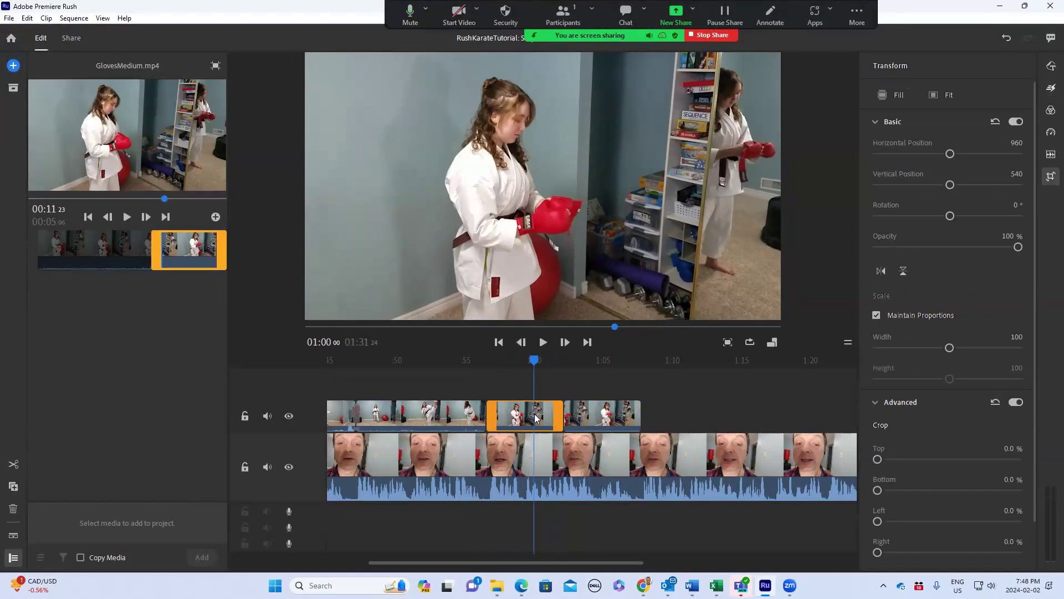
{"action": "left_click", "coordinate": [568, 219]}
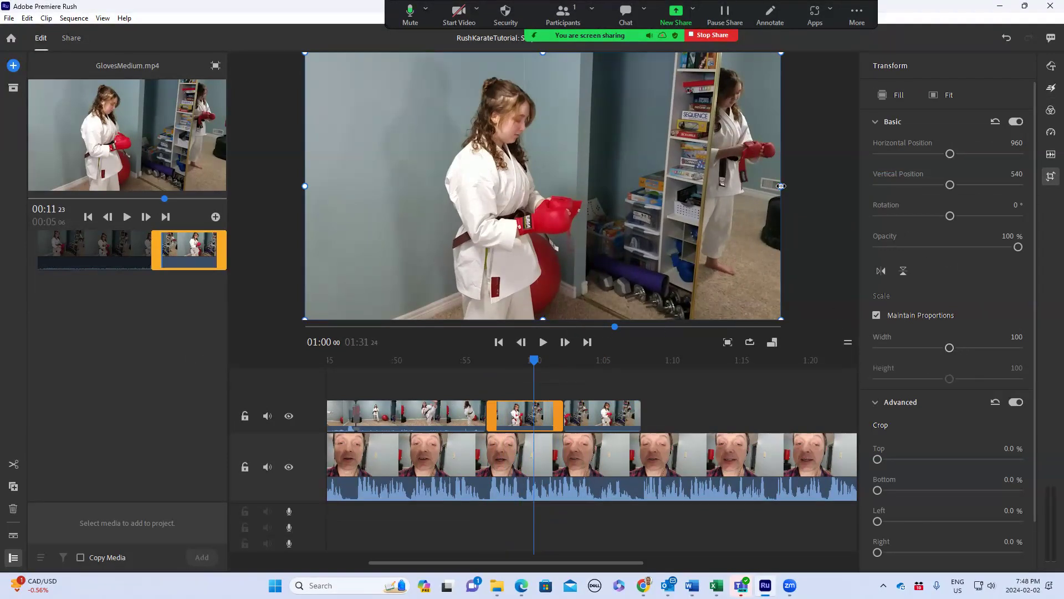
Step: Enlarge the first GlovesMedium segment to a proportional scale of 148 and reposition it to horizontal 1029, vertical 348
{"action": "left_click_drag", "start_coordinate": [783, 187], "coordinate": [805, 187]}
{"action": "left_click_drag", "start_coordinate": [957, 348], "coordinate": [985, 351]}
{"action": "left_click_drag", "start_coordinate": [516, 224], "coordinate": [530, 195]}
{"action": "left_click_drag", "start_coordinate": [990, 349], "coordinate": [1010, 348]}
{"action": "left_click_drag", "start_coordinate": [687, 259], "coordinate": [689, 230]}
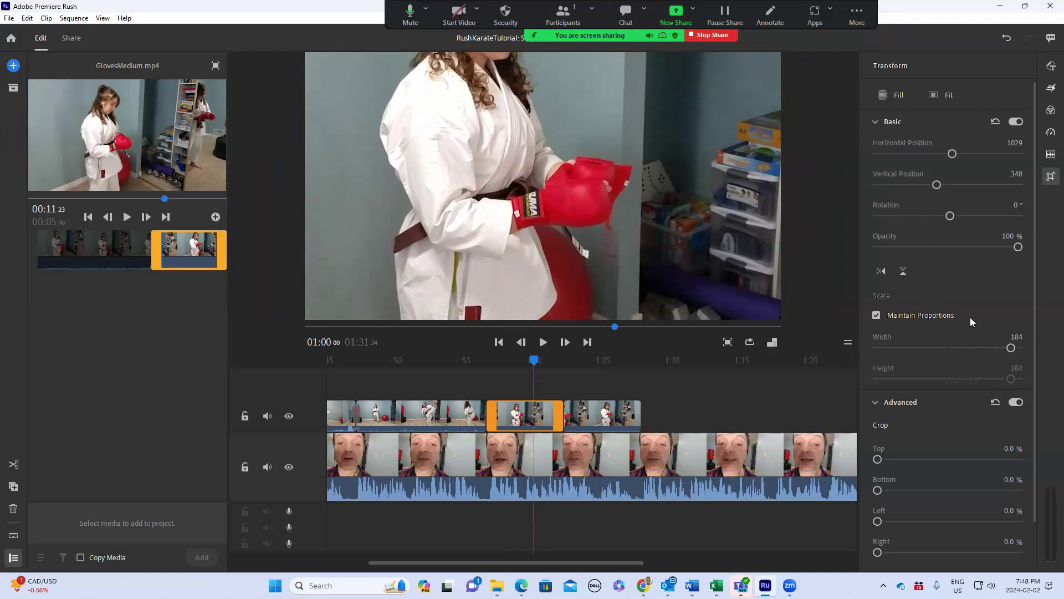
{"action": "left_click_drag", "start_coordinate": [535, 359], "coordinate": [542, 419]}
{"action": "left_click_drag", "start_coordinate": [1009, 350], "coordinate": [980, 352]}
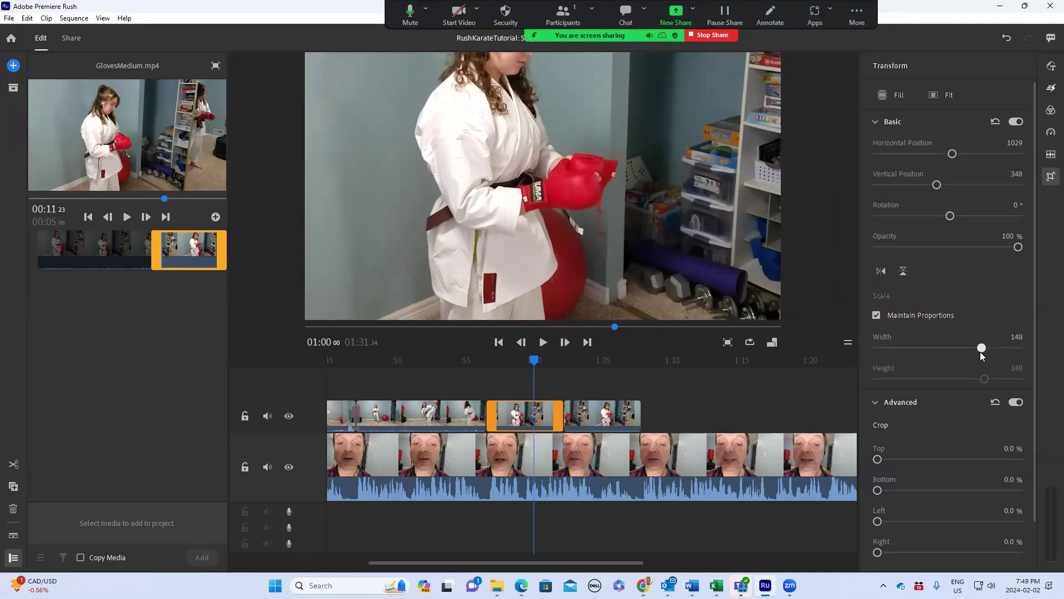
Step: Play past the end of the second GlovesMedium segment and place the Punching clip directly after it on the overlay track
{"action": "left_click_drag", "start_coordinate": [529, 368], "coordinate": [630, 376]}
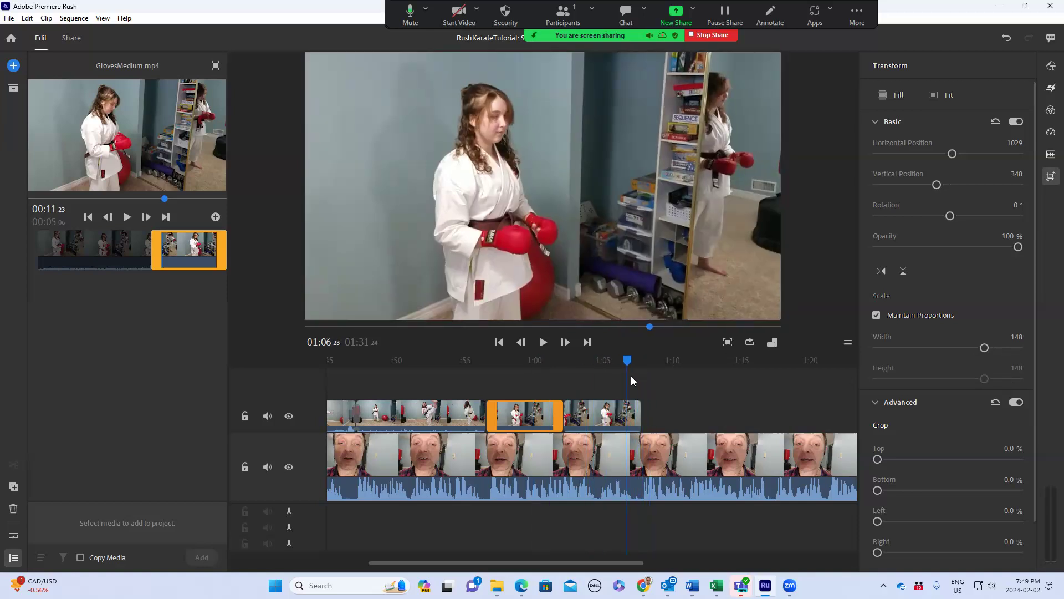
{"action": "key", "text": "space"}
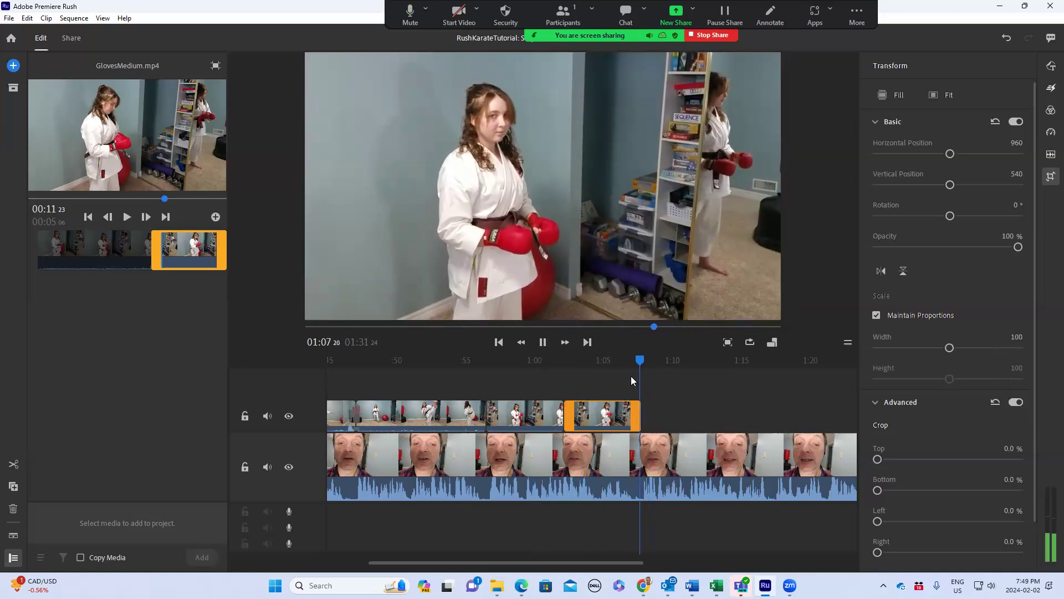
{"action": "key", "text": "space"}
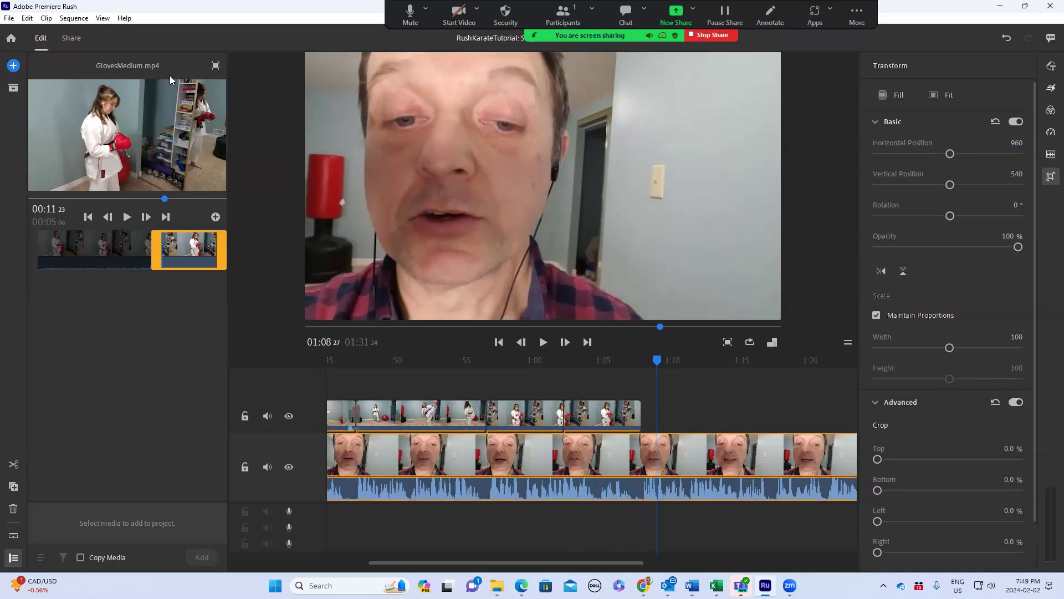
{"action": "left_click", "coordinate": [214, 65]}
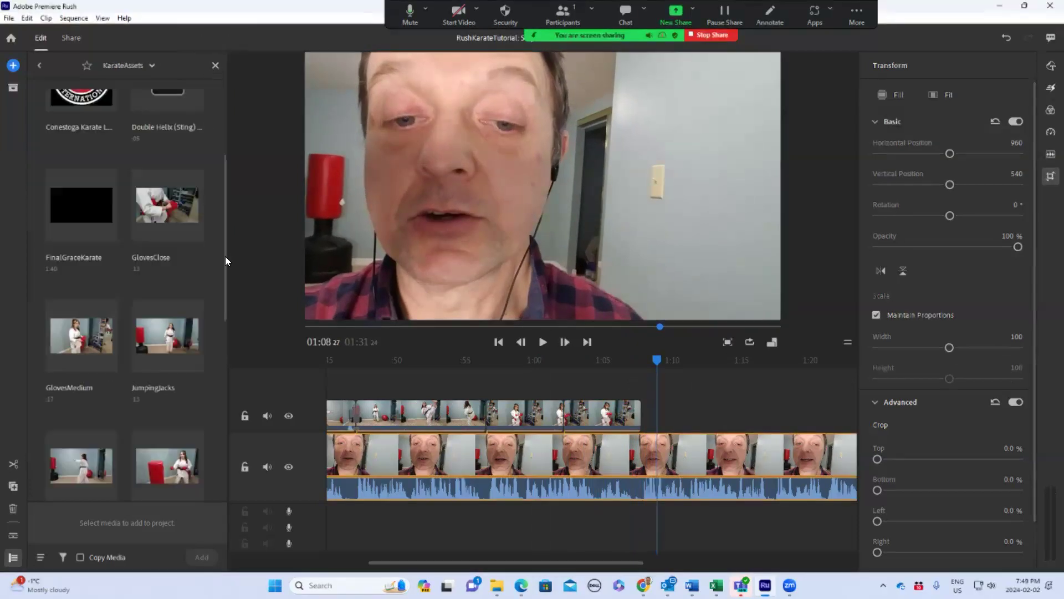
{"action": "left_click_drag", "start_coordinate": [226, 301], "coordinate": [209, 420]}
{"action": "mouse_move", "coordinate": [171, 286]}
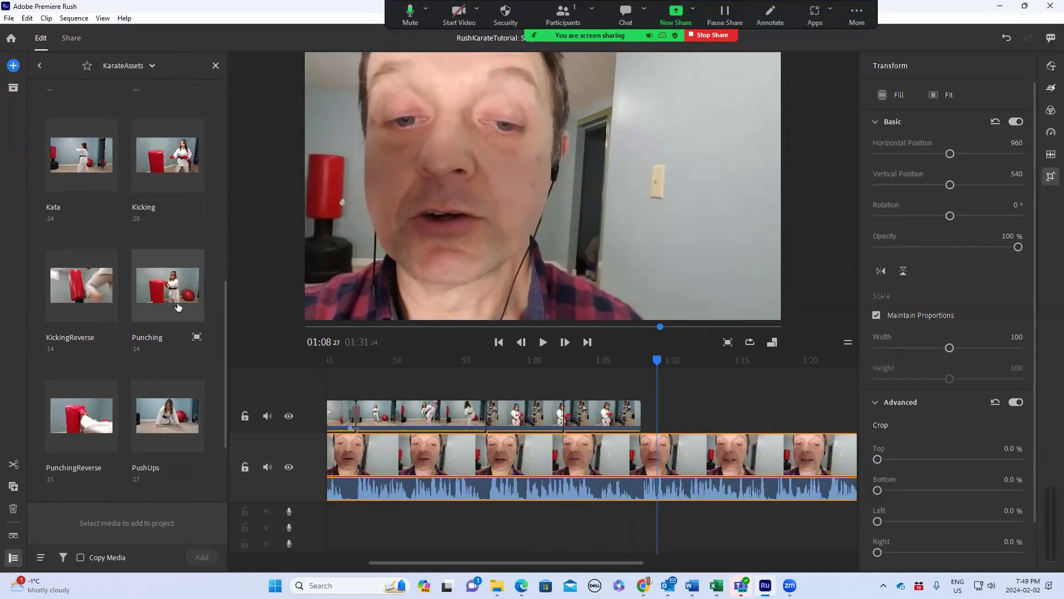
{"action": "left_click", "coordinate": [164, 286]}
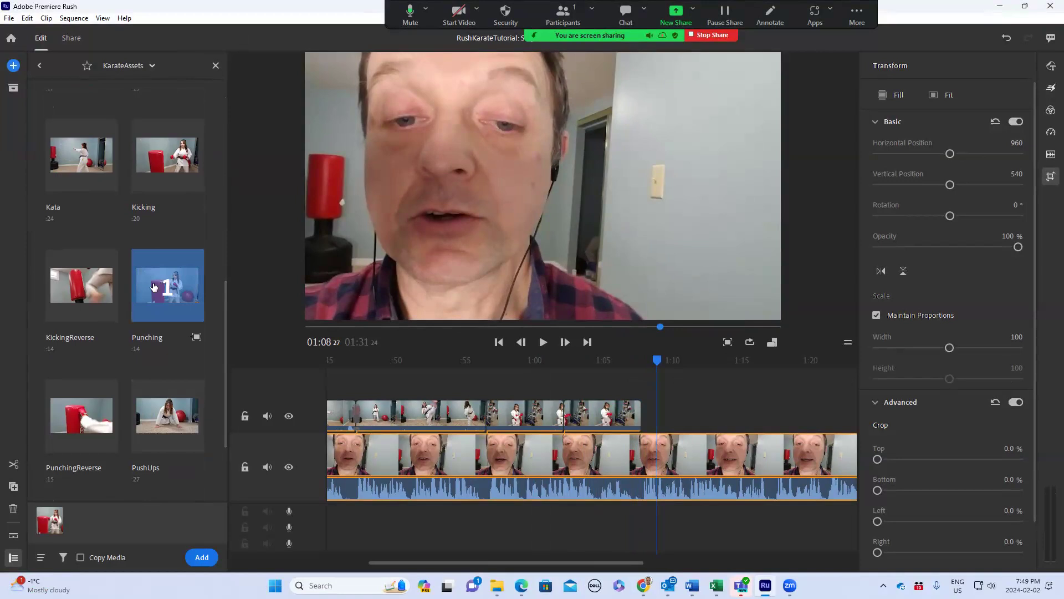
{"action": "left_click_drag", "start_coordinate": [159, 286], "coordinate": [638, 412]}
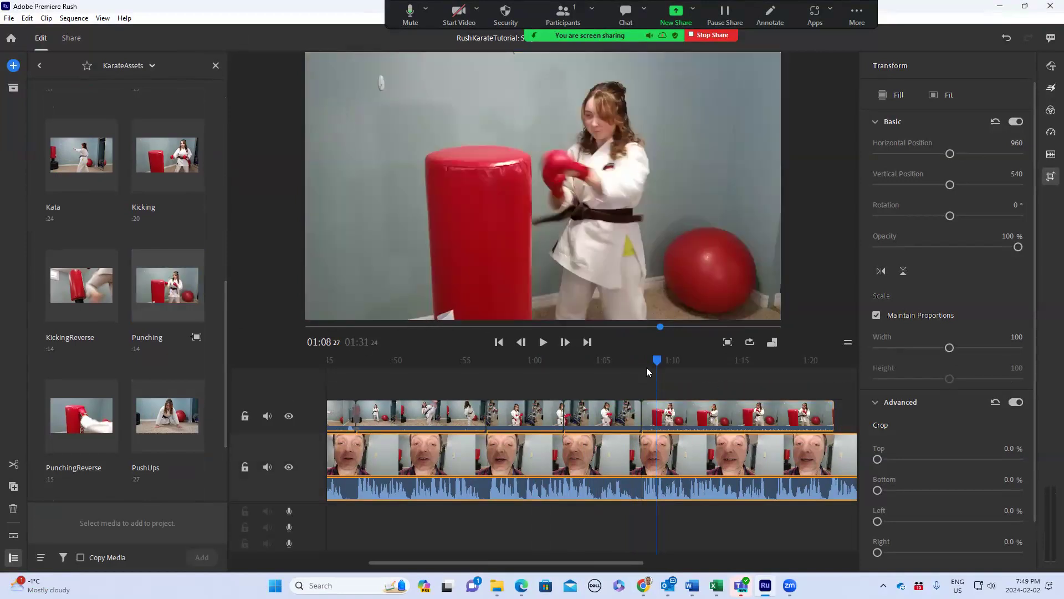
Step: Add a Dissolve transition between the GlovesMedium and Punching clips and play the timeline across it
{"action": "left_click_drag", "start_coordinate": [657, 363], "coordinate": [631, 361]}
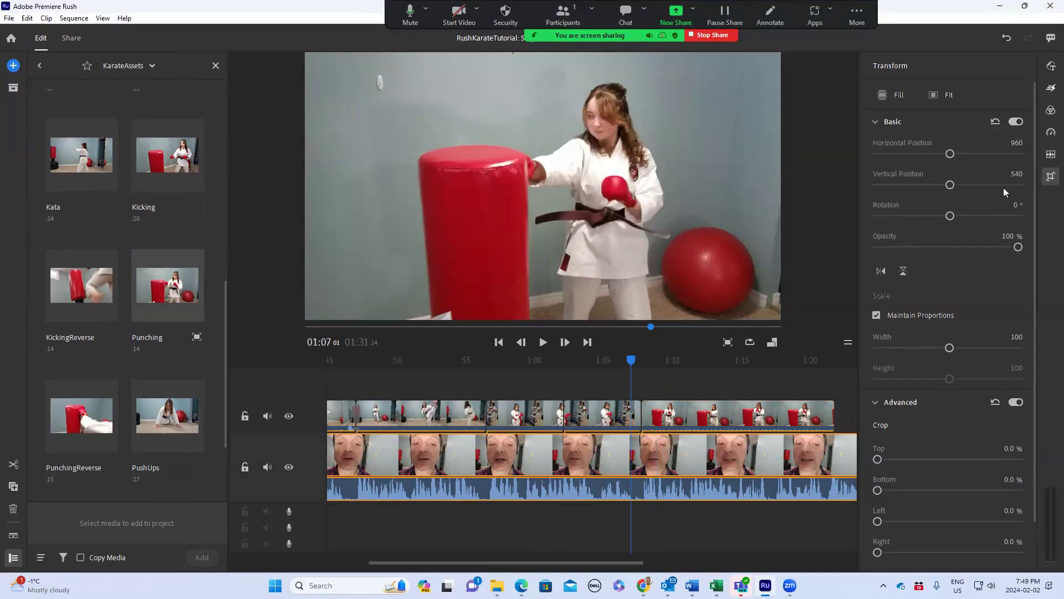
{"action": "left_click", "coordinate": [1049, 89]}
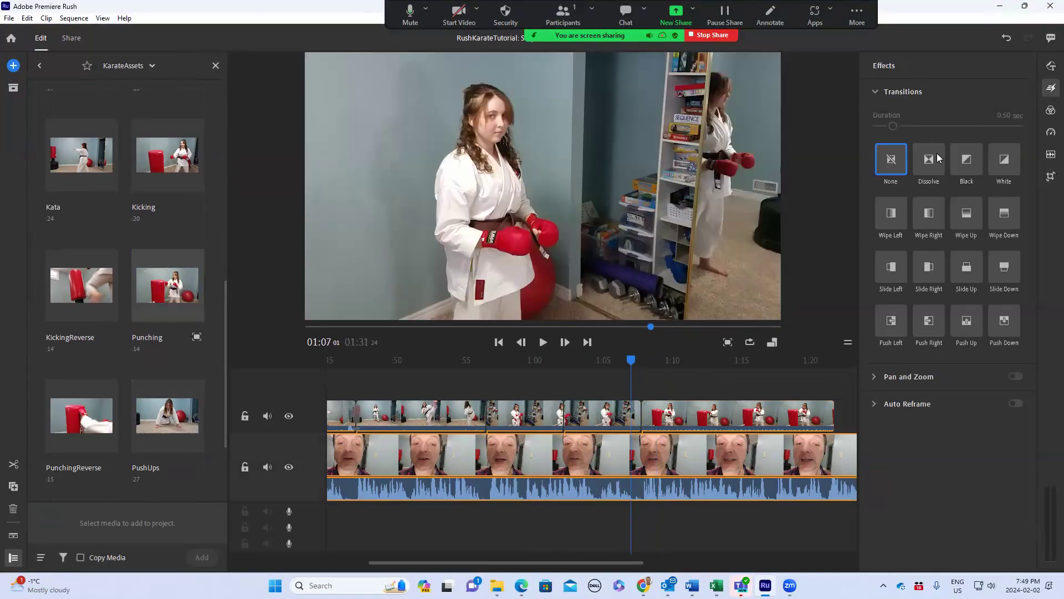
{"action": "mouse_move", "coordinate": [929, 159]}
{"action": "left_mouse_down"}
{"action": "mouse_move", "coordinate": [674, 411]}
{"action": "mouse_move", "coordinate": [643, 413]}
{"action": "left_mouse_up"}
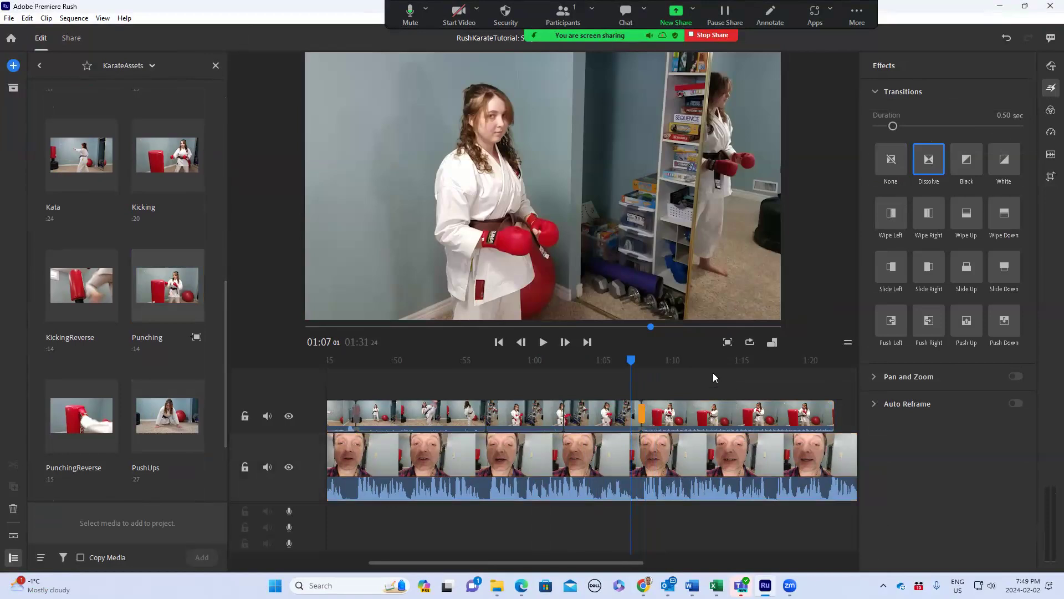
{"action": "key", "text": "space"}
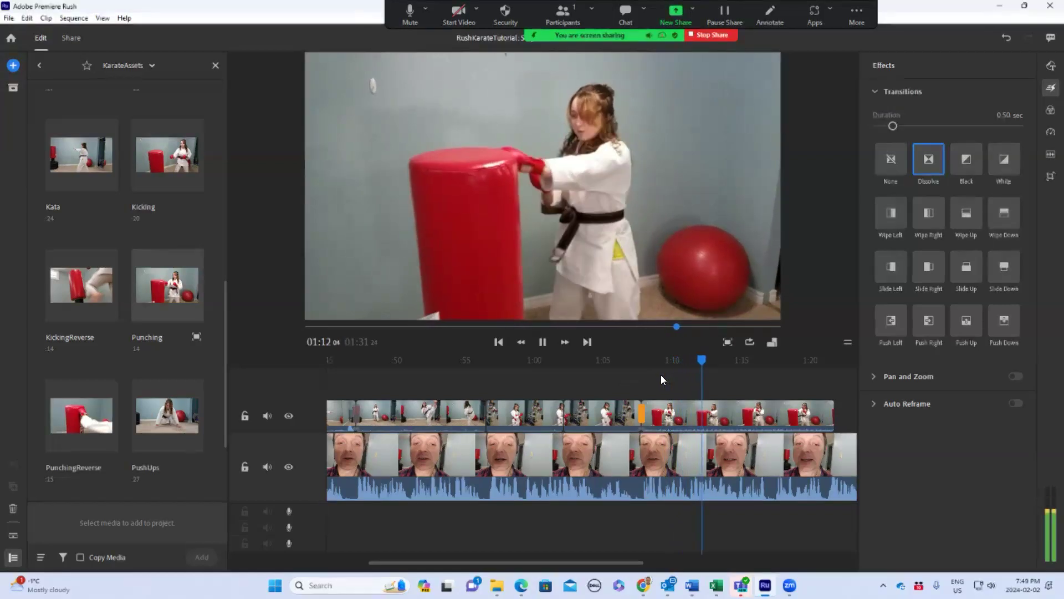
{"action": "key", "text": "space"}
Step: Trim the end of the Punching clip back to about 01:12:13 and park the playhead there
{"action": "left_click_drag", "start_coordinate": [832, 412], "coordinate": [706, 415]}
{"action": "left_click", "coordinate": [707, 361]}
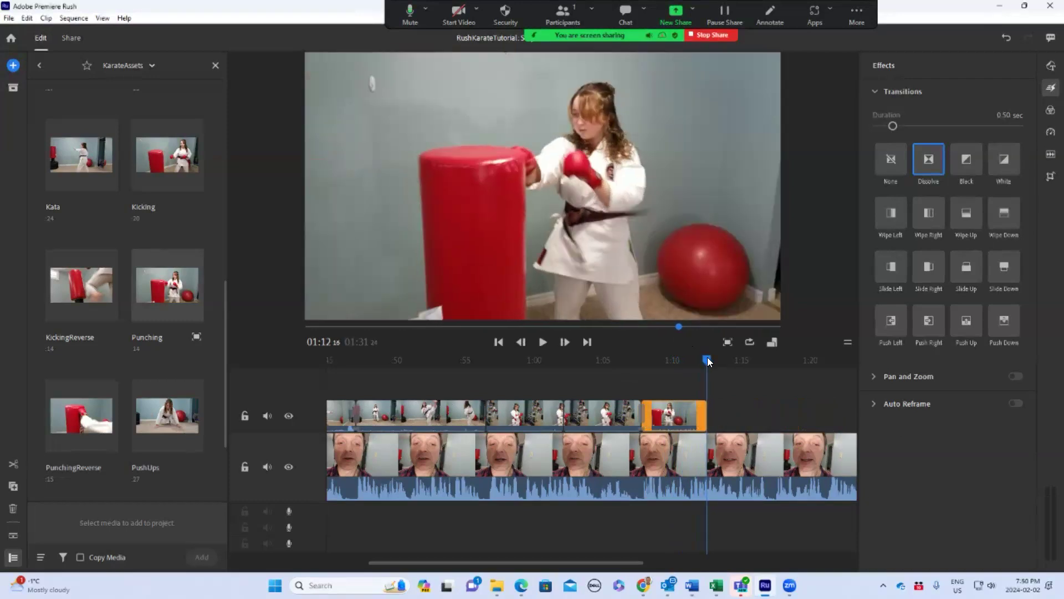
{"action": "left_click_drag", "start_coordinate": [707, 358], "coordinate": [706, 359]}
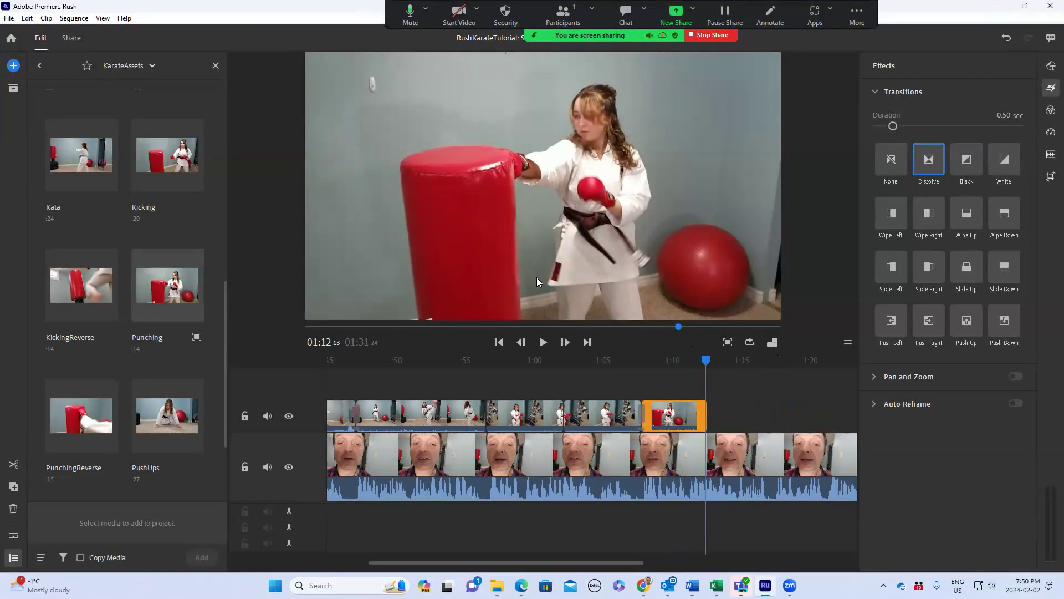
{"action": "left_click", "coordinate": [86, 291]}
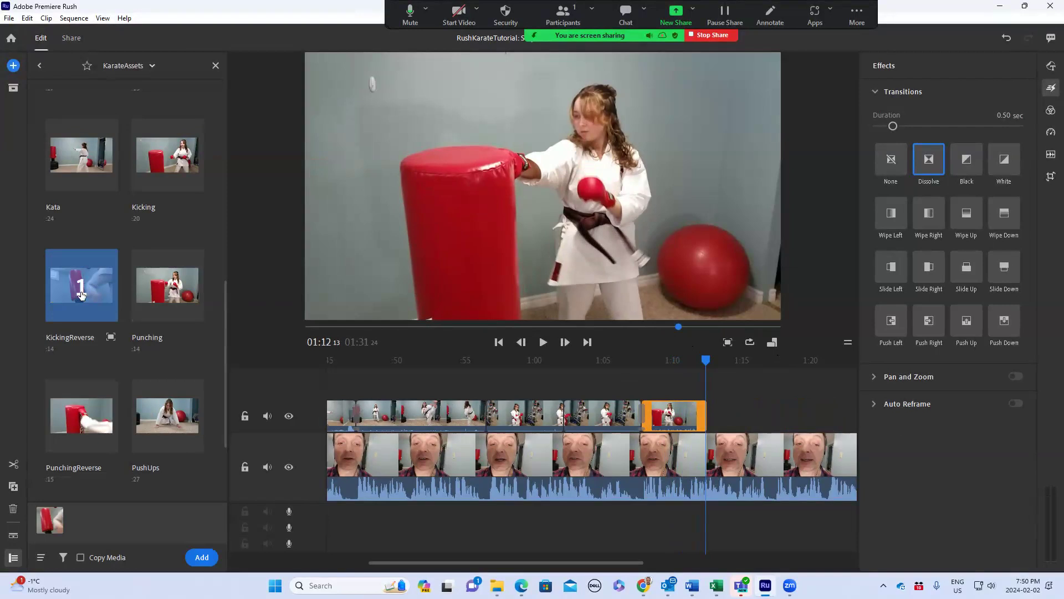
{"action": "left_click", "coordinate": [111, 338]}
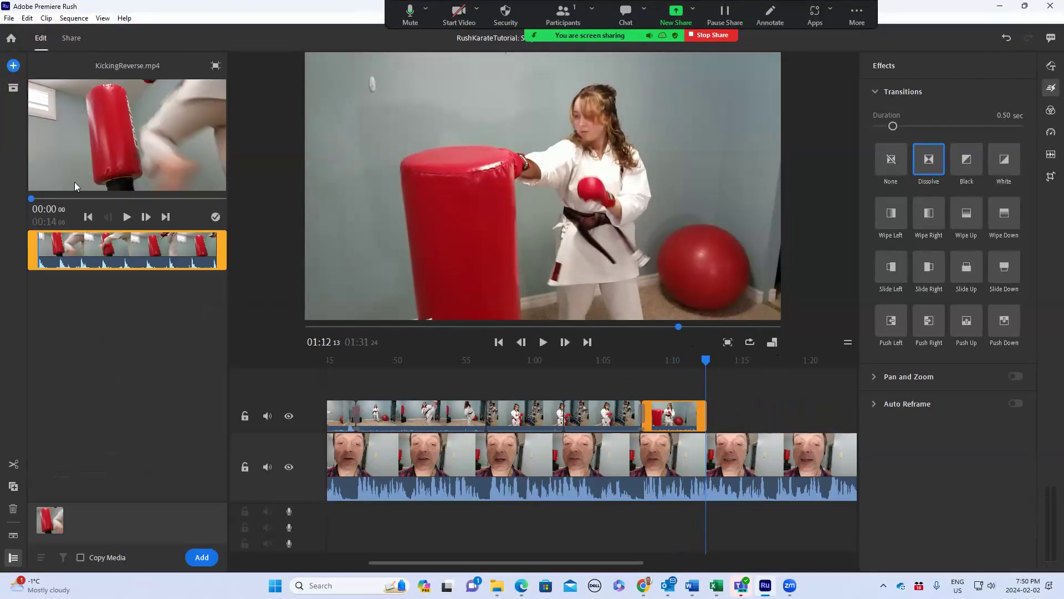
{"action": "left_click", "coordinate": [215, 66]}
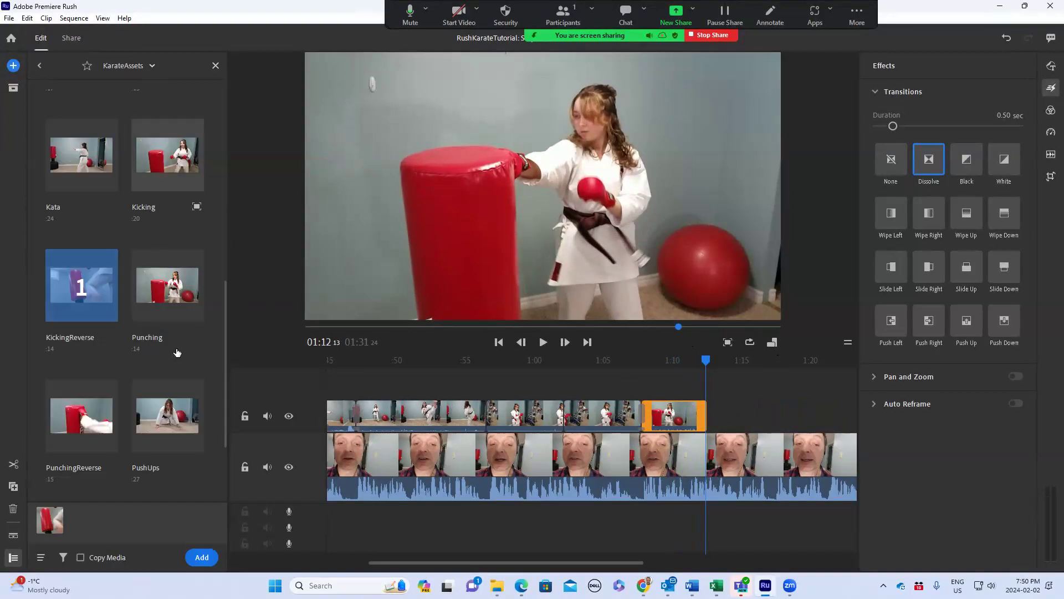
Step: Trim the start of PunchingReverse.mp4 to 00:01:12 and place it directly after the Punching clip on the overlay track
{"action": "left_click", "coordinate": [79, 414]}
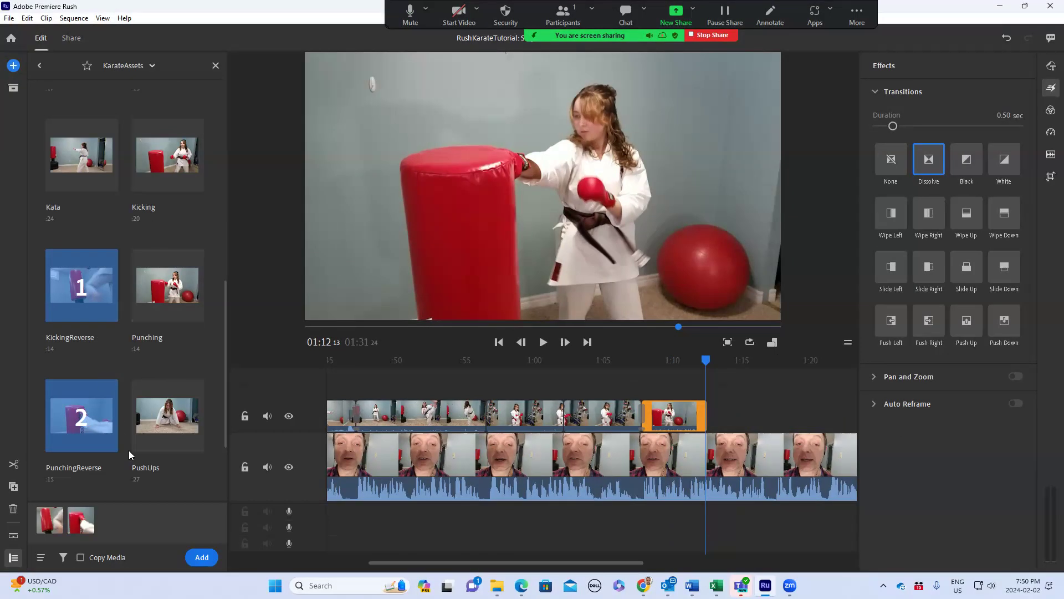
{"action": "left_click", "coordinate": [111, 337]}
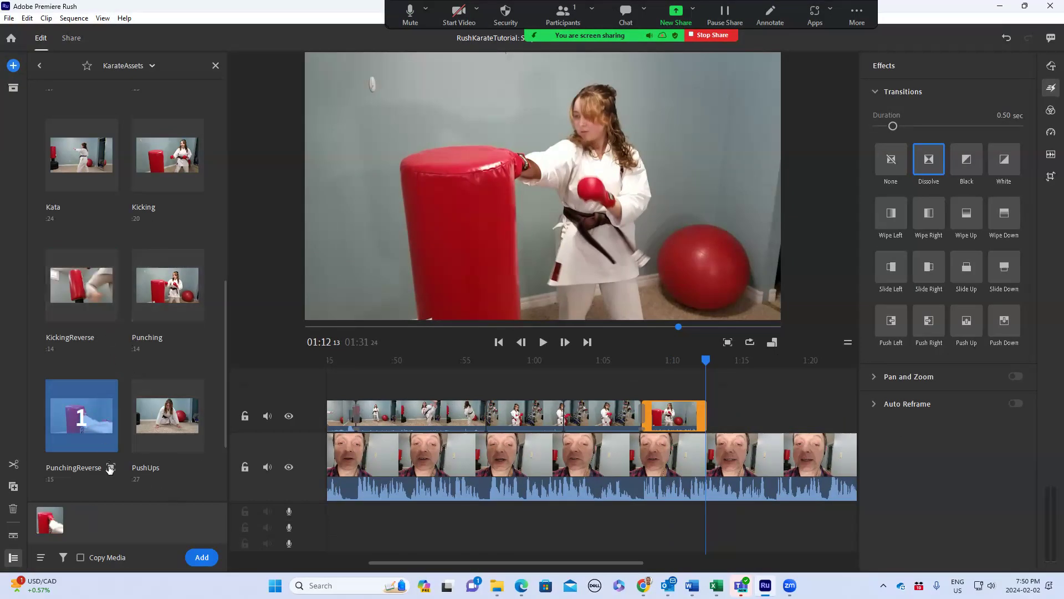
{"action": "left_click", "coordinate": [110, 469]}
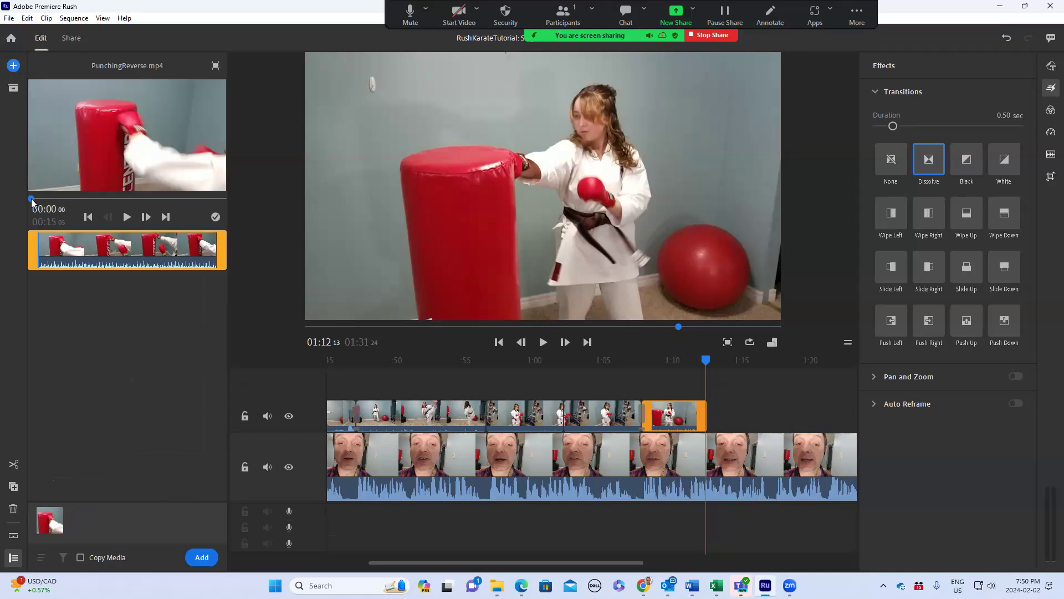
{"action": "left_click_drag", "start_coordinate": [32, 200], "coordinate": [37, 203]}
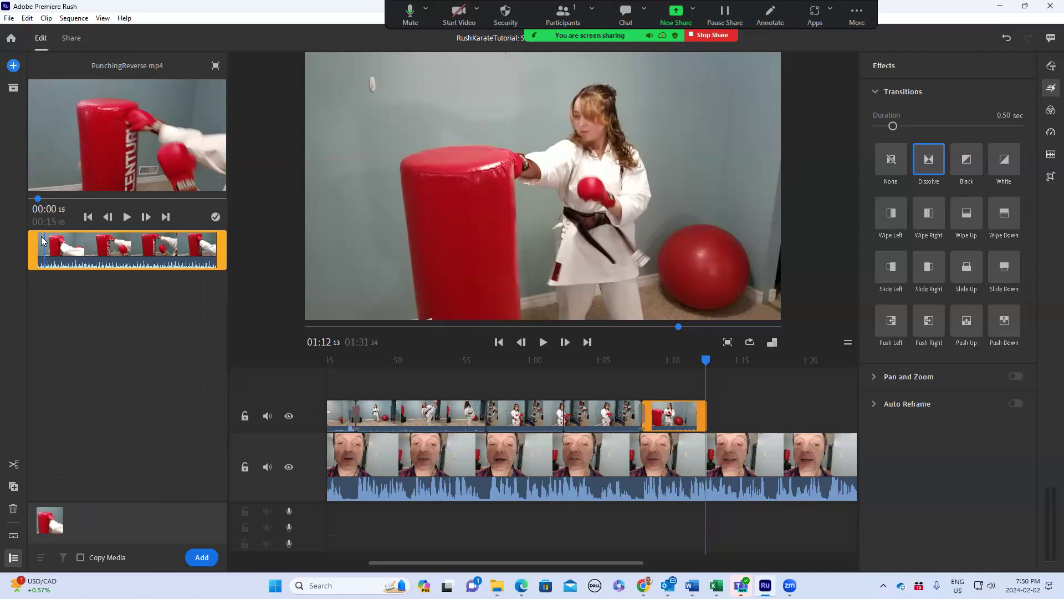
{"action": "left_click_drag", "start_coordinate": [31, 253], "coordinate": [54, 255]}
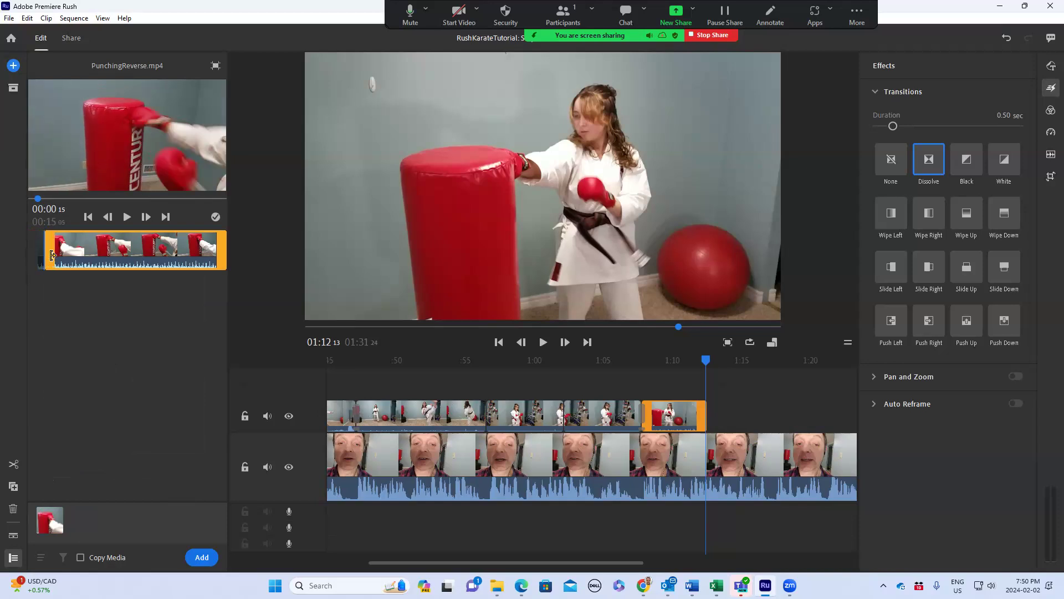
{"action": "left_click_drag", "start_coordinate": [133, 121], "coordinate": [713, 425]}
Step: Play from the Punching clip into PunchingReverse, split PunchingReverse at 01:17:15 and delete the part after the split
{"action": "left_click_drag", "start_coordinate": [706, 361], "coordinate": [687, 361]}
{"action": "key", "text": "space"}
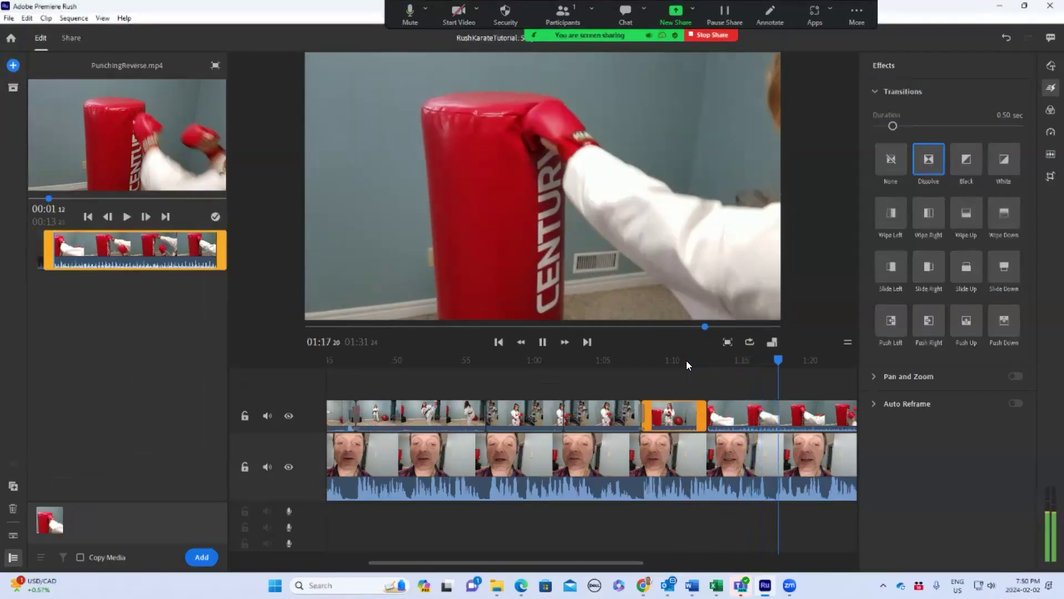
{"action": "key", "text": "space"}
{"action": "left_click_drag", "start_coordinate": [783, 358], "coordinate": [769, 363]}
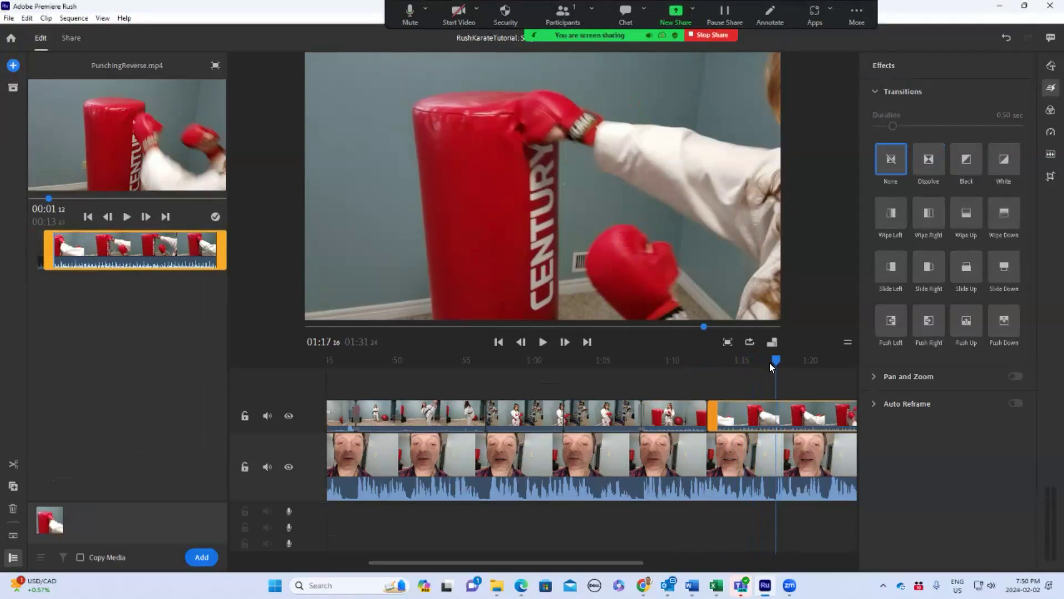
{"action": "key", "text": "space"}
{"action": "key", "text": "space"}
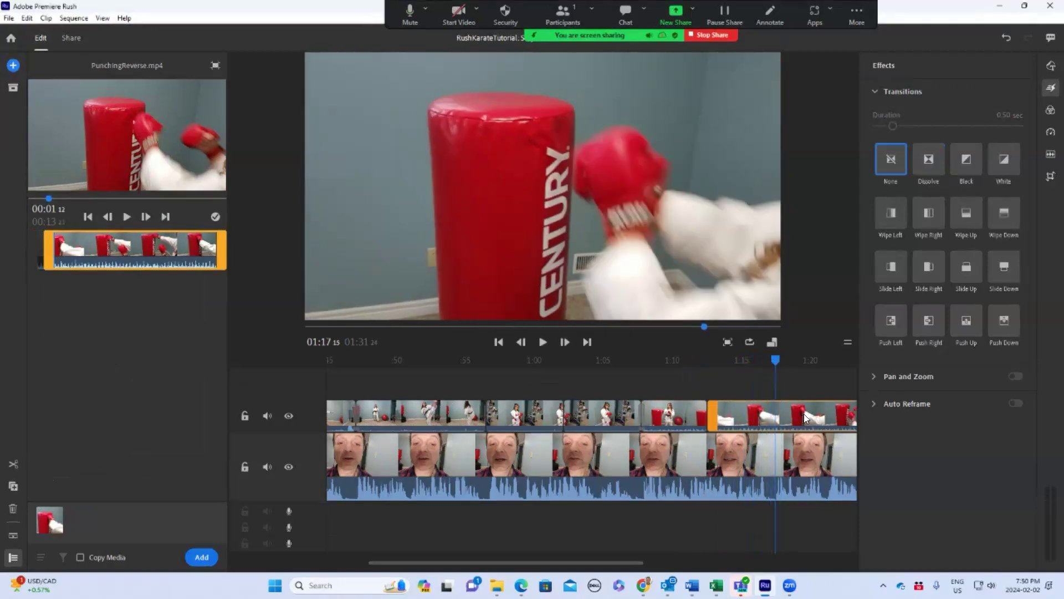
{"action": "left_click", "coordinate": [12, 464]}
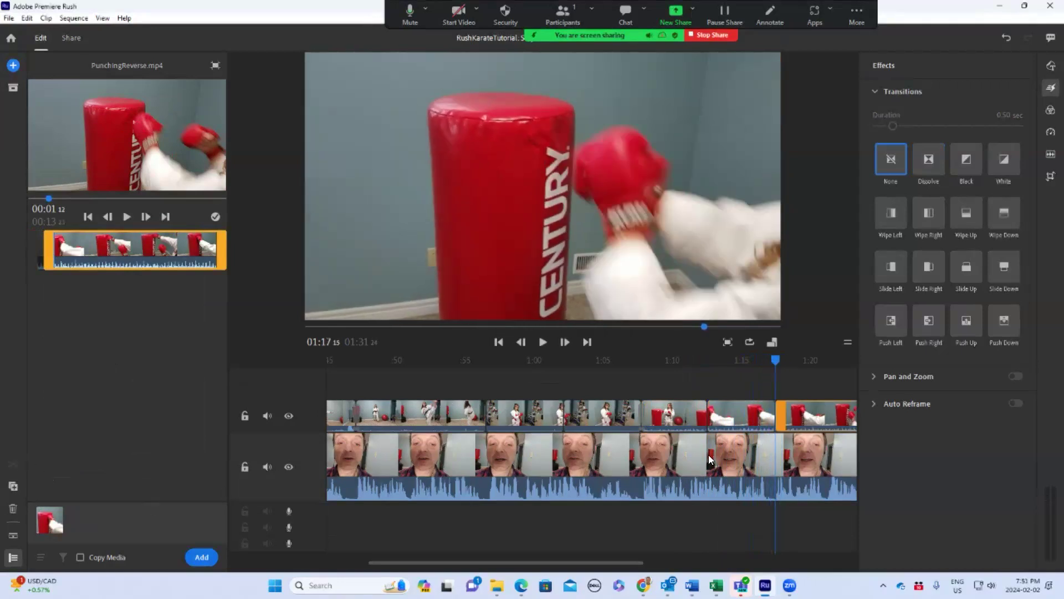
{"action": "left_click", "coordinate": [812, 417]}
{"action": "key", "text": "Delete"}
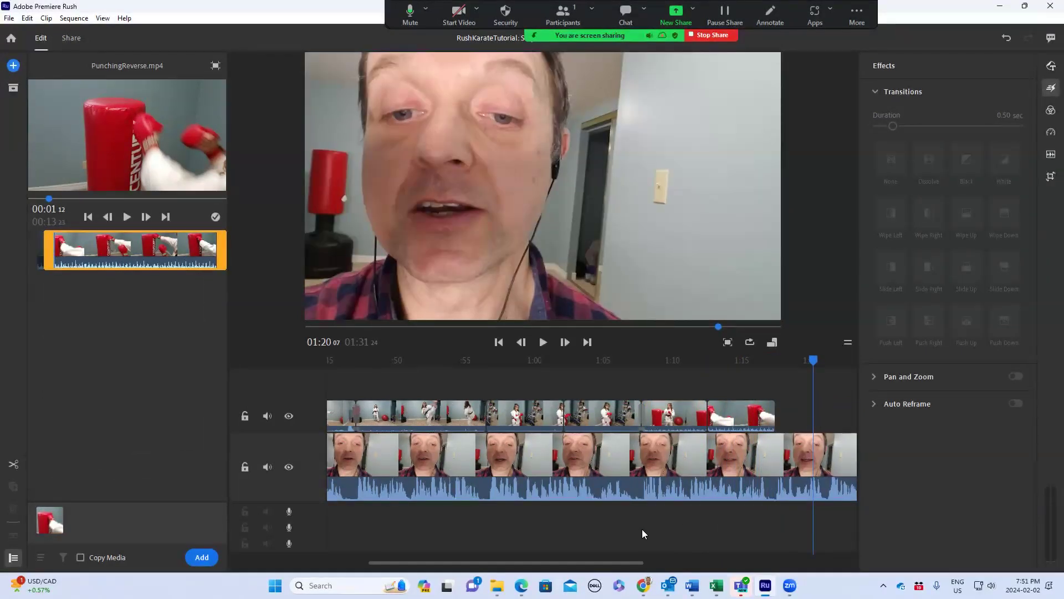
Step: Return to the KarateAssets folder, deselect PunchingReverse and place the Kicking clip directly after PunchingReverse on the overlay track
{"action": "key", "text": "minus"}
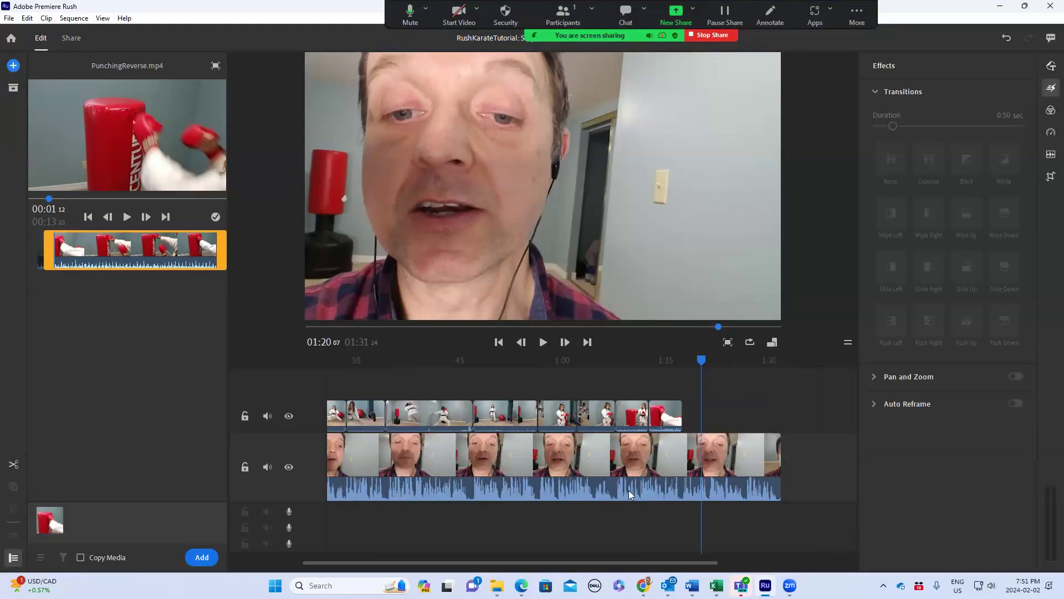
{"action": "left_click", "coordinate": [215, 66]}
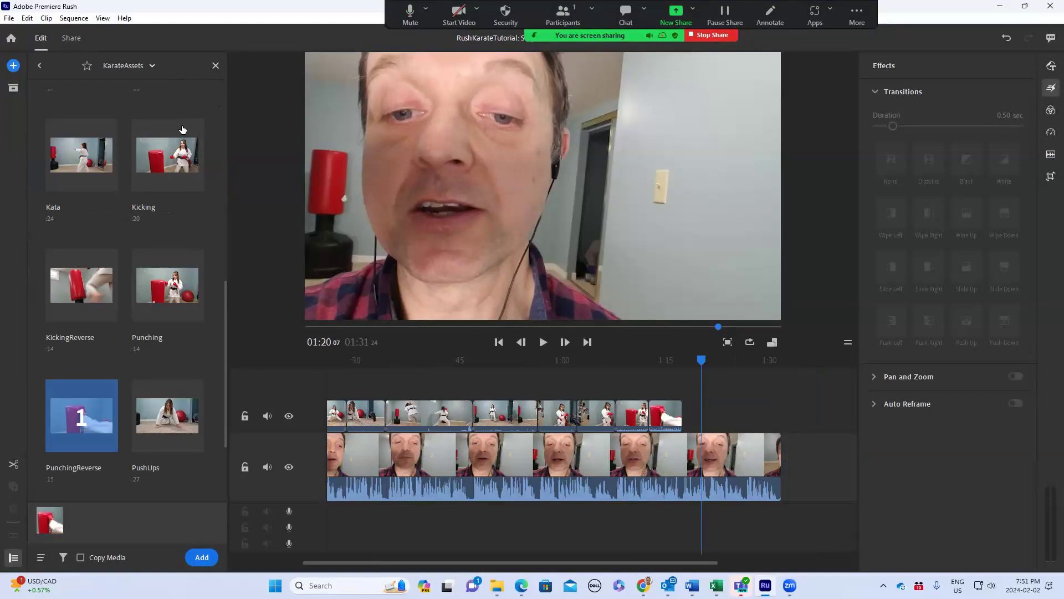
{"action": "left_click", "coordinate": [160, 155]}
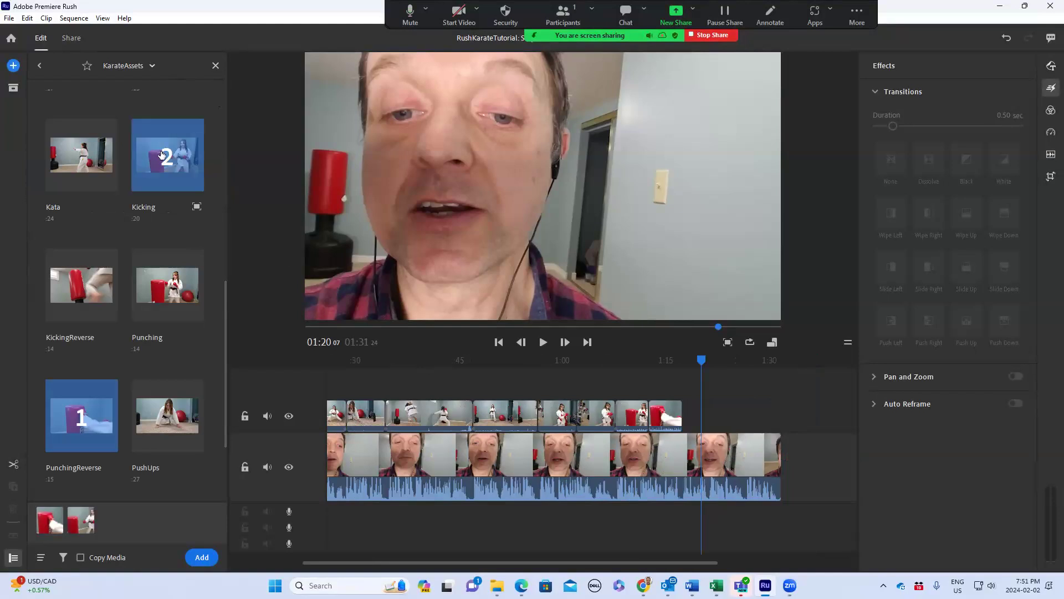
{"action": "left_click", "coordinate": [160, 156]}
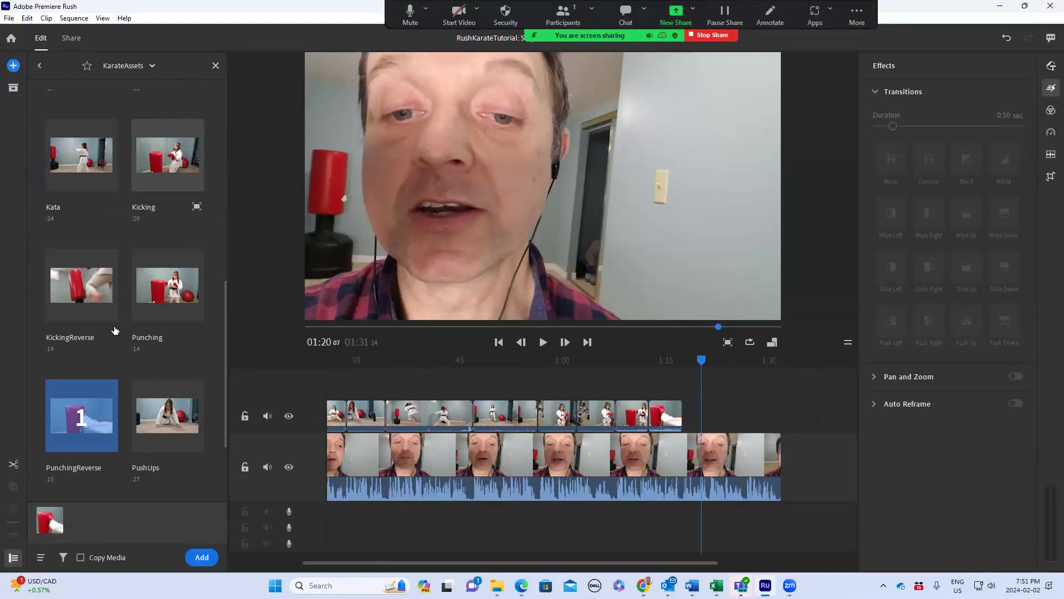
{"action": "left_click", "coordinate": [106, 401]}
{"action": "left_click", "coordinate": [162, 161]}
{"action": "left_click_drag", "start_coordinate": [162, 161], "coordinate": [688, 415]}
Step: Trim the start of the Kicking clip to 01:17:19 and move the clip back against the end of PunchingReverse
{"action": "mouse_move", "coordinate": [698, 379]}
{"action": "left_mouse_down"}
{"action": "mouse_move", "coordinate": [702, 364]}
{"action": "mouse_move", "coordinate": [674, 368]}
{"action": "mouse_move", "coordinate": [683, 371]}
{"action": "left_mouse_up"}
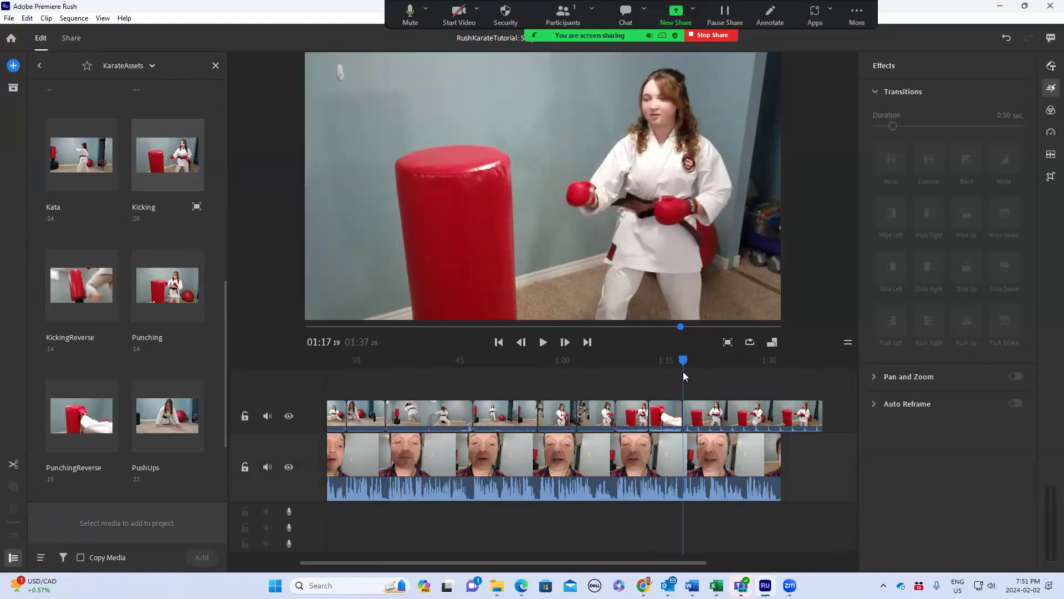
{"action": "left_click", "coordinate": [685, 384]}
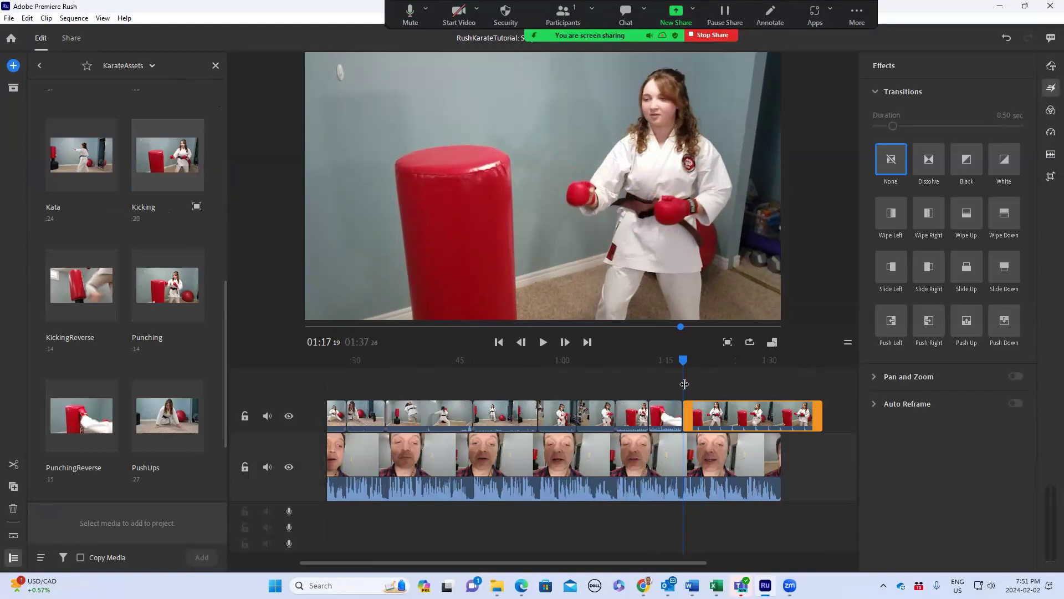
{"action": "key", "text": "equal"}
{"action": "key", "text": "equal"}
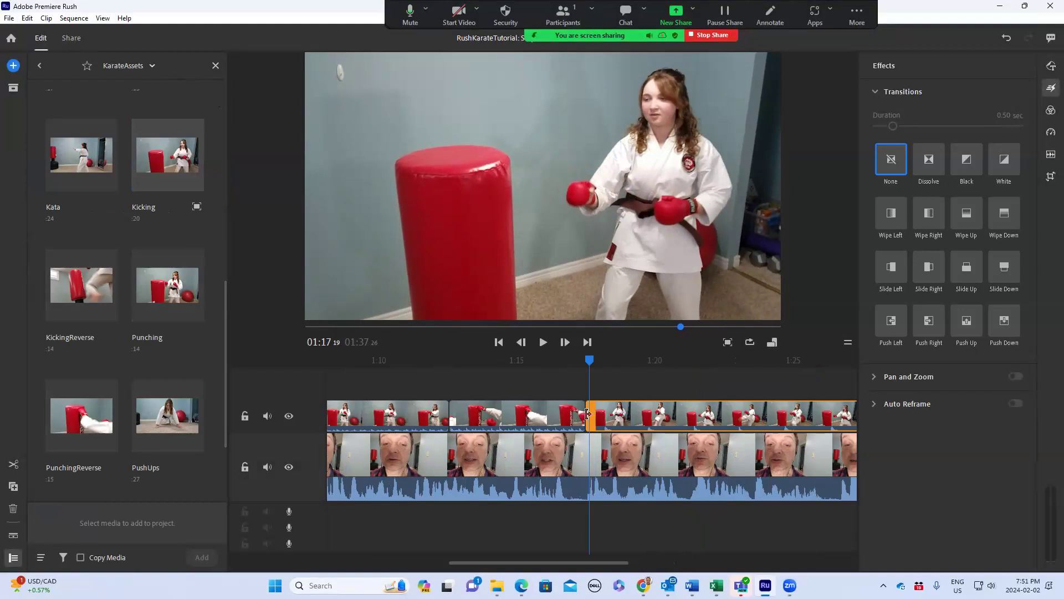
{"action": "key", "text": "equal"}
{"action": "key", "text": "equal"}
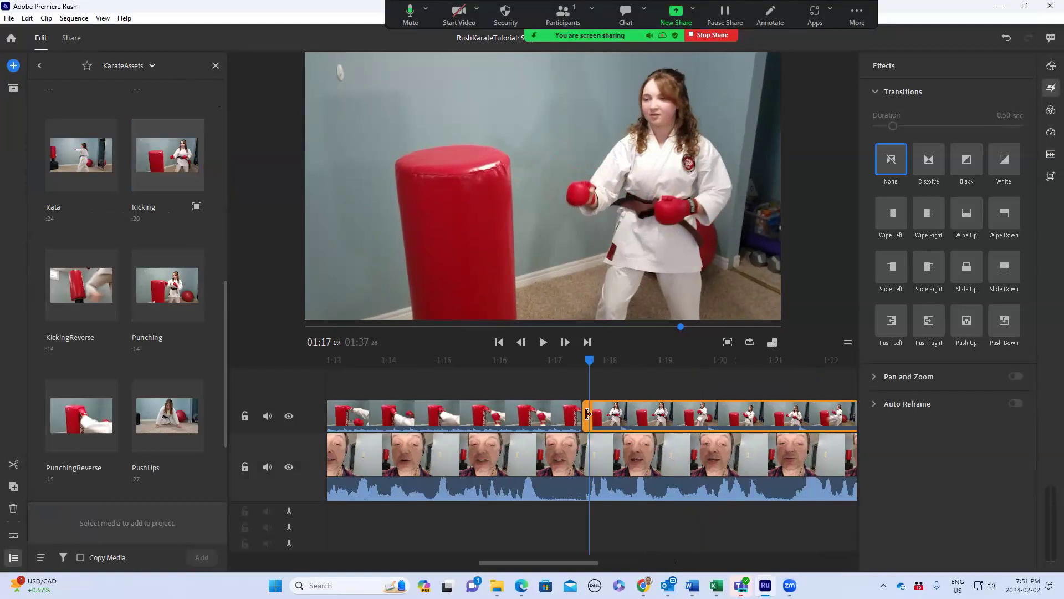
{"action": "left_click_drag", "start_coordinate": [579, 415], "coordinate": [591, 416]}
{"action": "left_click_drag", "start_coordinate": [666, 416], "coordinate": [660, 417]}
Step: Play from PunchingReverse into Kicking, split Kicking at 01:22:26 and delete the part after the split
{"action": "left_click_drag", "start_coordinate": [586, 364], "coordinate": [565, 368]}
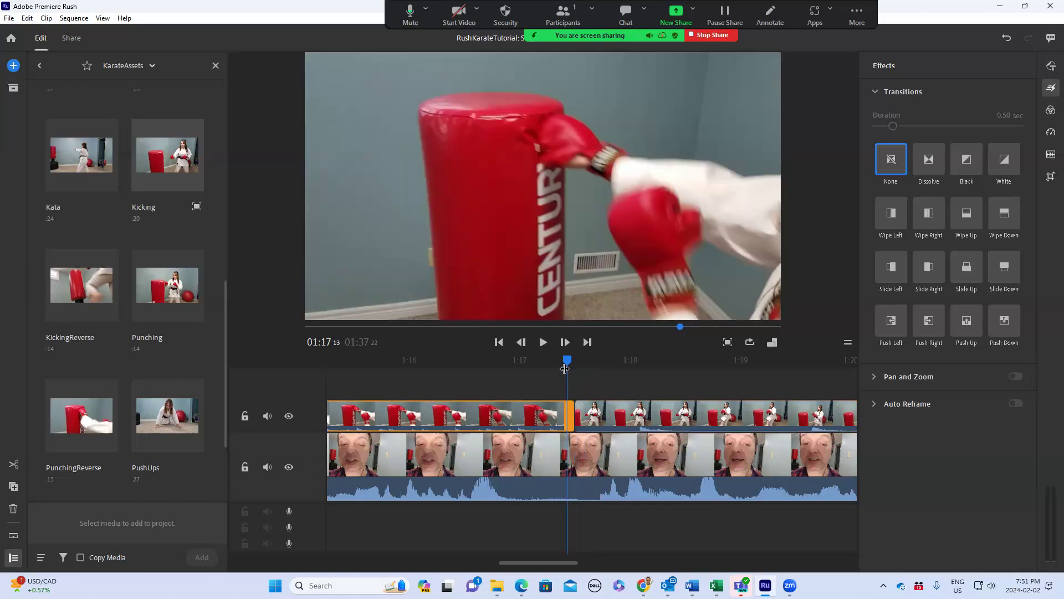
{"action": "key", "text": "space"}
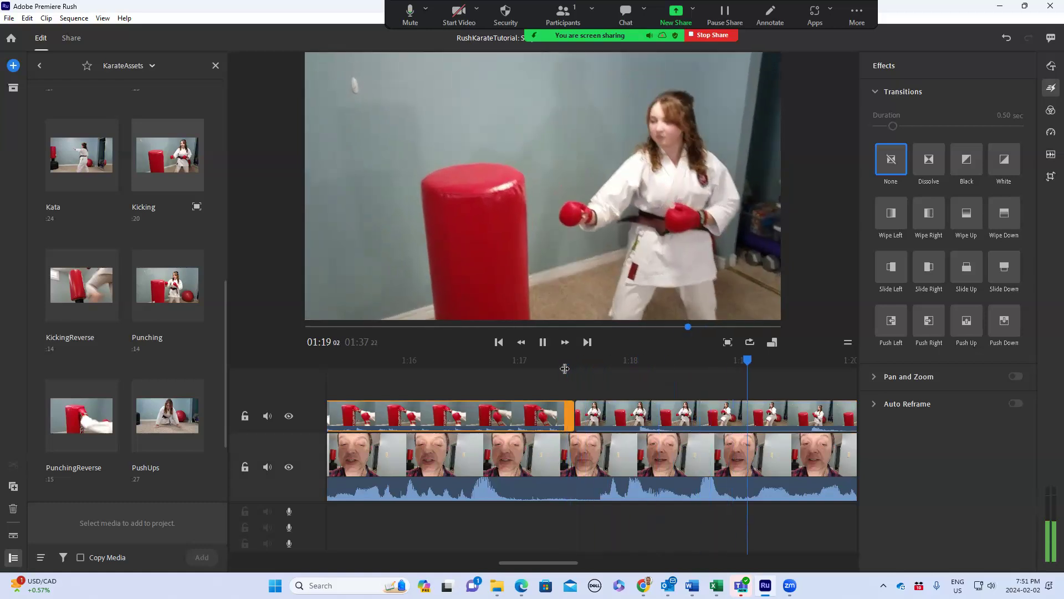
{"action": "key", "text": "space"}
{"action": "key", "text": "minus"}
{"action": "key", "text": "minus"}
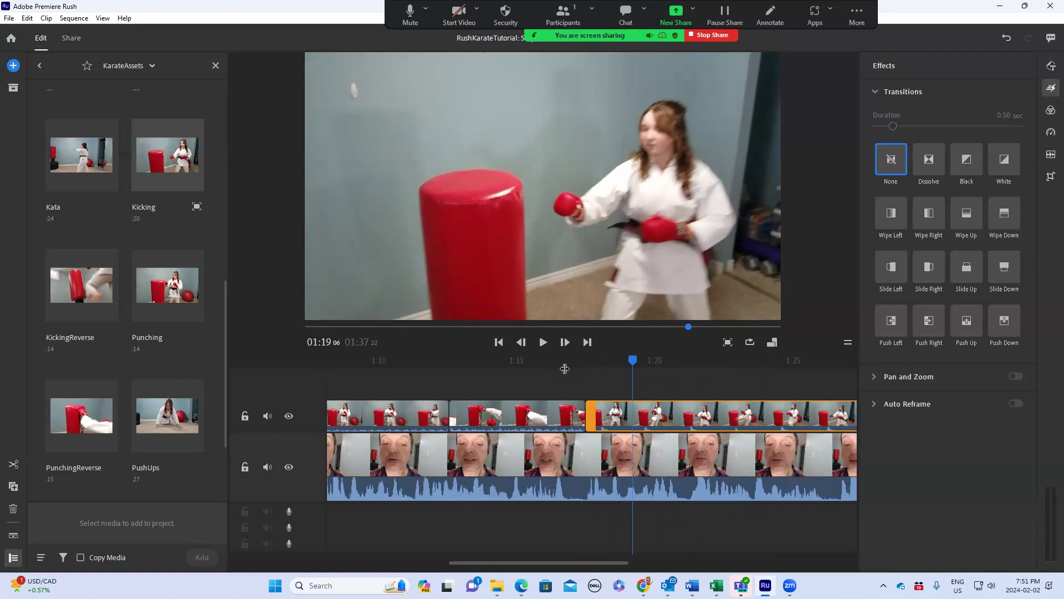
{"action": "key", "text": "minus"}
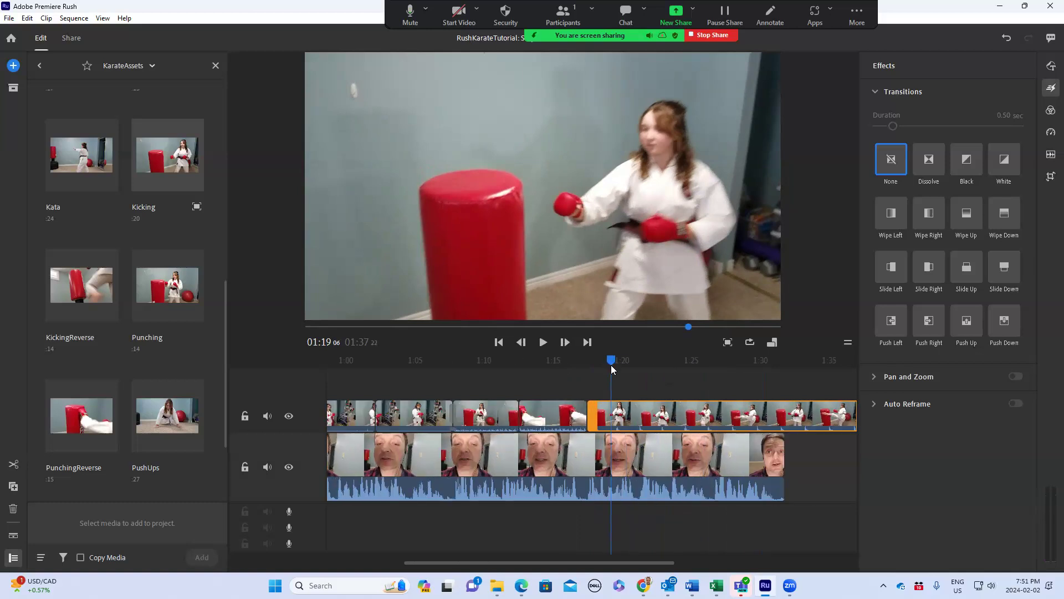
{"action": "key", "text": "space"}
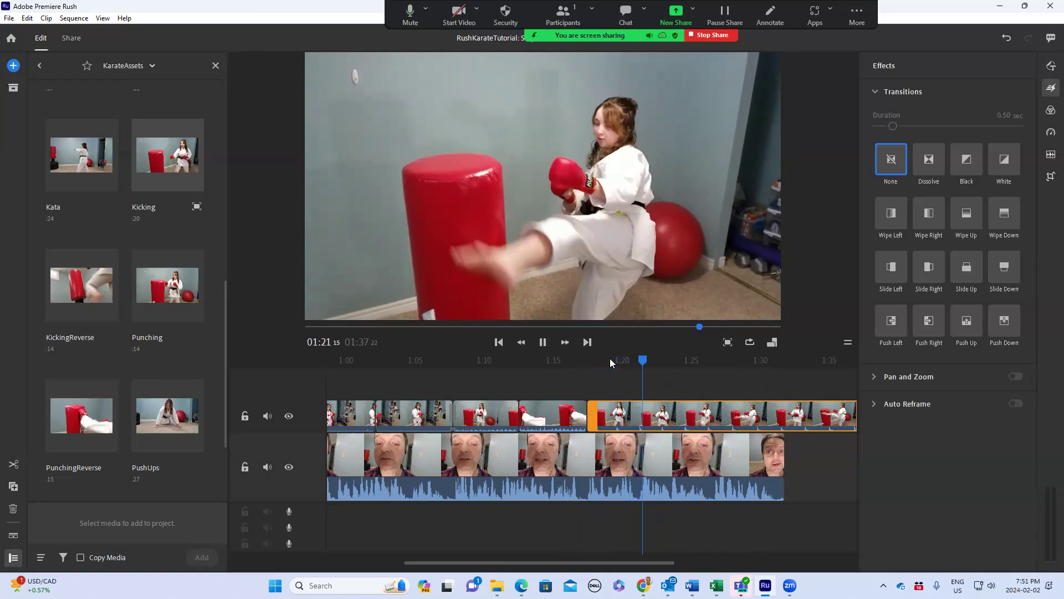
{"action": "key", "text": "space"}
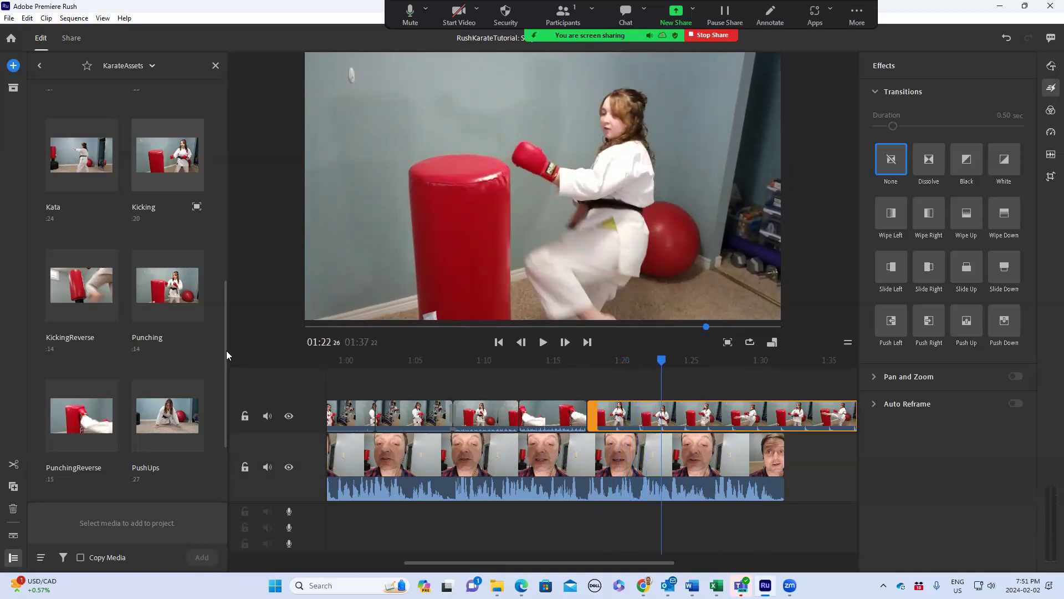
{"action": "left_click", "coordinate": [13, 465]}
{"action": "left_click", "coordinate": [708, 414]}
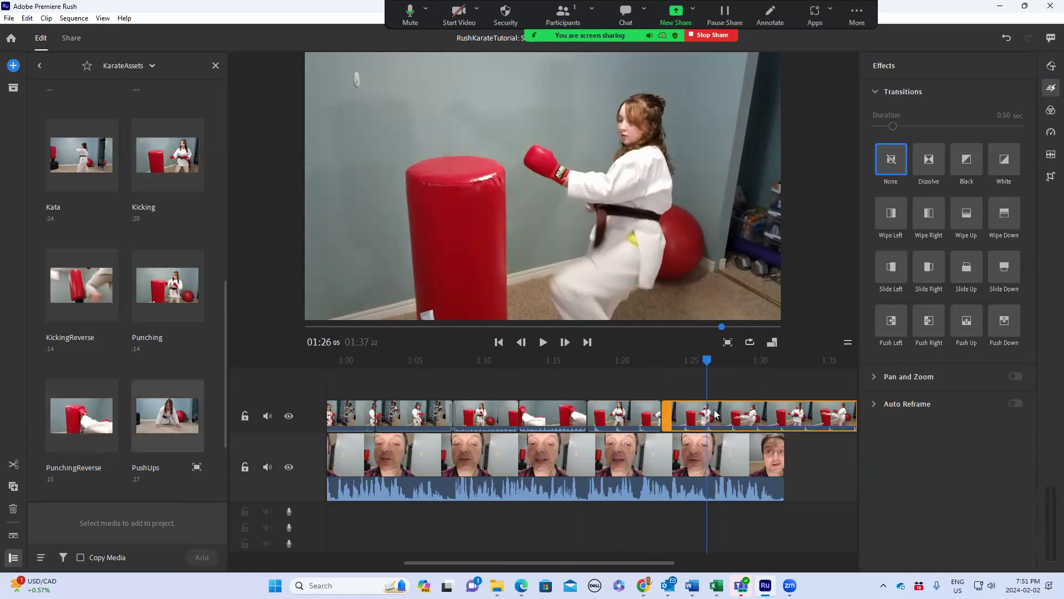
{"action": "key", "text": "Delete"}
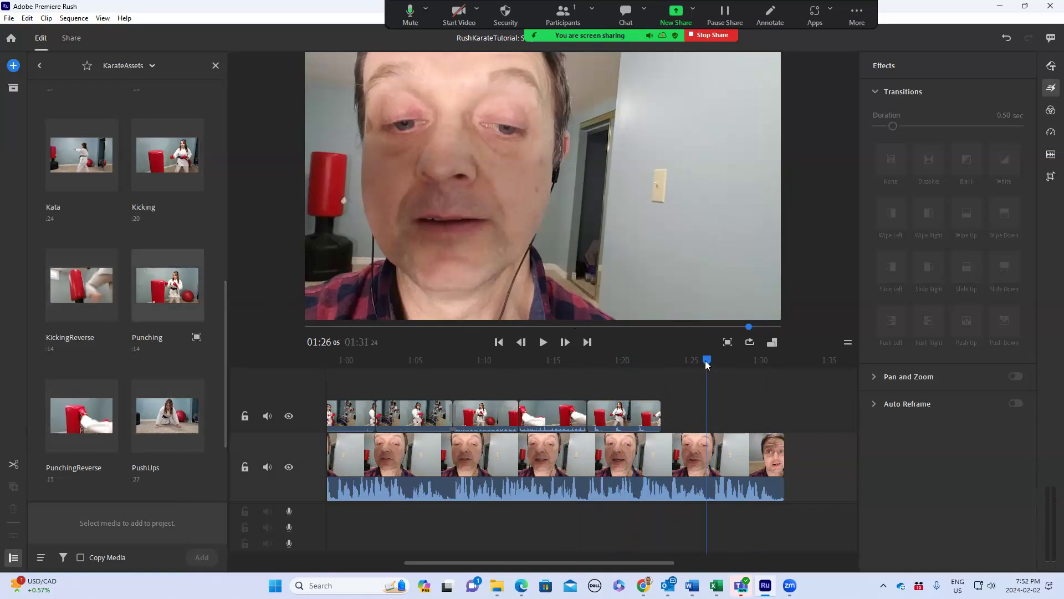
Step: Extend the end of the Kicking clip to review its final frames, then trim it to end at 01:23:03
{"action": "left_click", "coordinate": [659, 372]}
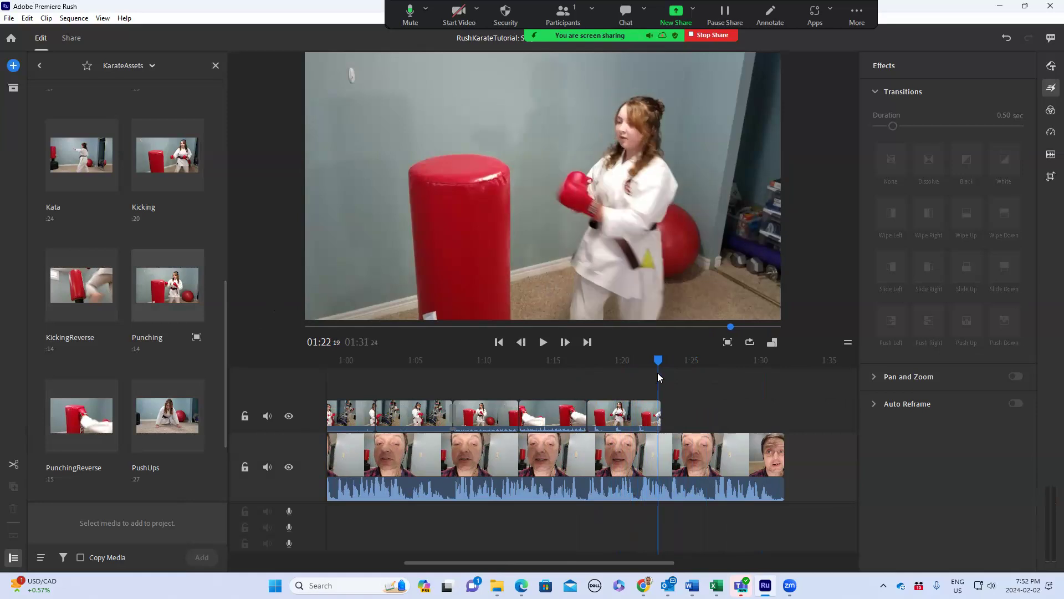
{"action": "left_click", "coordinate": [661, 378]}
{"action": "left_click", "coordinate": [656, 376]}
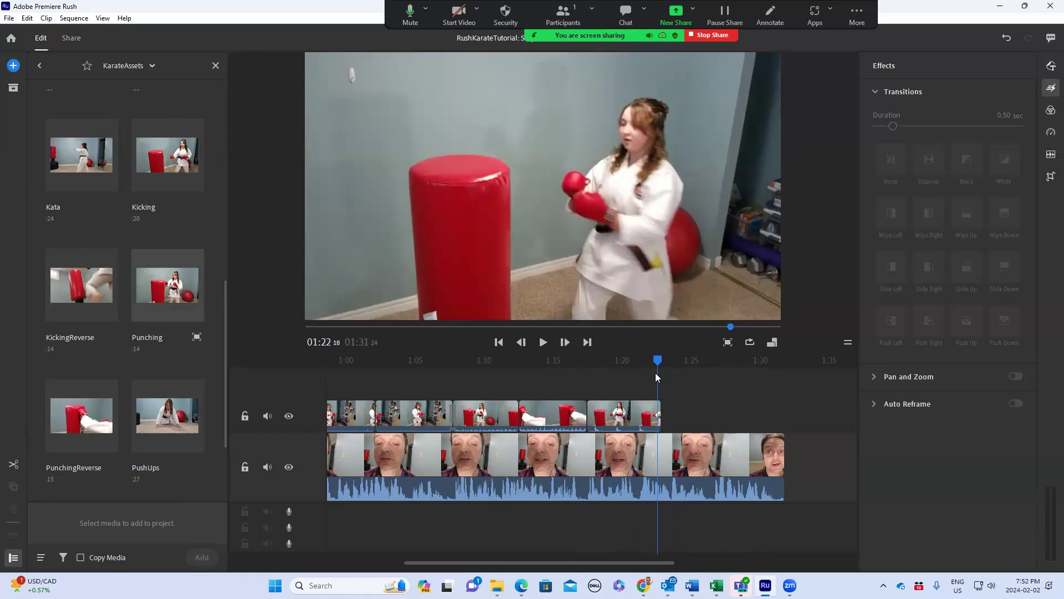
{"action": "left_click", "coordinate": [658, 412]}
{"action": "left_click_drag", "start_coordinate": [660, 412], "coordinate": [675, 412]}
{"action": "left_click_drag", "start_coordinate": [659, 363], "coordinate": [666, 364]}
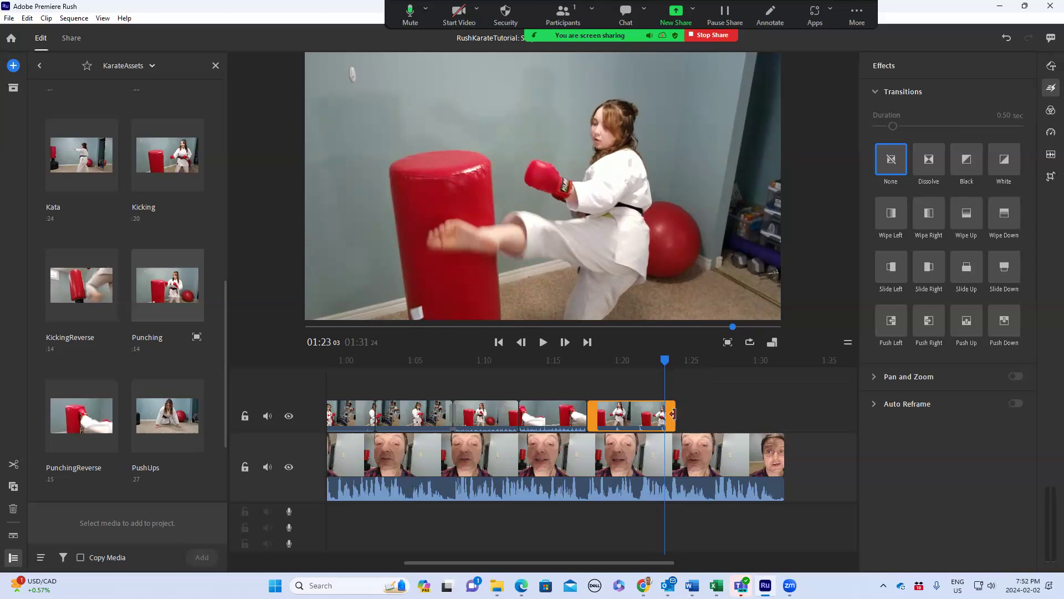
{"action": "left_click_drag", "start_coordinate": [670, 414], "coordinate": [665, 415]}
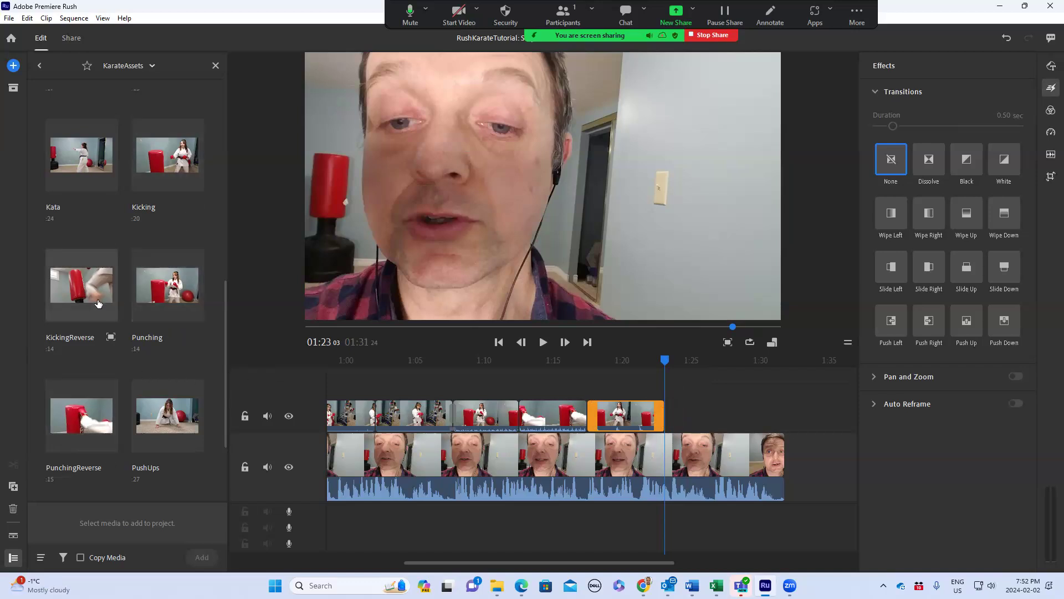
Step: Trim the start of KickingReverse.mp4 to 00:01:03 and place it directly after the Kicking clip on the overlay track
{"action": "left_click", "coordinate": [111, 338]}
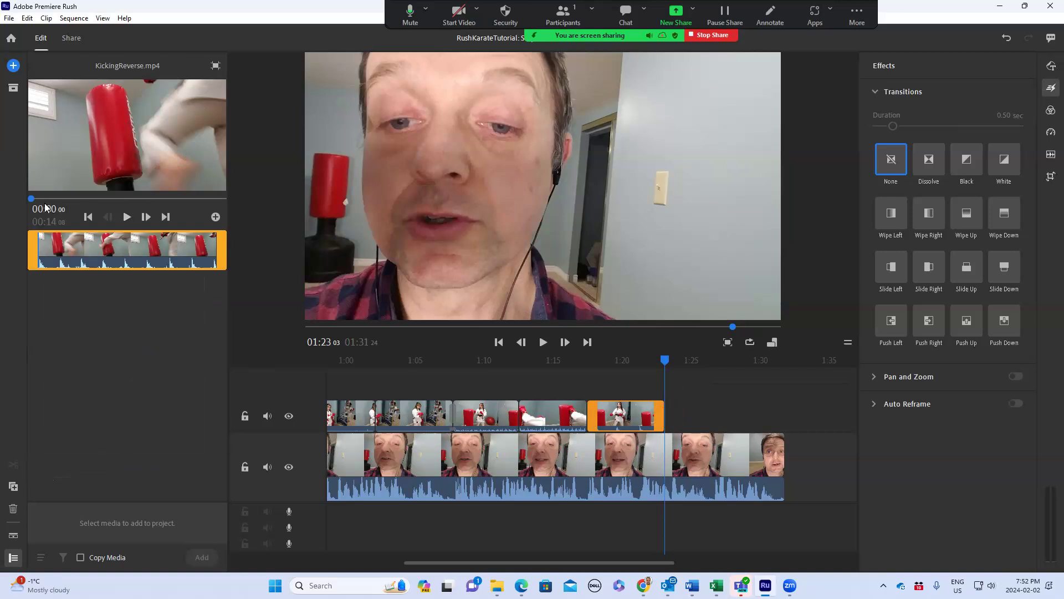
{"action": "left_click_drag", "start_coordinate": [31, 201], "coordinate": [34, 200]}
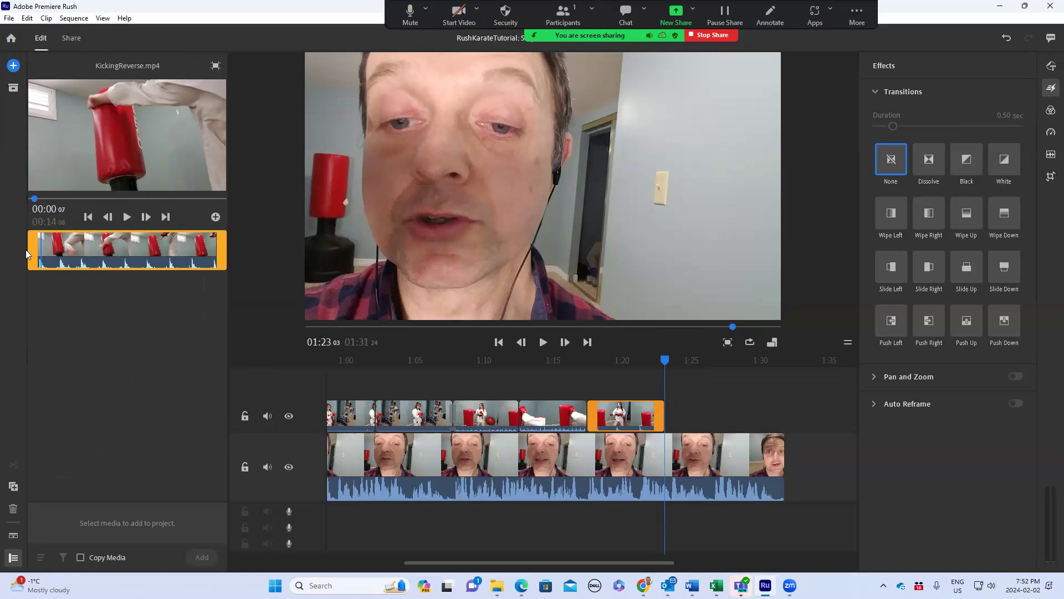
{"action": "left_click_drag", "start_coordinate": [27, 251], "coordinate": [49, 252]}
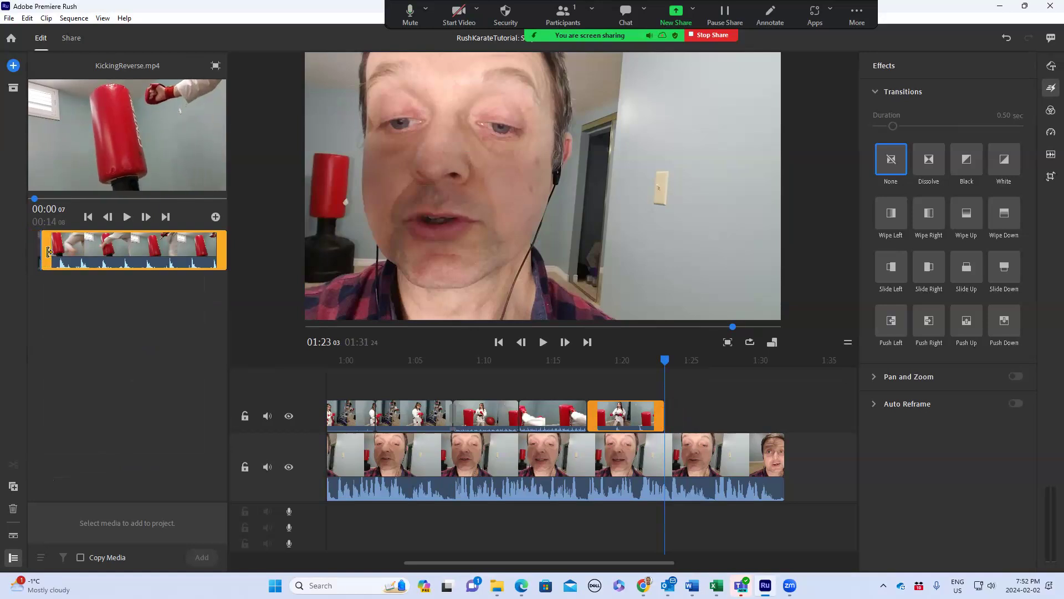
{"action": "left_click_drag", "start_coordinate": [407, 335], "coordinate": [668, 422]}
Step: Play across the Kicking to KickingReverse cut, then trim KickingReverse's start to 01:23:29 and move it back against Kicking
{"action": "left_click", "coordinate": [646, 364]}
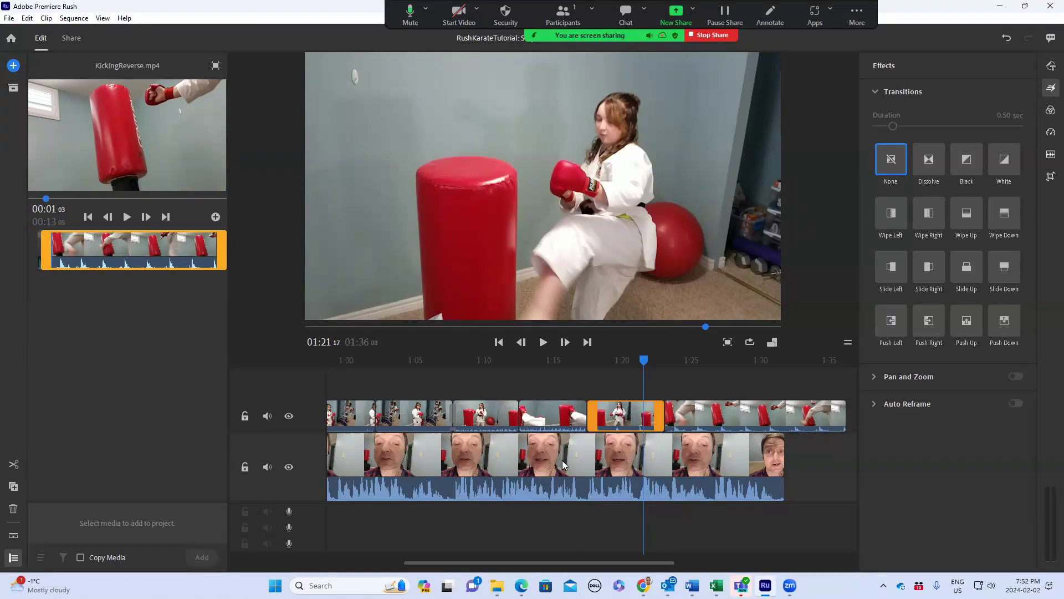
{"action": "key", "text": "space"}
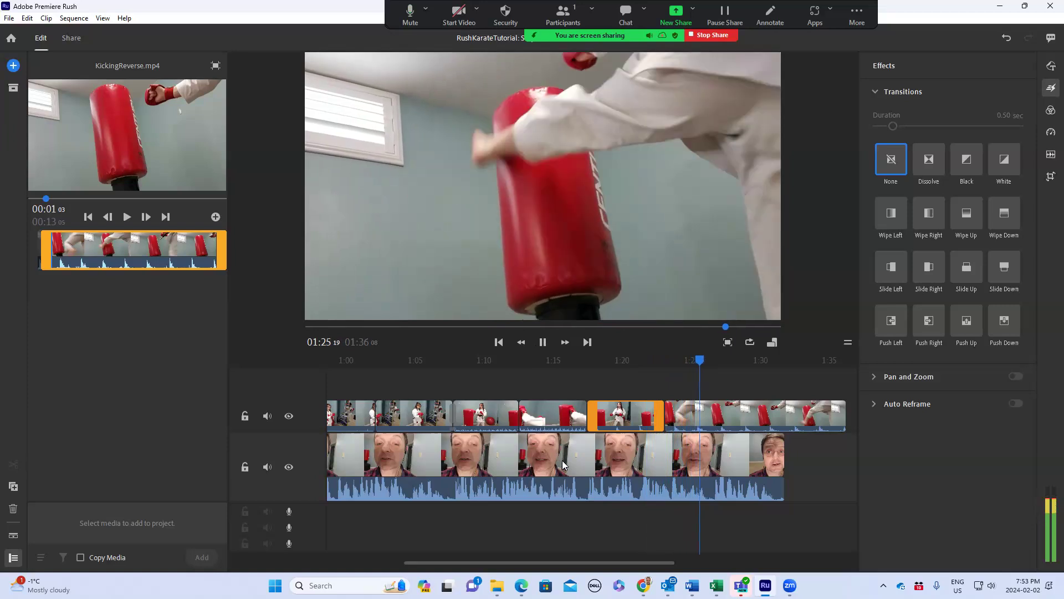
{"action": "key", "text": "space"}
{"action": "left_click_drag", "start_coordinate": [696, 358], "coordinate": [676, 375]}
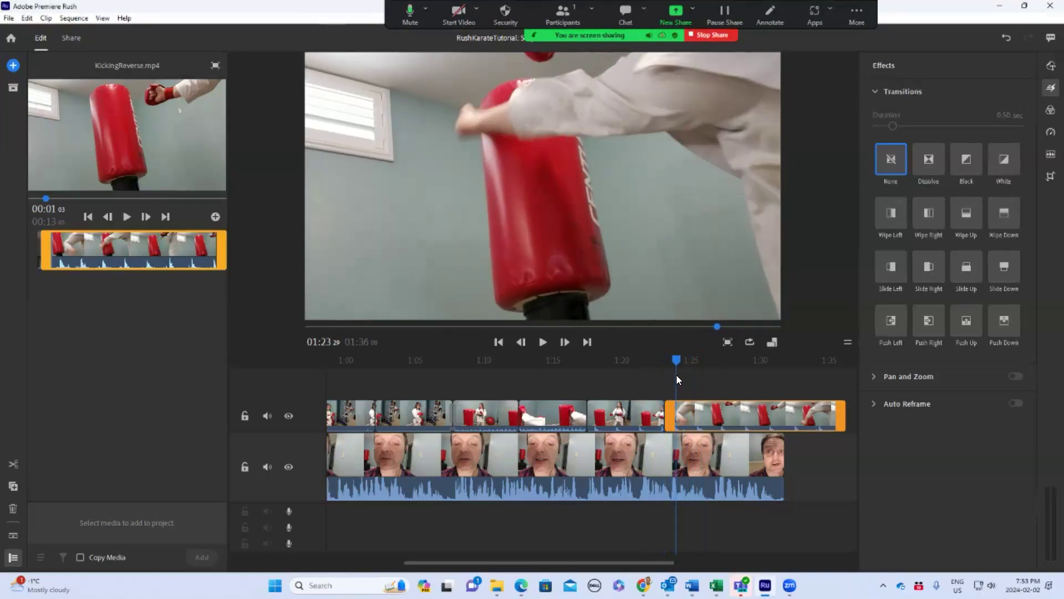
{"action": "key", "text": "equal"}
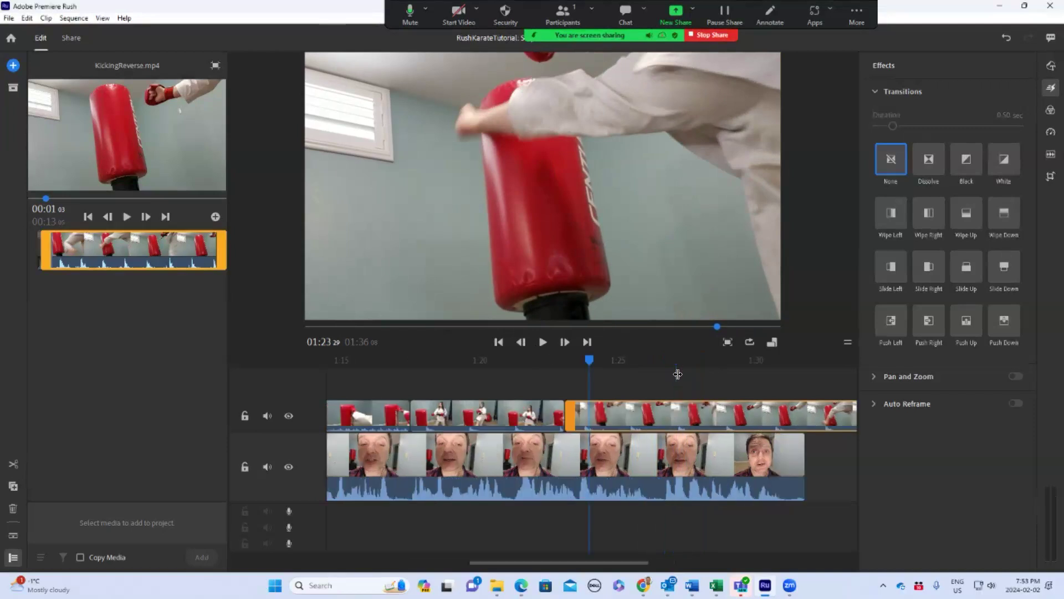
{"action": "left_click_drag", "start_coordinate": [565, 412], "coordinate": [590, 411]}
{"action": "left_click_drag", "start_coordinate": [664, 410], "coordinate": [658, 412]}
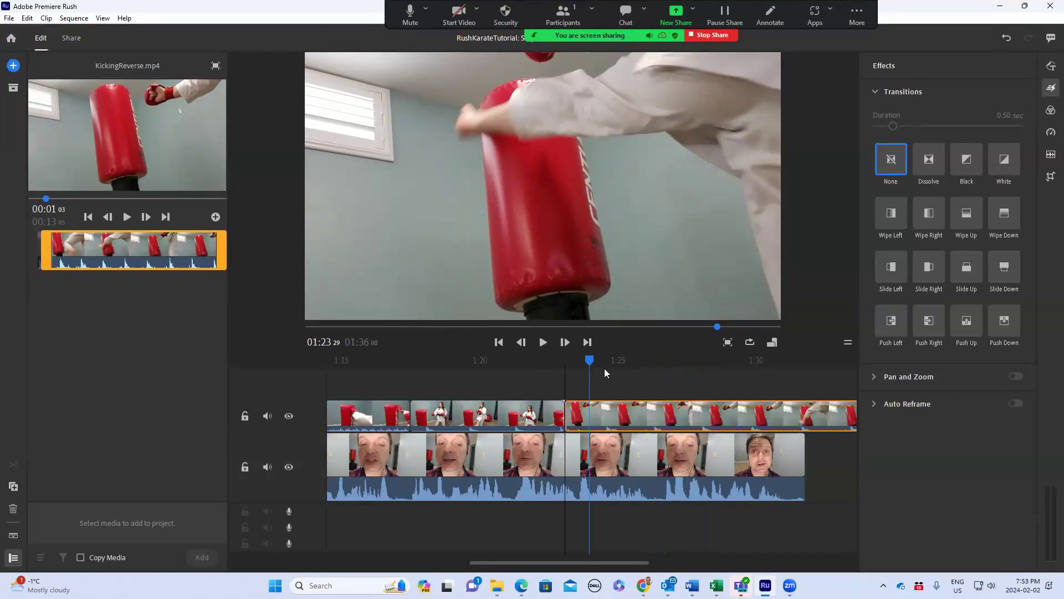
Step: Play KickingReverse past the end of the talking video and trim the end of KickingReverse to 01:33:23
{"action": "left_click_drag", "start_coordinate": [582, 372], "coordinate": [551, 377]}
{"action": "key", "text": "space"}
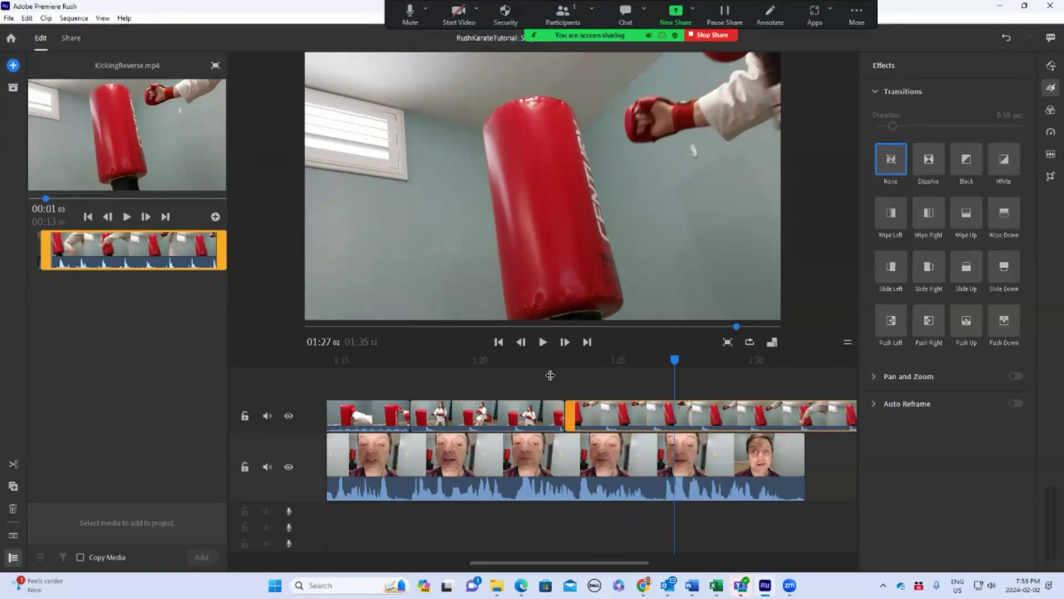
{"action": "key", "text": "space"}
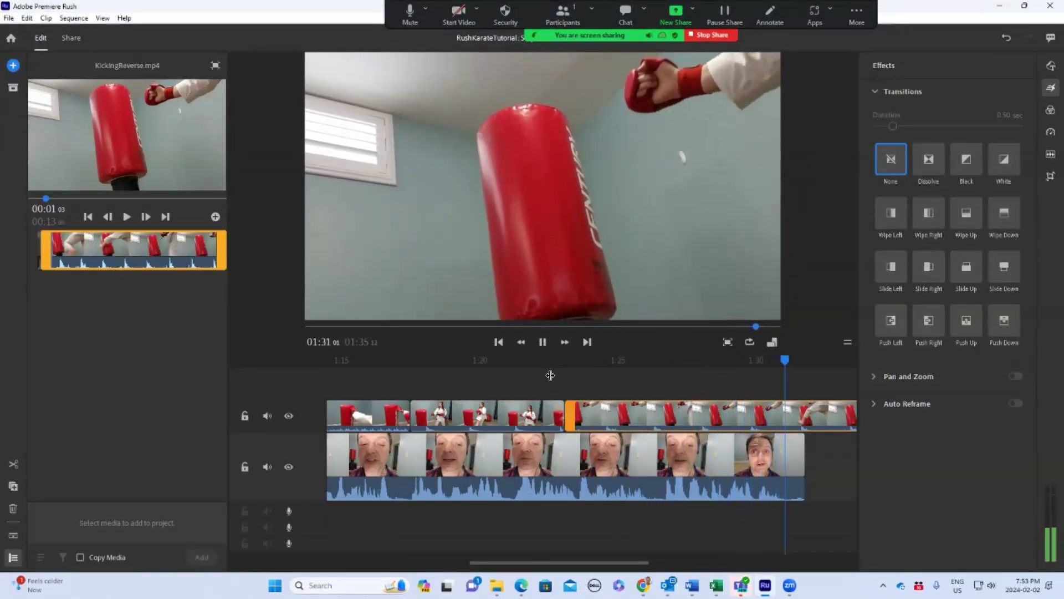
{"action": "key", "text": "space"}
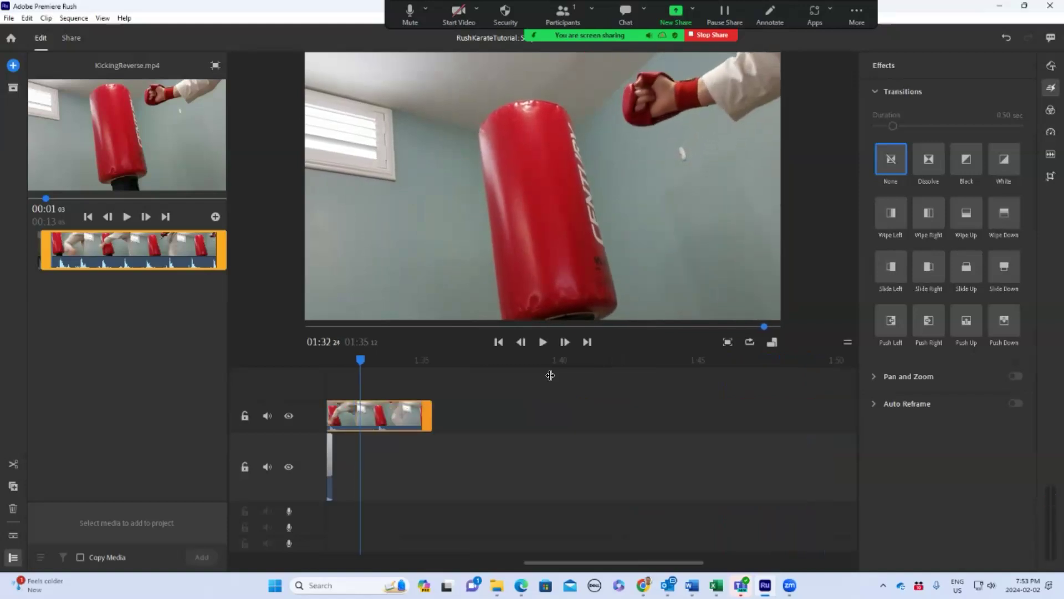
{"action": "key", "text": "space"}
{"action": "key", "text": "space"}
{"action": "key", "text": "space"}
{"action": "key", "text": "space"}
{"action": "left_click_drag", "start_coordinate": [414, 420], "coordinate": [387, 419]}
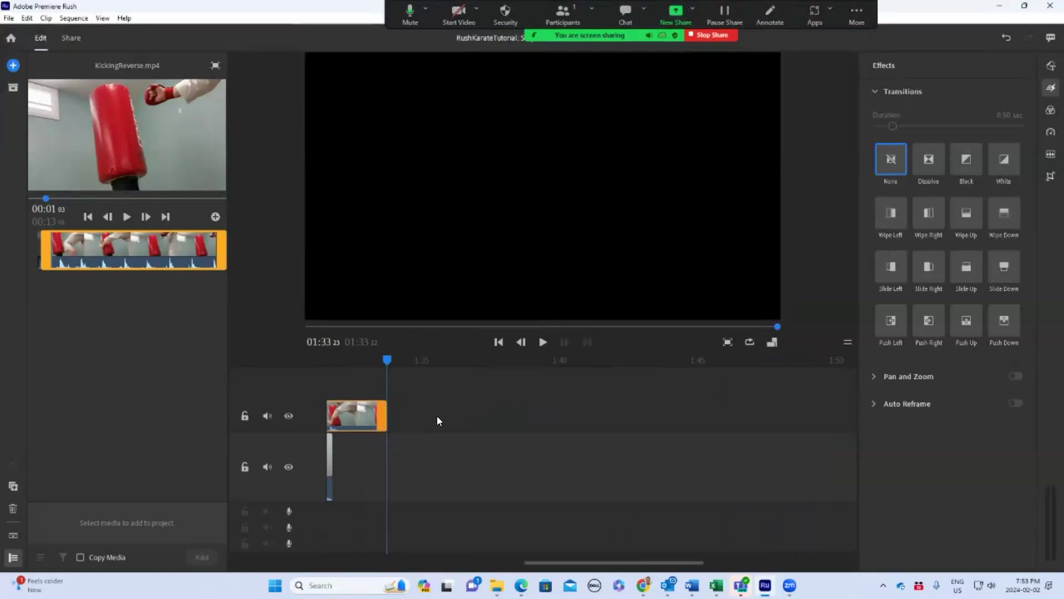
Step: Fit the whole sequence in view, close the KickingReverse preview and return the playhead to 00:00:00
{"action": "left_click_drag", "start_coordinate": [595, 561], "coordinate": [275, 548]}
{"action": "key", "text": "minus"}
{"action": "key", "text": "minus"}
{"action": "key", "text": "minus"}
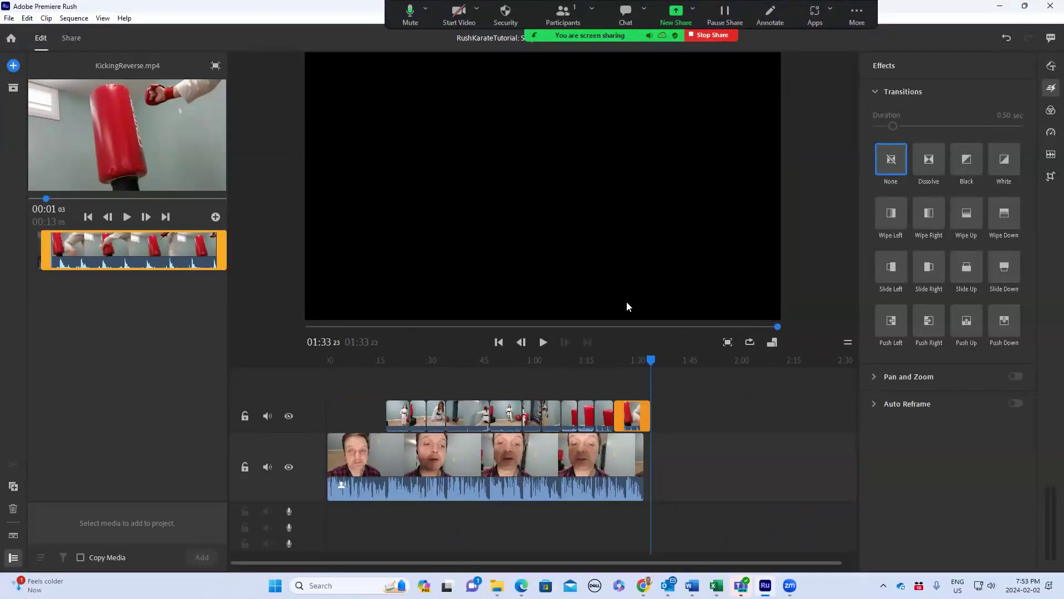
{"action": "left_click", "coordinate": [215, 65]}
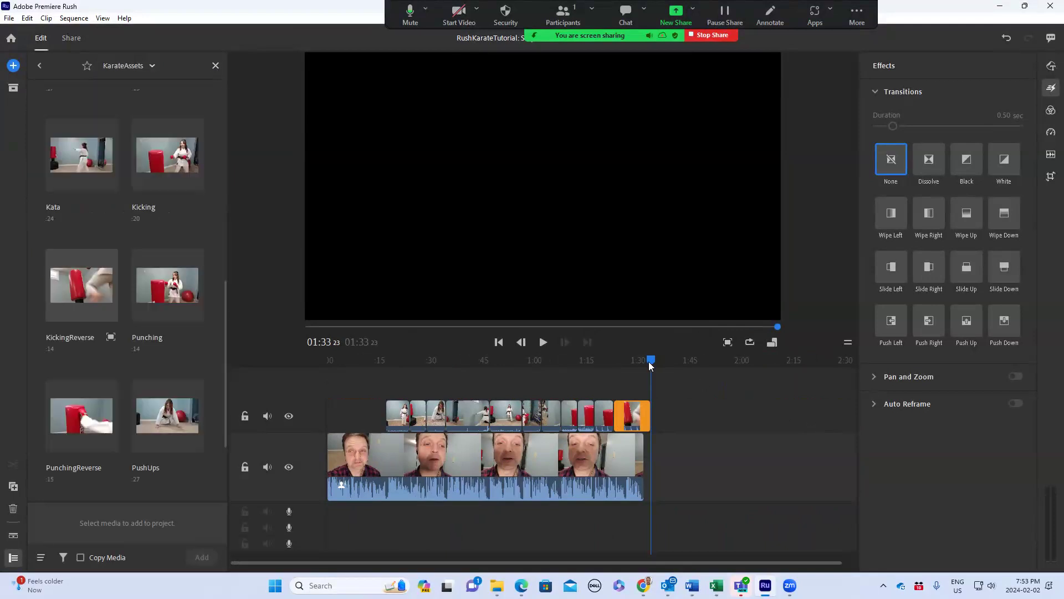
{"action": "left_click_drag", "start_coordinate": [652, 360], "coordinate": [319, 408]}
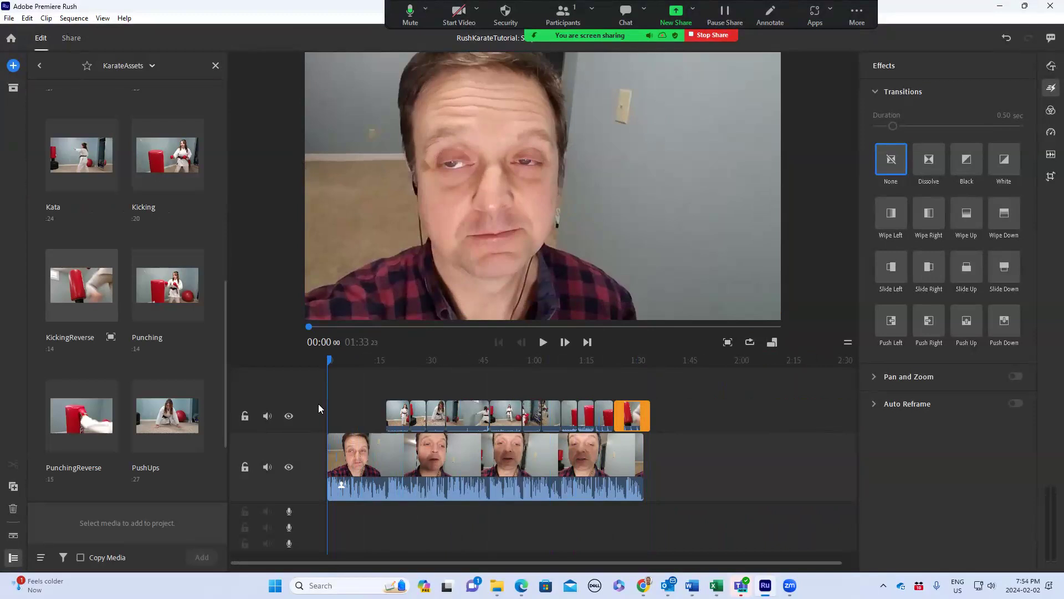
Step: Select the first overlay clip and play its opening section to check its sound against the talking video
{"action": "left_click_drag", "start_coordinate": [318, 408], "coordinate": [393, 413]}
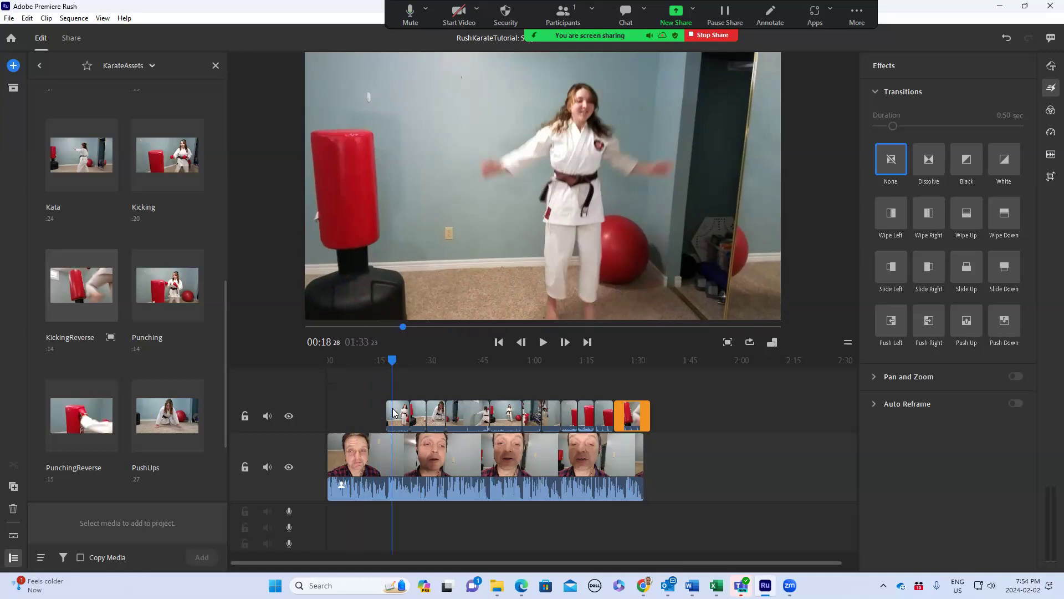
{"action": "left_click", "coordinate": [329, 410]}
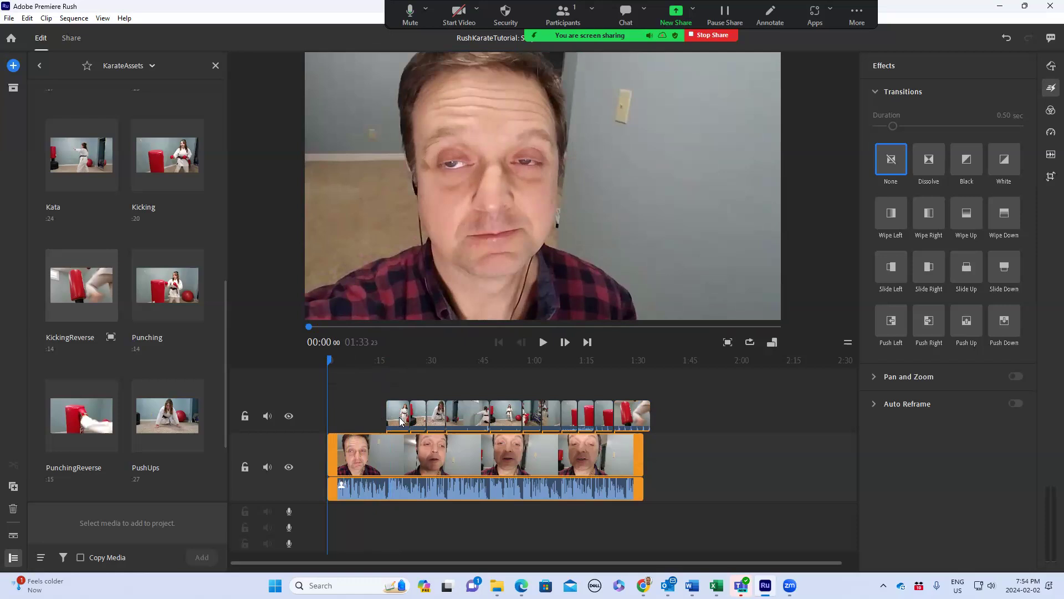
{"action": "left_click", "coordinate": [400, 422]}
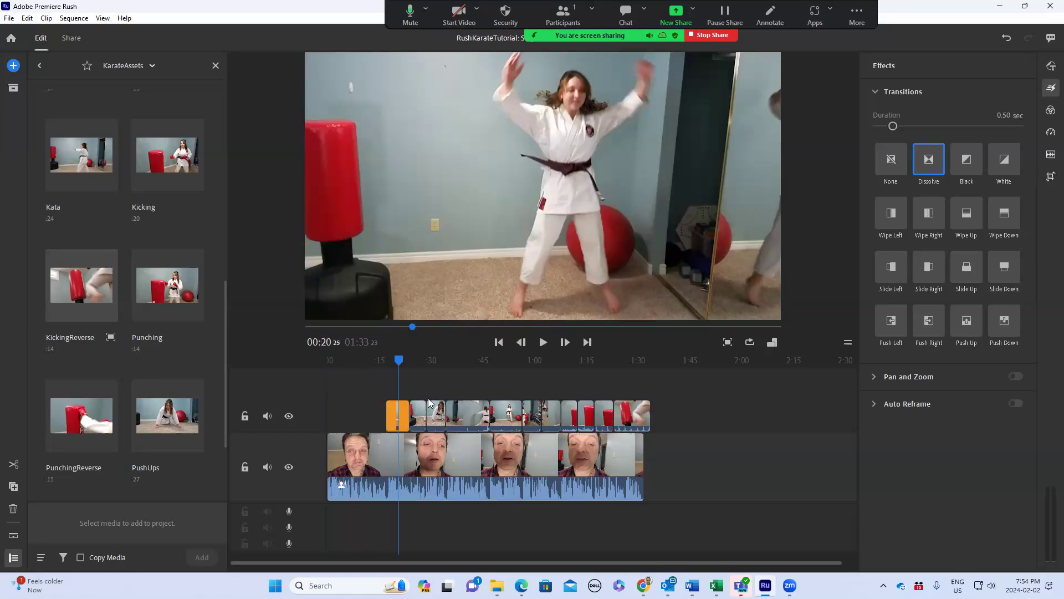
{"action": "left_click_drag", "start_coordinate": [399, 361], "coordinate": [392, 368]}
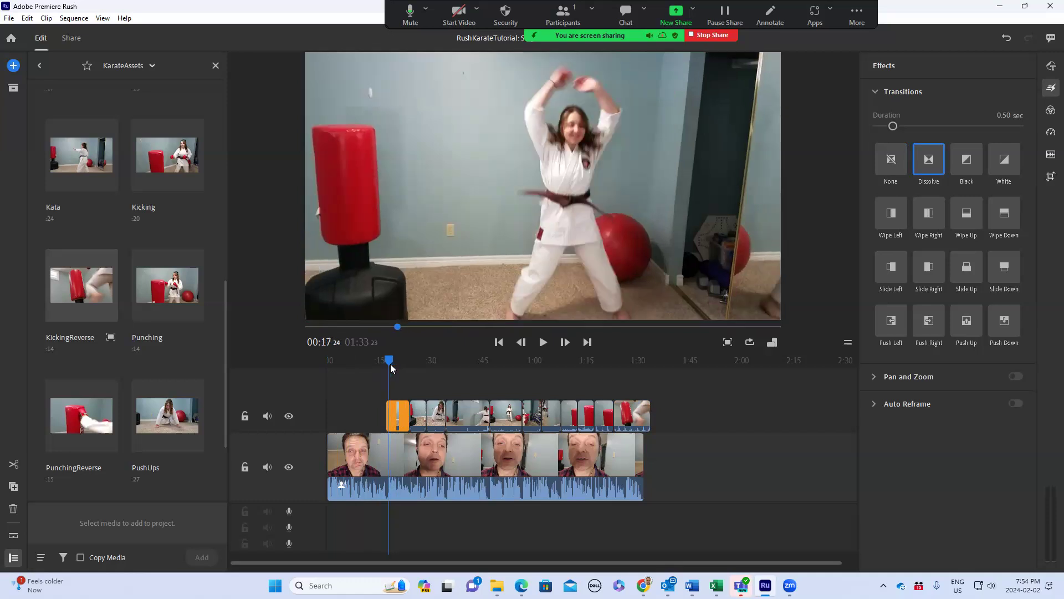
{"action": "key", "text": "space"}
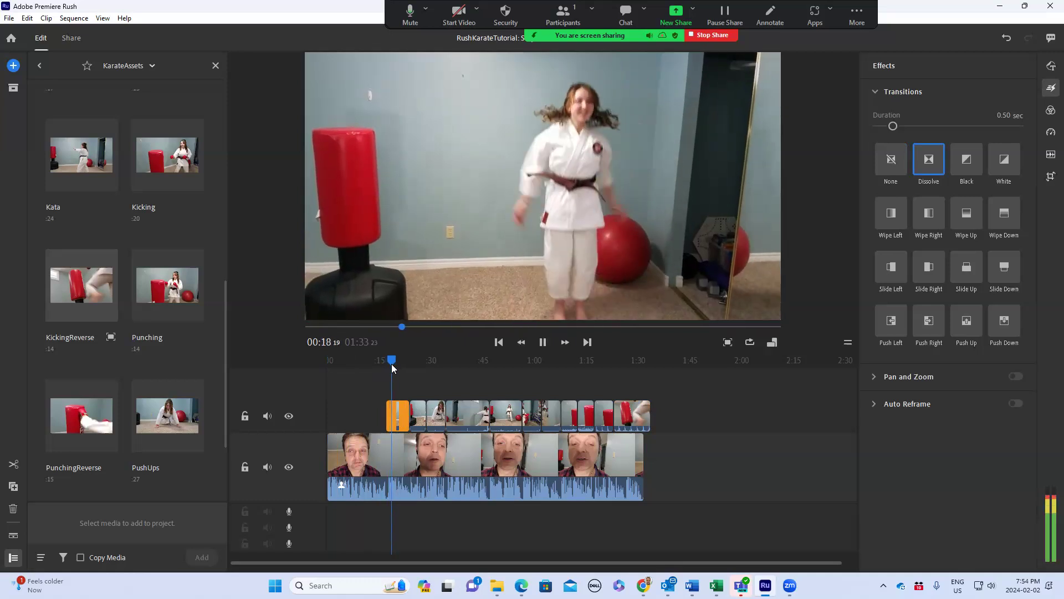
{"action": "key", "text": "space"}
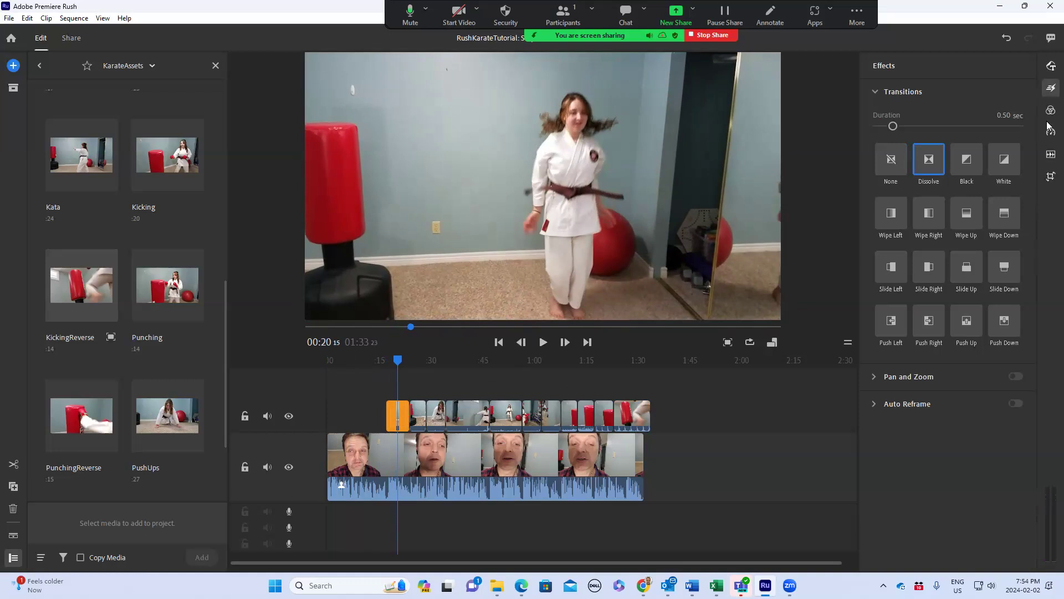
Step: Lower the first overlay clip's volume to 22 and play on into the second overlay clip to check the sound
{"action": "left_click", "coordinate": [1049, 157]}
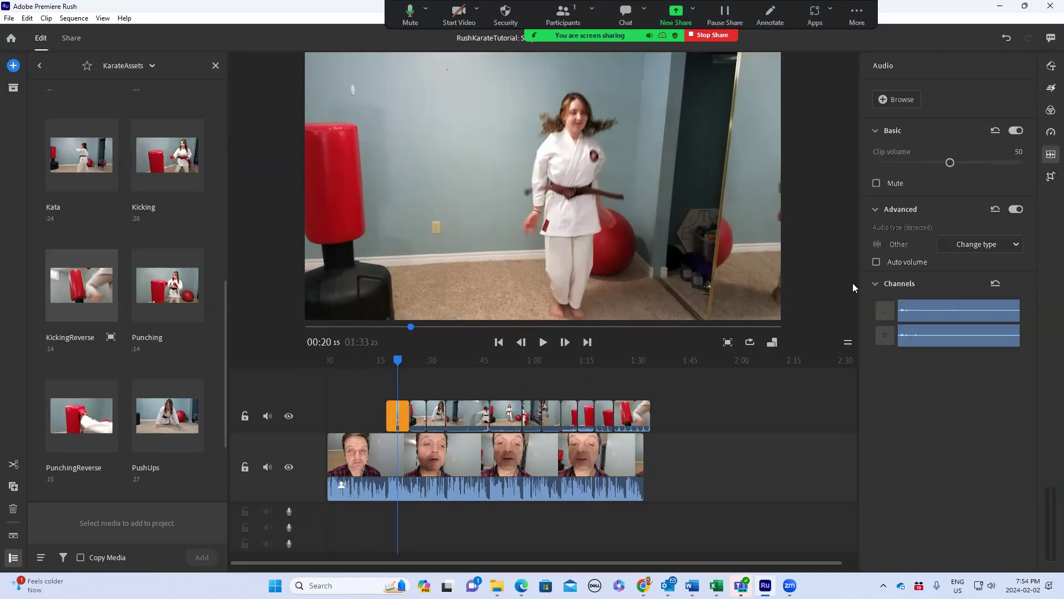
{"action": "left_click_drag", "start_coordinate": [950, 163], "coordinate": [909, 173]}
{"action": "key", "text": "space"}
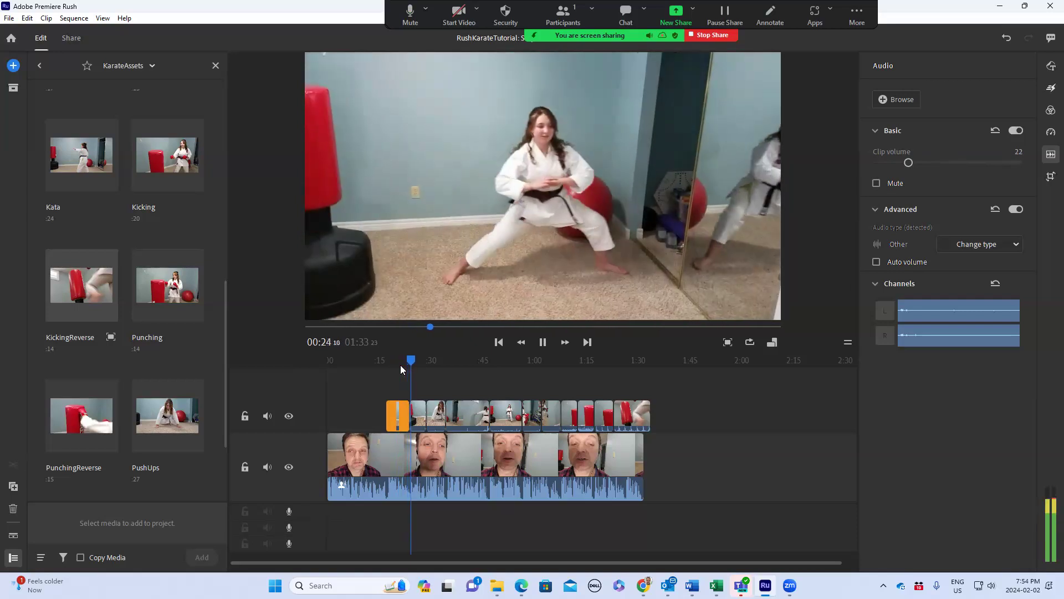
{"action": "key", "text": "space"}
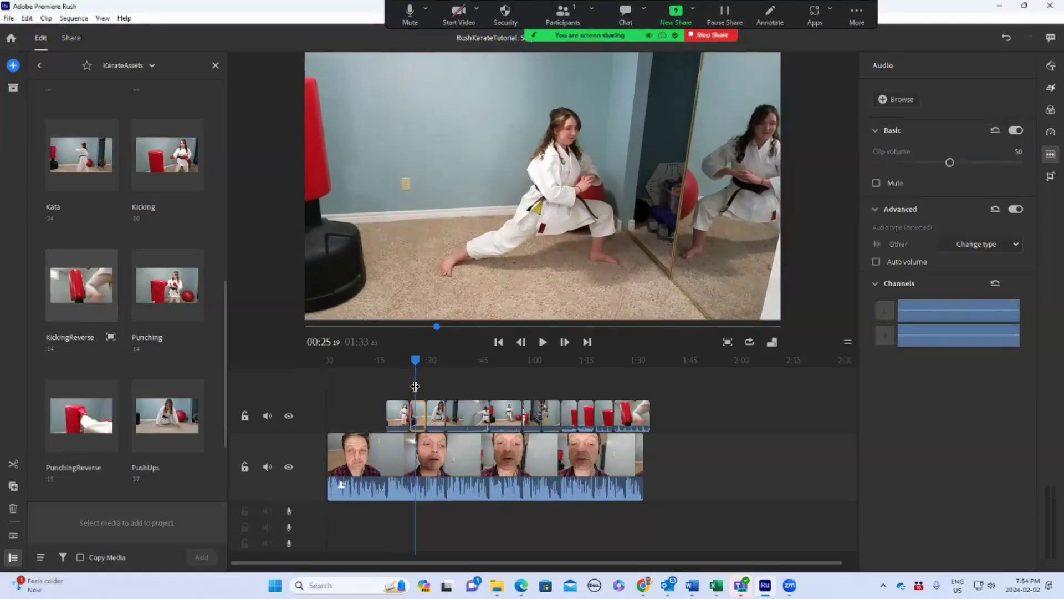
Step: Set the clip volume of the ten remaining overlay clips together to 22, then deselect them
{"action": "left_click_drag", "start_coordinate": [416, 385], "coordinate": [697, 416]}
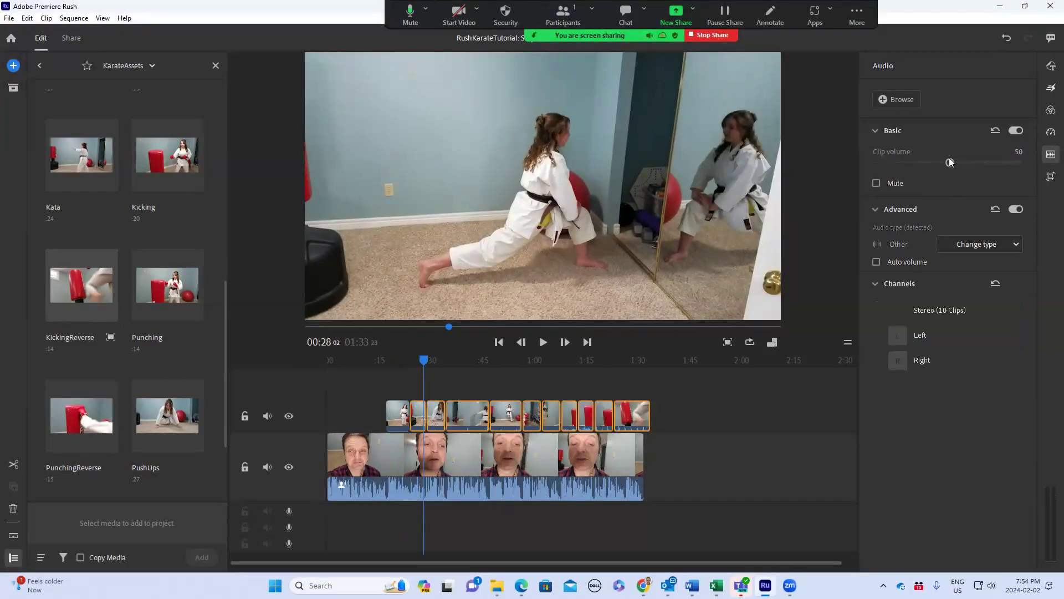
{"action": "left_click_drag", "start_coordinate": [950, 162], "coordinate": [933, 165]}
{"action": "left_click_drag", "start_coordinate": [910, 166], "coordinate": [907, 167]}
{"action": "left_click", "coordinate": [711, 385]}
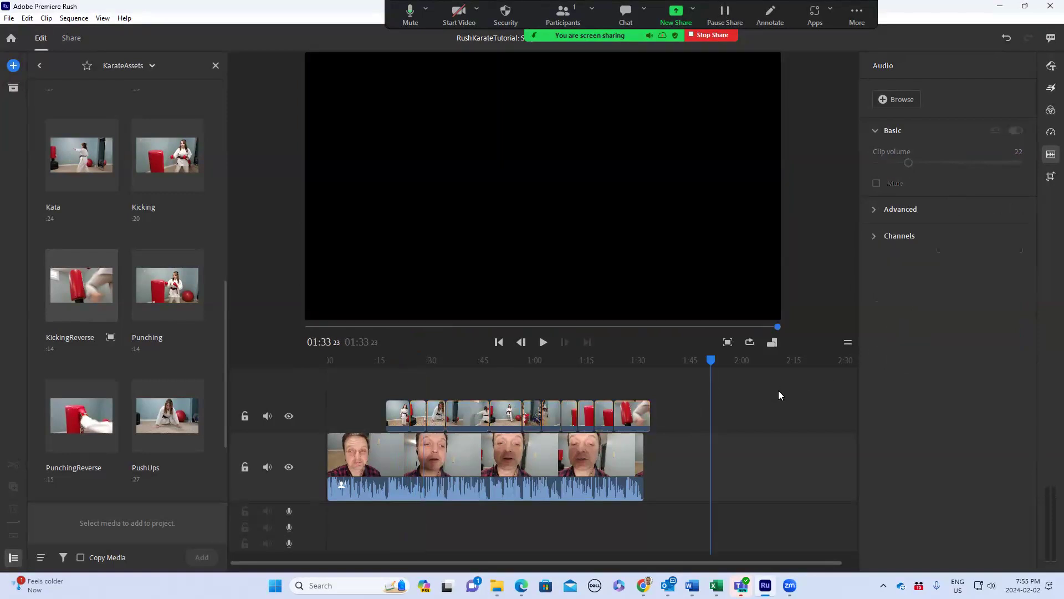
Step: Scrub back through the sequence to 00:00:00 and close the KarateAssets media browser
{"action": "left_click_drag", "start_coordinate": [717, 363], "coordinate": [640, 419]}
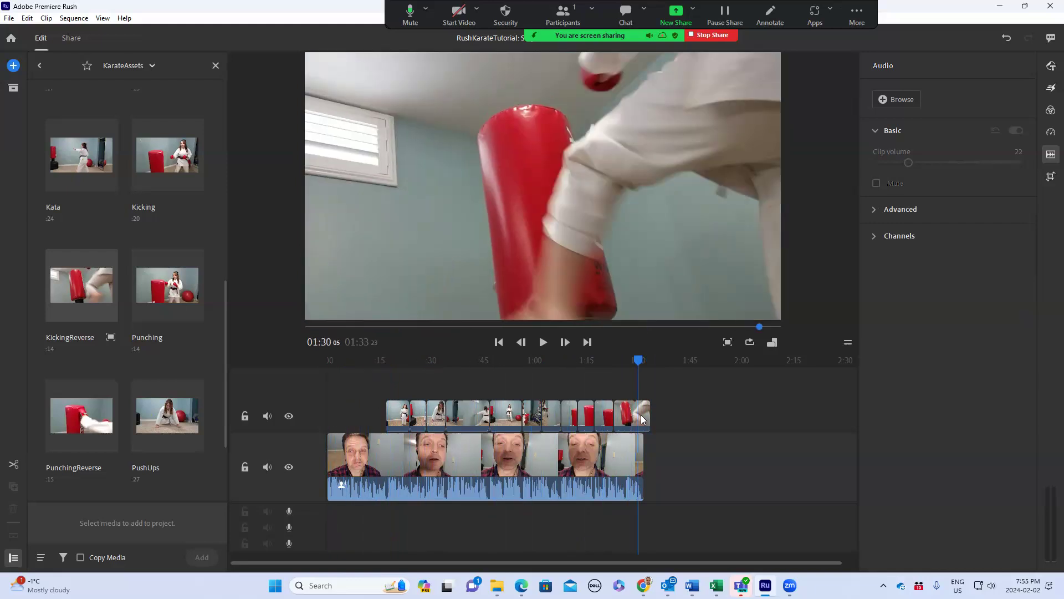
{"action": "left_click", "coordinate": [540, 433]}
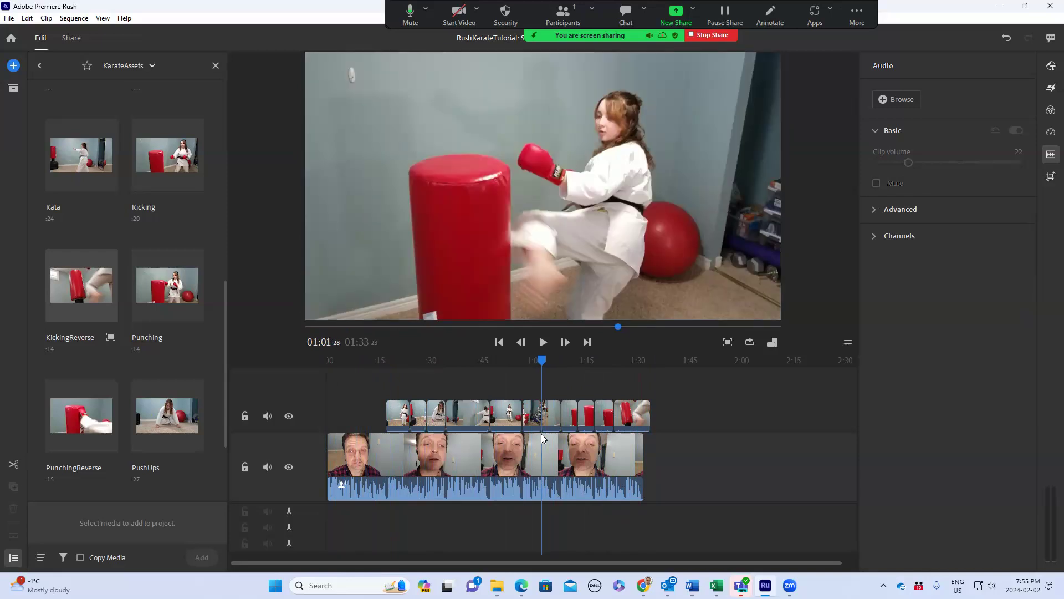
{"action": "left_click_drag", "start_coordinate": [501, 438], "coordinate": [319, 435]}
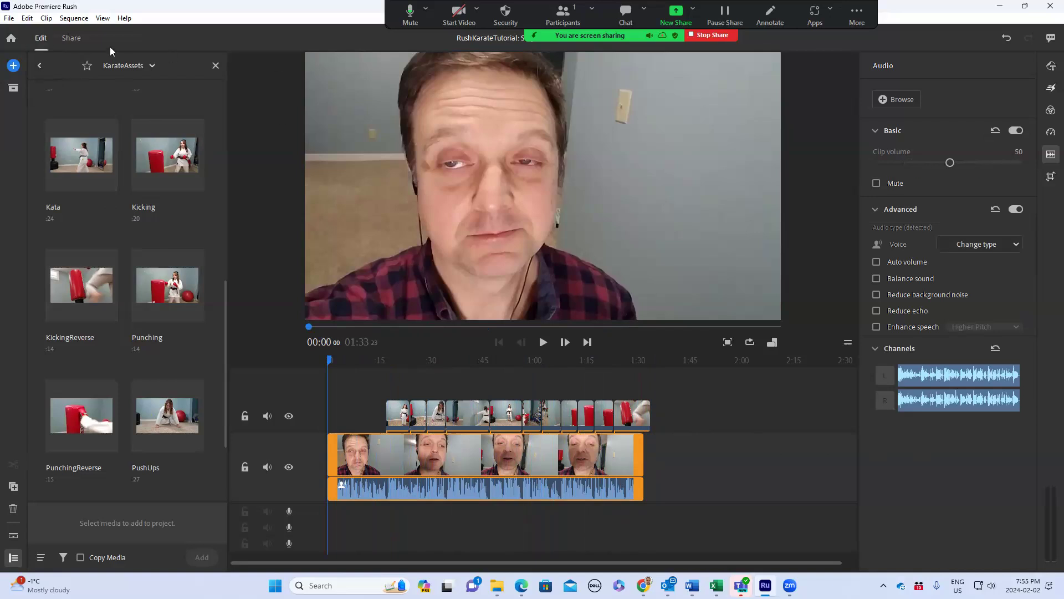
{"action": "left_click", "coordinate": [213, 66]}
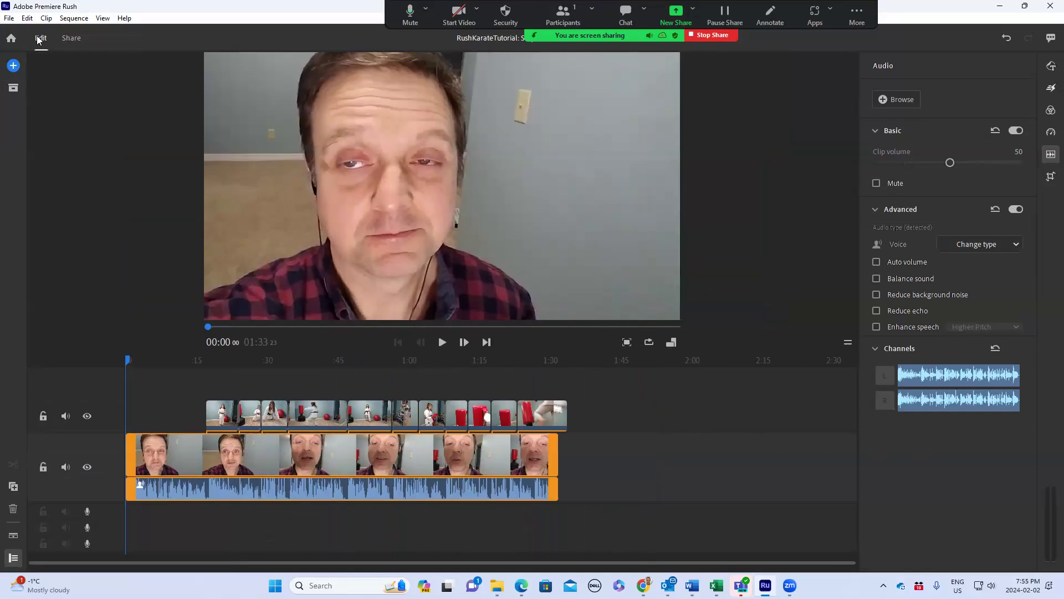
Step: Open the built-in audio library and select the EDM Pop Chains soundtrack
{"action": "left_click", "coordinate": [12, 66]}
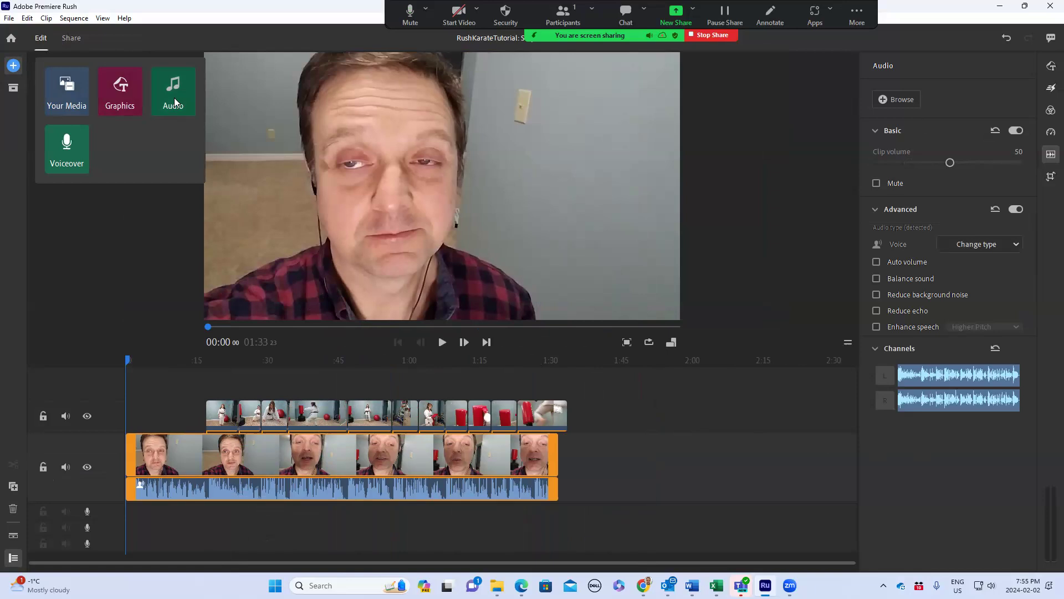
{"action": "left_click", "coordinate": [175, 98]}
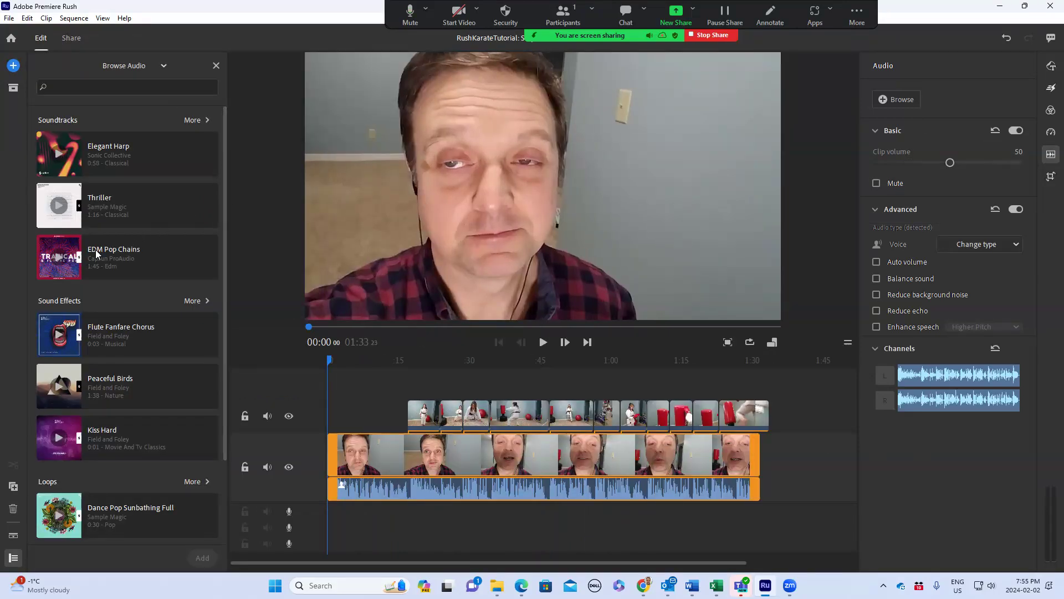
{"action": "left_click", "coordinate": [60, 261]}
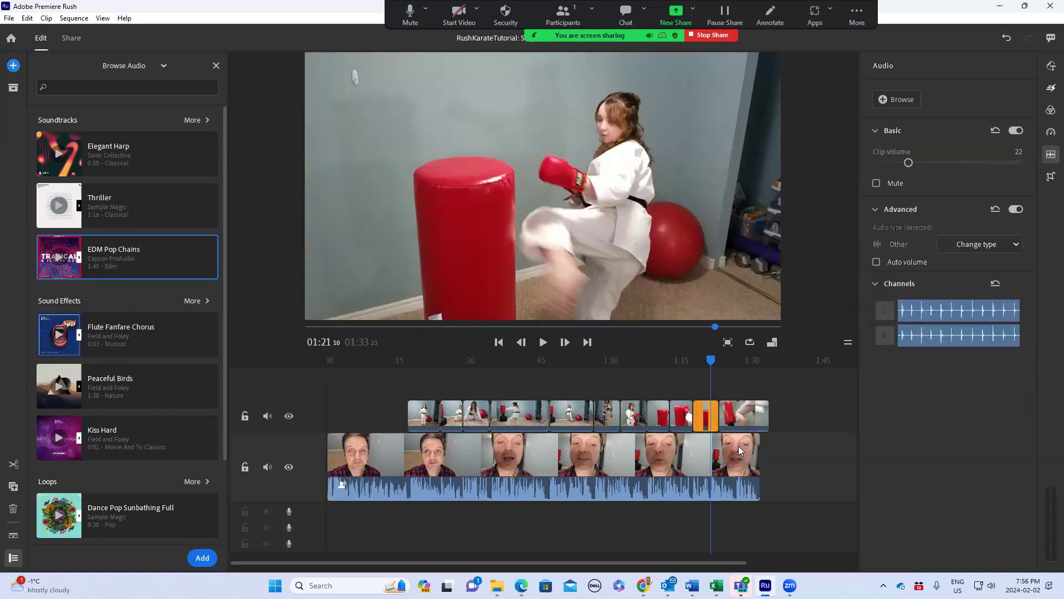
Step: Play back the first moments of the sequence from the start to check the sound without music
{"action": "left_click_drag", "start_coordinate": [711, 362], "coordinate": [303, 368]}
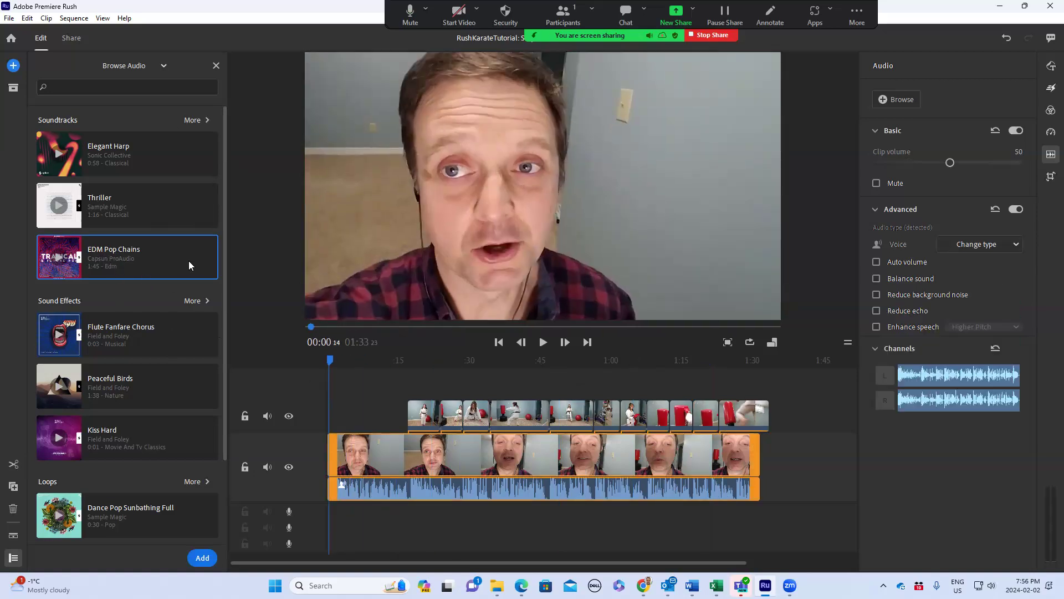
{"action": "left_click", "coordinate": [412, 510]}
{"action": "left_click_drag", "start_coordinate": [711, 360], "coordinate": [315, 366]}
{"action": "key", "text": "space"}
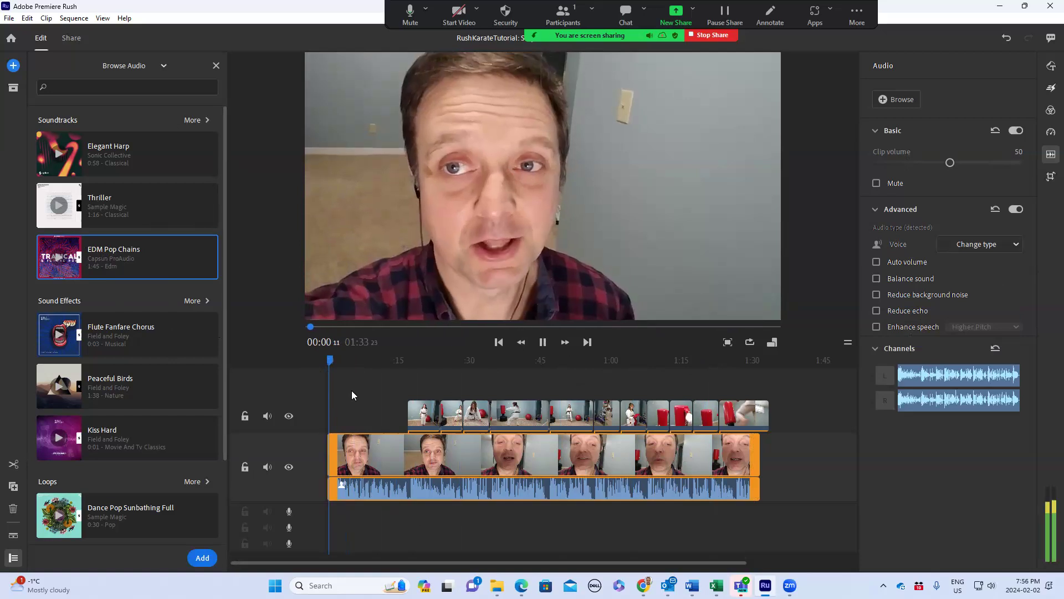
{"action": "key", "text": "space"}
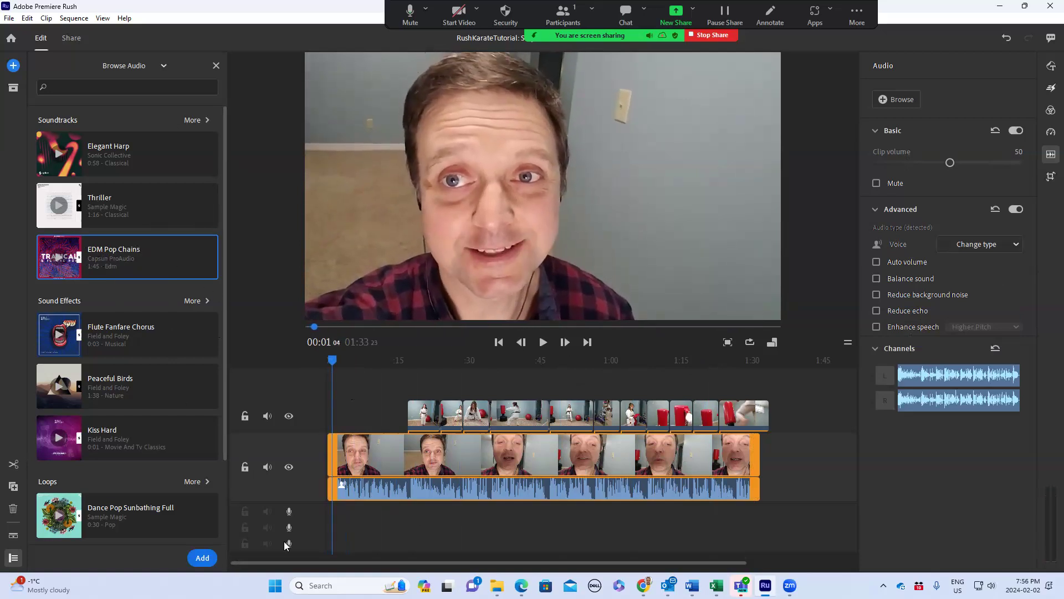
{"action": "scroll", "coordinate": [509, 522], "scroll_direction": "right", "scroll_amount": 1}
{"action": "scroll", "coordinate": [509, 522], "scroll_direction": "left", "scroll_amount": 1}
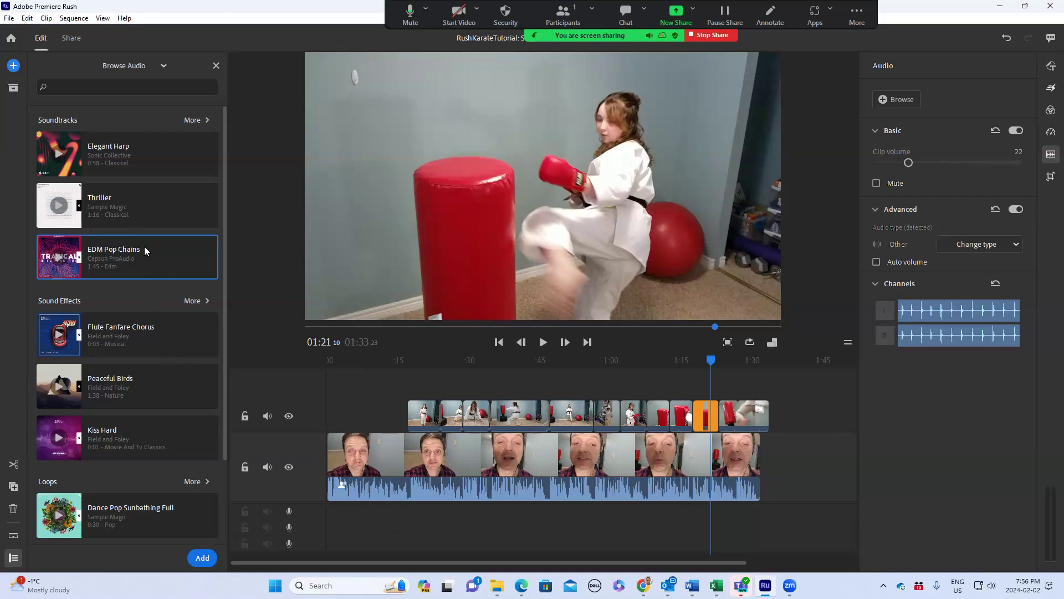
Step: Add the EDM Pop Chains soundtrack to the first audio track and move it to the start of the timeline
{"action": "left_click", "coordinate": [205, 557]}
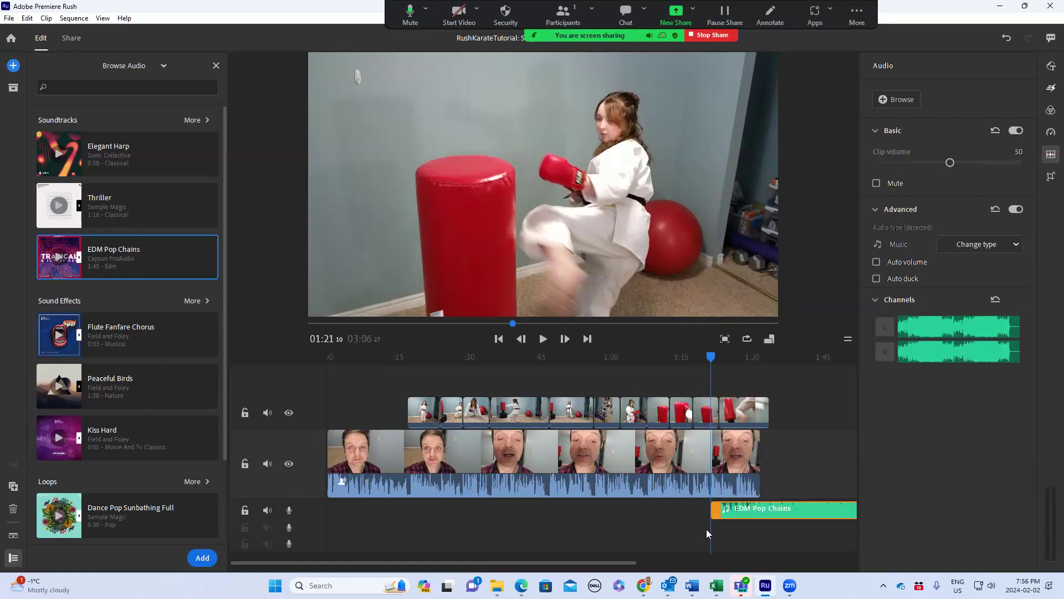
{"action": "left_click_drag", "start_coordinate": [798, 512], "coordinate": [723, 511]}
{"action": "left_click_drag", "start_coordinate": [516, 508], "coordinate": [411, 504]}
Step: Play back the first few seconds of the sequence from the start to hear the speech together with the music
{"action": "left_click_drag", "start_coordinate": [711, 361], "coordinate": [314, 371]}
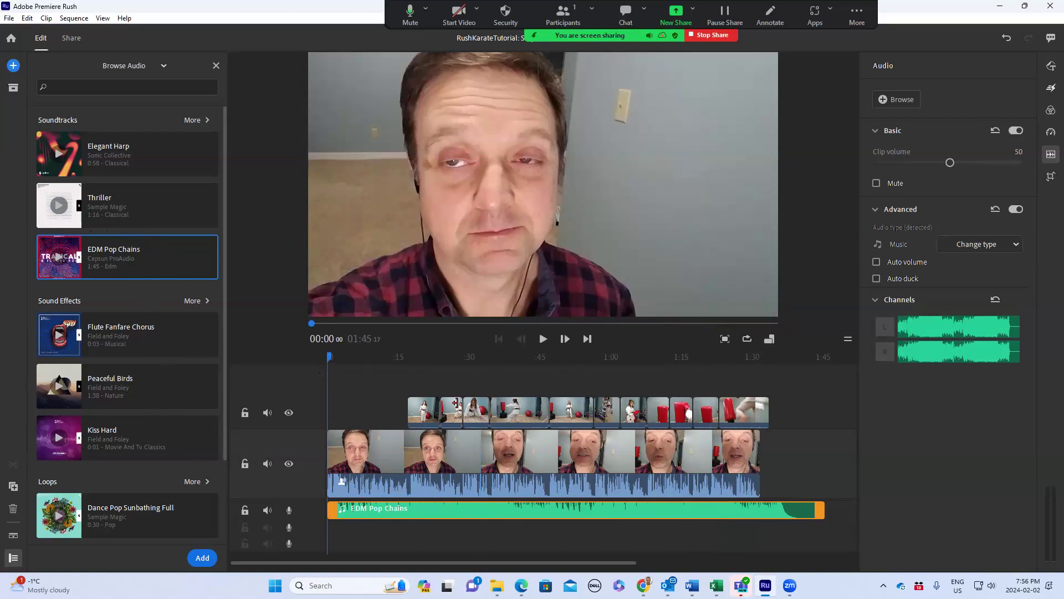
{"action": "key", "text": "space"}
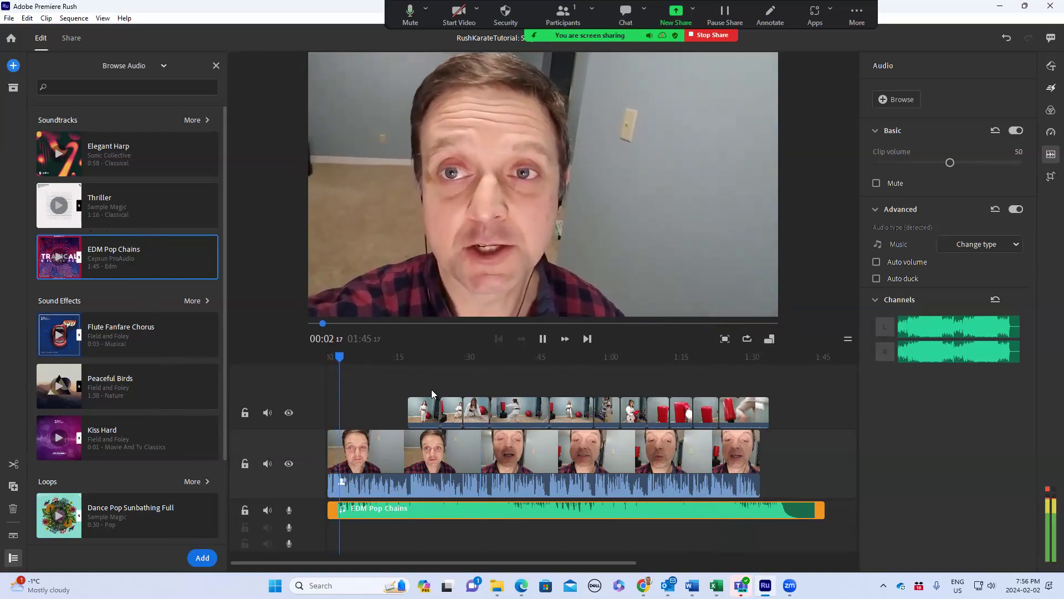
{"action": "key", "text": "space"}
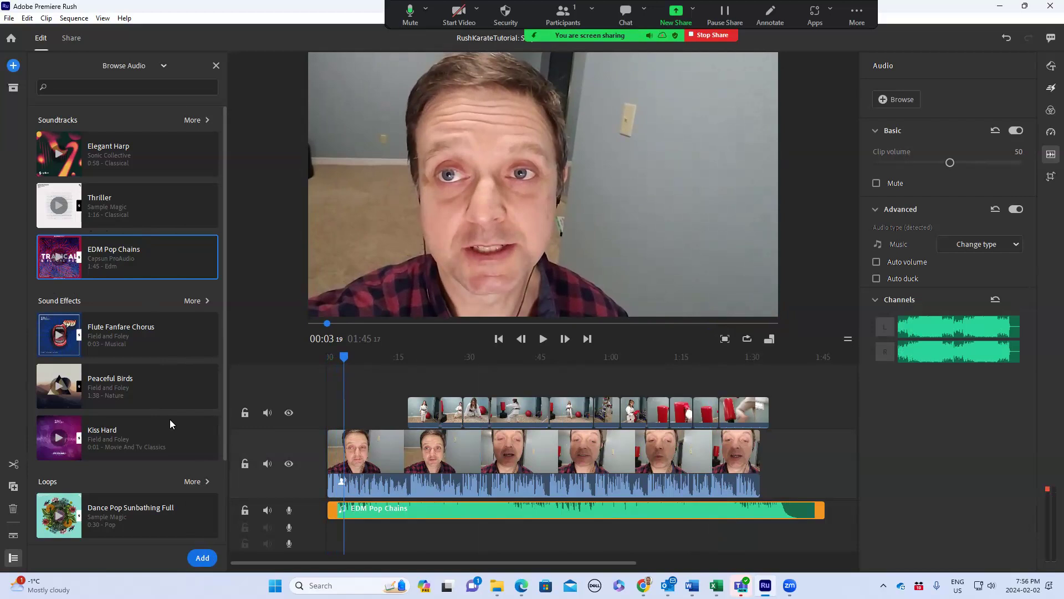
Step: Open the Titles collection of graphics templates and look through the styles for a suitable opening title
{"action": "left_click", "coordinate": [1050, 67]}
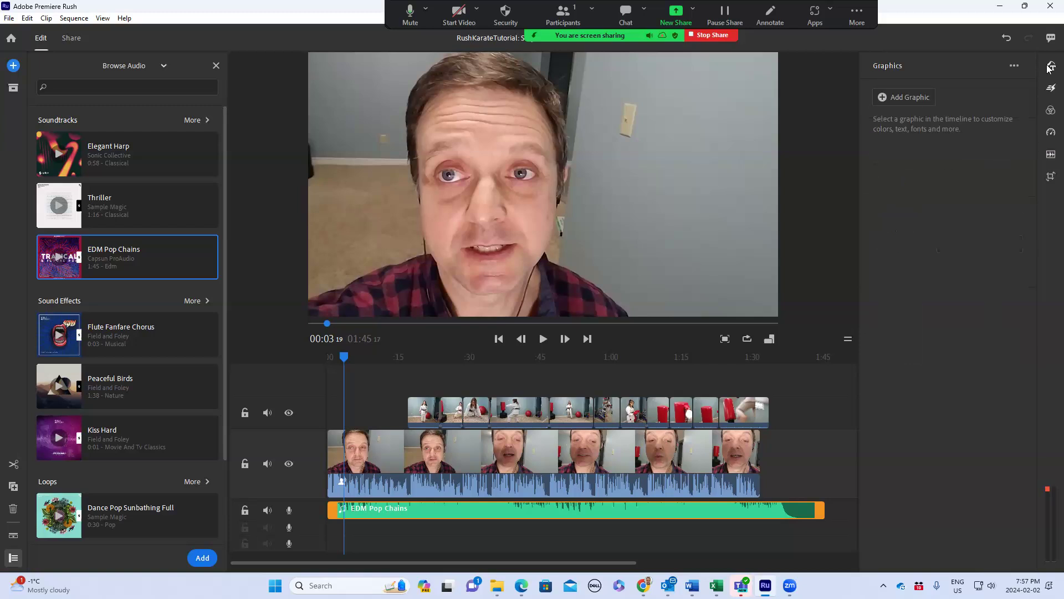
{"action": "left_click", "coordinate": [907, 97]}
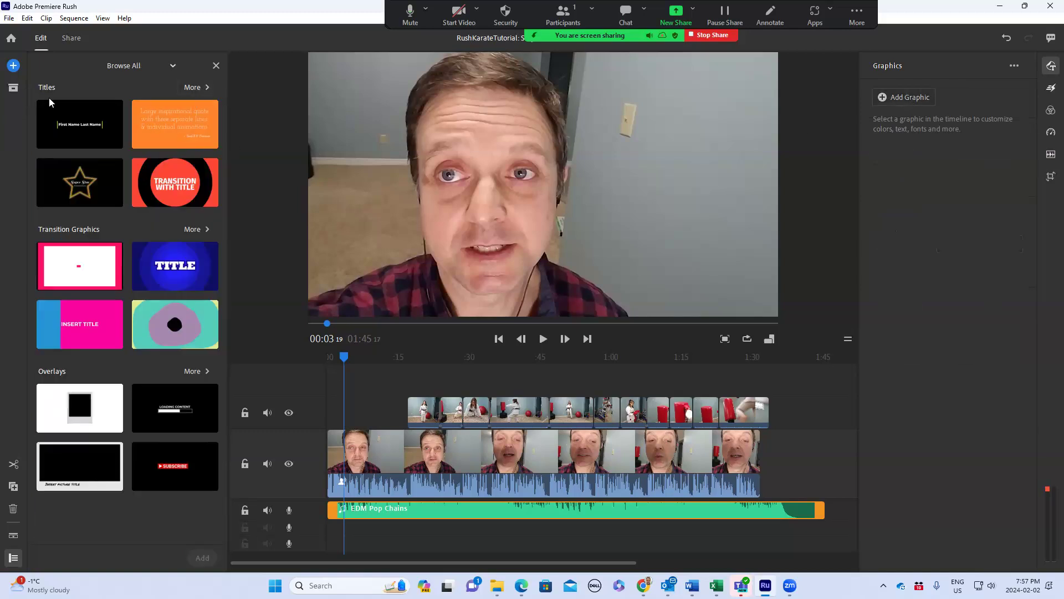
{"action": "left_click", "coordinate": [188, 88]}
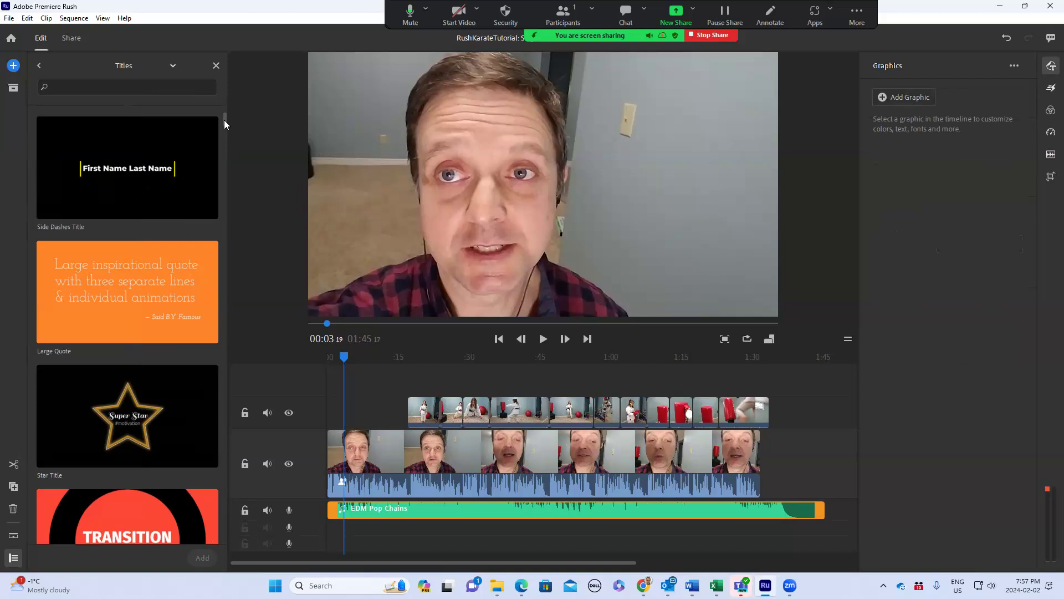
{"action": "scroll", "coordinate": [224, 125], "scroll_direction": "down", "scroll_amount": 10}
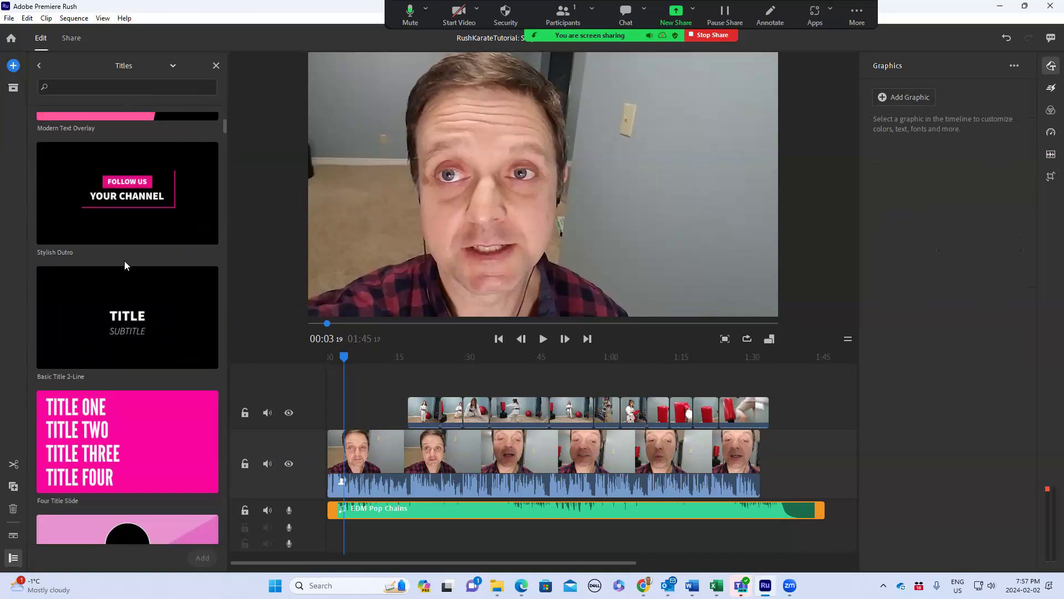
{"action": "scroll", "coordinate": [124, 261], "scroll_direction": "down", "scroll_amount": 15}
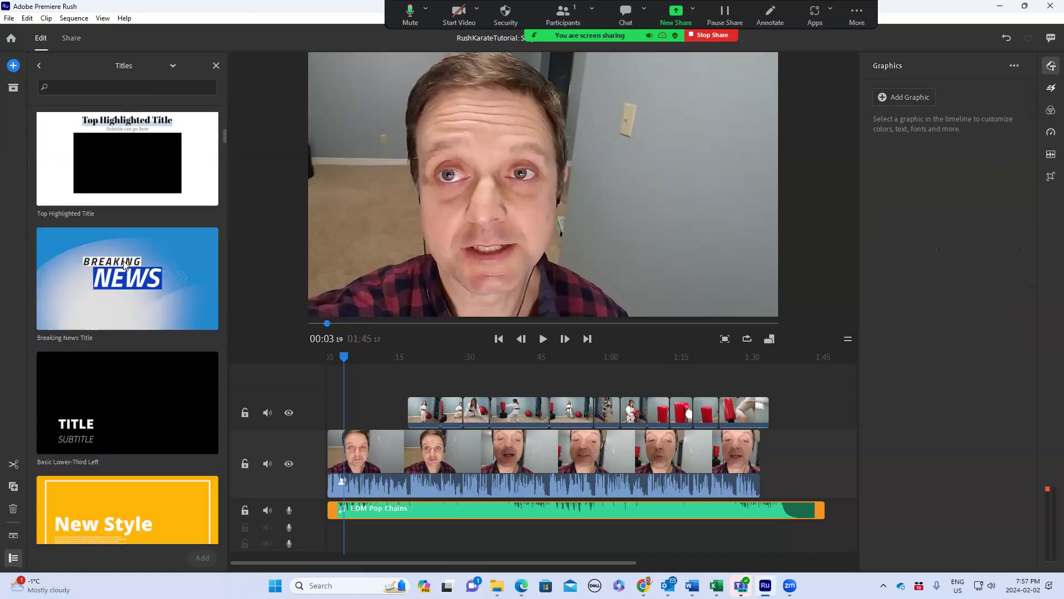
{"action": "scroll", "coordinate": [124, 265], "scroll_direction": "down", "scroll_amount": 5}
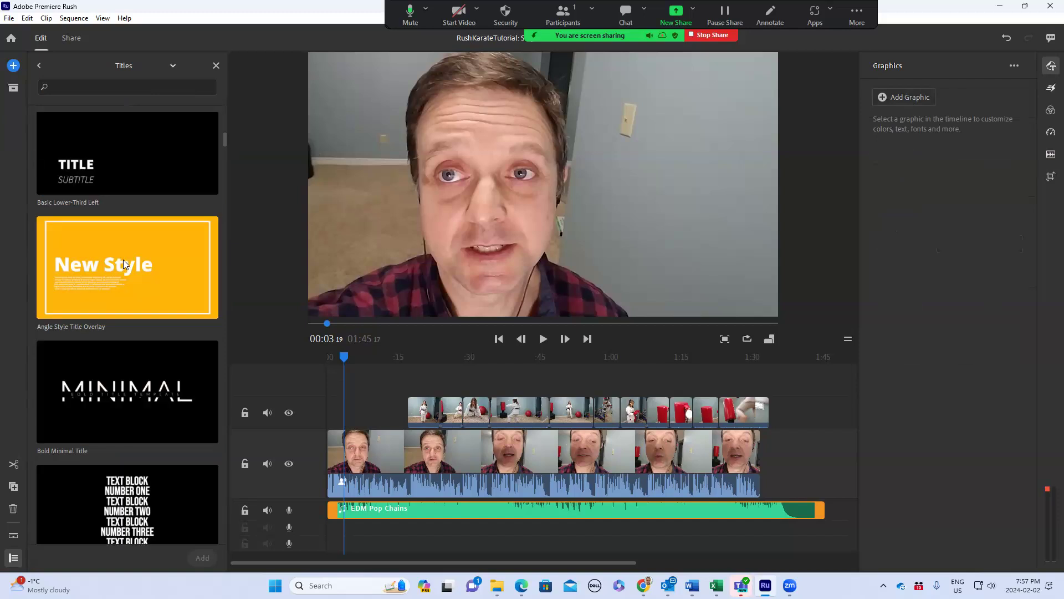
{"action": "scroll", "coordinate": [123, 259], "scroll_direction": "down", "scroll_amount": 10}
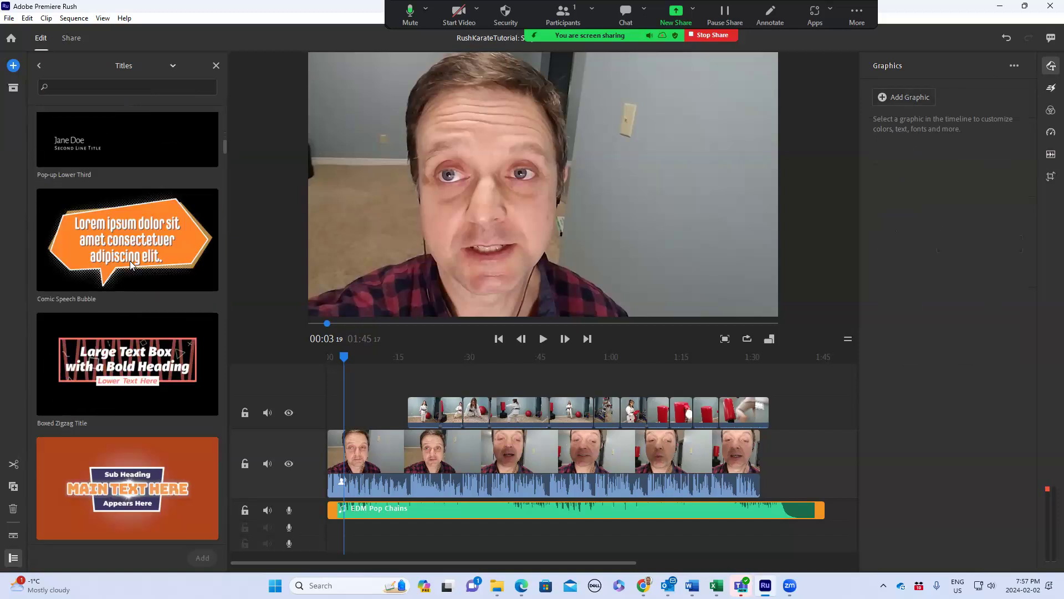
{"action": "scroll", "coordinate": [131, 265], "scroll_direction": "down", "scroll_amount": 15}
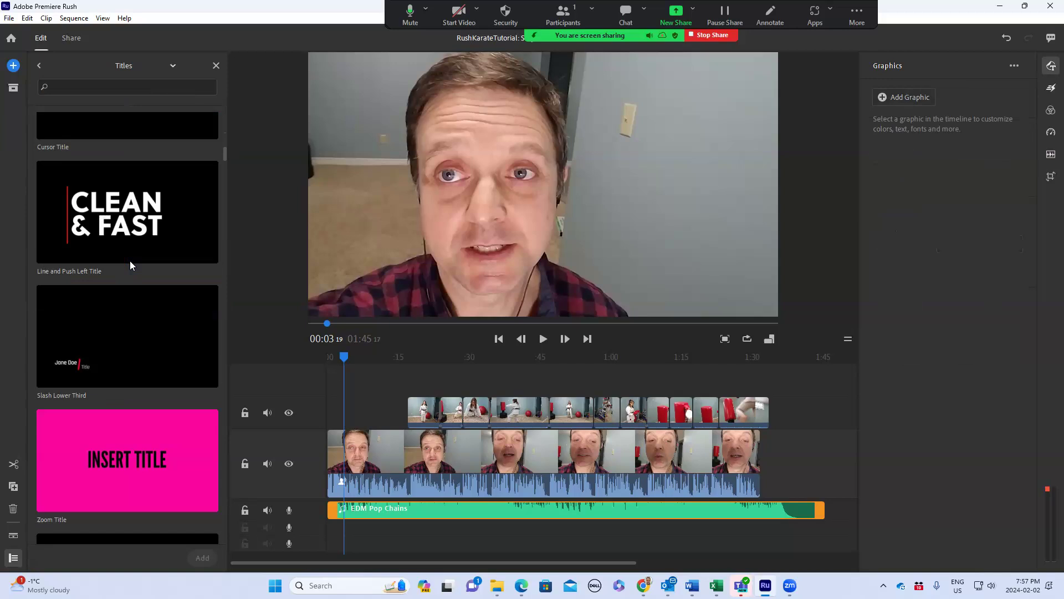
{"action": "scroll", "coordinate": [130, 265], "scroll_direction": "down", "scroll_amount": 10}
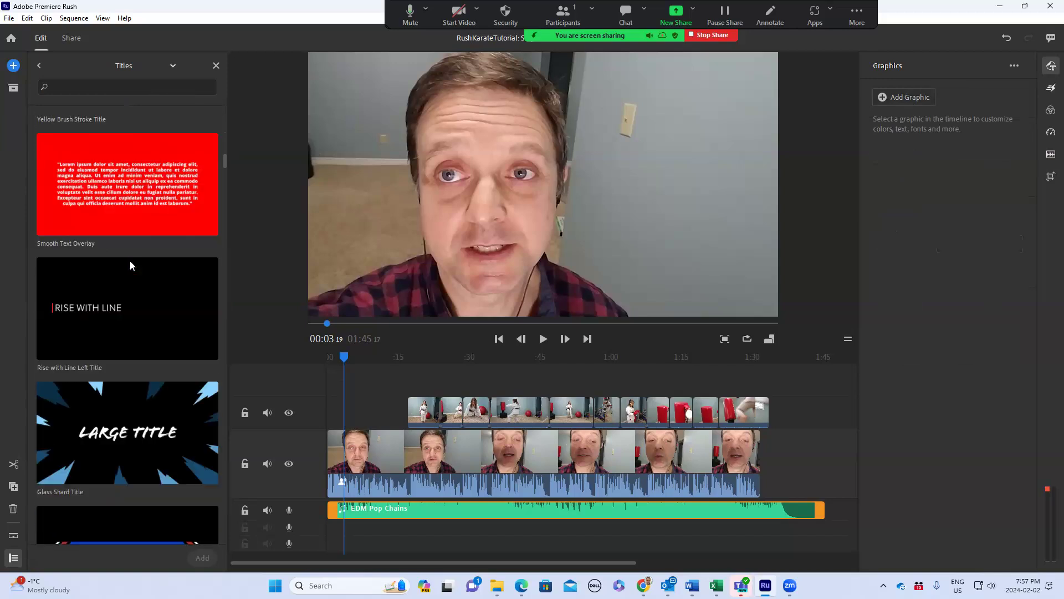
{"action": "scroll", "coordinate": [130, 265], "scroll_direction": "down", "scroll_amount": 15}
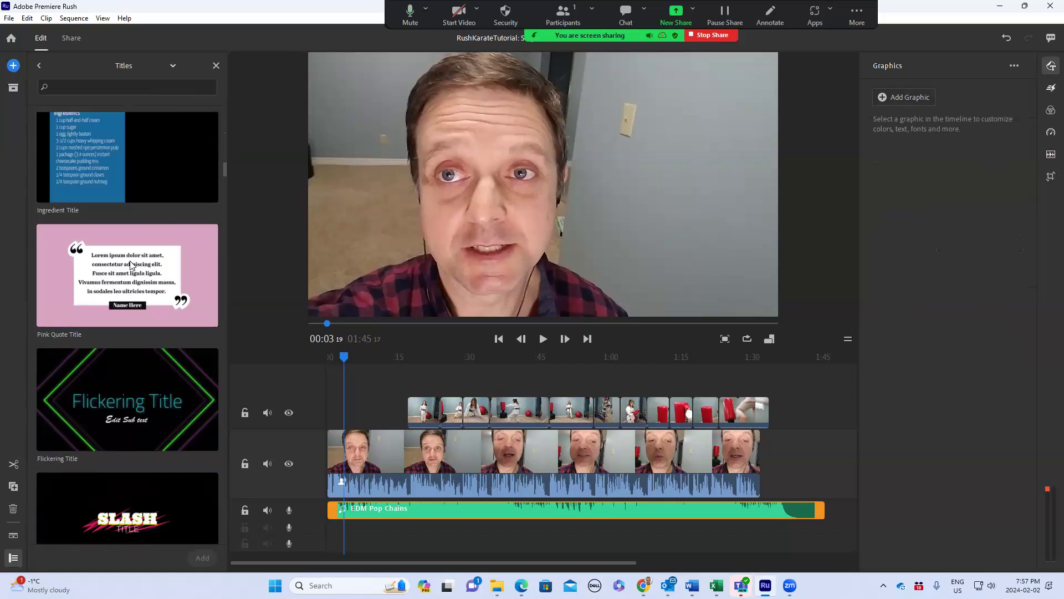
{"action": "scroll", "coordinate": [130, 265], "scroll_direction": "down", "scroll_amount": 15}
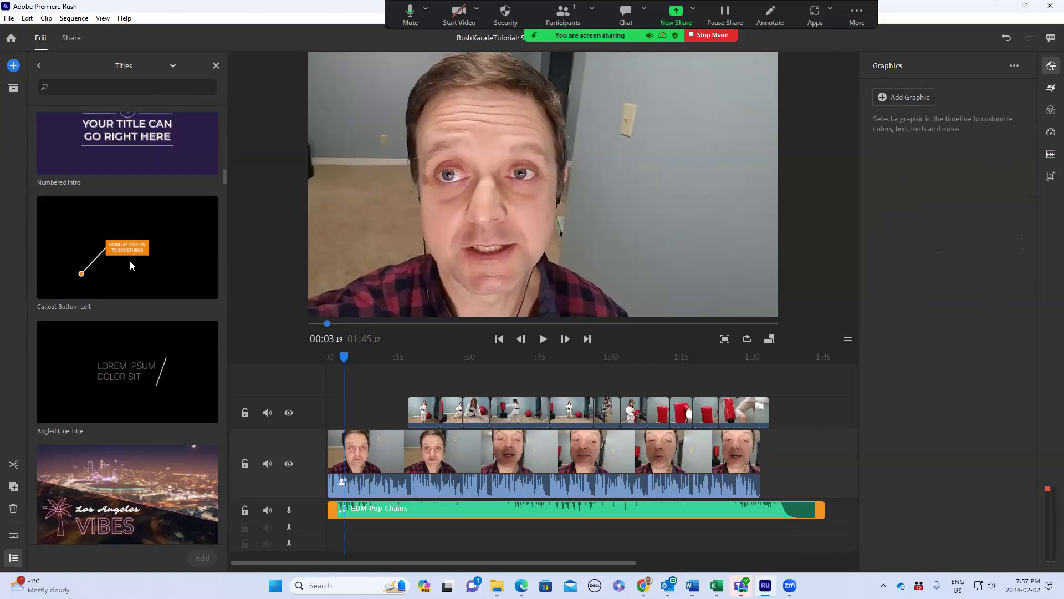
{"action": "scroll", "coordinate": [130, 265], "scroll_direction": "down", "scroll_amount": 10}
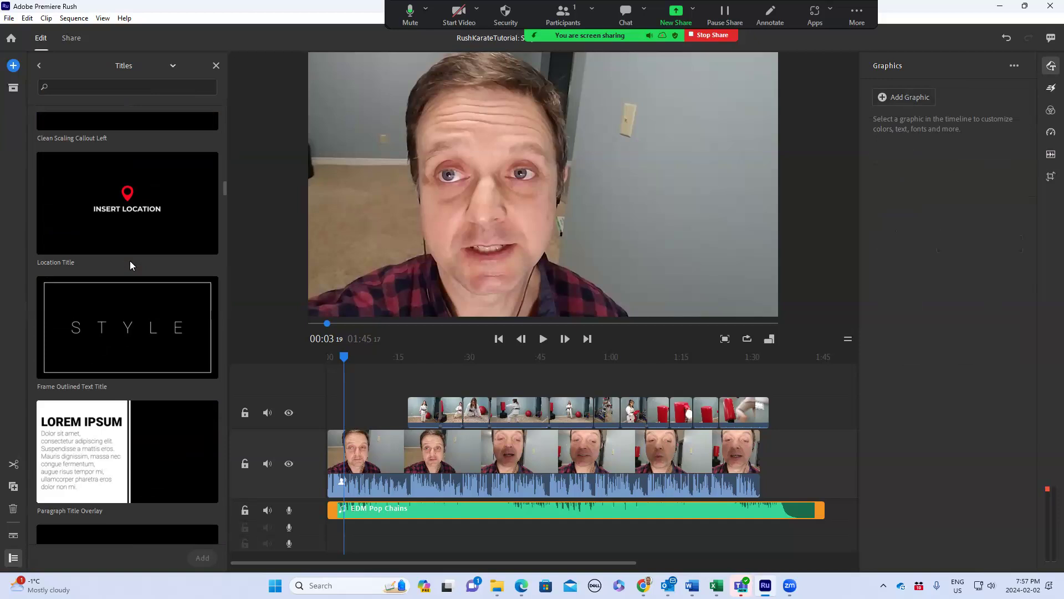
{"action": "scroll", "coordinate": [130, 265], "scroll_direction": "down", "scroll_amount": 8}
{"action": "scroll", "coordinate": [130, 265], "scroll_direction": "down", "scroll_amount": 10}
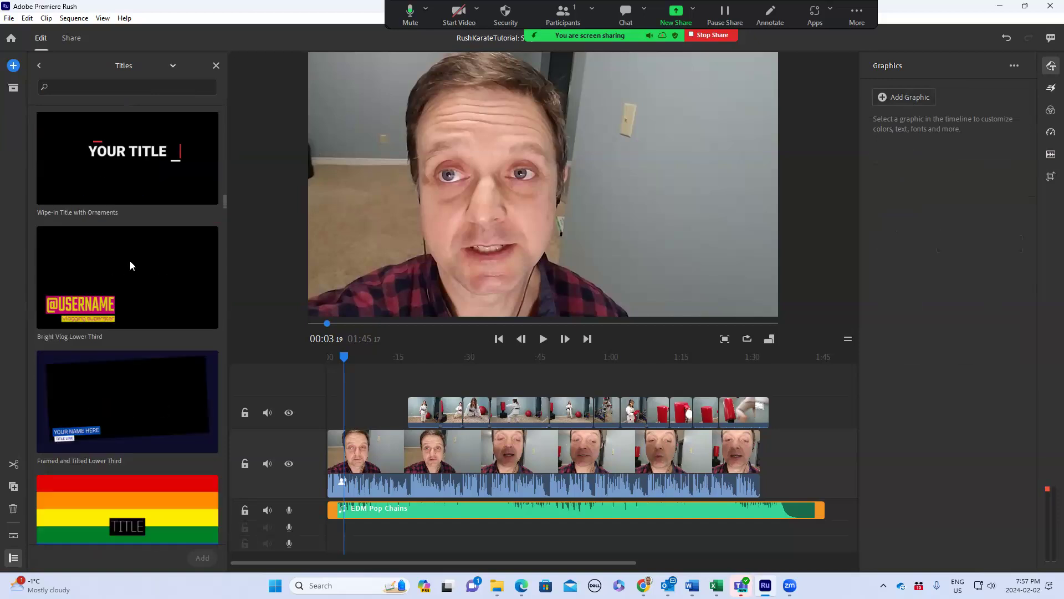
{"action": "scroll", "coordinate": [130, 265], "scroll_direction": "down", "scroll_amount": 8}
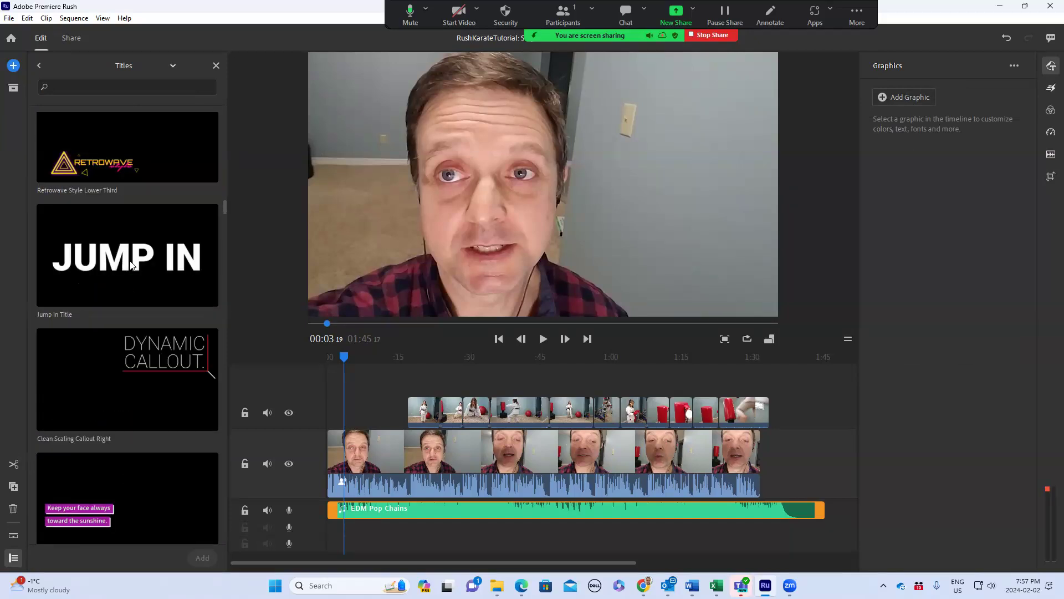
{"action": "scroll", "coordinate": [131, 265], "scroll_direction": "down", "scroll_amount": 10}
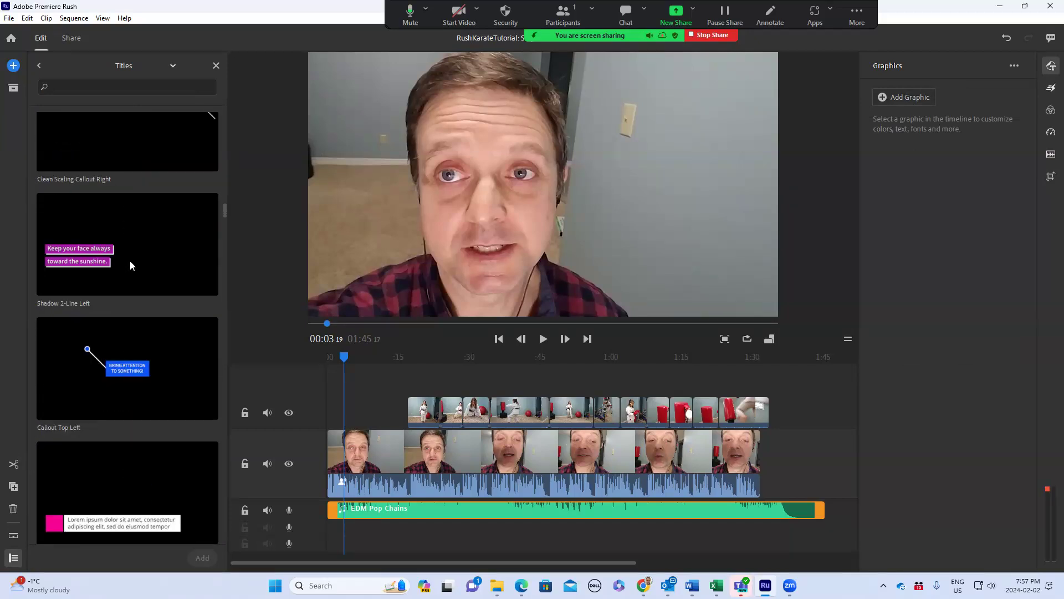
{"action": "scroll", "coordinate": [130, 264], "scroll_direction": "down", "scroll_amount": 10}
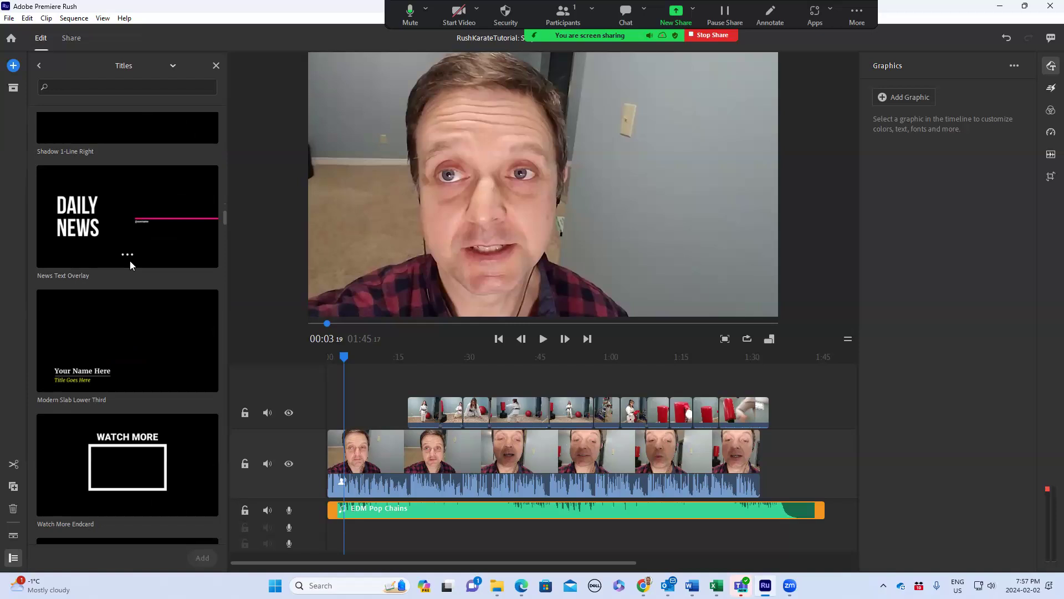
{"action": "scroll", "coordinate": [130, 260], "scroll_direction": "down", "scroll_amount": 3}
{"action": "scroll", "coordinate": [130, 260], "scroll_direction": "up", "scroll_amount": 10}
{"action": "scroll", "coordinate": [130, 261], "scroll_direction": "up", "scroll_amount": 15}
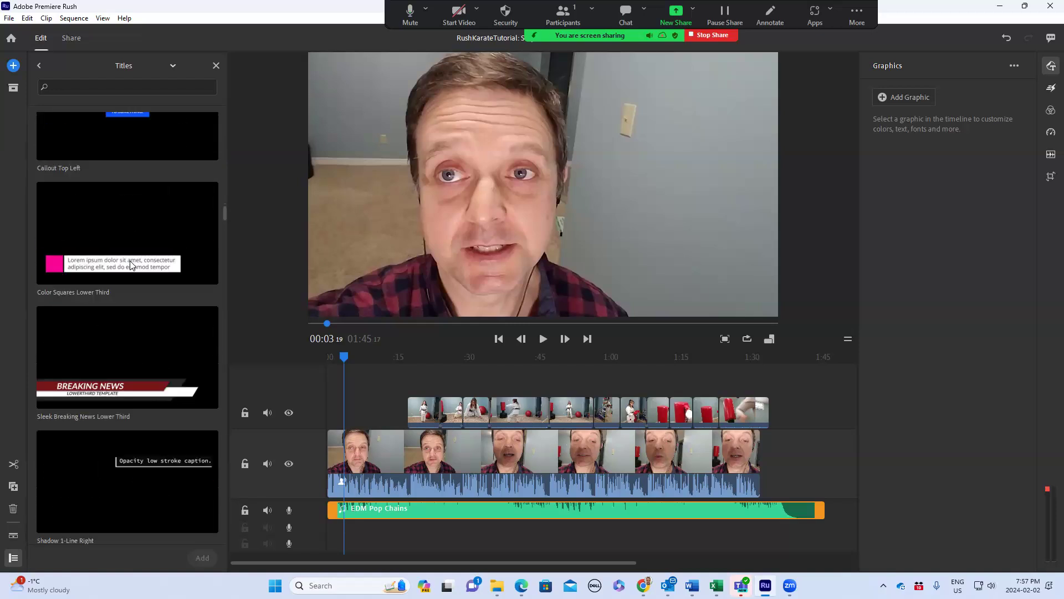
{"action": "scroll", "coordinate": [130, 260], "scroll_direction": "down", "scroll_amount": 2}
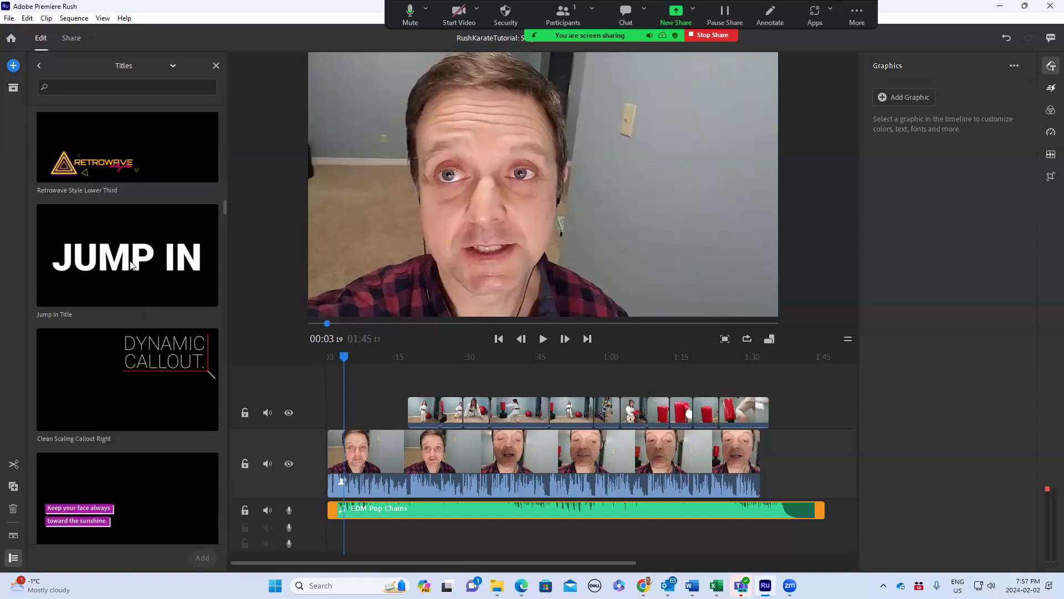
{"action": "scroll", "coordinate": [130, 262], "scroll_direction": "up", "scroll_amount": 8}
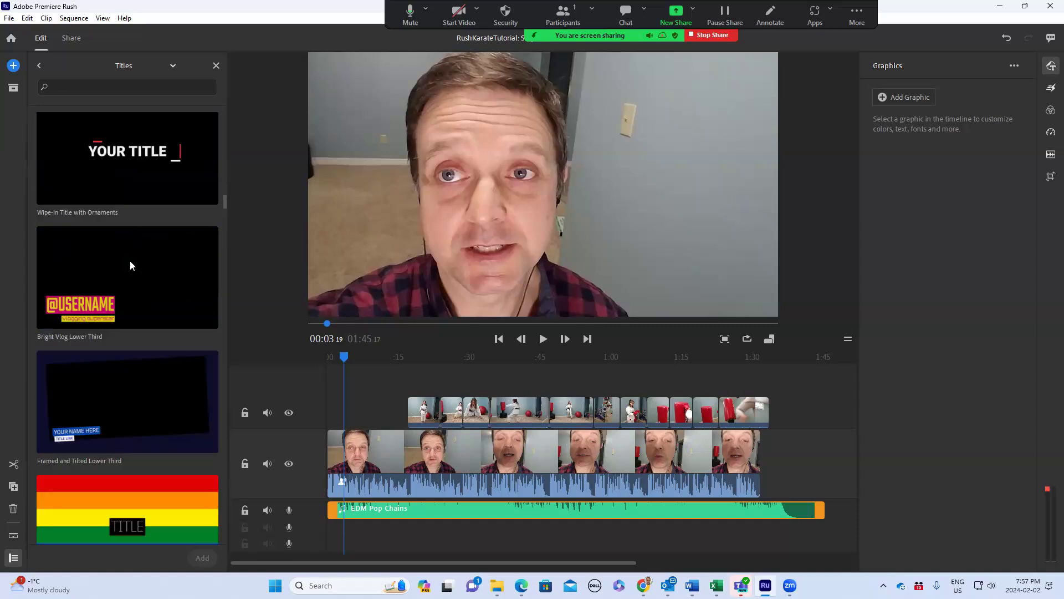
{"action": "scroll", "coordinate": [130, 260], "scroll_direction": "up", "scroll_amount": 2}
{"action": "scroll", "coordinate": [130, 260], "scroll_direction": "down", "scroll_amount": 2}
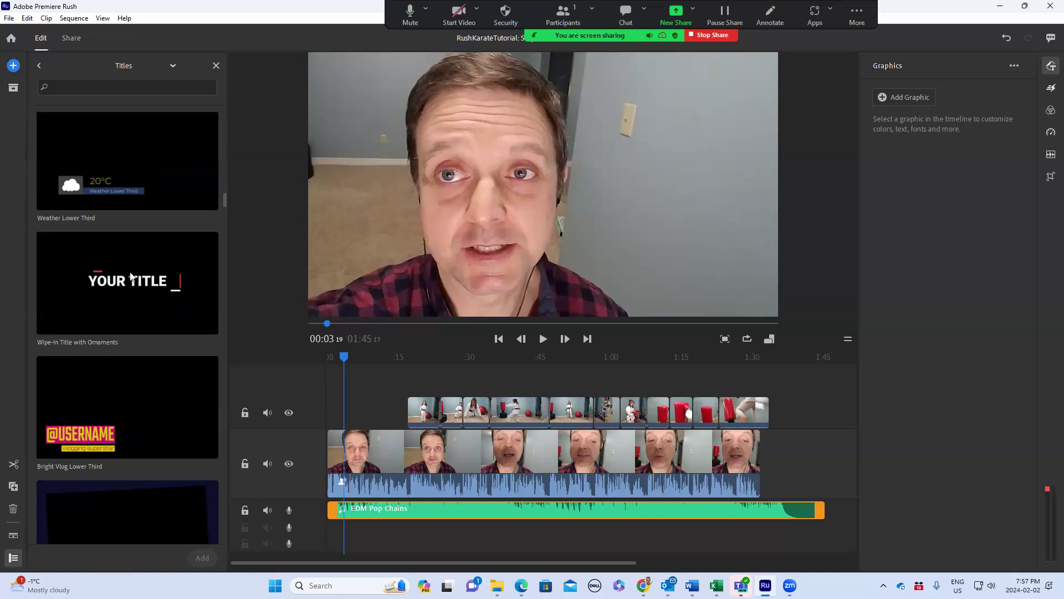
Step: Insert the Wipe-In Title with Ornaments before the first main video clip and realign the EDM Pop Chains music with the timeline's start
{"action": "left_click", "coordinate": [133, 282]}
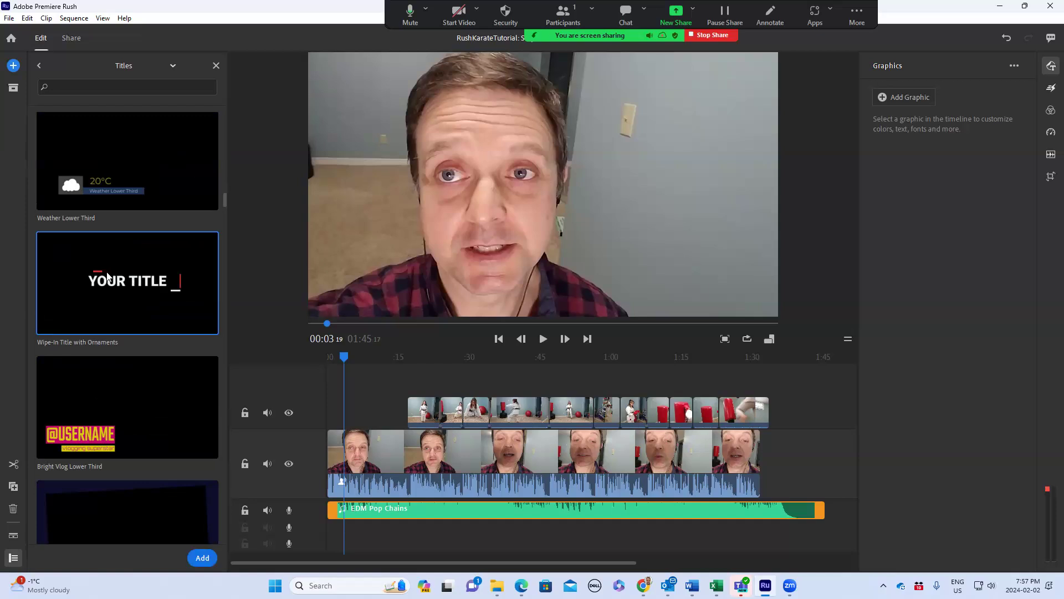
{"action": "left_click_drag", "start_coordinate": [294, 447], "coordinate": [317, 456]}
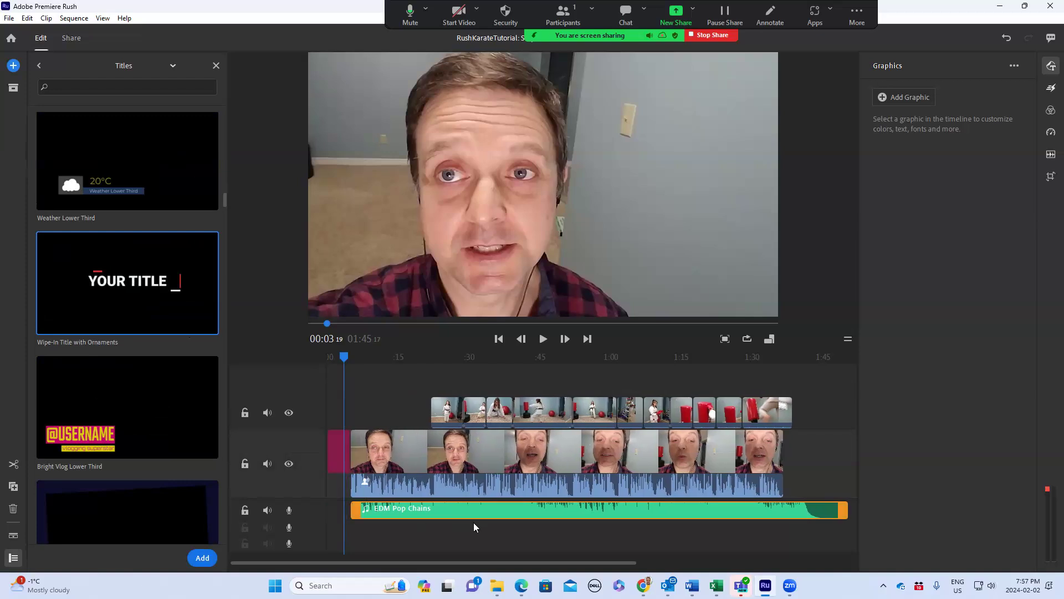
{"action": "left_click_drag", "start_coordinate": [638, 510], "coordinate": [613, 510]}
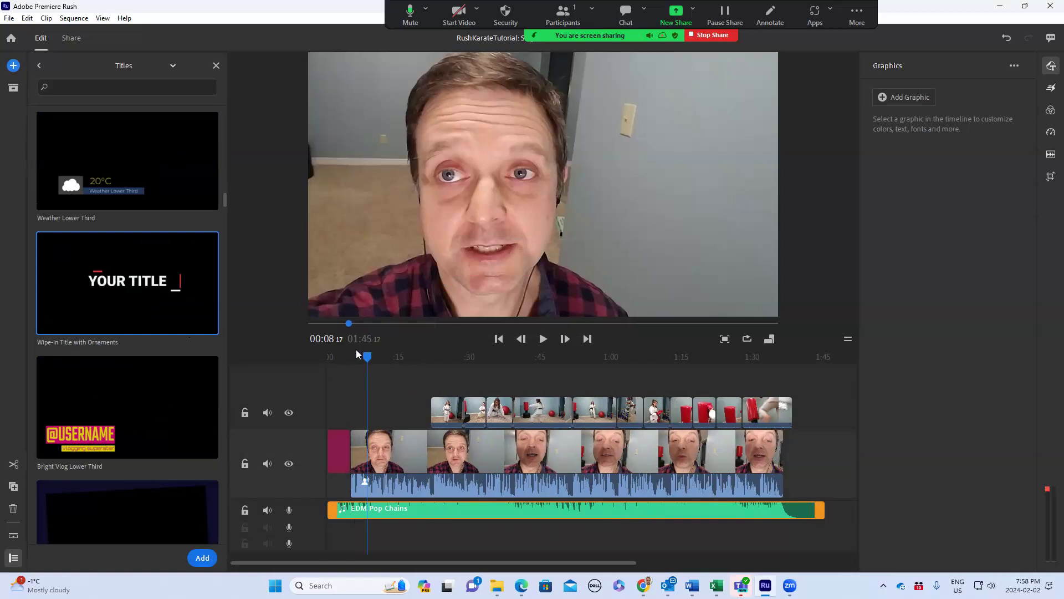
{"action": "left_click_drag", "start_coordinate": [367, 361], "coordinate": [333, 372]}
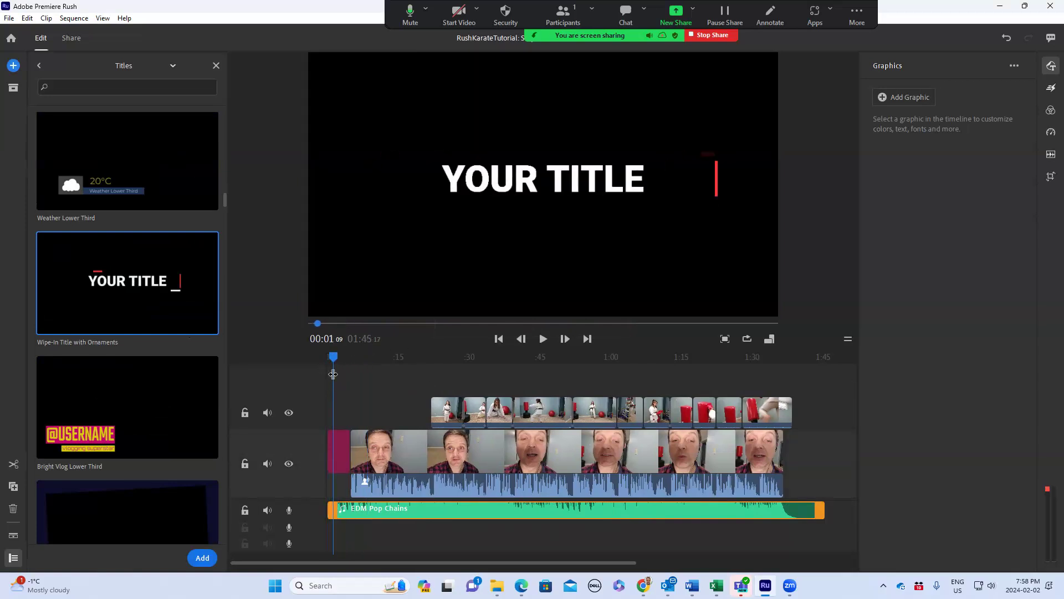
Step: Replace the opening title's placeholder text with "GRACE KARATE"
{"action": "double_click", "coordinate": [508, 183]}
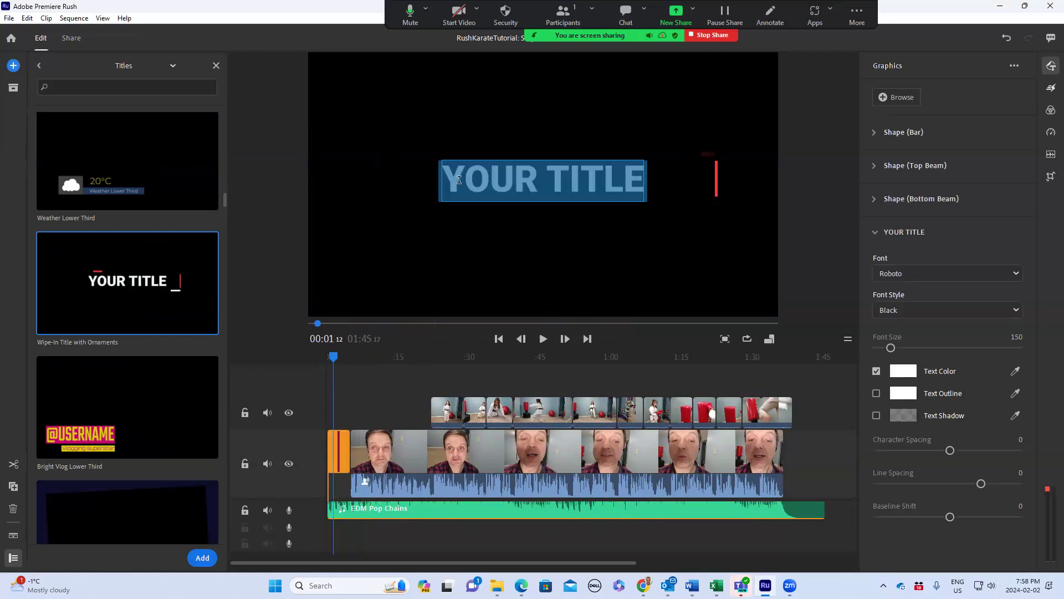
{"action": "left_click", "coordinate": [453, 180]}
{"action": "left_click_drag", "start_coordinate": [443, 183], "coordinate": [641, 186]}
{"action": "type", "text": "Grac"}
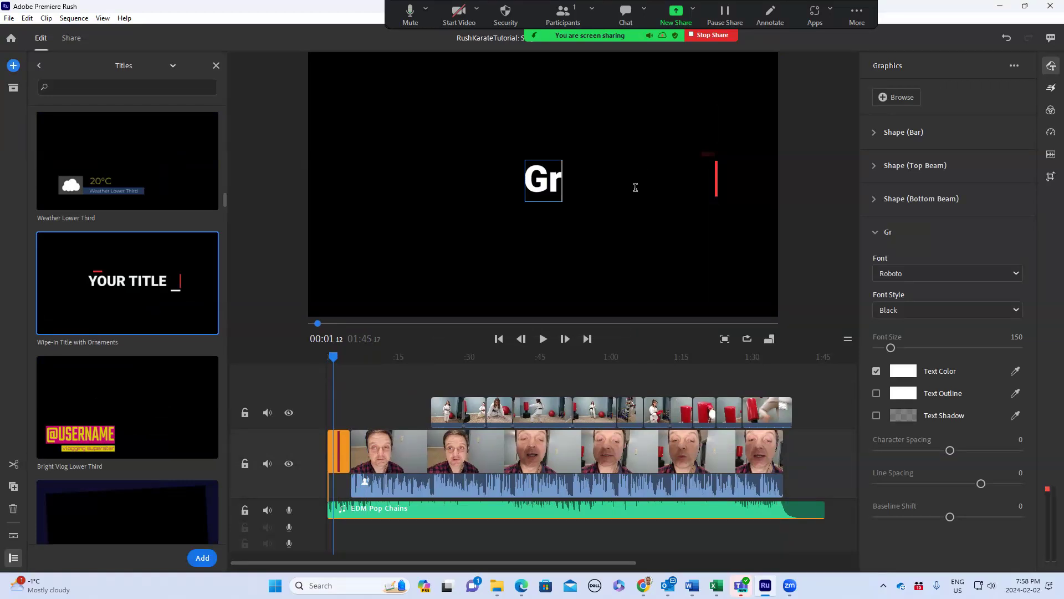
{"action": "key", "text": "BackSpace"}
{"action": "key", "text": "BackSpace"}
{"action": "key", "text": "BackSpace"}
{"action": "type", "text": "R"}
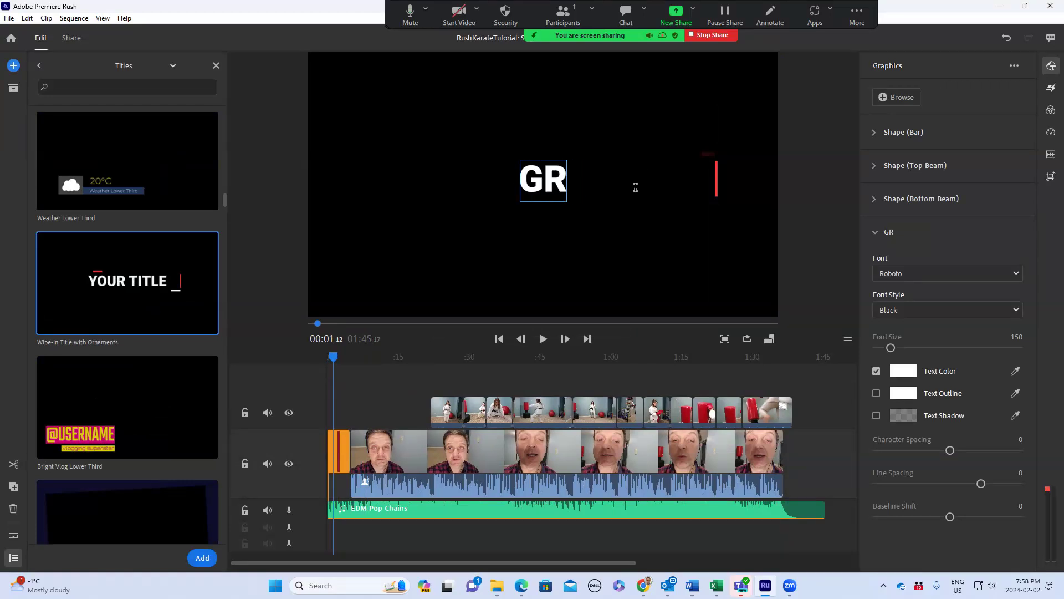
{"action": "type", "text": "ACE k"}
{"action": "key", "text": "BackSpace"}
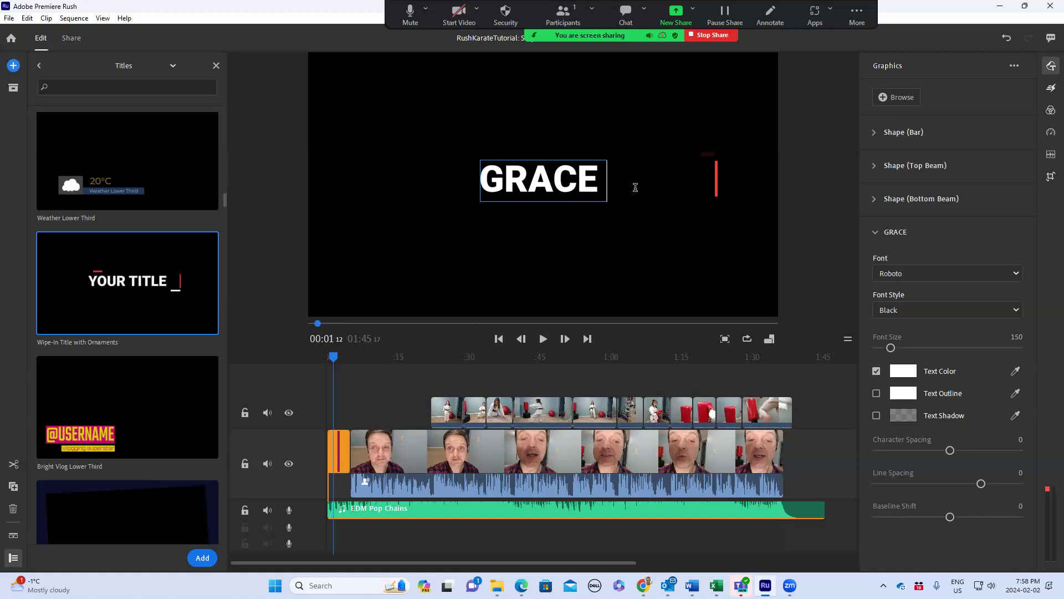
{"action": "type", "text": "k"}
{"action": "key", "text": "BackSpace"}
{"action": "type", "text": "k"}
{"action": "key", "text": "BackSpace"}
{"action": "type", "text": "Ka"}
{"action": "key", "text": "BackSpace"}
{"action": "type", "text": "ARATE"}
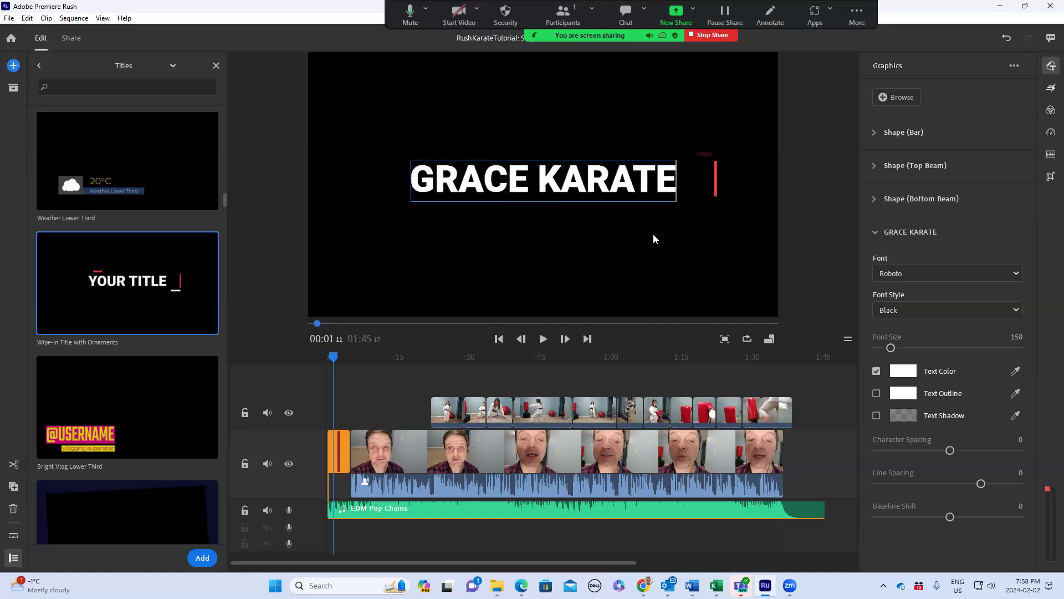
{"action": "left_click", "coordinate": [596, 290]}
Step: Play back the opening title from the start into the main clip, and scrub around the point where the speech begins
{"action": "mouse_move", "coordinate": [333, 360]}
{"action": "left_mouse_down"}
{"action": "mouse_move", "coordinate": [362, 367]}
{"action": "mouse_move", "coordinate": [331, 365]}
{"action": "left_mouse_up"}
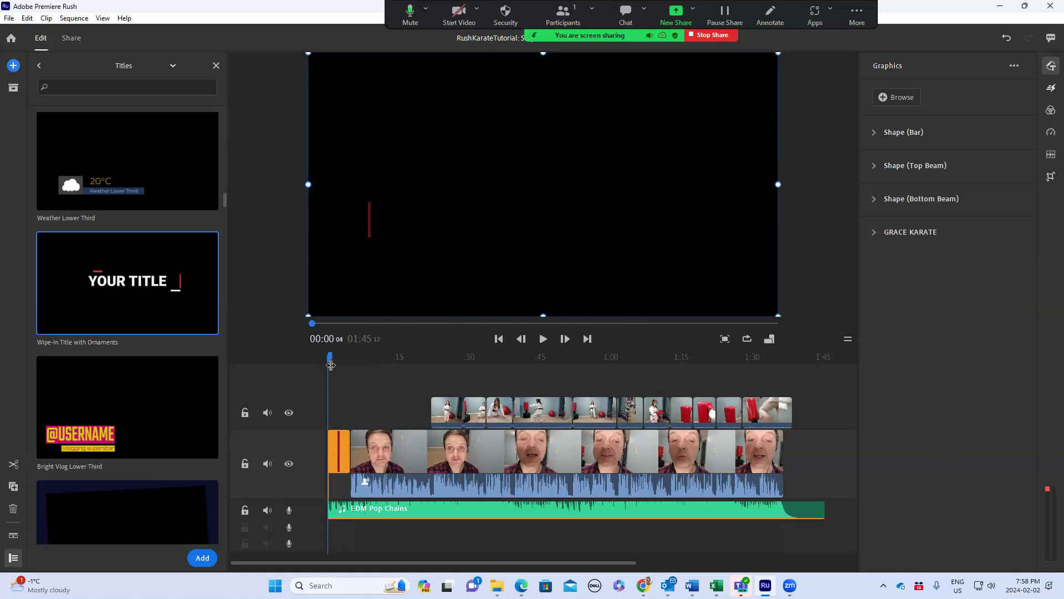
{"action": "key", "text": "space"}
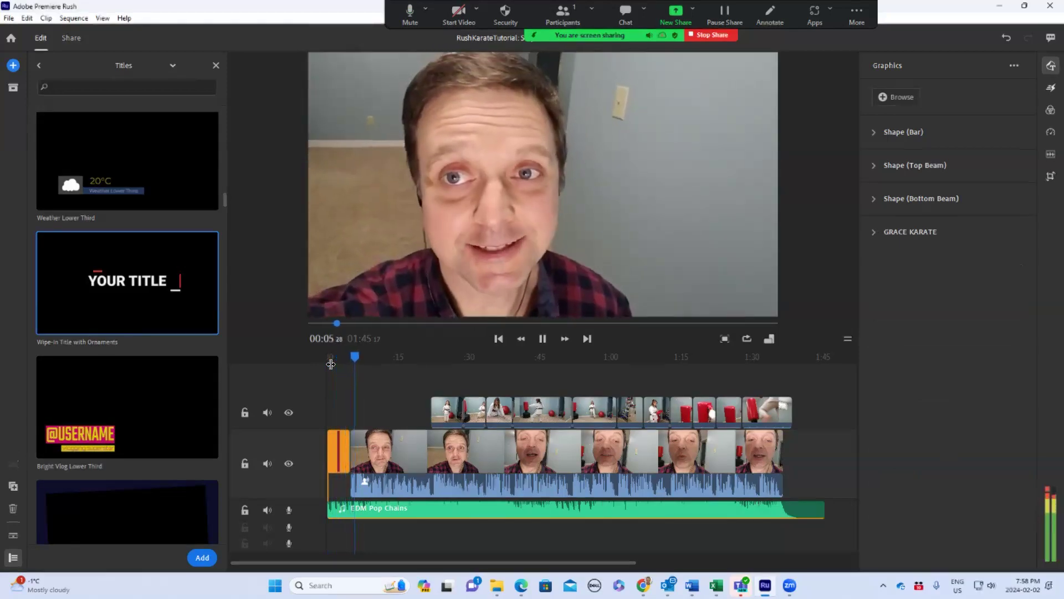
{"action": "left_click", "coordinate": [355, 358]}
{"action": "left_click_drag", "start_coordinate": [354, 358], "coordinate": [348, 358]}
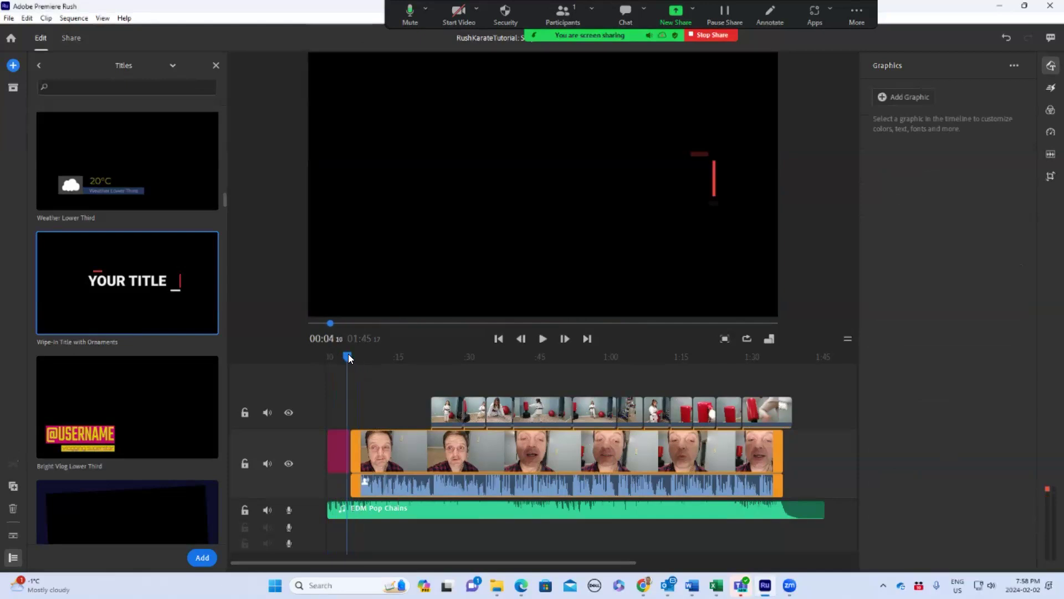
{"action": "left_click_drag", "start_coordinate": [349, 358], "coordinate": [352, 356]}
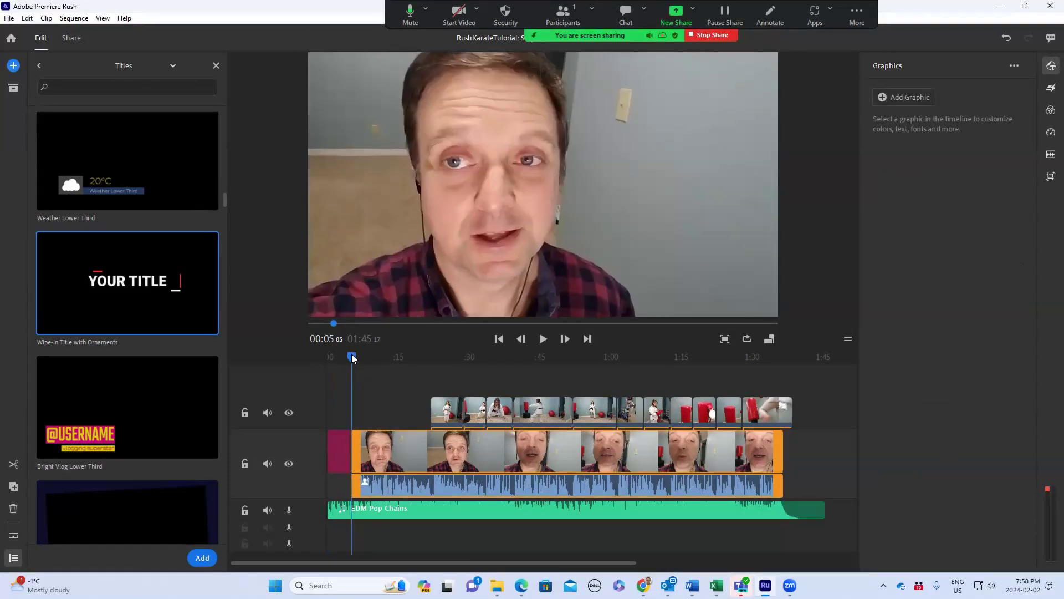
Step: Try Auto duck on the EDM Pop Chains music and play back the change from the title to the speech
{"action": "left_click", "coordinate": [360, 514]}
{"action": "left_click_drag", "start_coordinate": [359, 358], "coordinate": [351, 358]}
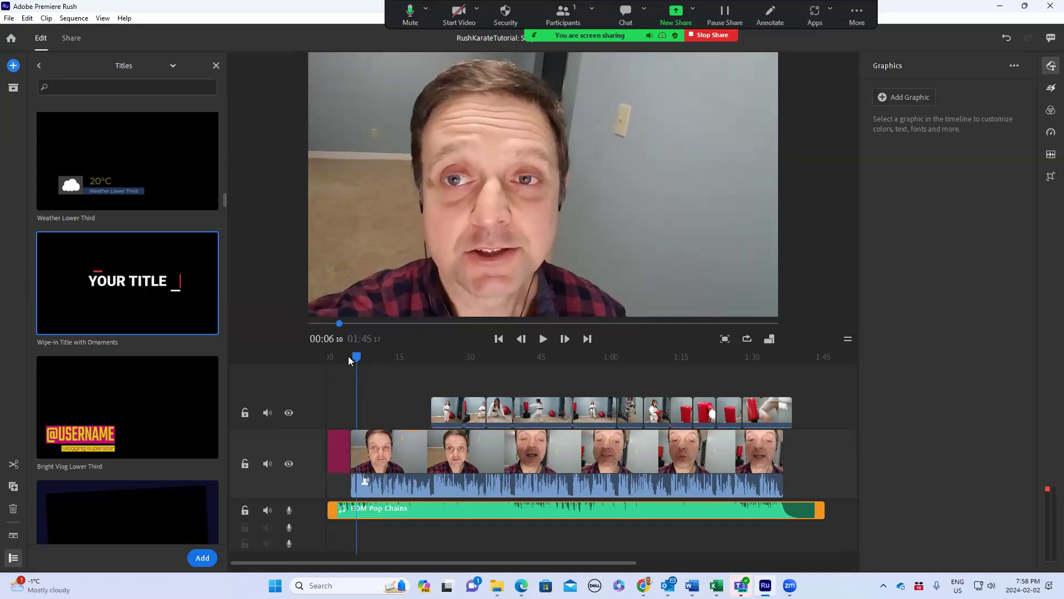
{"action": "left_click", "coordinate": [1050, 155]}
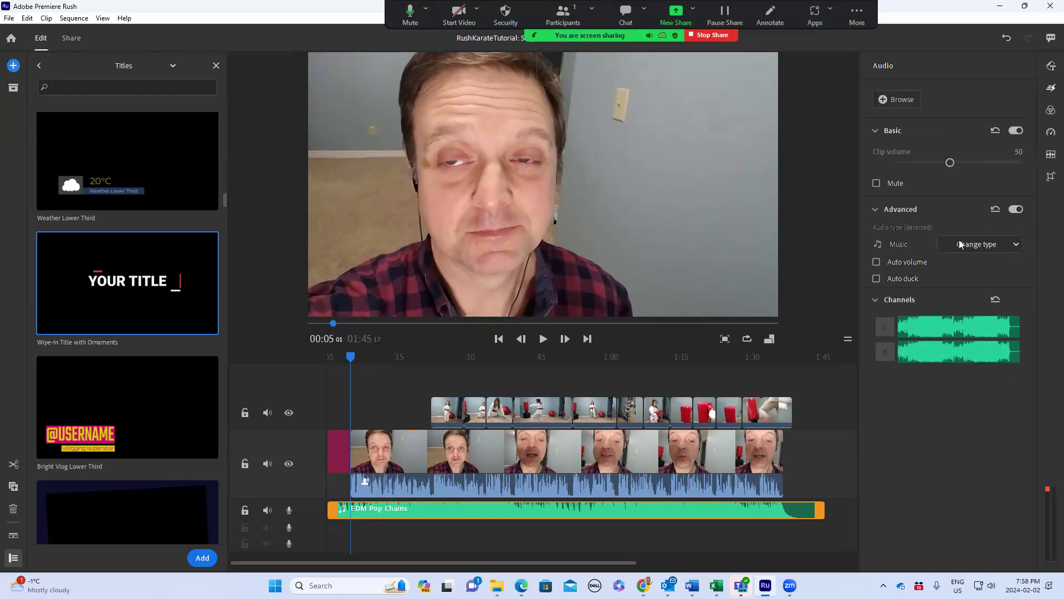
{"action": "left_click", "coordinate": [876, 278]}
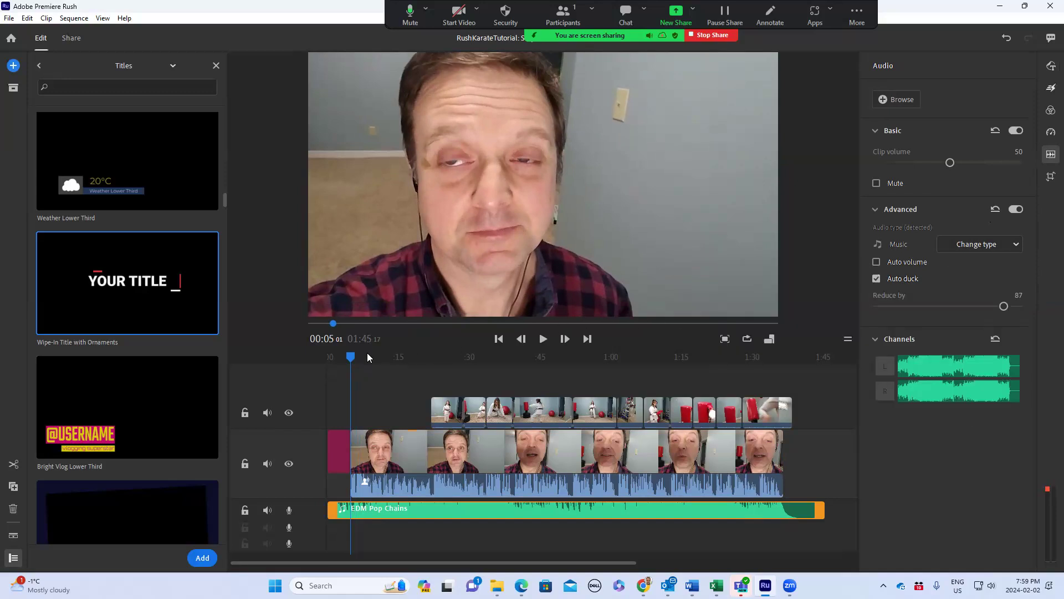
{"action": "left_click_drag", "start_coordinate": [350, 357], "coordinate": [342, 358]}
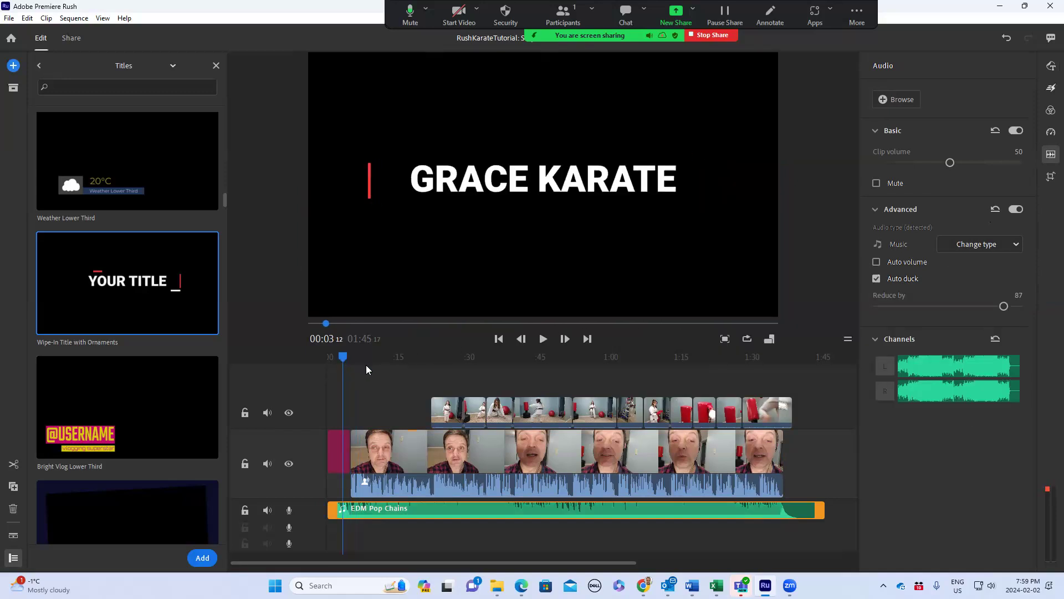
{"action": "key", "text": "space"}
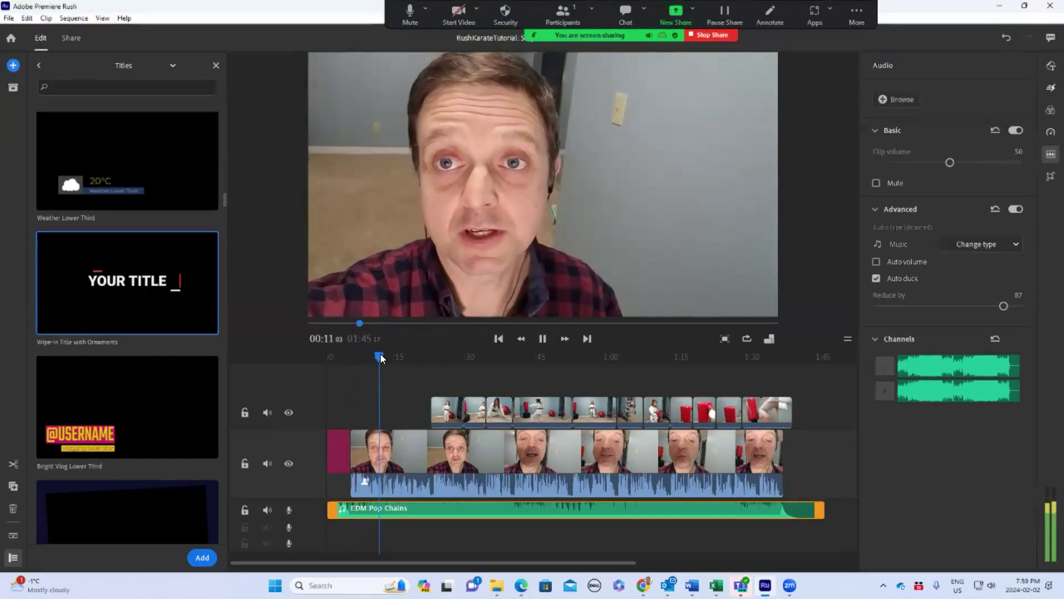
{"action": "key", "text": "space"}
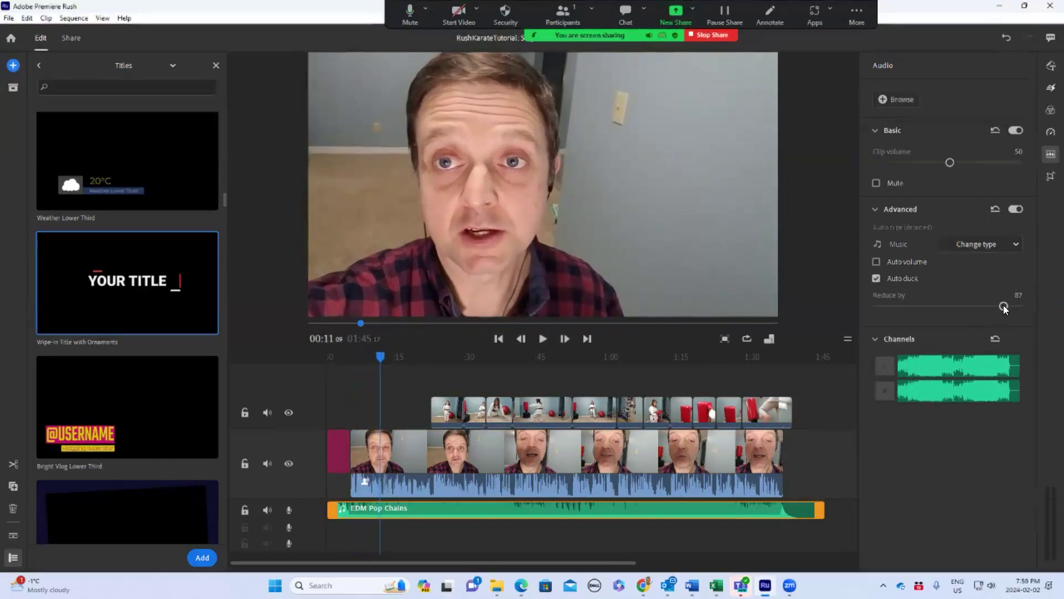
Step: Try a ducking reduction of 100 on the music during playback, and turn Auto duck off again
{"action": "mouse_move", "coordinate": [1014, 307]}
{"action": "left_mouse_down"}
{"action": "mouse_move", "coordinate": [1022, 306]}
{"action": "mouse_move", "coordinate": [893, 312]}
{"action": "mouse_move", "coordinate": [1028, 308]}
{"action": "left_mouse_up"}
{"action": "key", "text": "space"}
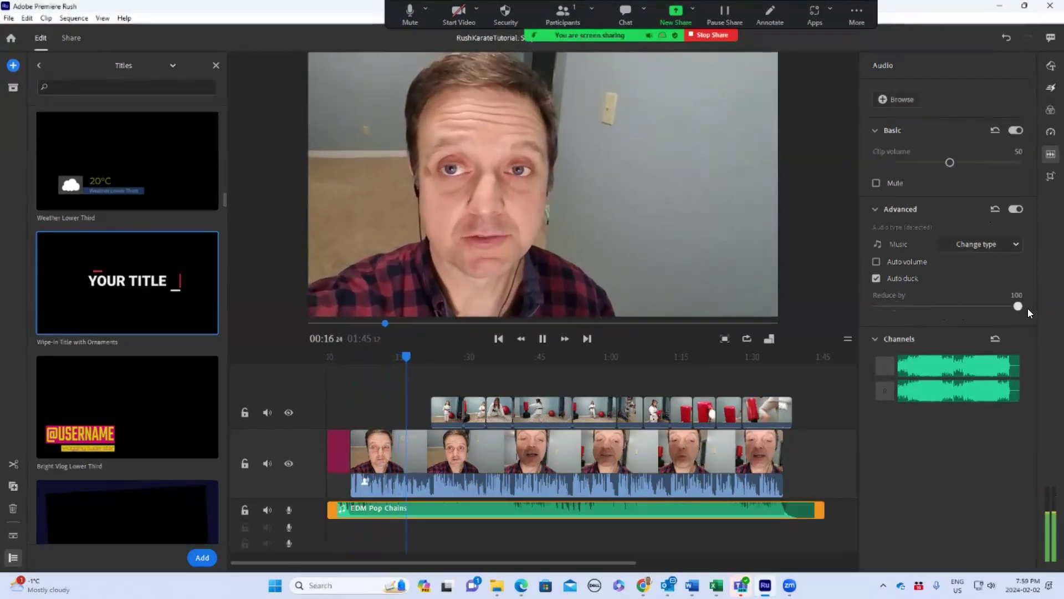
{"action": "left_click", "coordinate": [876, 278]}
{"action": "key", "text": "space"}
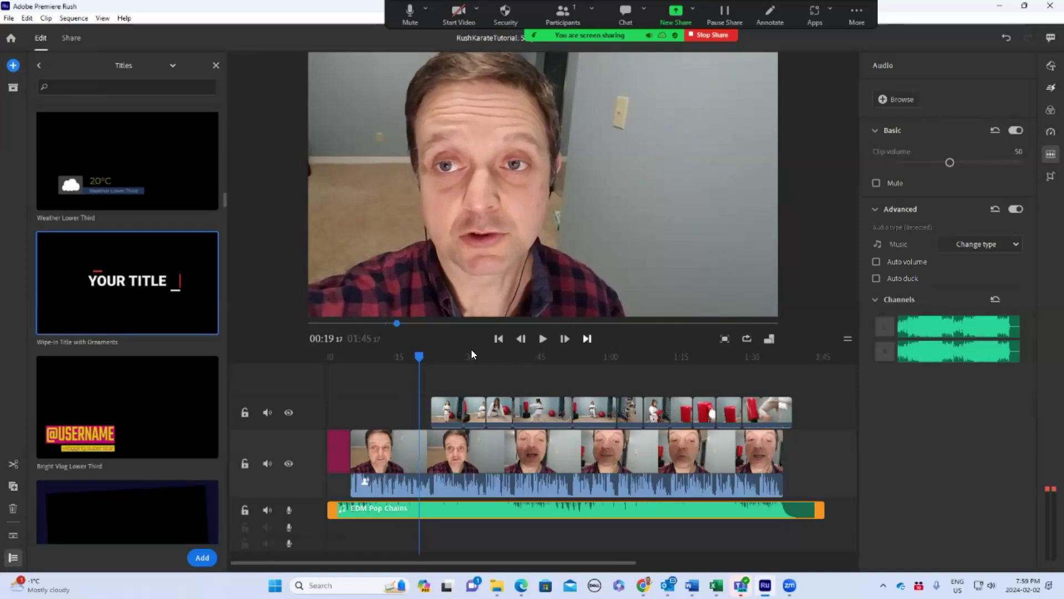
Step: Split the EDM Pop Chains music where the main video clip begins and select the part after the cut
{"action": "left_click_drag", "start_coordinate": [419, 357], "coordinate": [350, 378]}
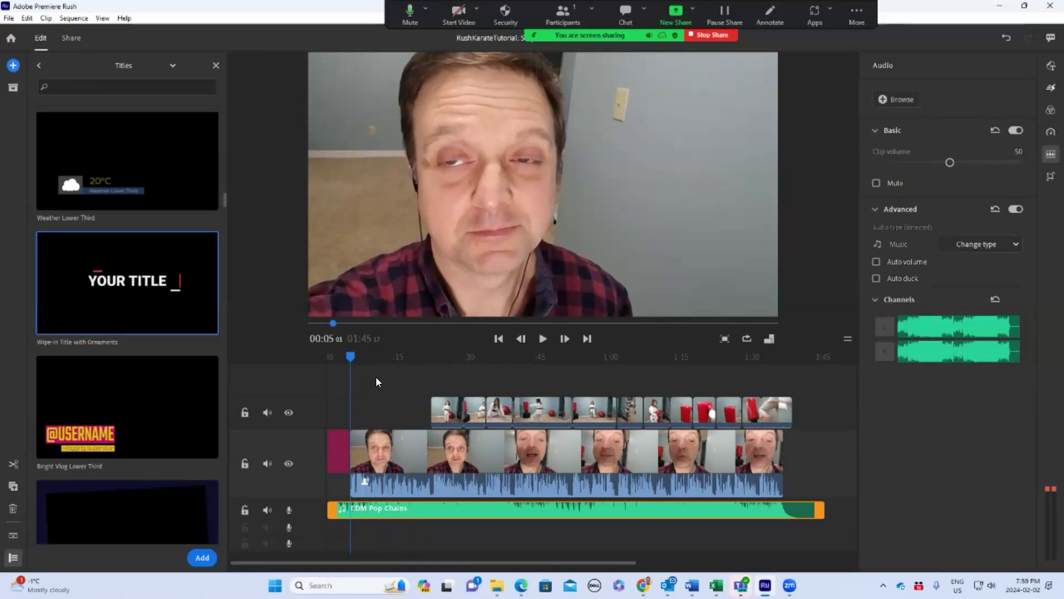
{"action": "left_click", "coordinate": [14, 463]}
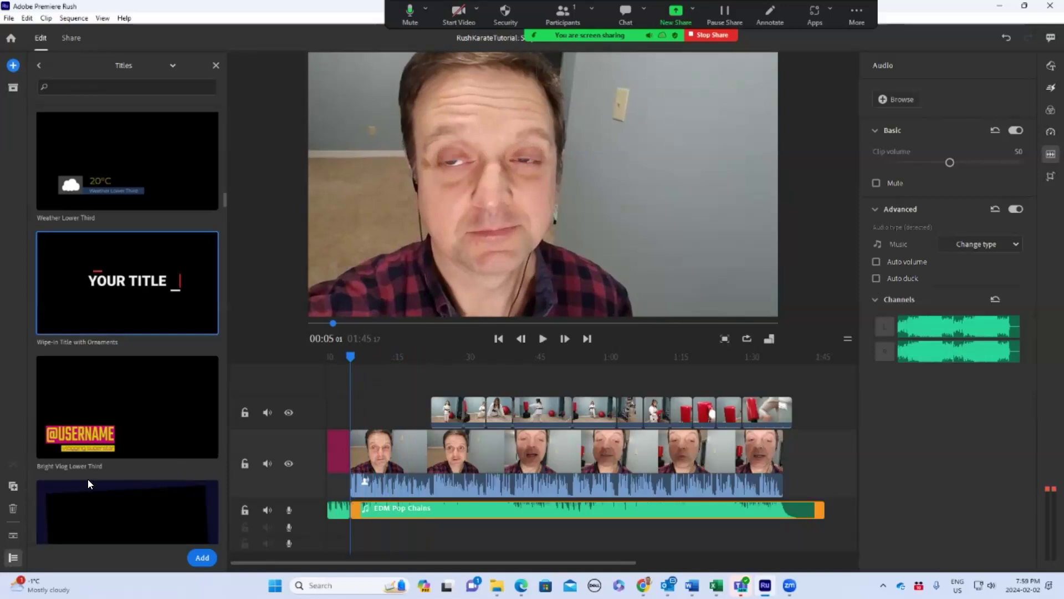
{"action": "left_click", "coordinate": [397, 508]}
{"action": "left_click", "coordinate": [411, 510]}
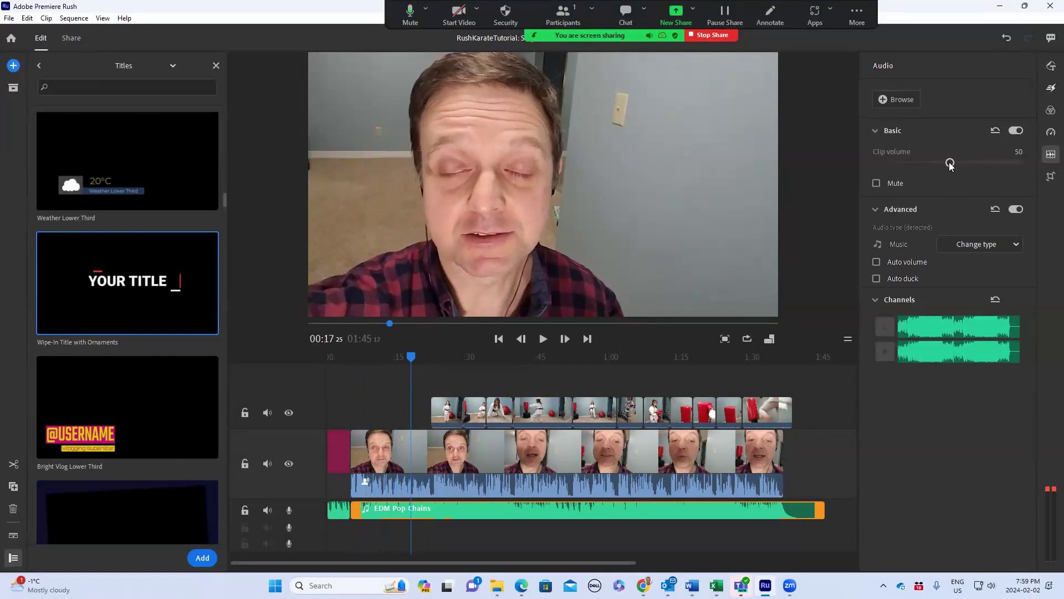
Step: Lower the clip volume of the music after the cut to 16, listening to it against the speech
{"action": "left_click_drag", "start_coordinate": [945, 162], "coordinate": [928, 165]}
{"action": "key", "text": "space"}
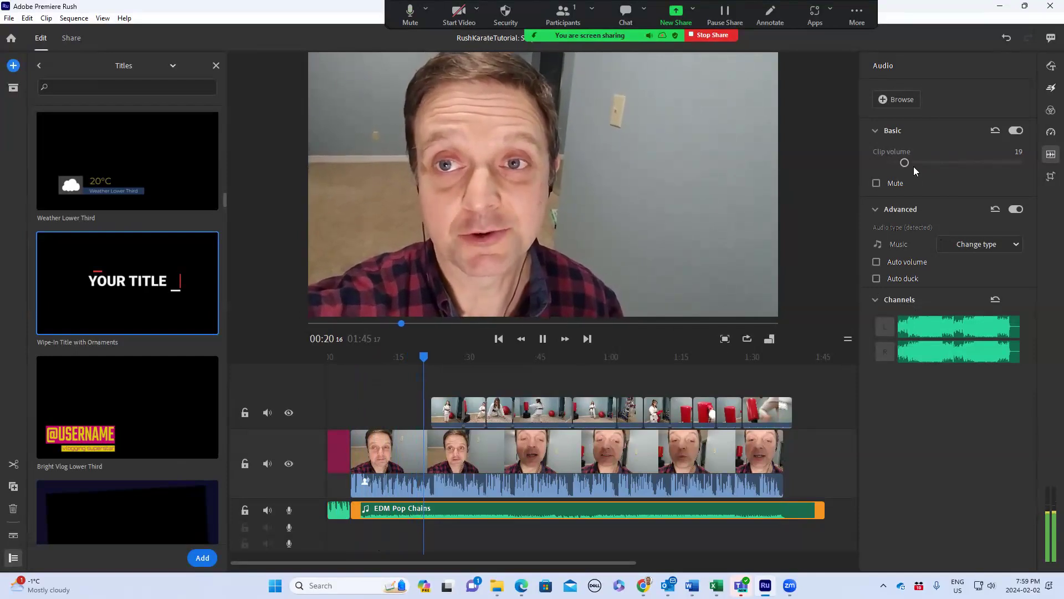
{"action": "key", "text": "space"}
{"action": "left_click_drag", "start_coordinate": [902, 164], "coordinate": [899, 164]}
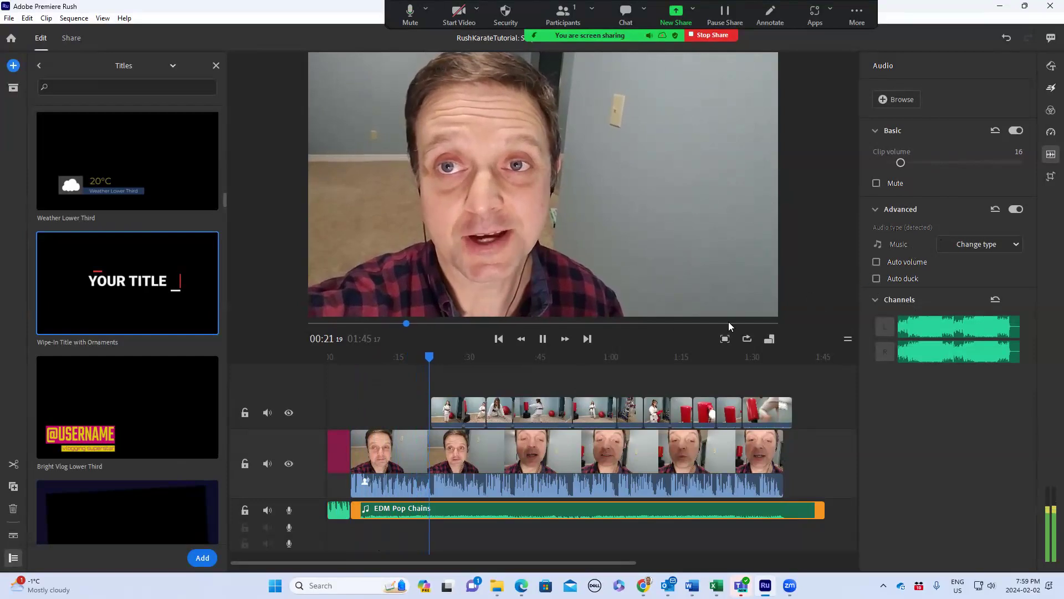
Step: Play back the change from the title to the speech to hear the music's volume drop
{"action": "left_click", "coordinate": [433, 358]}
{"action": "left_click", "coordinate": [344, 387]}
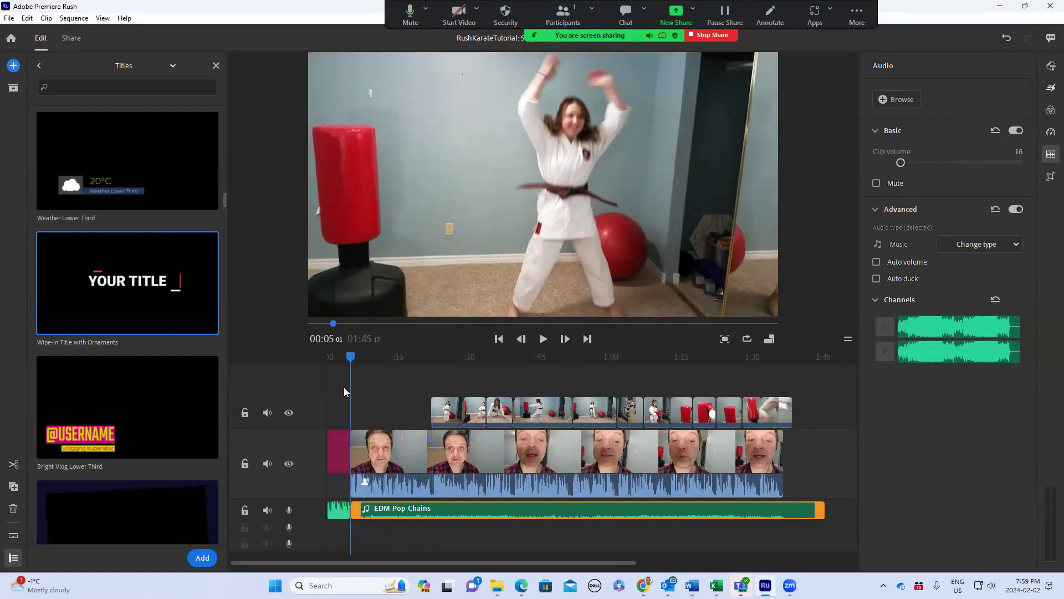
{"action": "key", "text": "space"}
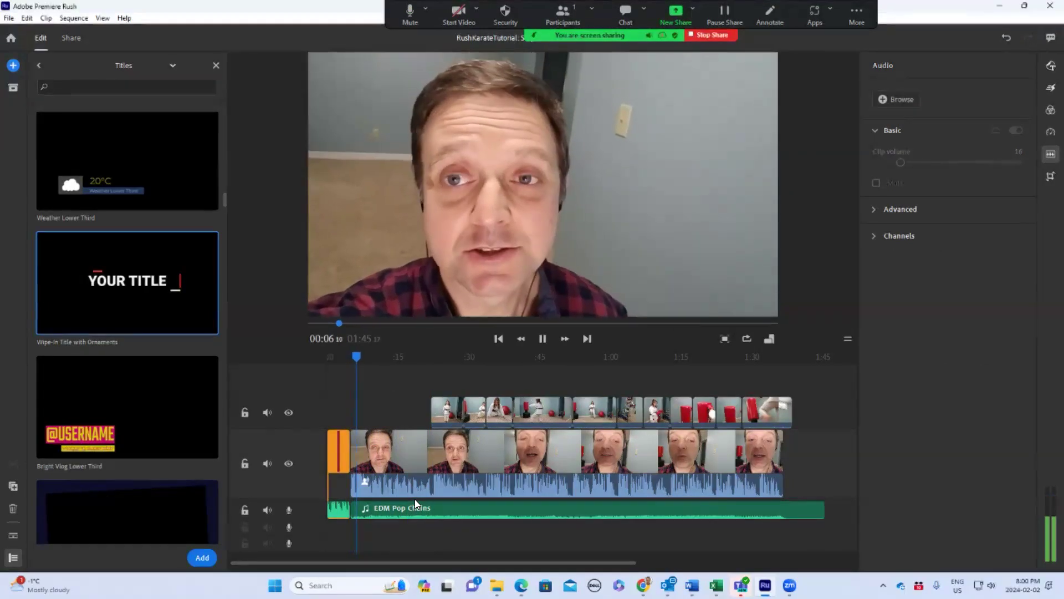
{"action": "left_click", "coordinate": [415, 499]}
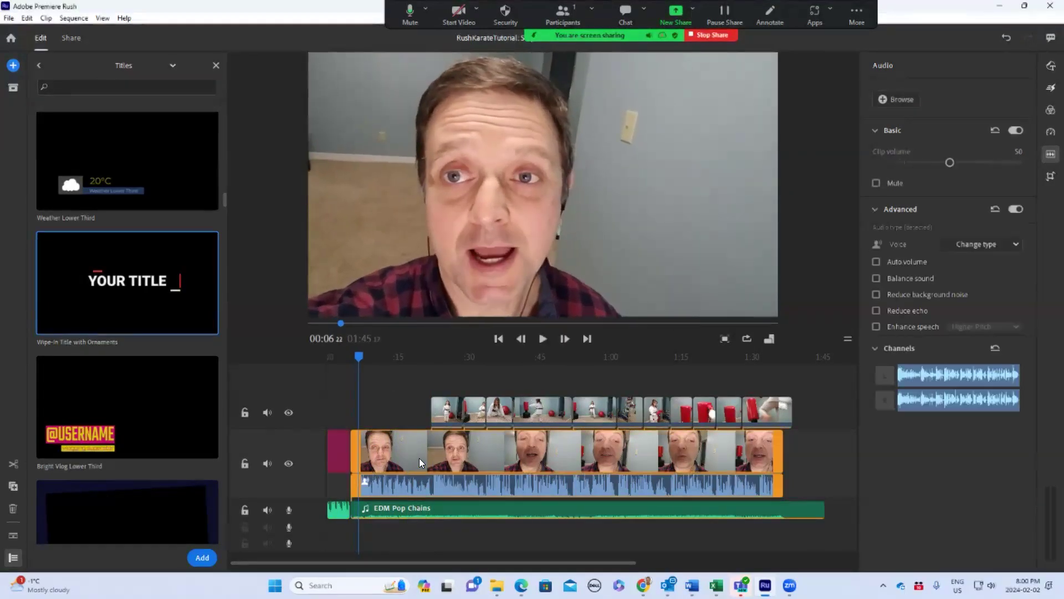
Step: Add a Dissolve transition at the cut between the two parts of the EDM Pop Chains music
{"action": "left_click_drag", "start_coordinate": [356, 356], "coordinate": [337, 365]}
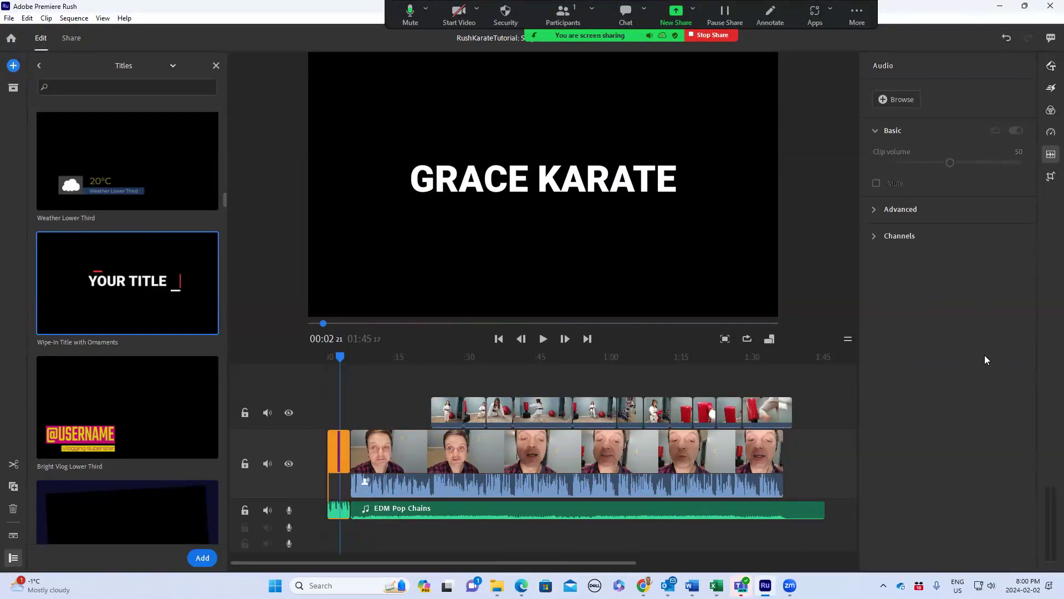
{"action": "left_click", "coordinate": [1049, 90]}
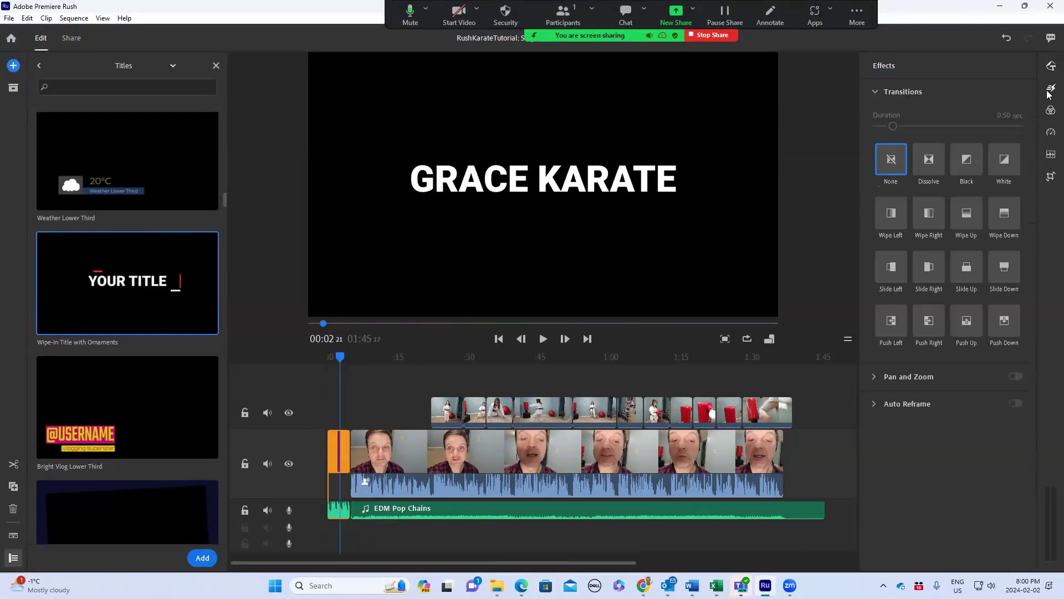
{"action": "left_click", "coordinate": [929, 166]}
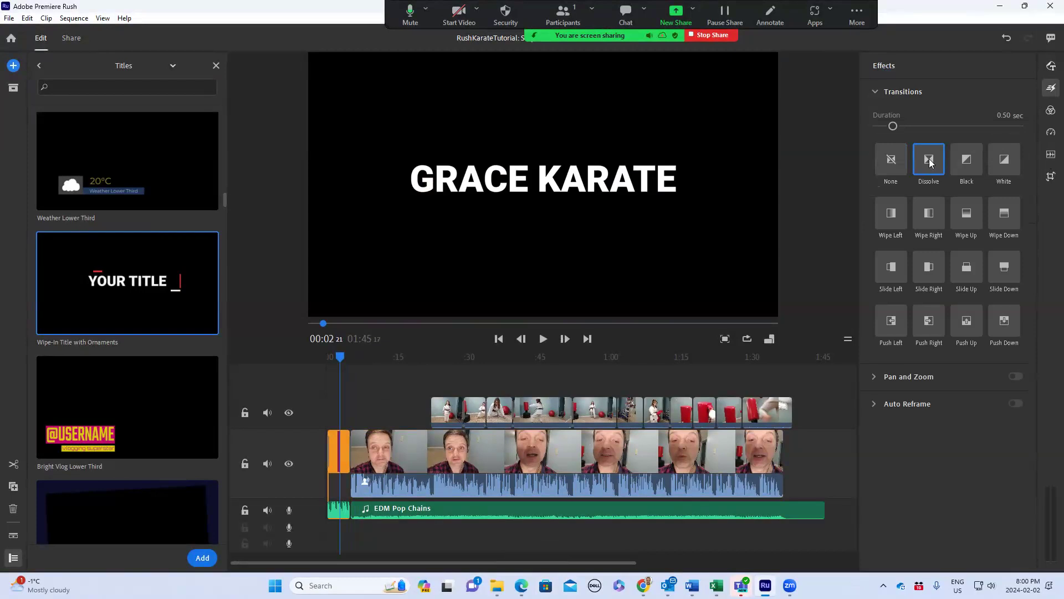
{"action": "mouse_move", "coordinate": [929, 162]}
{"action": "left_mouse_down"}
{"action": "mouse_move", "coordinate": [850, 271]}
{"action": "mouse_move", "coordinate": [410, 519]}
{"action": "mouse_move", "coordinate": [358, 517]}
{"action": "left_mouse_up"}
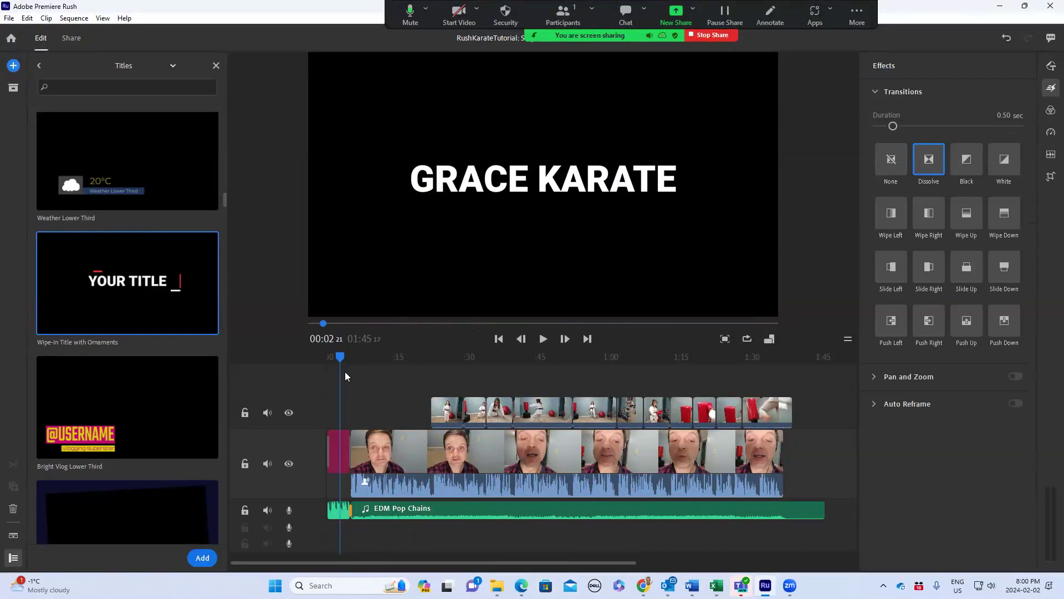
Step: Play back the change from the title to the speech twice to check the music dissolve, and select that dissolve
{"action": "key", "text": "space"}
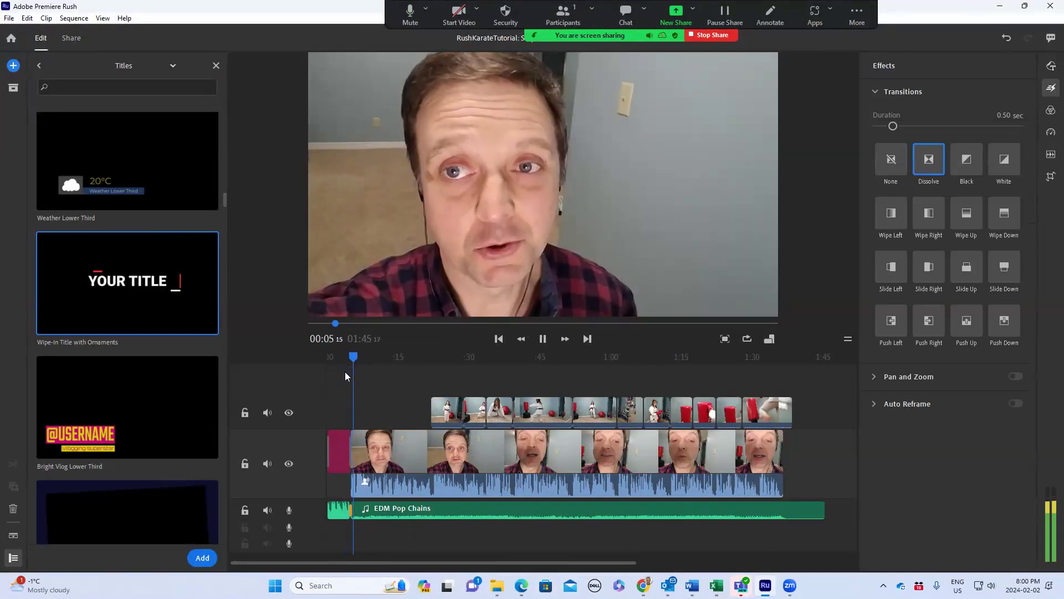
{"action": "key", "text": "space"}
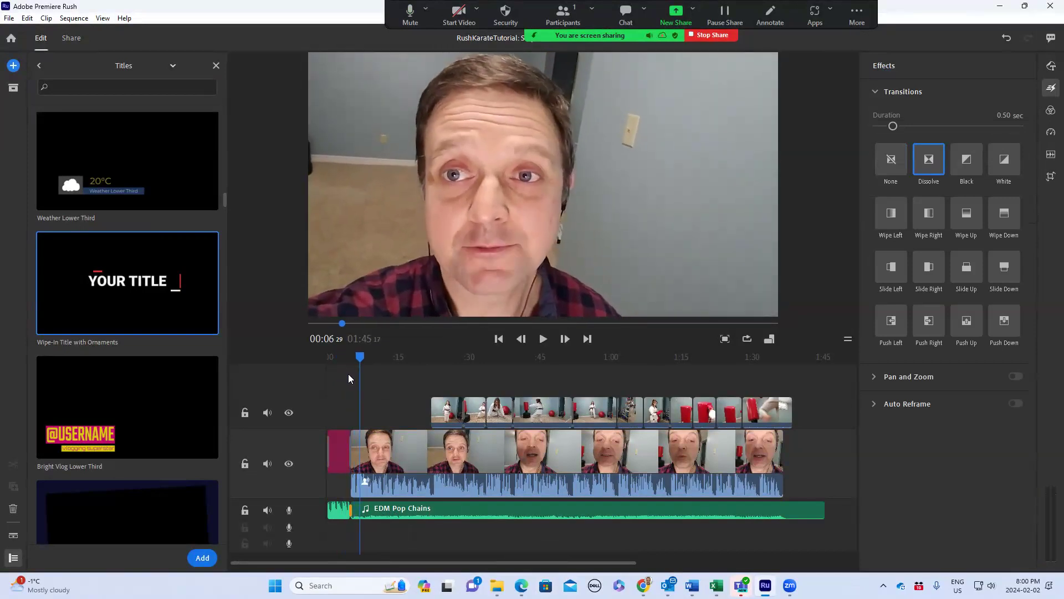
{"action": "left_click", "coordinate": [418, 512]}
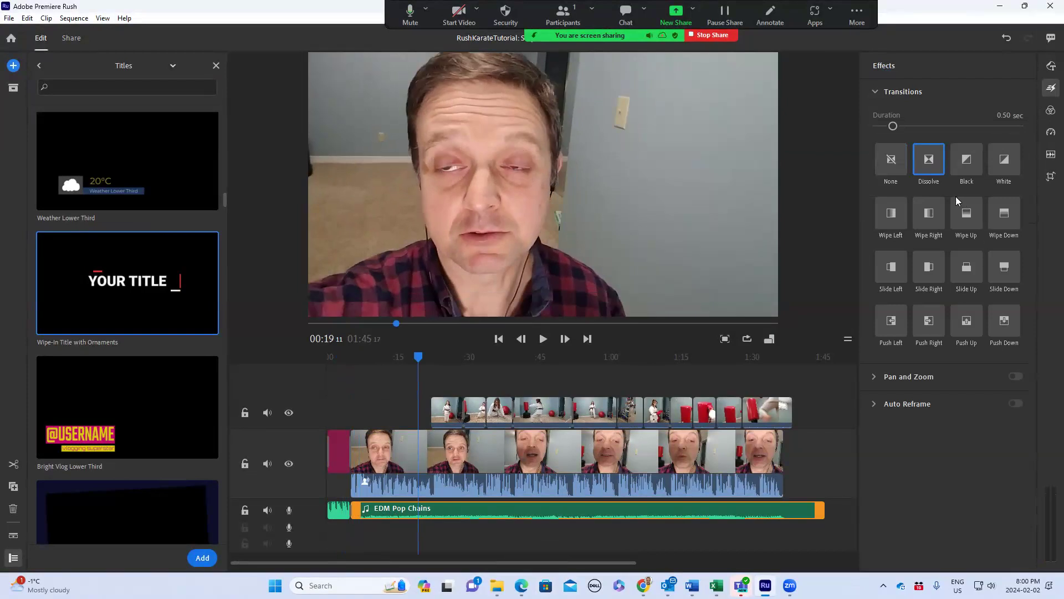
{"action": "left_click_drag", "start_coordinate": [414, 359], "coordinate": [340, 381]}
{"action": "key", "text": "space"}
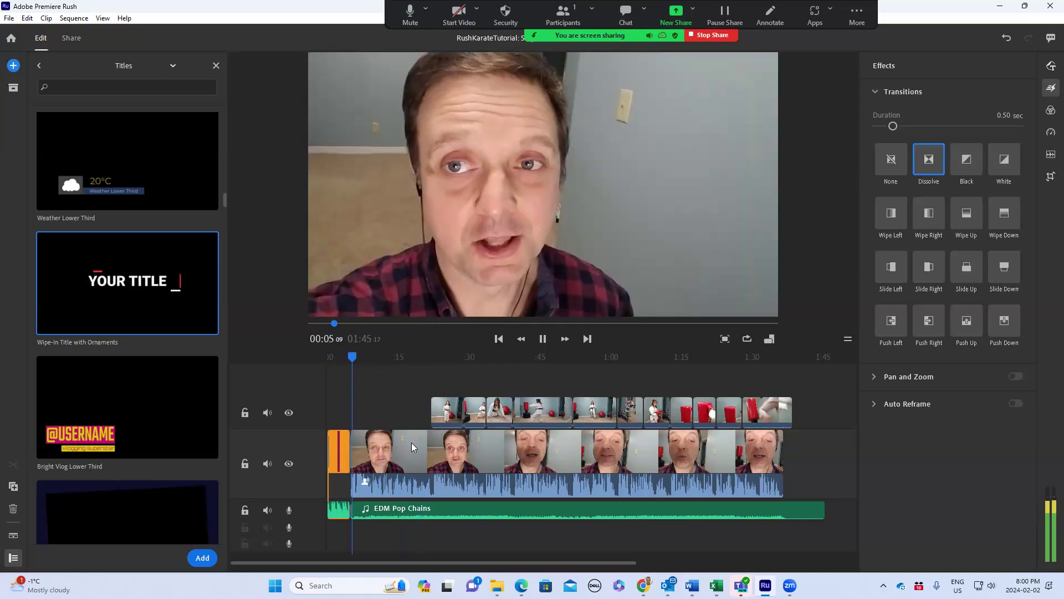
{"action": "left_click", "coordinate": [411, 444]}
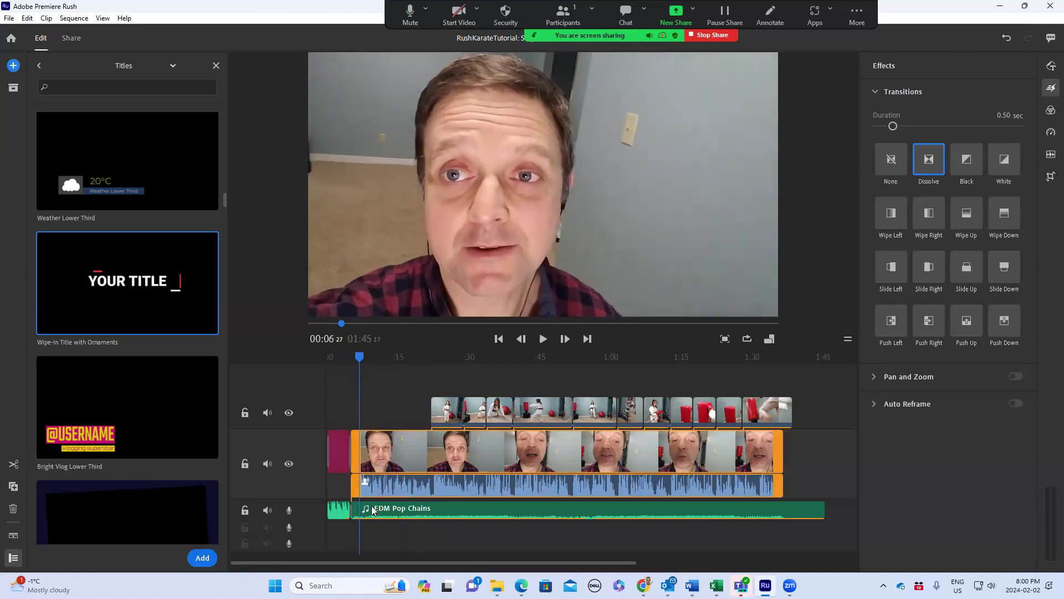
{"action": "left_click", "coordinate": [350, 511]}
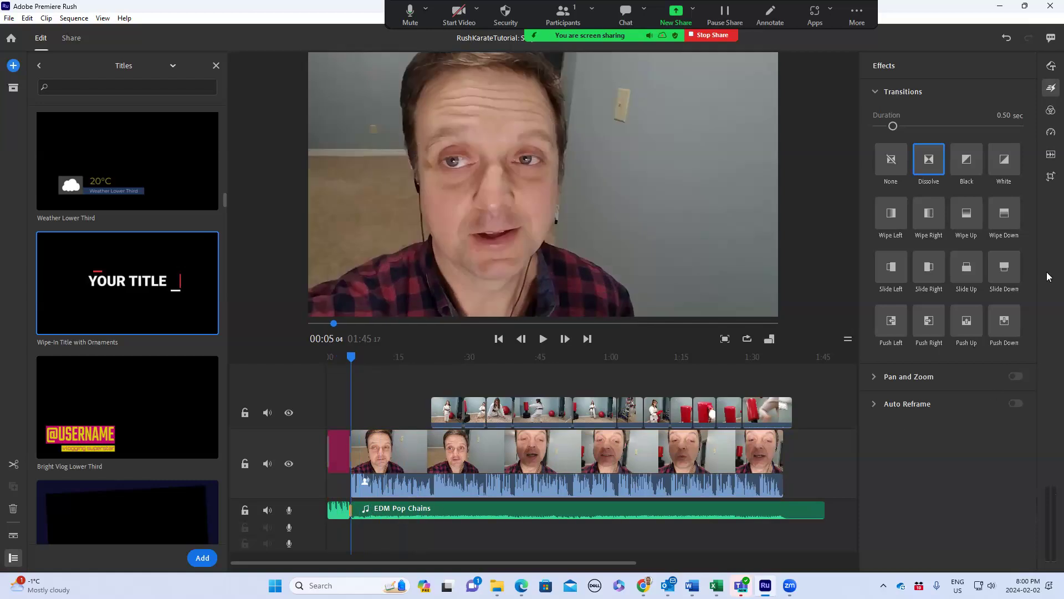
Step: Replace the transition at the EDM Pop Chains cut with a new Dissolve lasting 1.00 sec
{"action": "left_click", "coordinate": [1050, 89]}
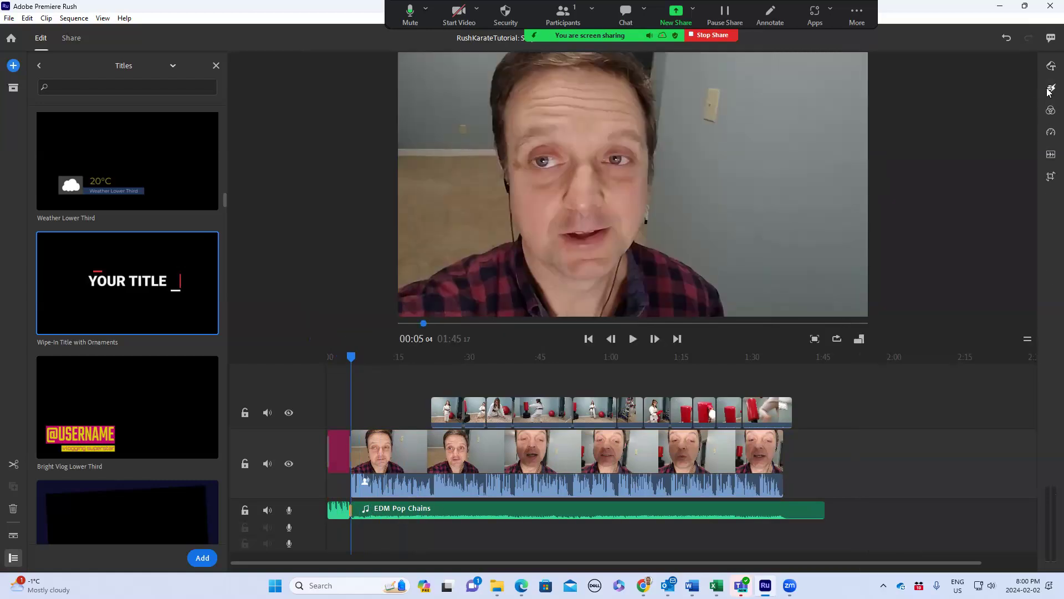
{"action": "left_click", "coordinate": [1050, 89]}
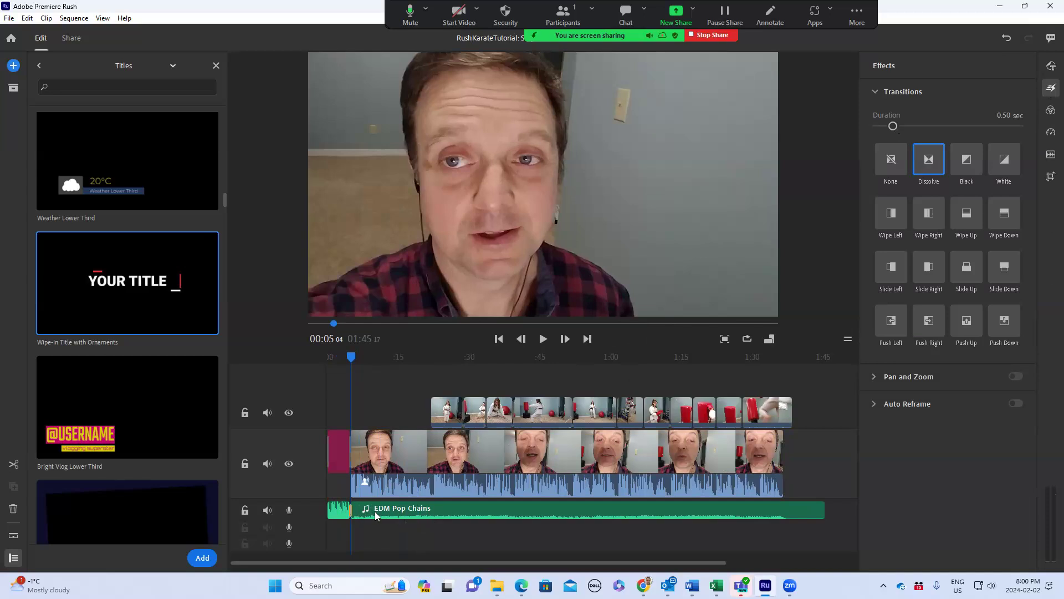
{"action": "key", "text": "Delete"}
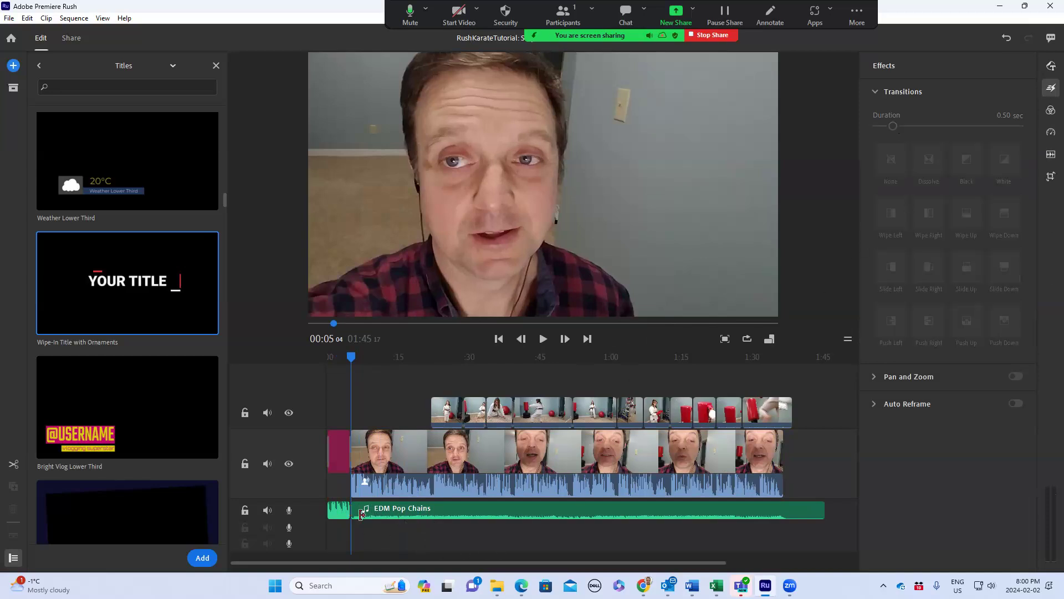
{"action": "left_click", "coordinate": [361, 513]}
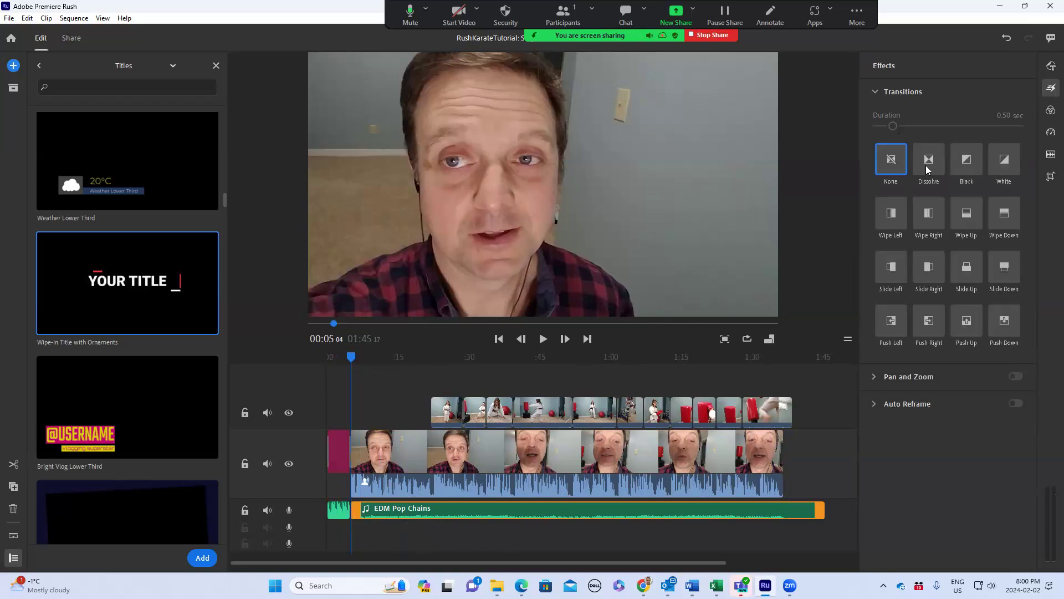
{"action": "left_click", "coordinate": [927, 170]}
{"action": "left_click_drag", "start_coordinate": [893, 128], "coordinate": [905, 130]}
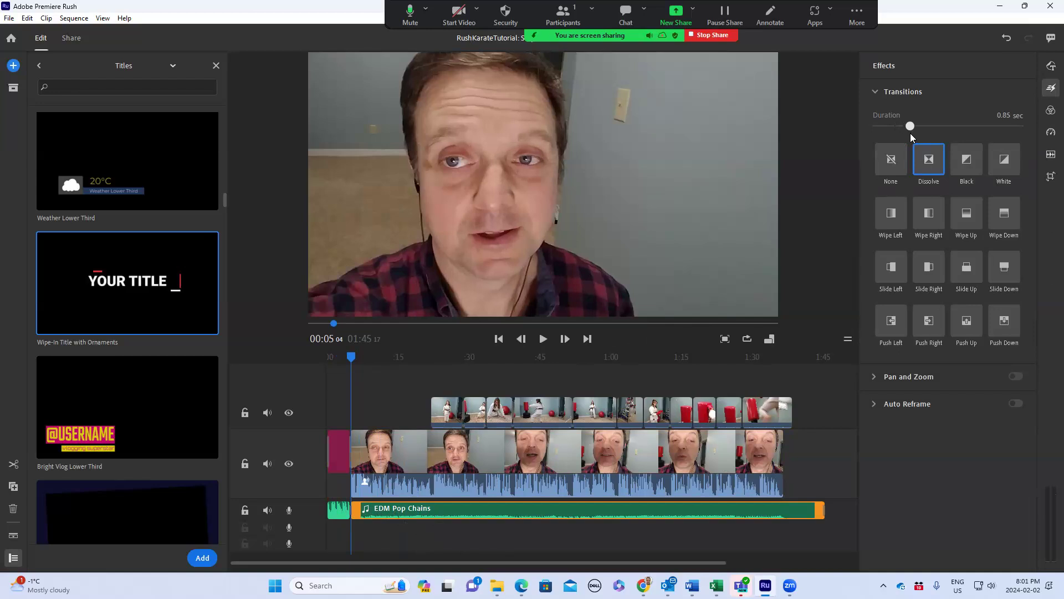
{"action": "mouse_move", "coordinate": [913, 136]}
{"action": "left_mouse_down"}
{"action": "mouse_move", "coordinate": [771, 289]}
{"action": "mouse_move", "coordinate": [310, 548]}
{"action": "mouse_move", "coordinate": [380, 524]}
{"action": "left_mouse_up"}
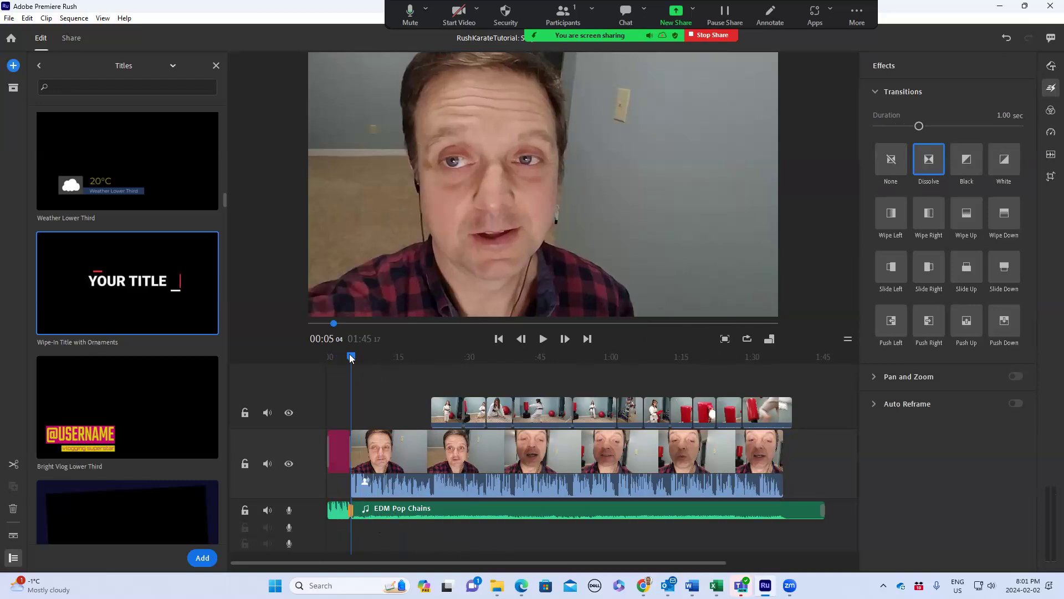
Step: Play back the change from the title to the speech to check the longer music dissolve
{"action": "left_click_drag", "start_coordinate": [349, 357], "coordinate": [338, 356]}
{"action": "key", "text": "space"}
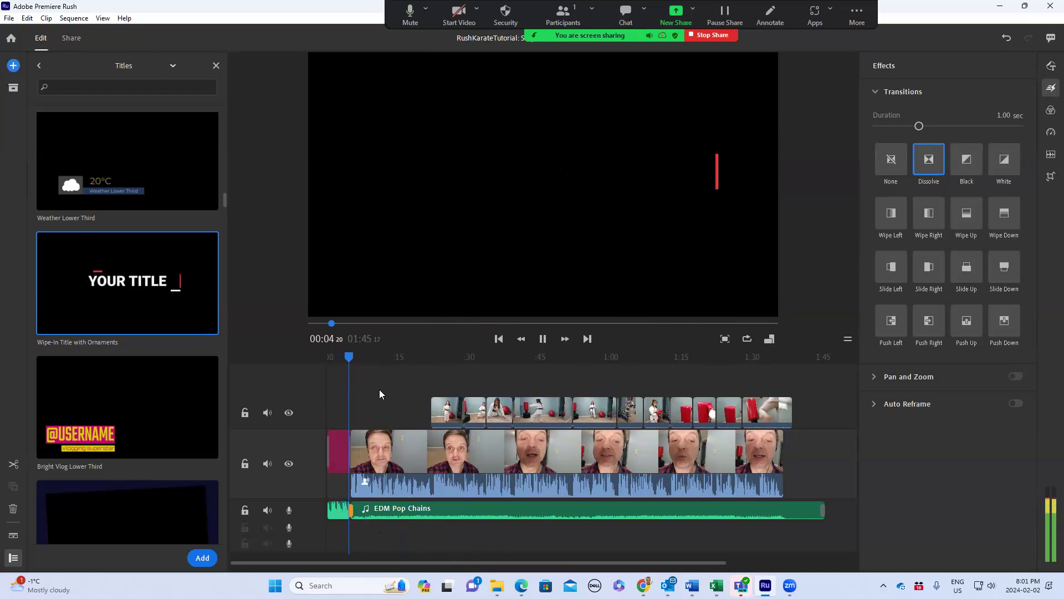
{"action": "key", "text": "space"}
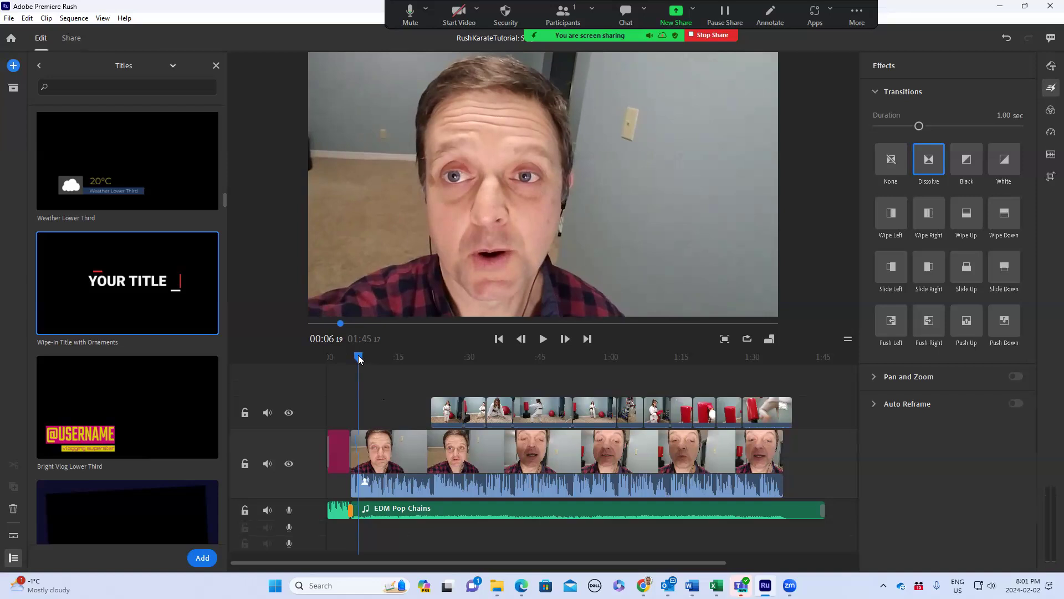
Step: Play back the karate demonstration around the 50-second mark to find the kick
{"action": "left_click_drag", "start_coordinate": [364, 358], "coordinate": [556, 417]}
{"action": "key", "text": "space"}
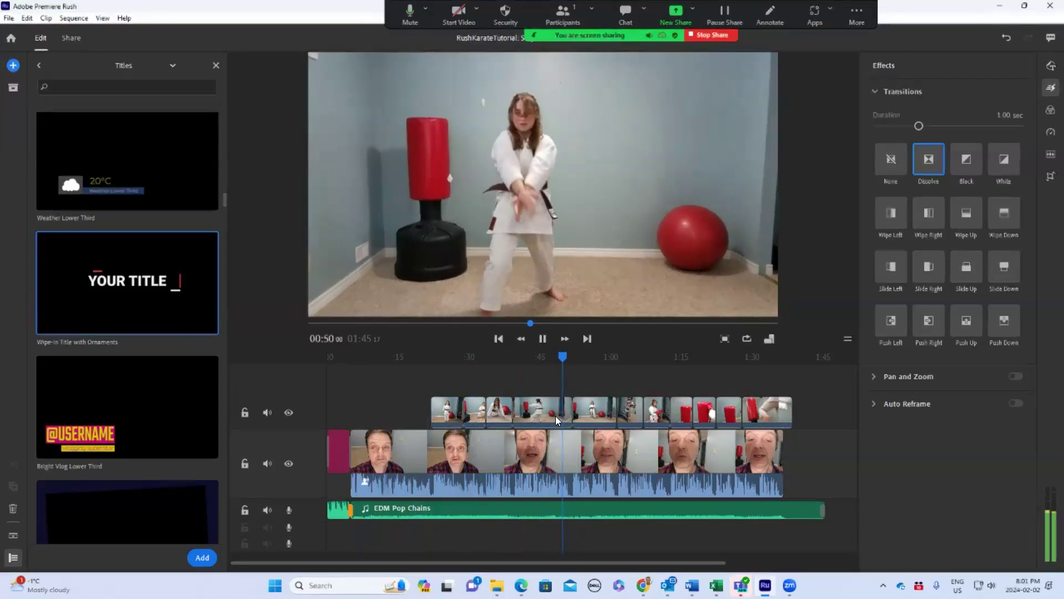
{"action": "key", "text": "space"}
Step: Show the karate clips' audio in the timeline and split the clip at the end of the kick, at 00:51:11
{"action": "left_click_drag", "start_coordinate": [573, 355], "coordinate": [569, 355]}
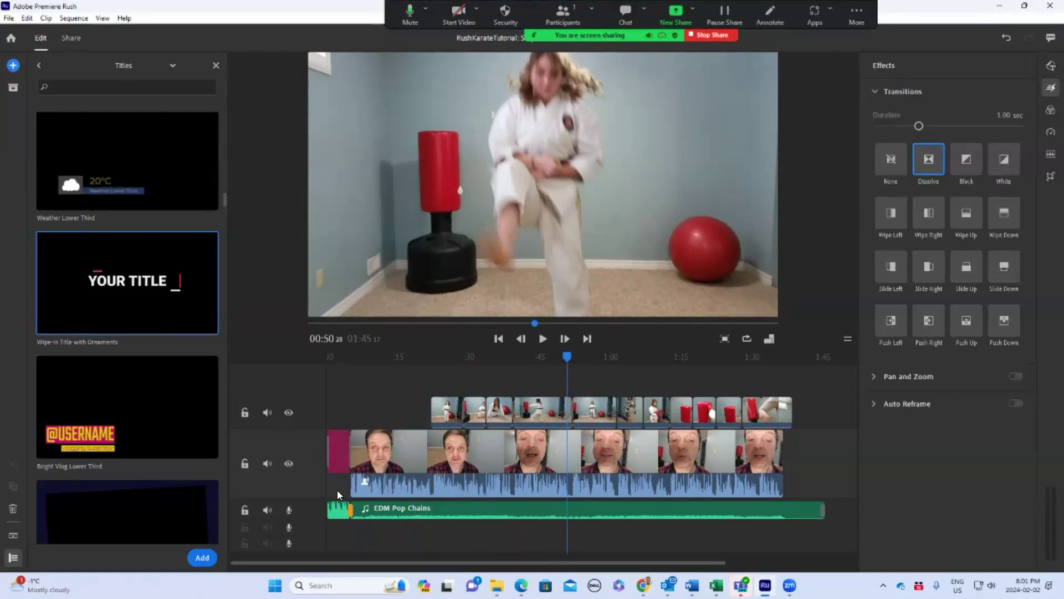
{"action": "scroll", "coordinate": [337, 490], "scroll_direction": "up", "scroll_amount": 3}
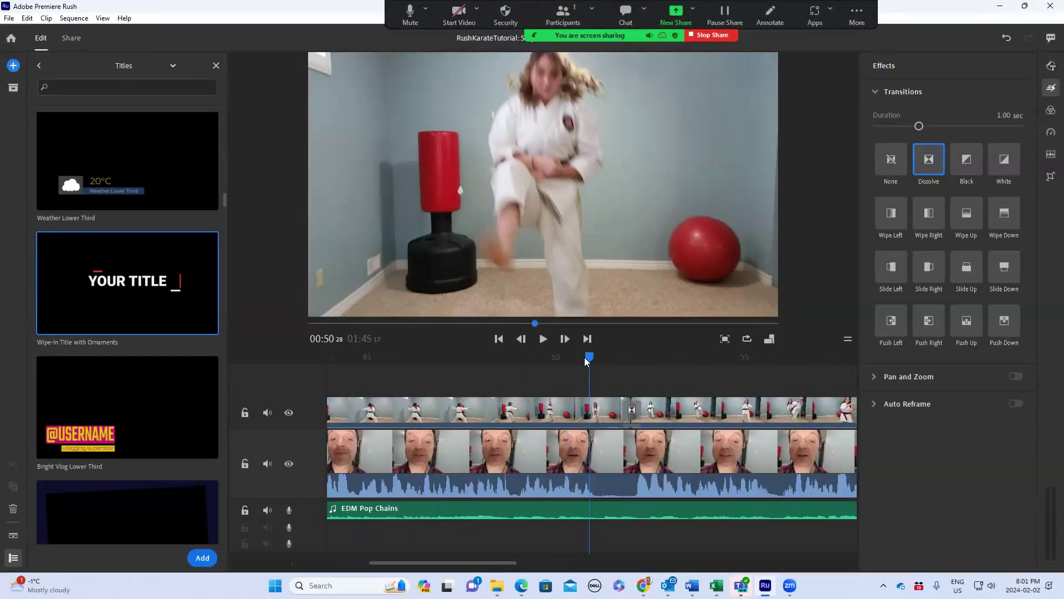
{"action": "left_click_drag", "start_coordinate": [591, 357], "coordinate": [595, 358]}
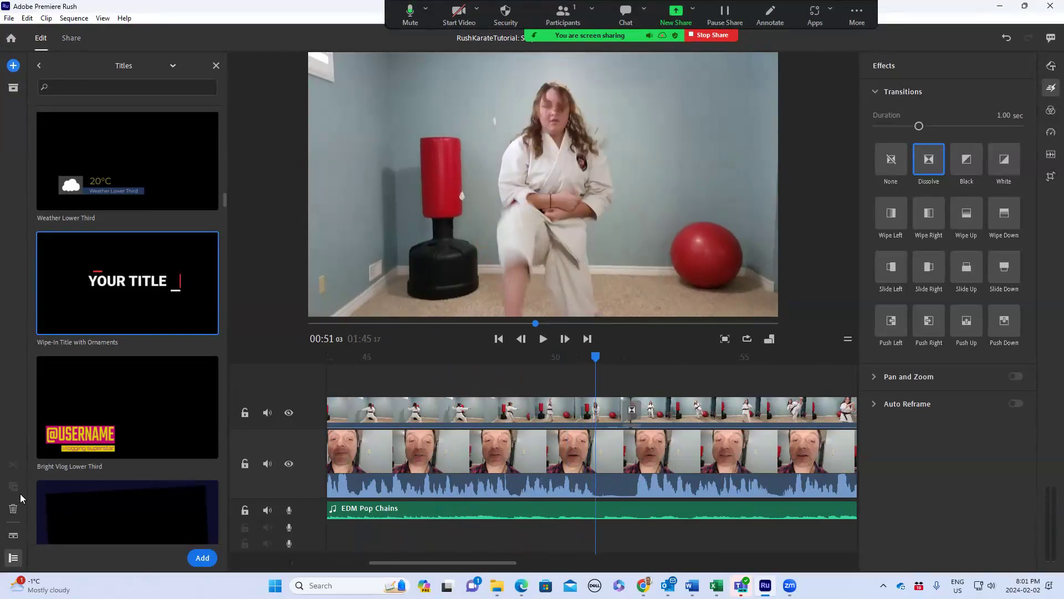
{"action": "left_click", "coordinate": [606, 415]}
{"action": "left_click_drag", "start_coordinate": [606, 359], "coordinate": [603, 359]}
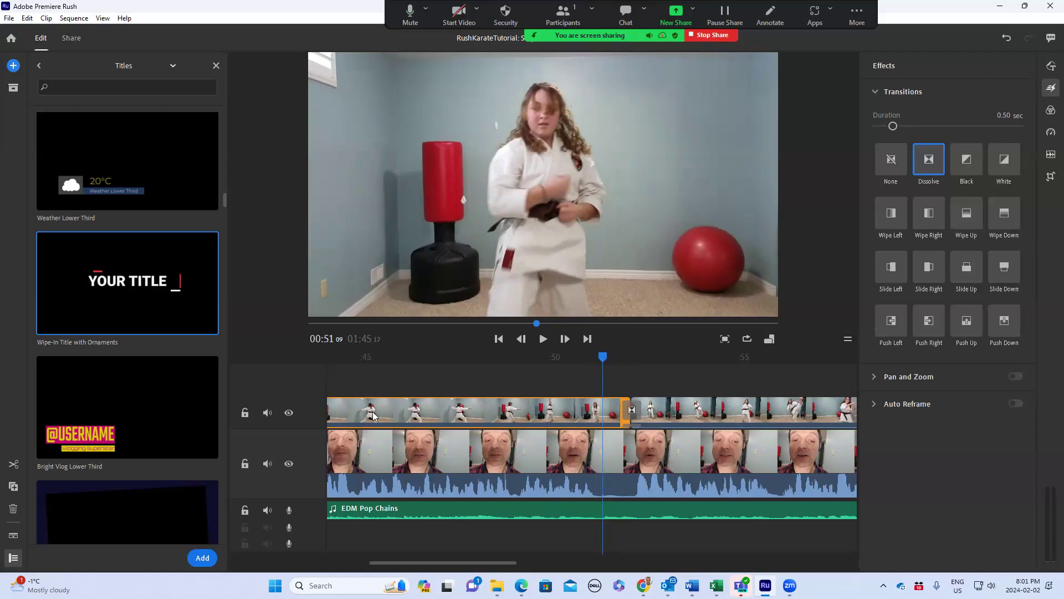
{"action": "left_click", "coordinate": [13, 536]}
{"action": "left_click_drag", "start_coordinate": [602, 359], "coordinate": [604, 360]}
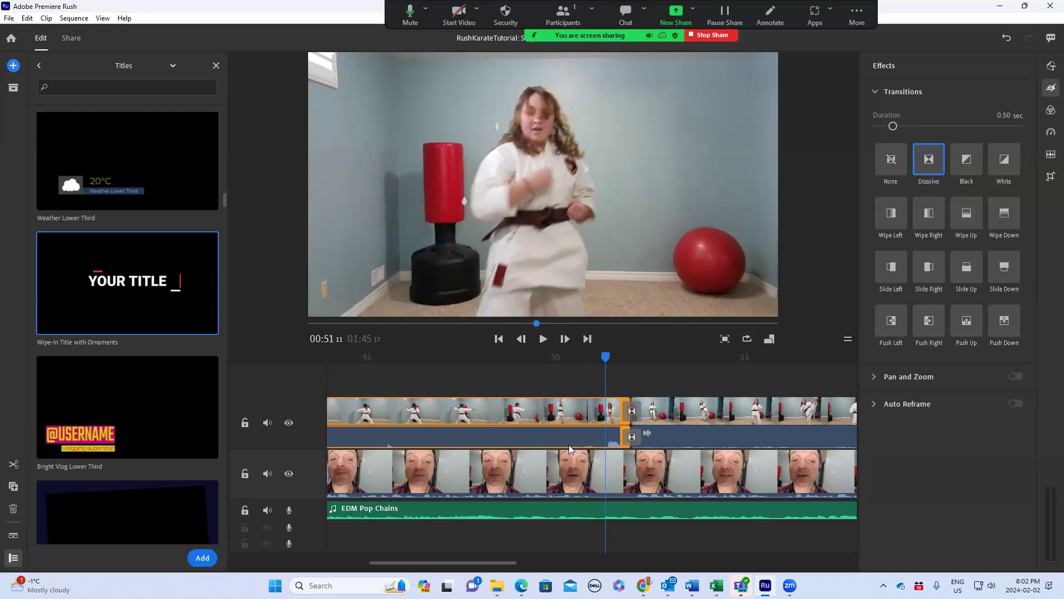
{"action": "left_click", "coordinate": [14, 464]}
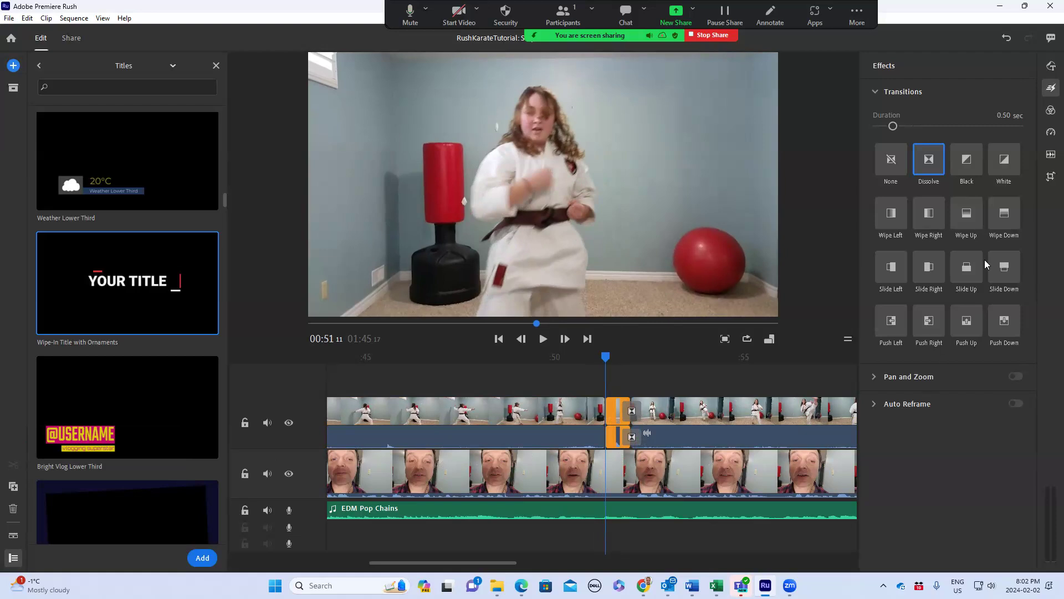
Step: Raise the clip volume of the short karate piece after the split and play it back against the speech
{"action": "left_click", "coordinate": [1050, 157]}
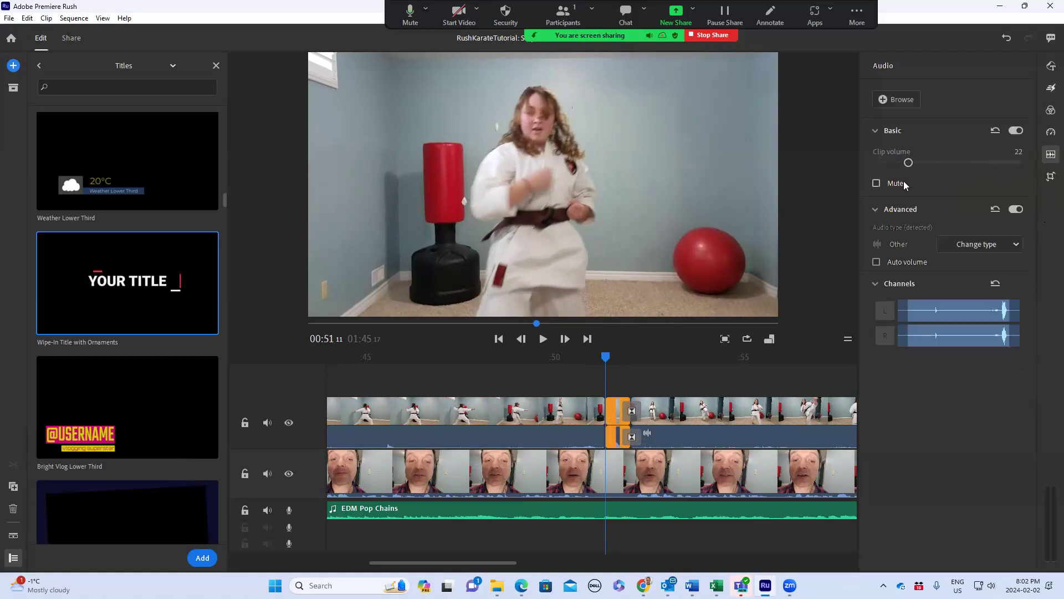
{"action": "left_click_drag", "start_coordinate": [909, 163], "coordinate": [948, 173]}
{"action": "left_click_drag", "start_coordinate": [608, 360], "coordinate": [571, 365]}
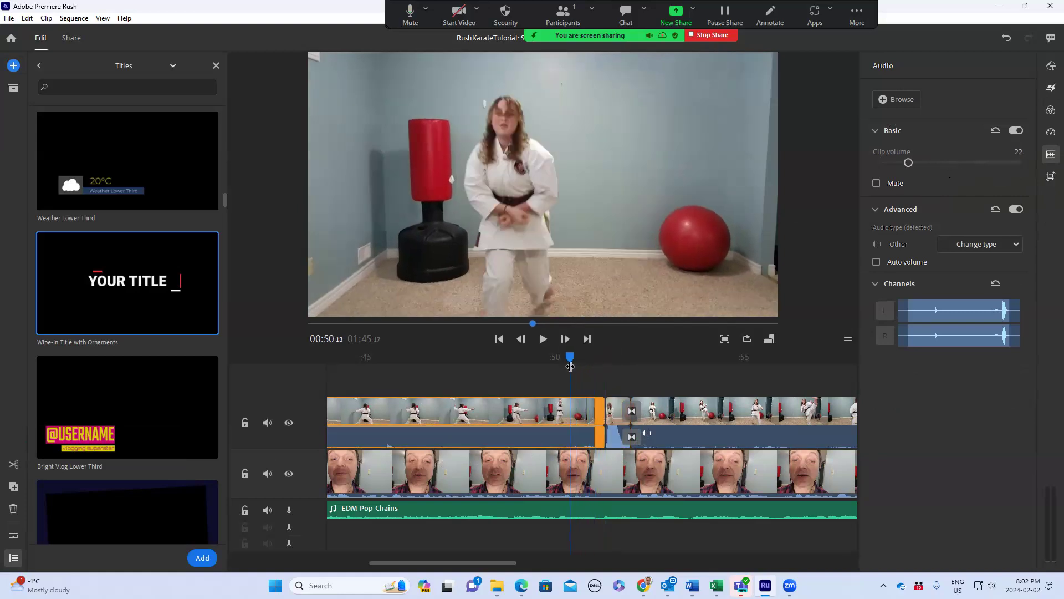
{"action": "key", "text": "space"}
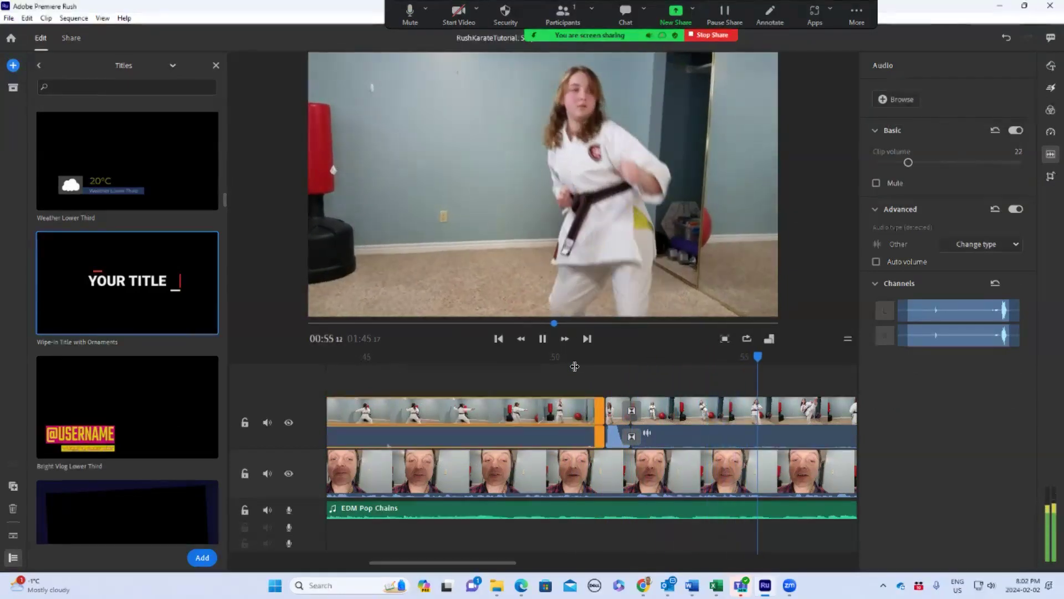
{"action": "scroll", "coordinate": [575, 367], "scroll_direction": "down", "scroll_amount": 4}
{"action": "scroll", "coordinate": [575, 366], "scroll_direction": "down", "scroll_amount": 3}
{"action": "key", "text": "space"}
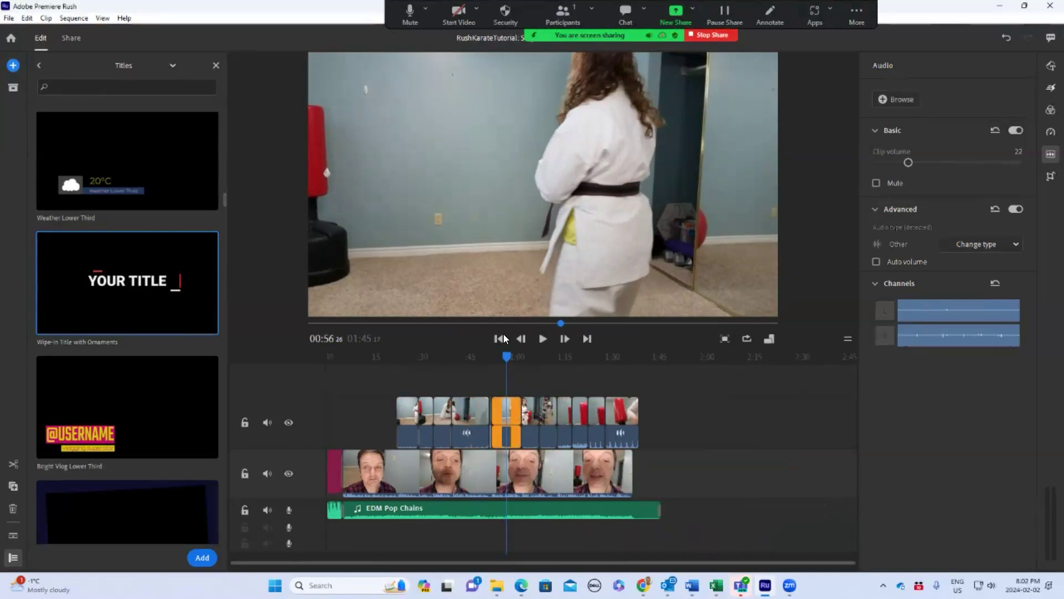
Step: Play back the punching-bag footage near the end of the video and split the last clip at 01:36:08
{"action": "left_click_drag", "start_coordinate": [506, 355], "coordinate": [597, 382]}
{"action": "key", "text": "space"}
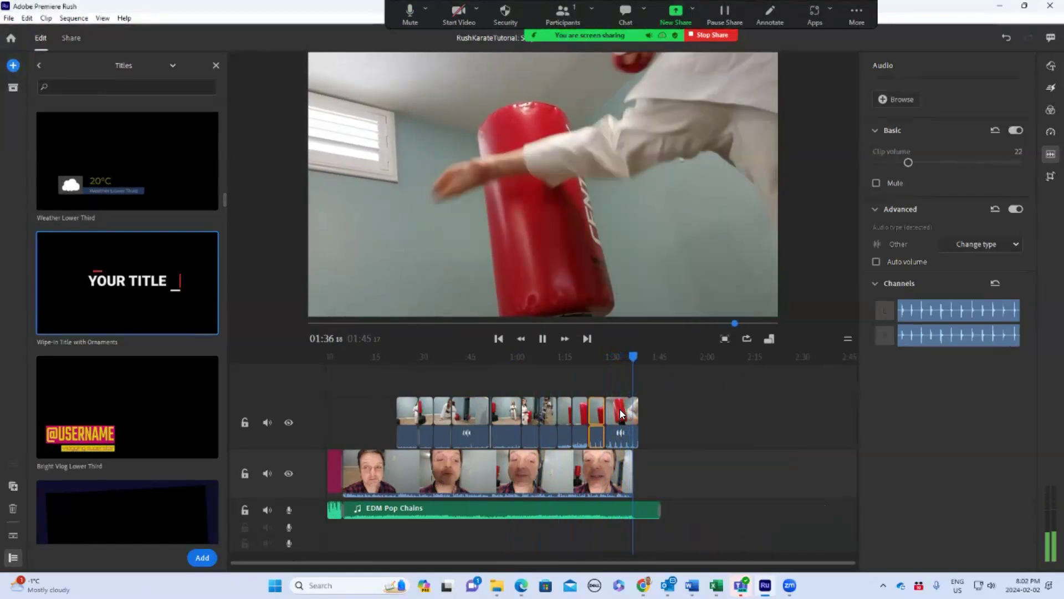
{"action": "left_click", "coordinate": [627, 407]}
{"action": "left_click_drag", "start_coordinate": [632, 354], "coordinate": [631, 354]}
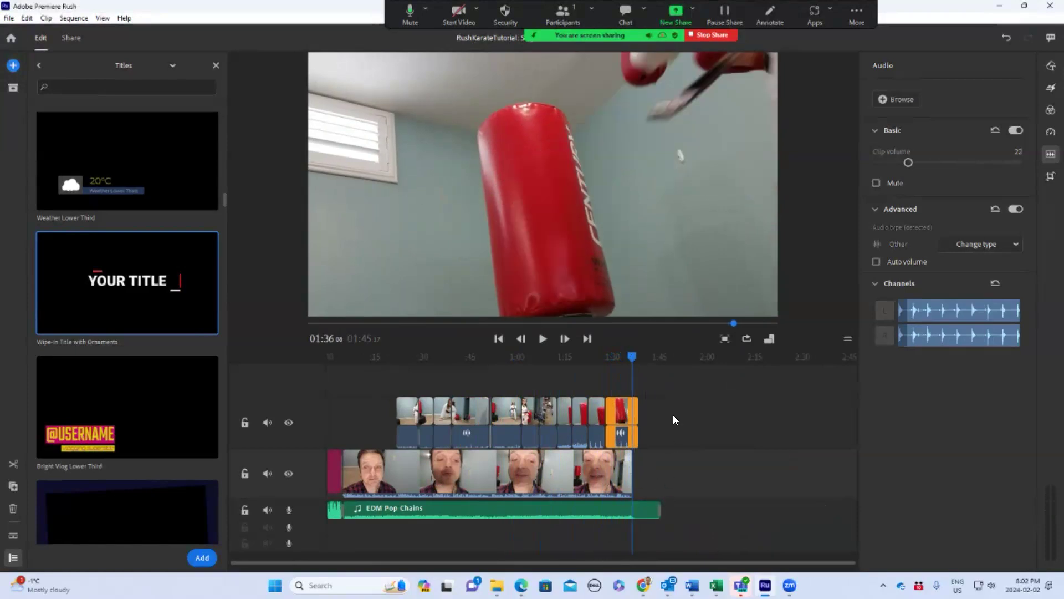
{"action": "left_click", "coordinate": [14, 465]}
{"action": "key", "text": "equal"}
{"action": "key", "text": "equal"}
{"action": "key", "text": "equal"}
{"action": "key", "text": "equal"}
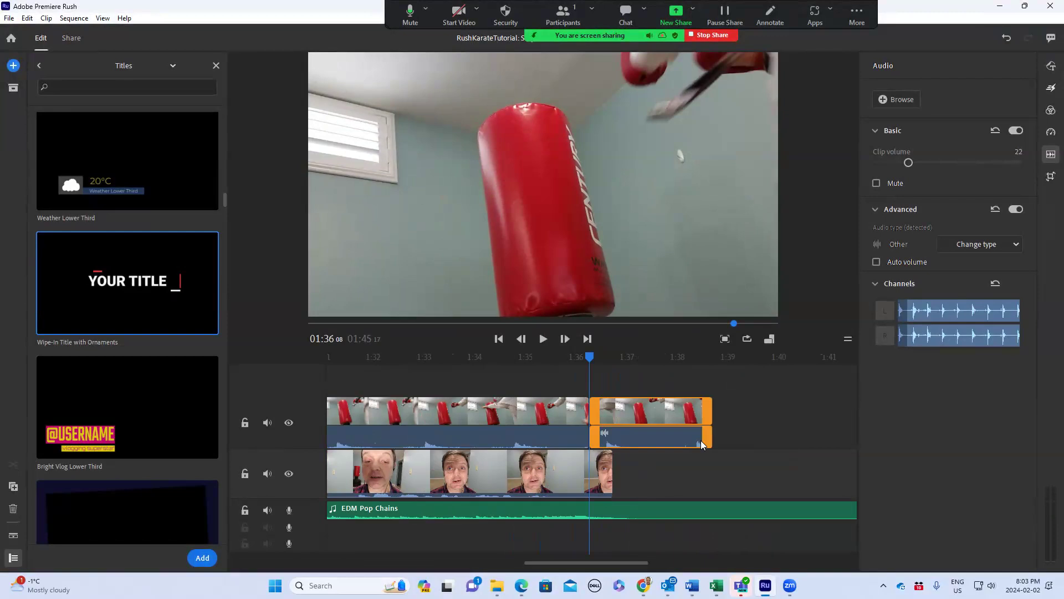
Step: Set the clip volume of the final punching-bag piece to 51 and listen to it
{"action": "left_click", "coordinate": [668, 433]}
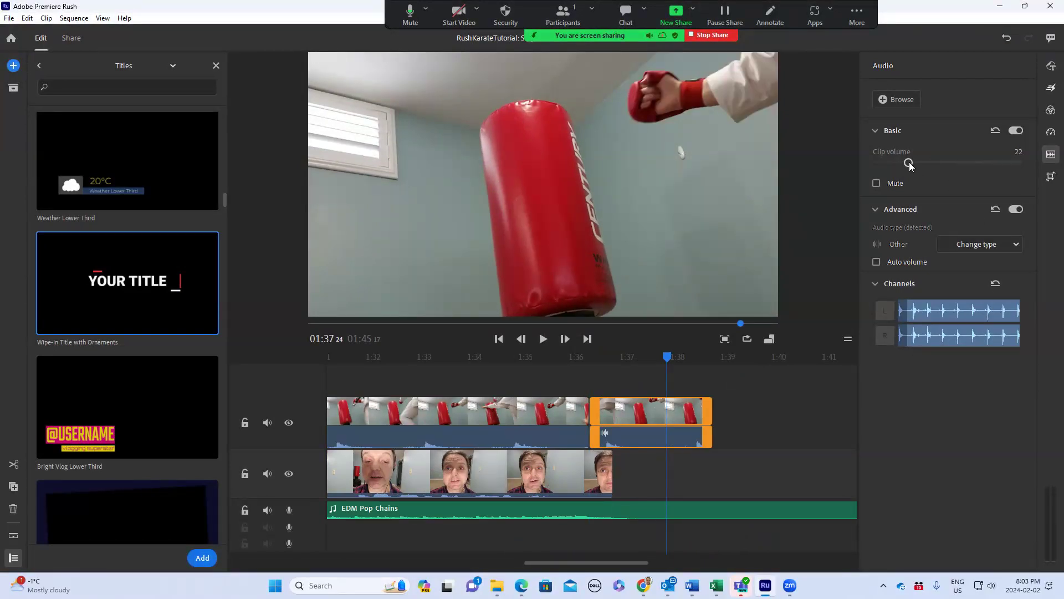
{"action": "left_click_drag", "start_coordinate": [939, 167], "coordinate": [944, 169]}
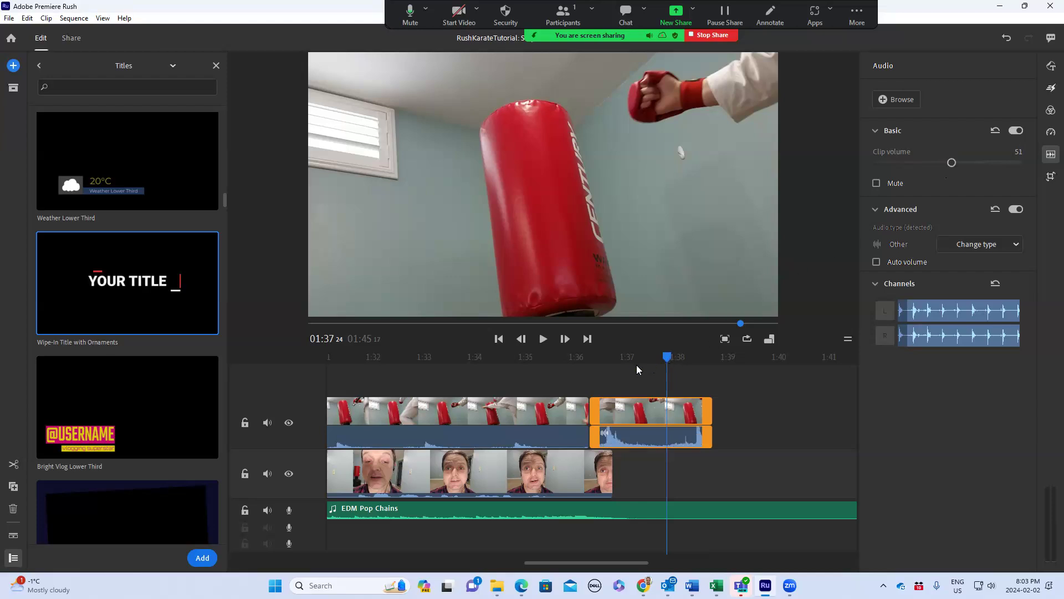
{"action": "left_click", "coordinate": [568, 368]}
{"action": "key", "text": "space"}
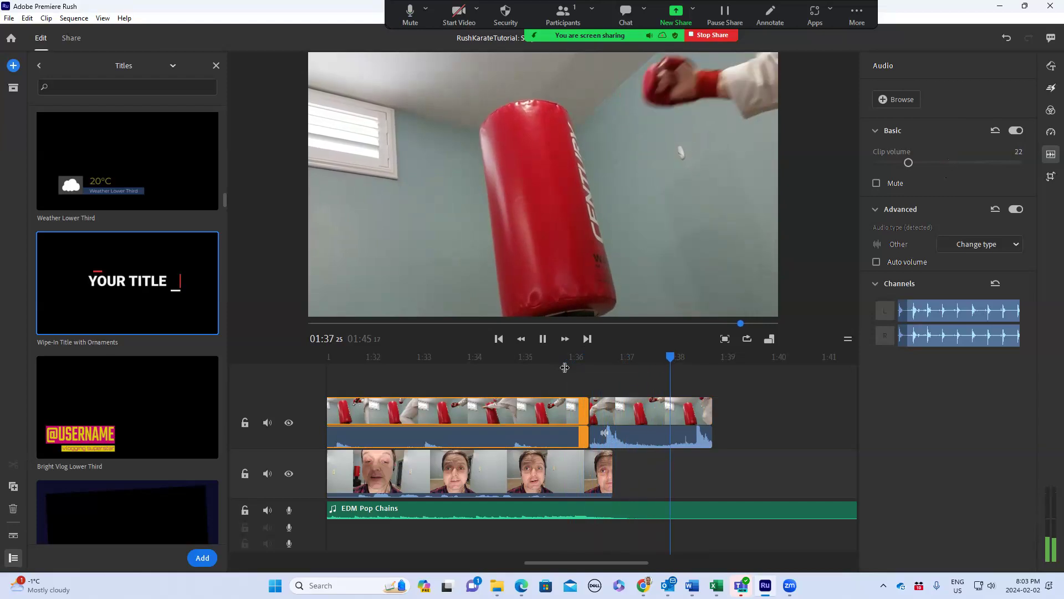
{"action": "key", "text": "space"}
Step: Extend the end of the final punching-bag piece to about 01:39:07 and play back the added part
{"action": "left_click_drag", "start_coordinate": [708, 406], "coordinate": [735, 437]}
{"action": "left_click", "coordinate": [719, 377]}
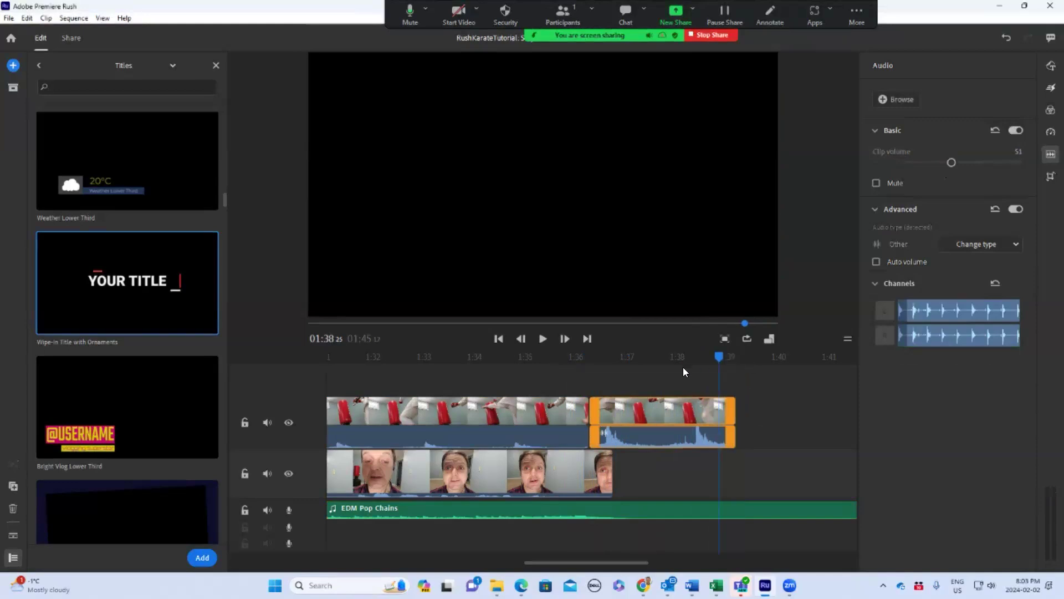
{"action": "key", "text": "space"}
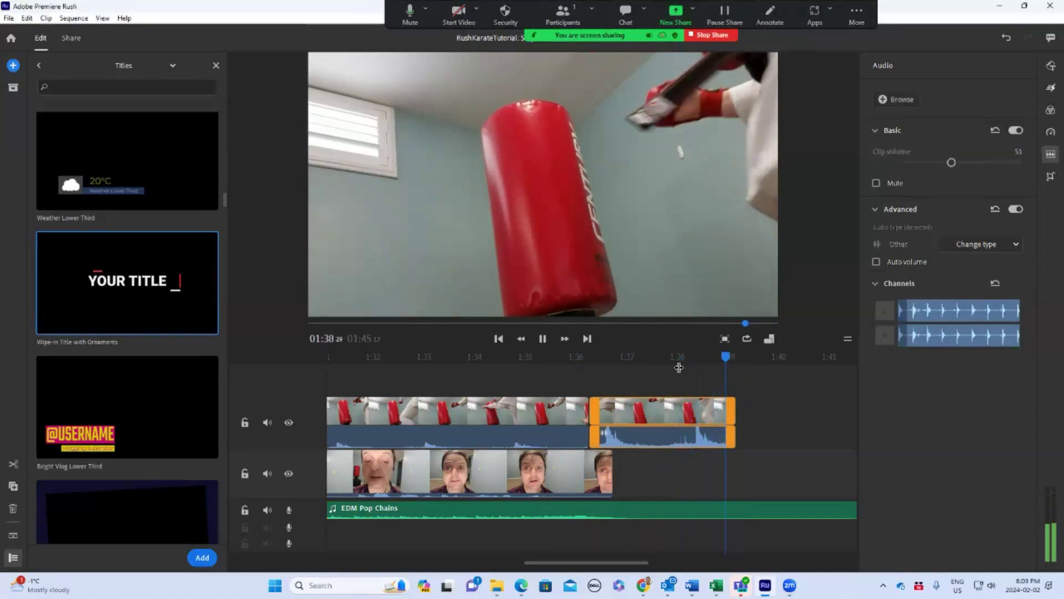
{"action": "key", "text": "space"}
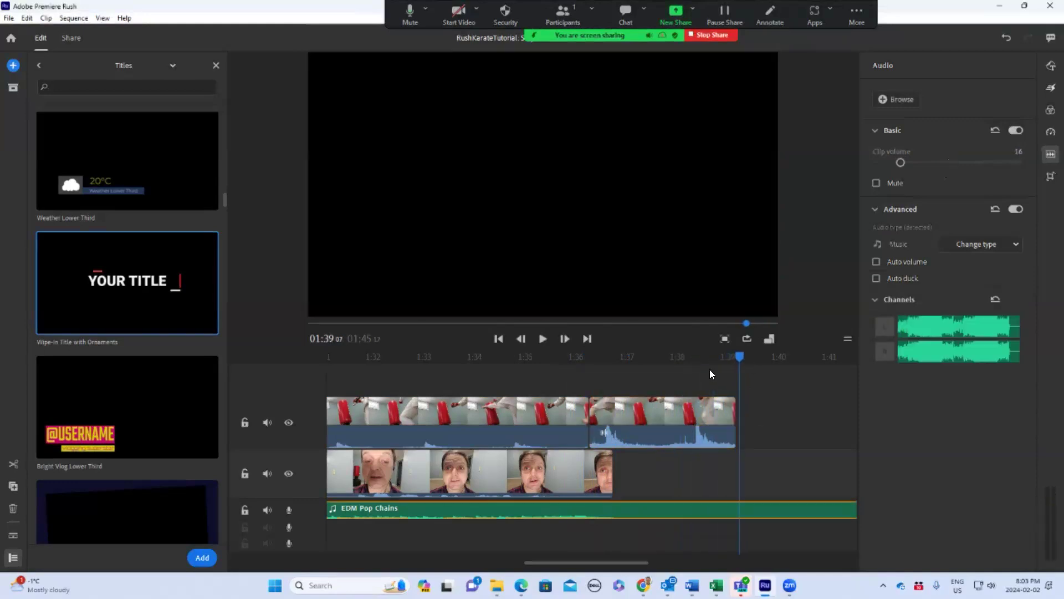
Step: Add a 1.00 sec Dissolve transition at the end of the final punching-bag piece
{"action": "left_click", "coordinate": [1049, 88]}
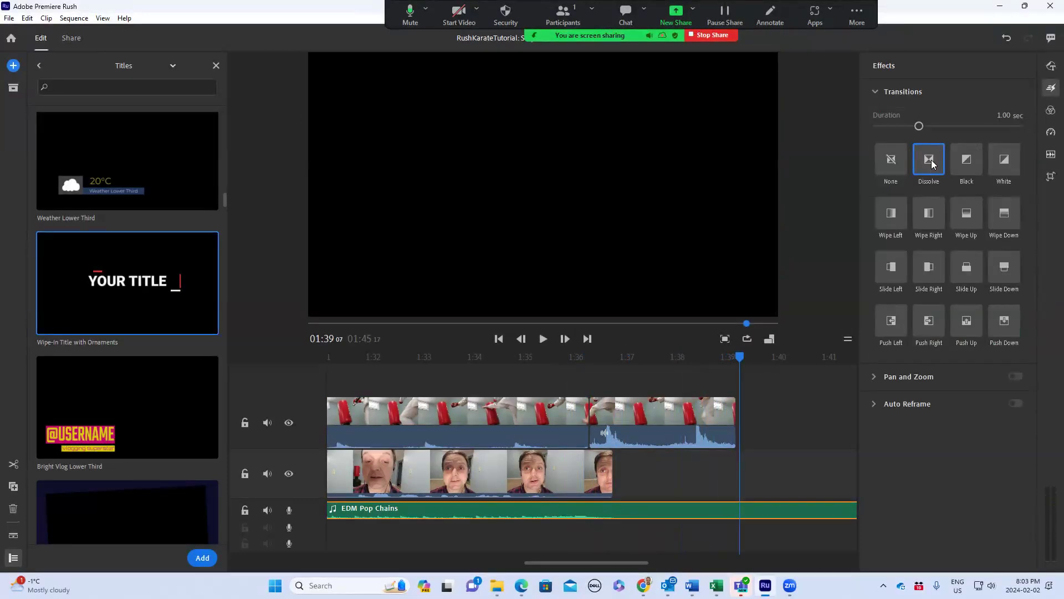
{"action": "left_click_drag", "start_coordinate": [932, 161], "coordinate": [739, 413]}
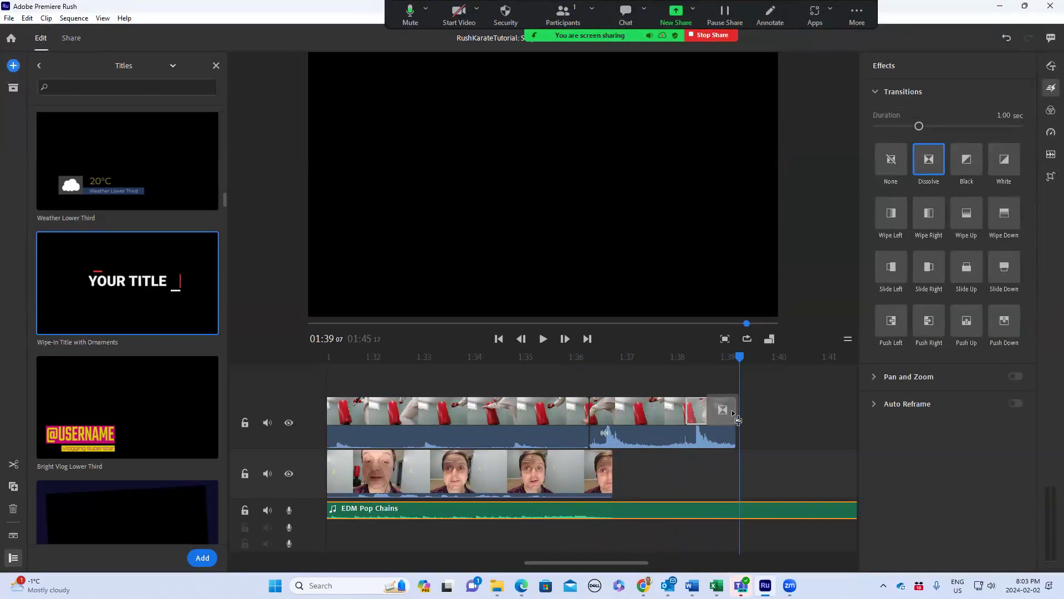
{"action": "left_click", "coordinate": [726, 411]}
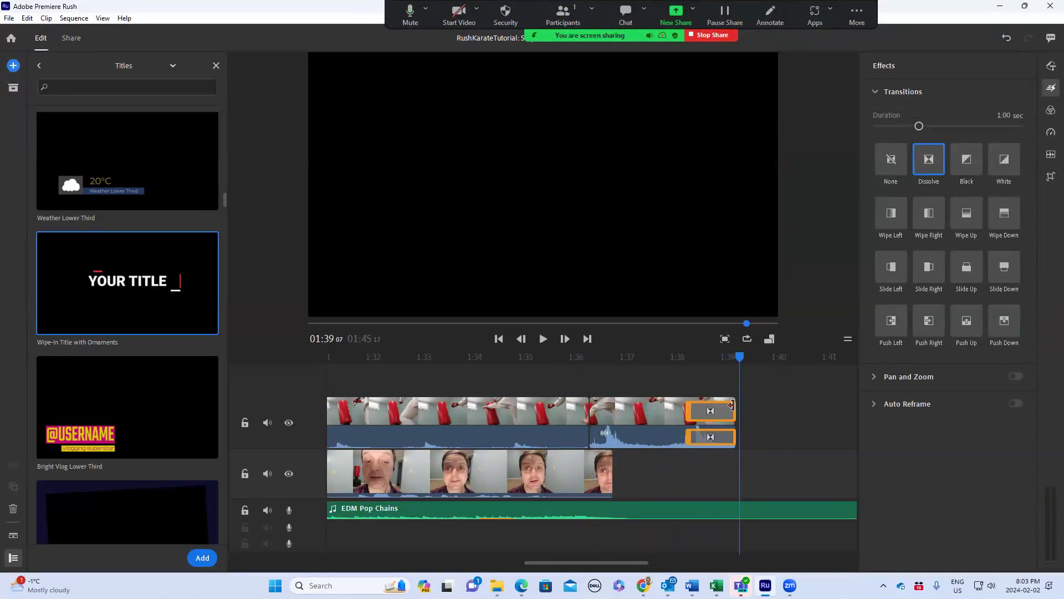
Step: Shorten the EDM Pop Chains music so it ends together with the final punching-bag piece
{"action": "key", "text": "minus"}
{"action": "left_click_drag", "start_coordinate": [817, 510], "coordinate": [663, 514]}
{"action": "left_click", "coordinate": [707, 540]}
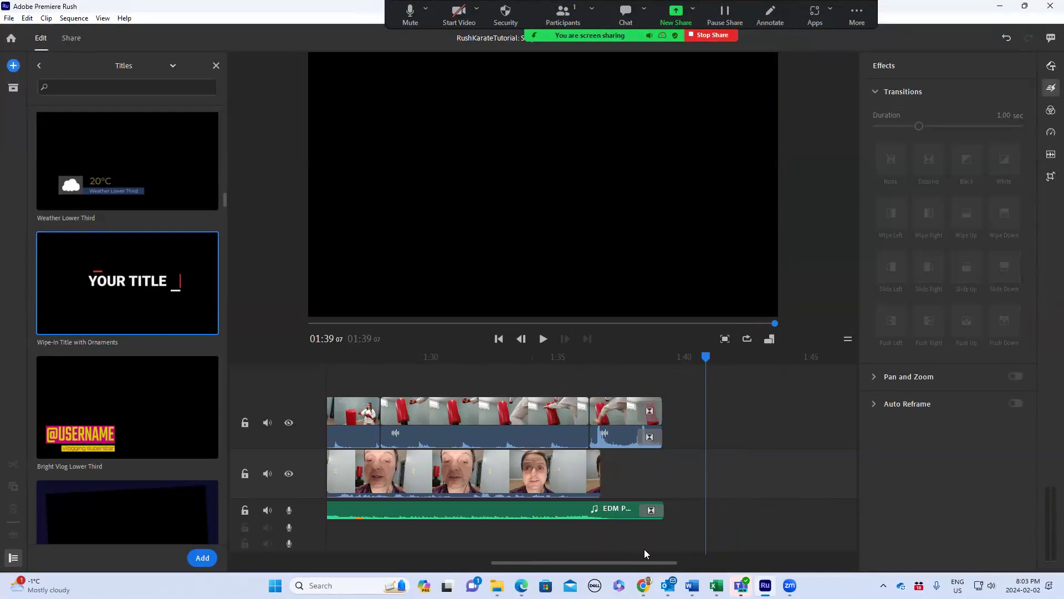
Step: Play back the last seconds of the video to check the closing fade of picture and music
{"action": "left_click", "coordinate": [547, 378]}
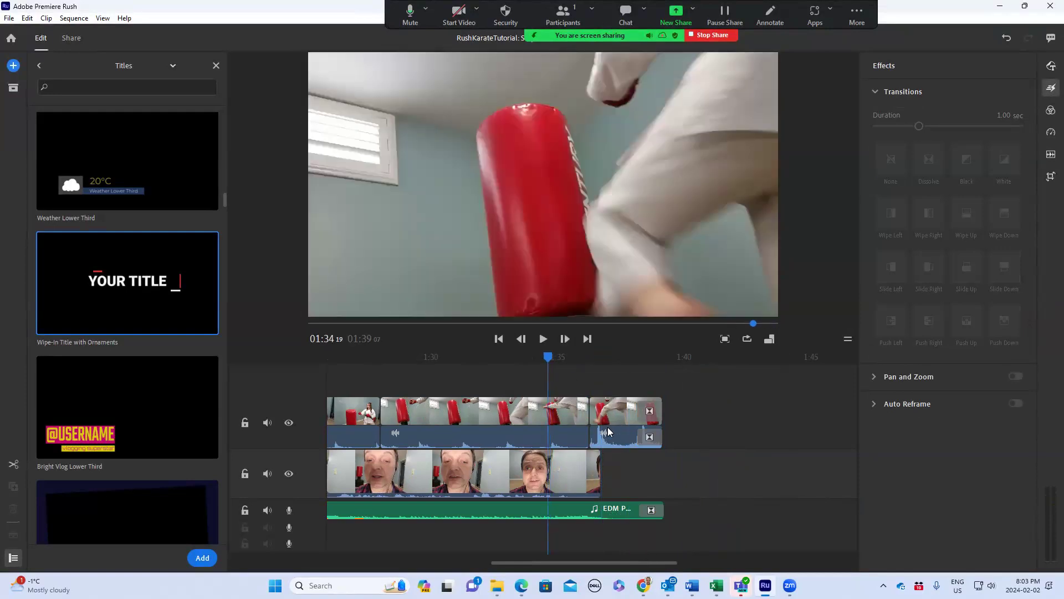
{"action": "key", "text": "space"}
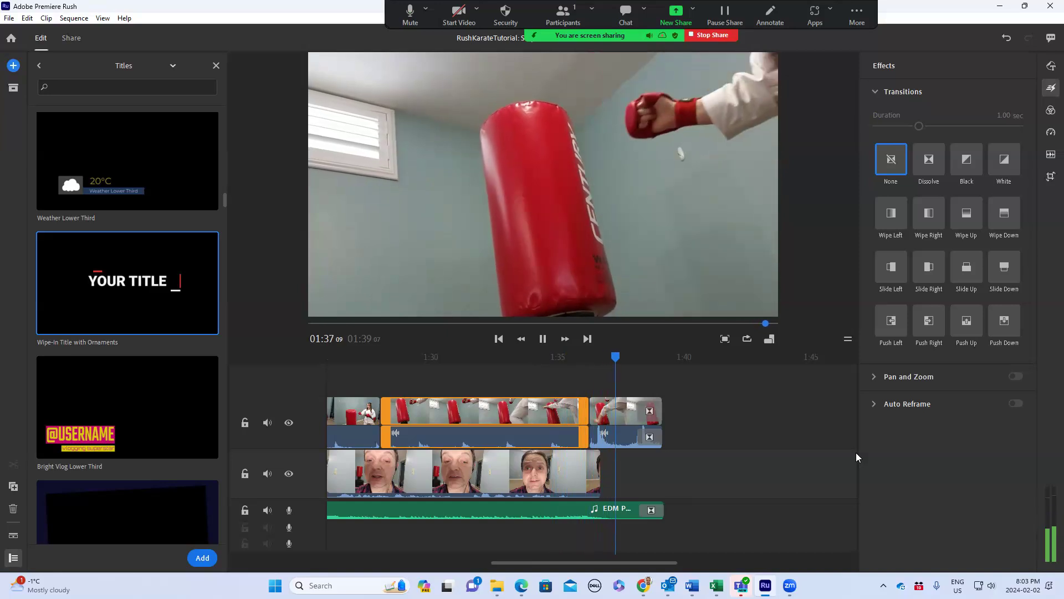
{"action": "key", "text": "space"}
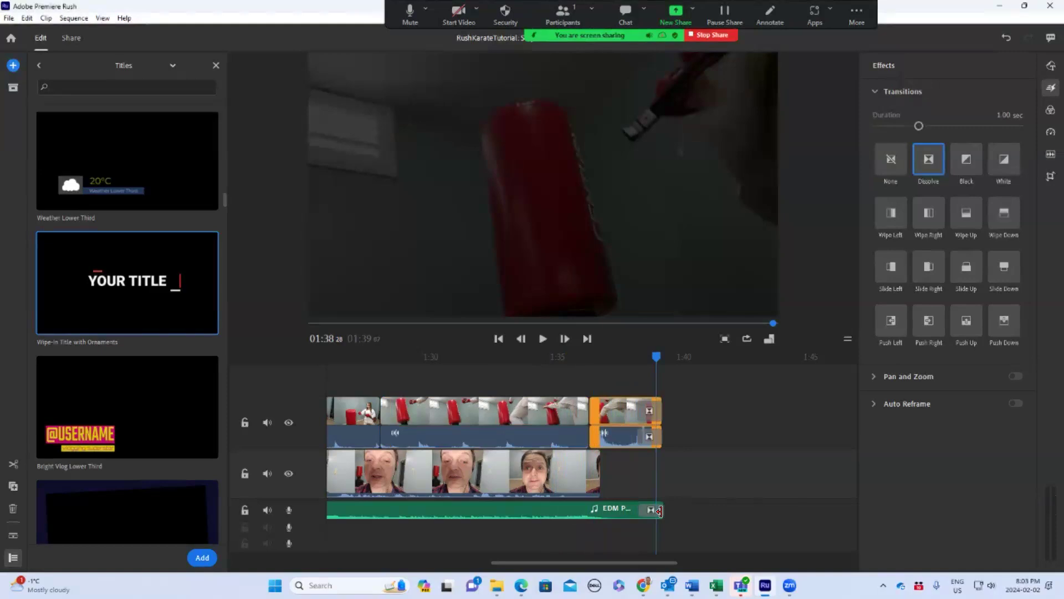
Step: Return the playhead from the video's end to 00:12:19 and select the talking-head clip
{"action": "key", "text": "space"}
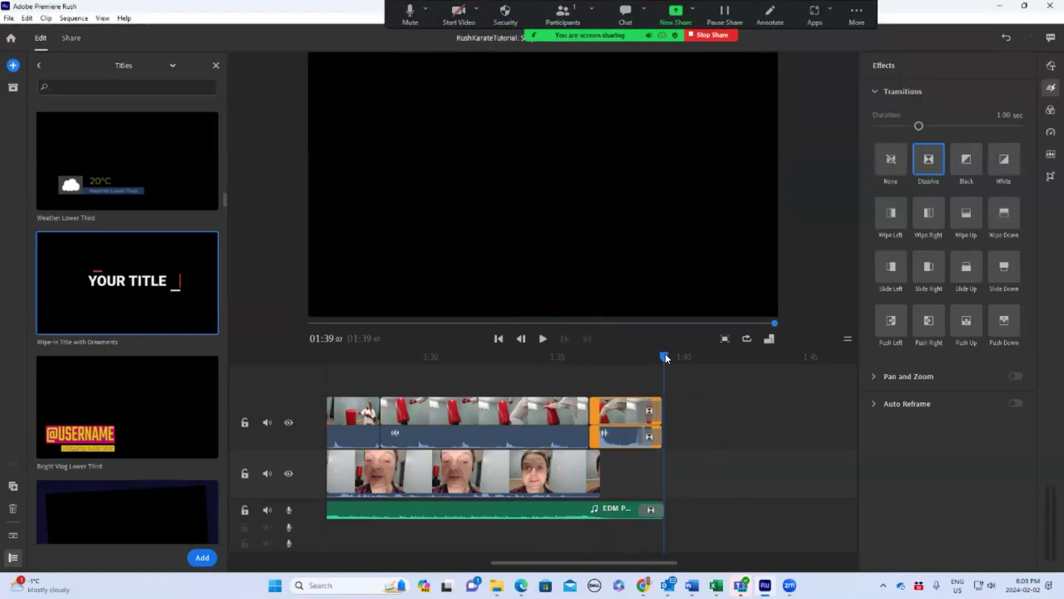
{"action": "left_click_drag", "start_coordinate": [665, 354], "coordinate": [290, 361]}
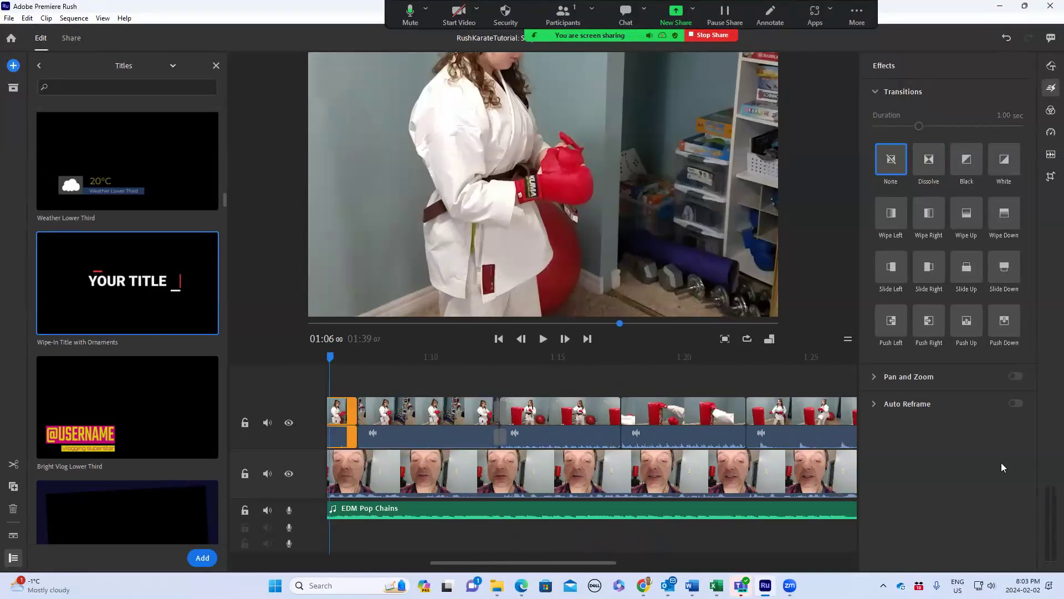
{"action": "key", "text": "minus"}
{"action": "key", "text": "minus"}
{"action": "key", "text": "minus"}
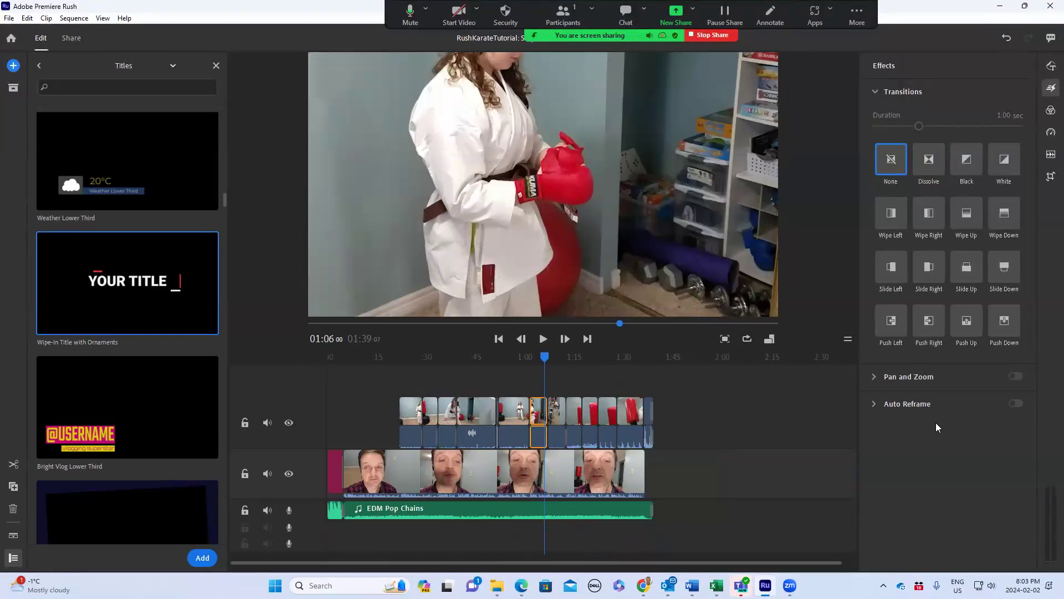
{"action": "left_click", "coordinate": [434, 366]}
{"action": "left_click_drag", "start_coordinate": [424, 367], "coordinate": [368, 396]}
{"action": "left_click", "coordinate": [382, 467]}
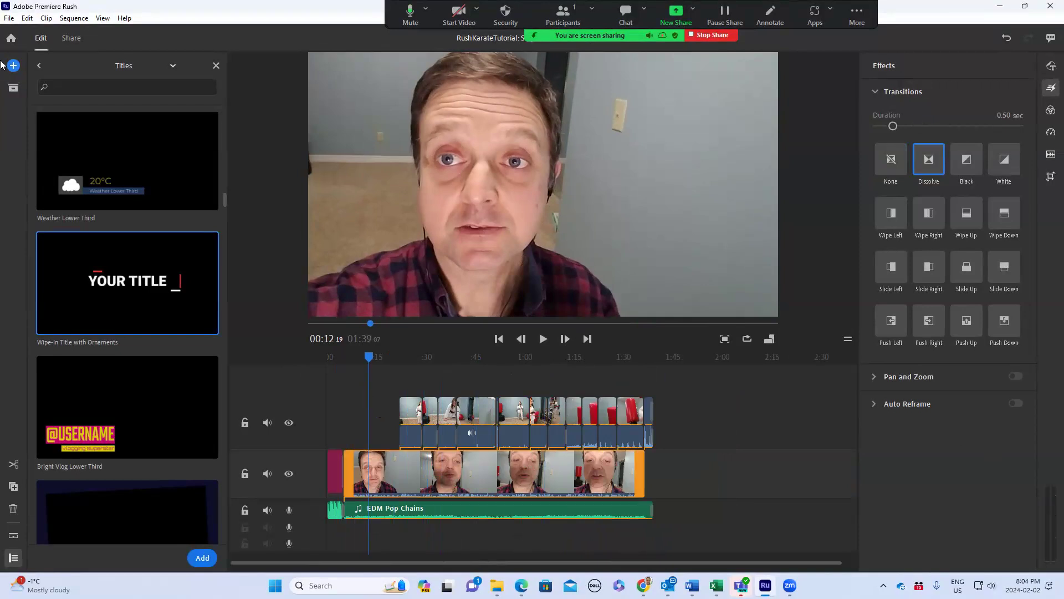
Step: Add the Orange Sherbet Left title from the title templates above the talking-head clip and place it shortly after the opening title
{"action": "left_click", "coordinate": [39, 65]}
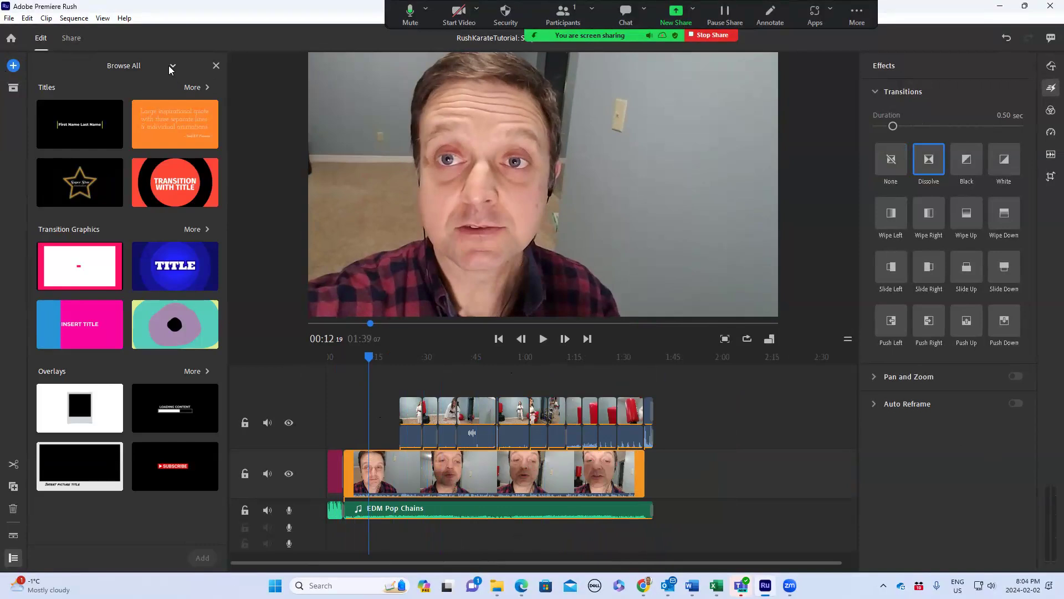
{"action": "left_click", "coordinate": [193, 88]}
{"action": "scroll", "coordinate": [222, 134], "scroll_direction": "down", "scroll_amount": 10}
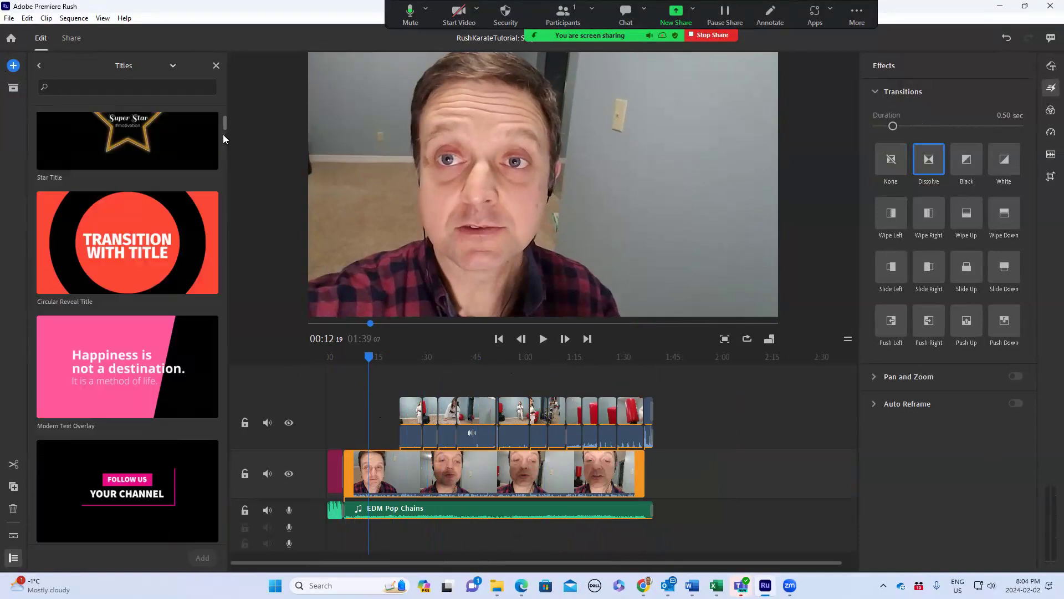
{"action": "scroll", "coordinate": [122, 343], "scroll_direction": "down", "scroll_amount": 5}
{"action": "scroll", "coordinate": [122, 344], "scroll_direction": "down", "scroll_amount": 10}
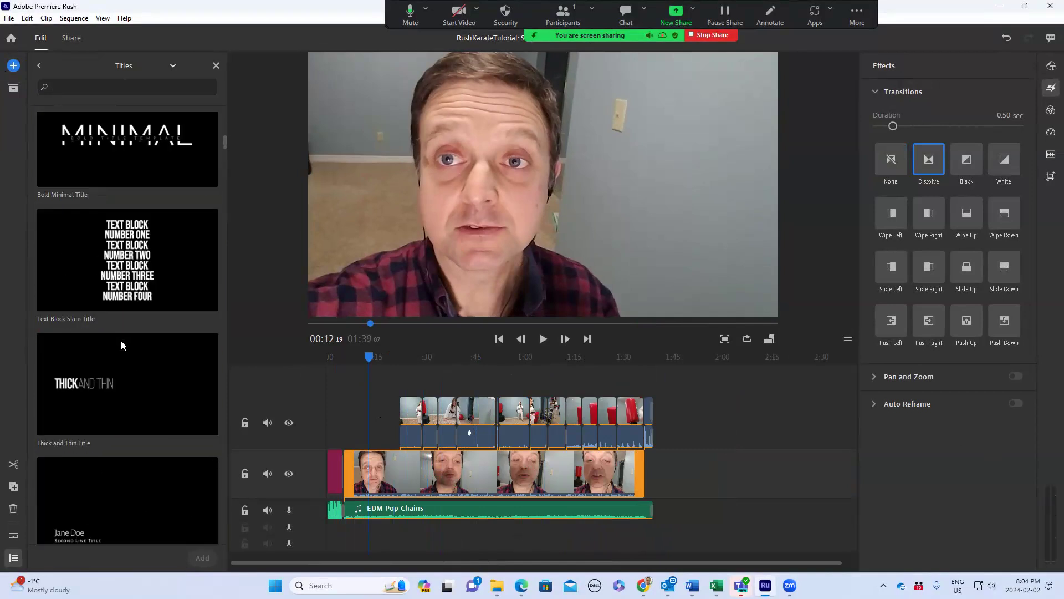
{"action": "scroll", "coordinate": [122, 347], "scroll_direction": "down", "scroll_amount": 12}
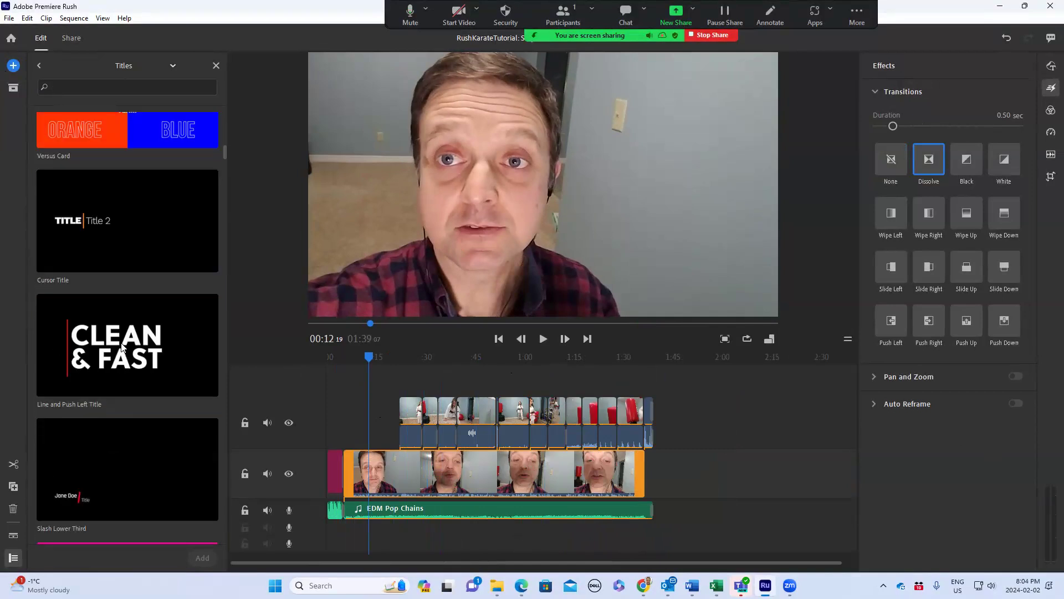
{"action": "scroll", "coordinate": [121, 343], "scroll_direction": "down", "scroll_amount": 8}
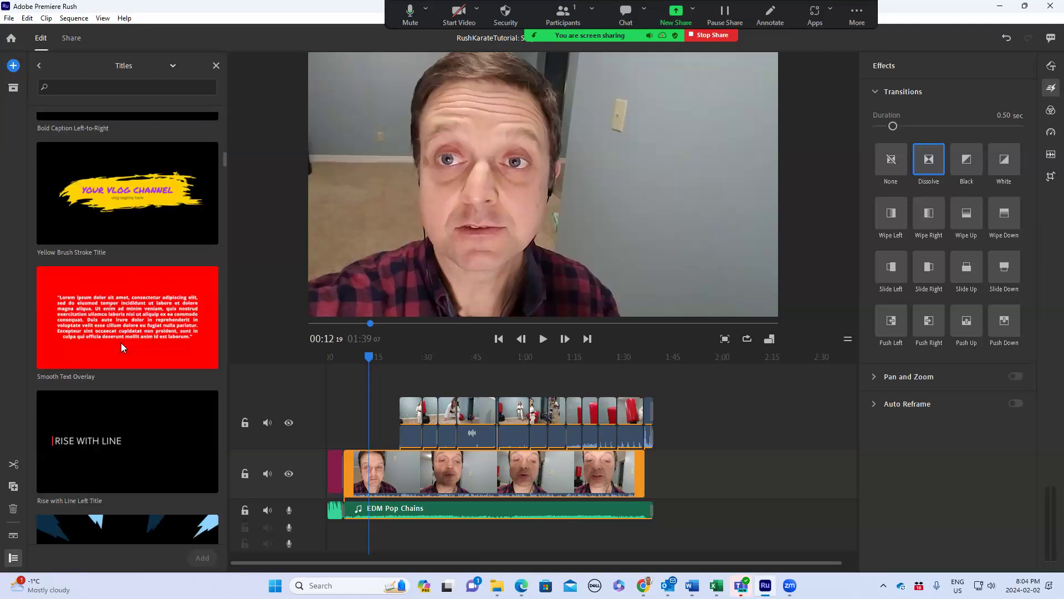
{"action": "scroll", "coordinate": [122, 344], "scroll_direction": "down", "scroll_amount": 12}
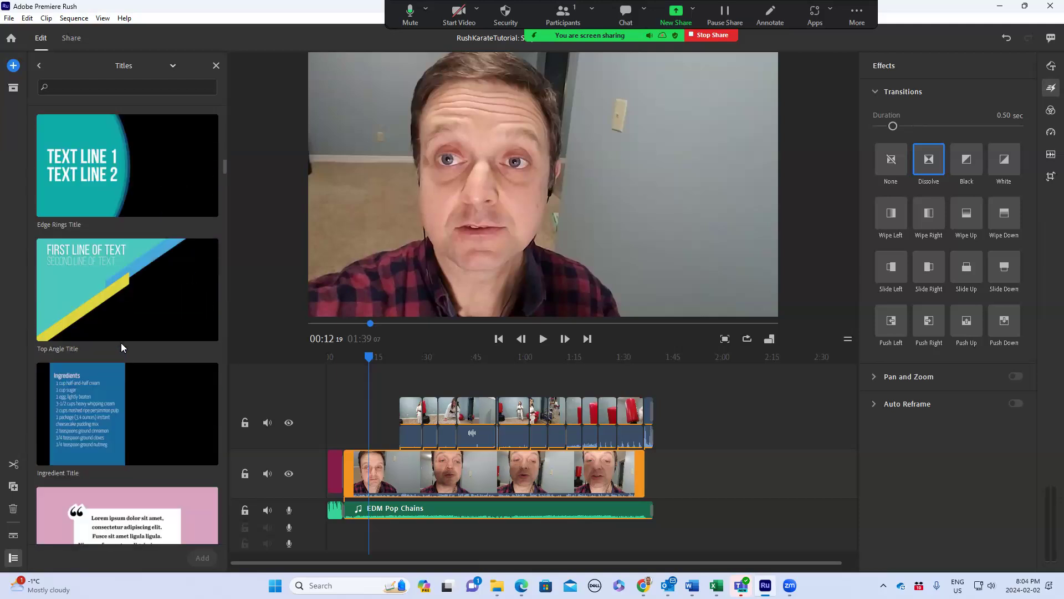
{"action": "scroll", "coordinate": [121, 344], "scroll_direction": "down", "scroll_amount": 12}
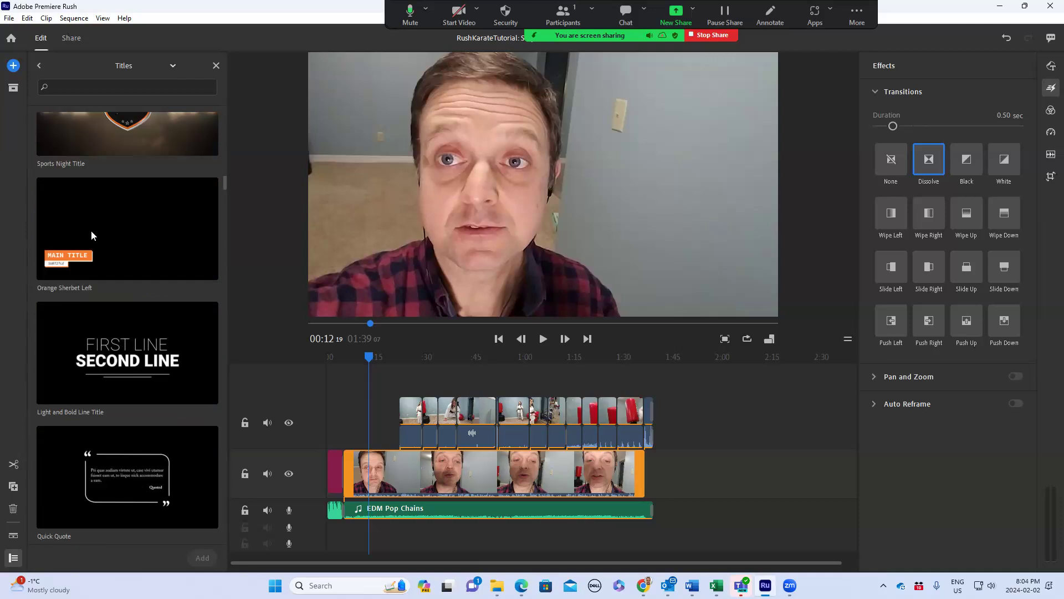
{"action": "left_click", "coordinate": [90, 257]}
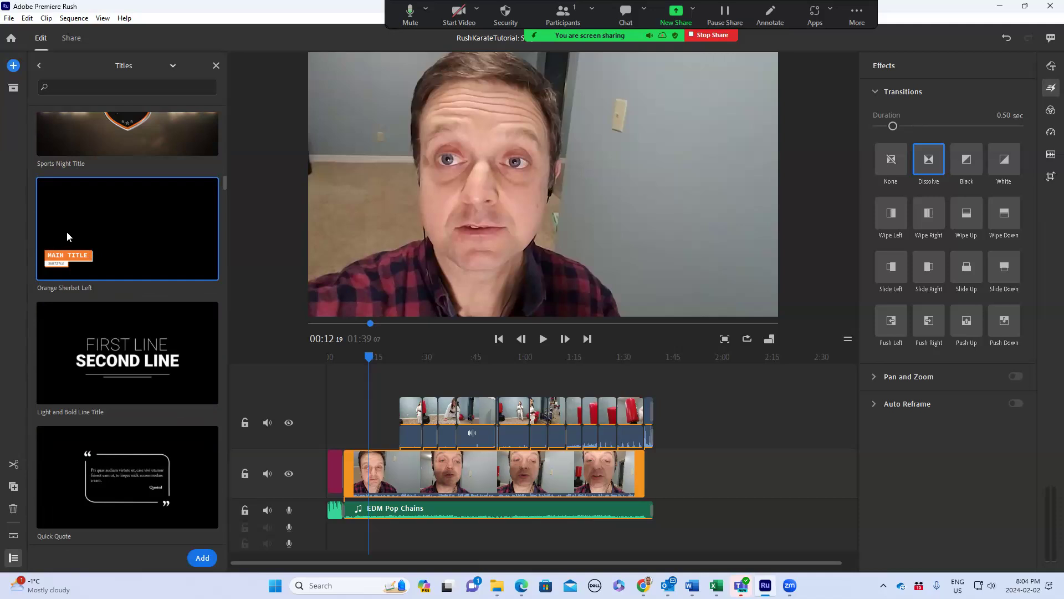
{"action": "double_click", "coordinate": [66, 232]}
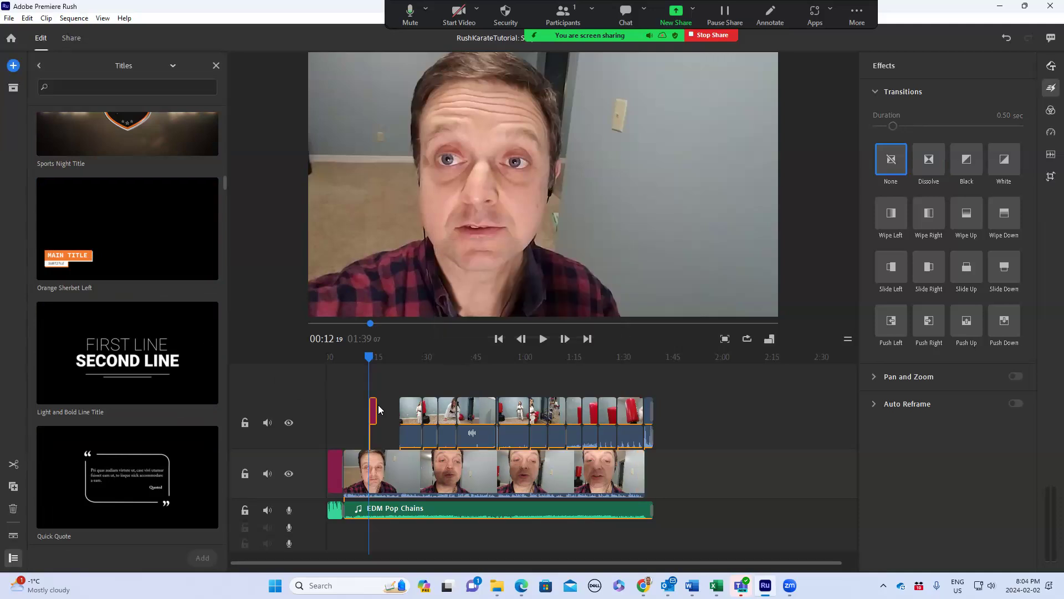
{"action": "left_click_drag", "start_coordinate": [373, 411], "coordinate": [355, 417]}
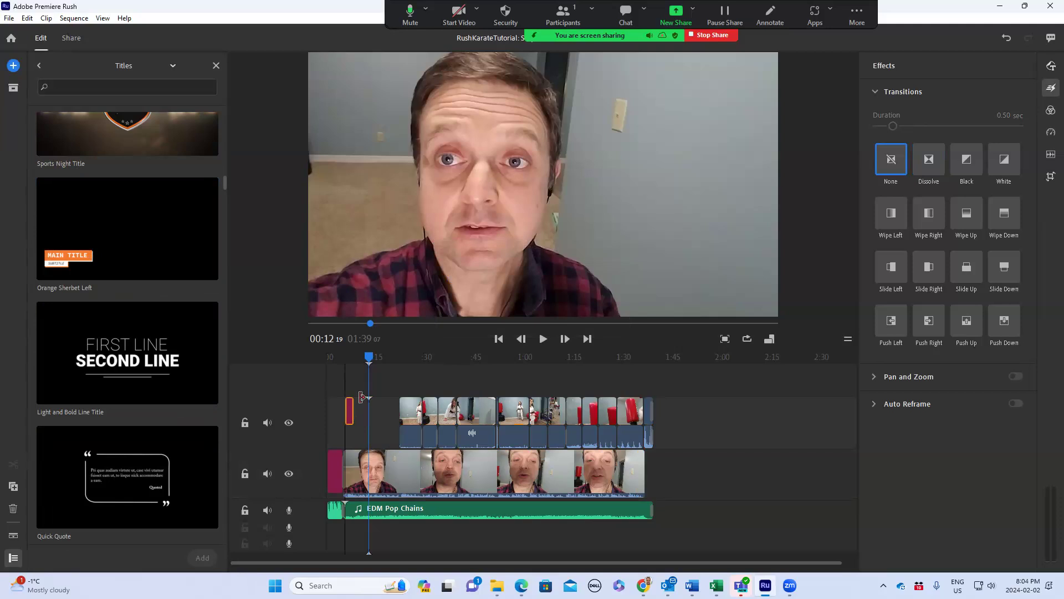
Step: Play back from the opening title into the talking-head clip to check how the lower-third title appears
{"action": "left_click", "coordinate": [339, 365]}
{"action": "left_click_drag", "start_coordinate": [339, 368], "coordinate": [338, 368]}
{"action": "left_click", "coordinate": [335, 470]}
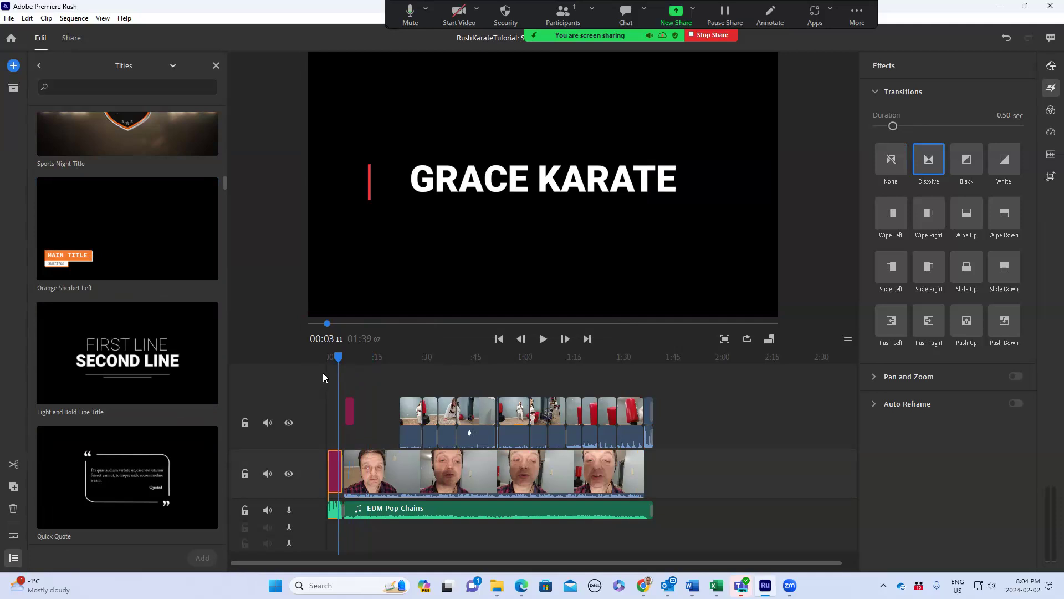
{"action": "key", "text": "equal"}
{"action": "key", "text": "equal"}
{"action": "key", "text": "equal"}
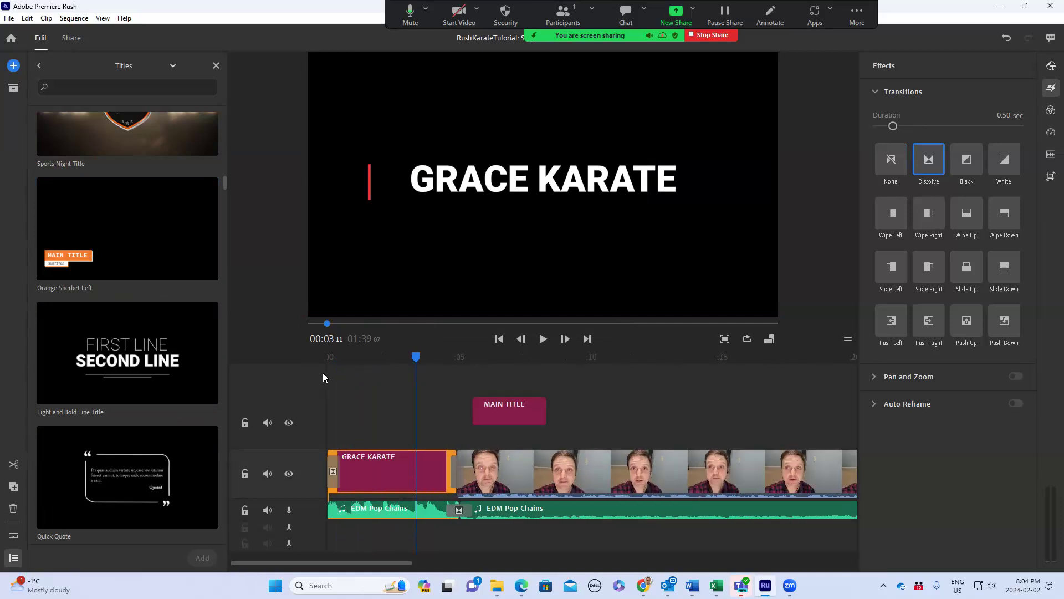
{"action": "key", "text": "space"}
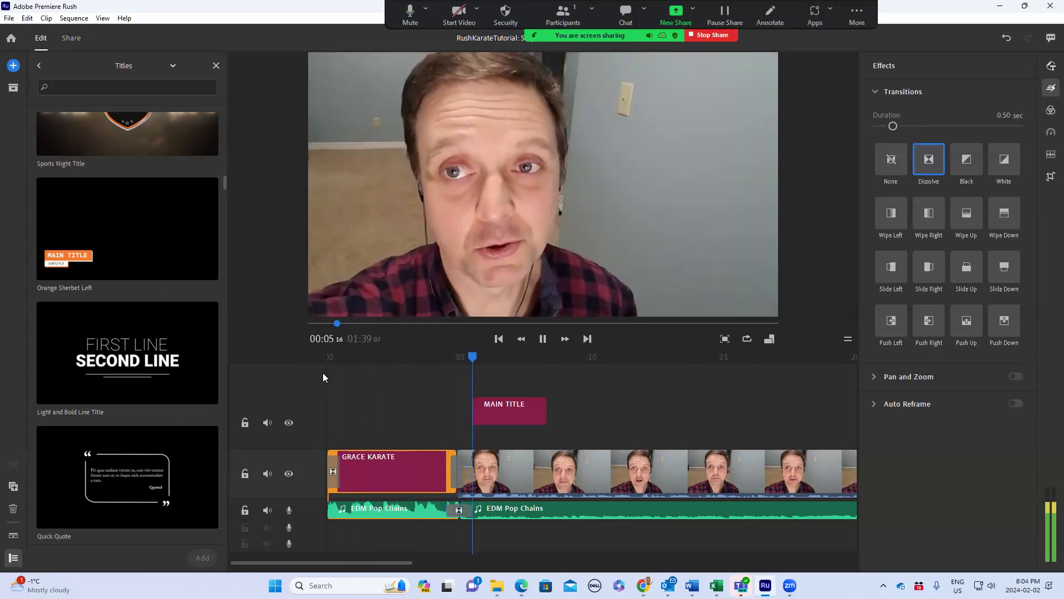
{"action": "left_click", "coordinate": [509, 407]}
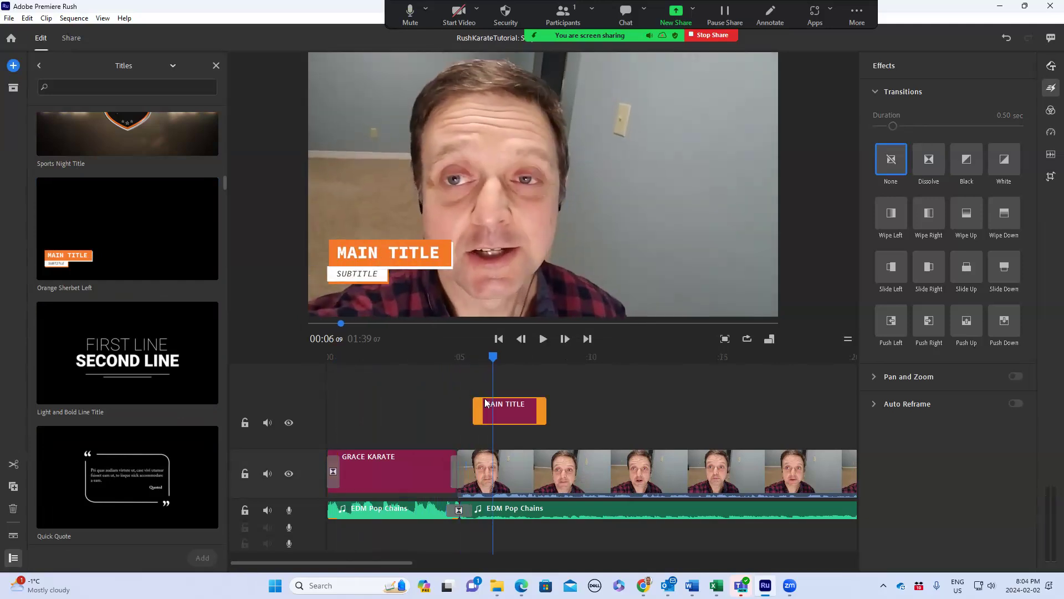
Step: Replace the lower third's main title text with the presenter's full name in capitals
{"action": "left_click", "coordinate": [347, 252]}
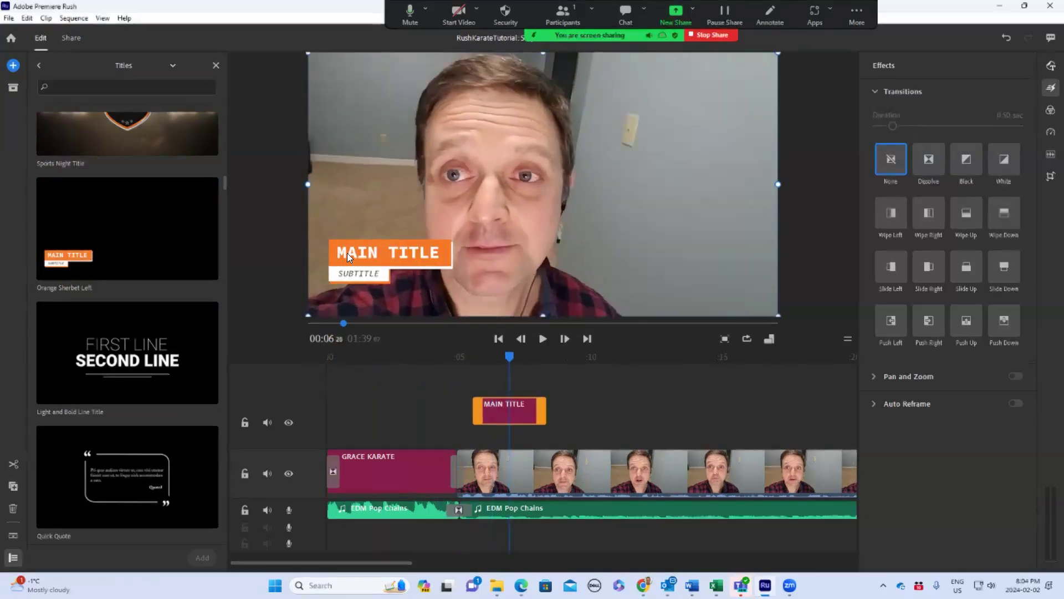
{"action": "double_click", "coordinate": [347, 252]}
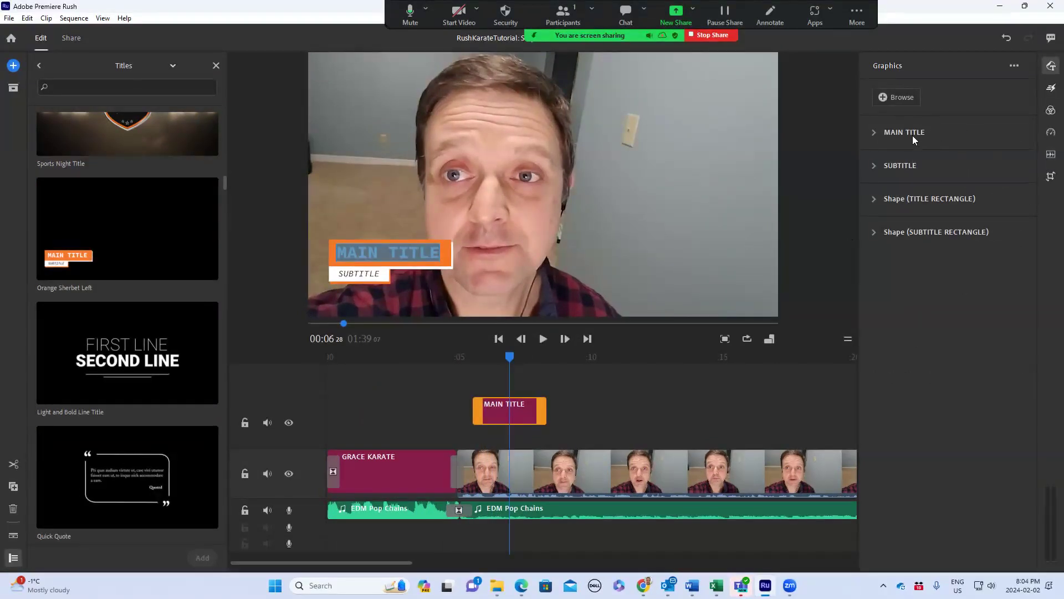
{"action": "left_click", "coordinate": [875, 132]}
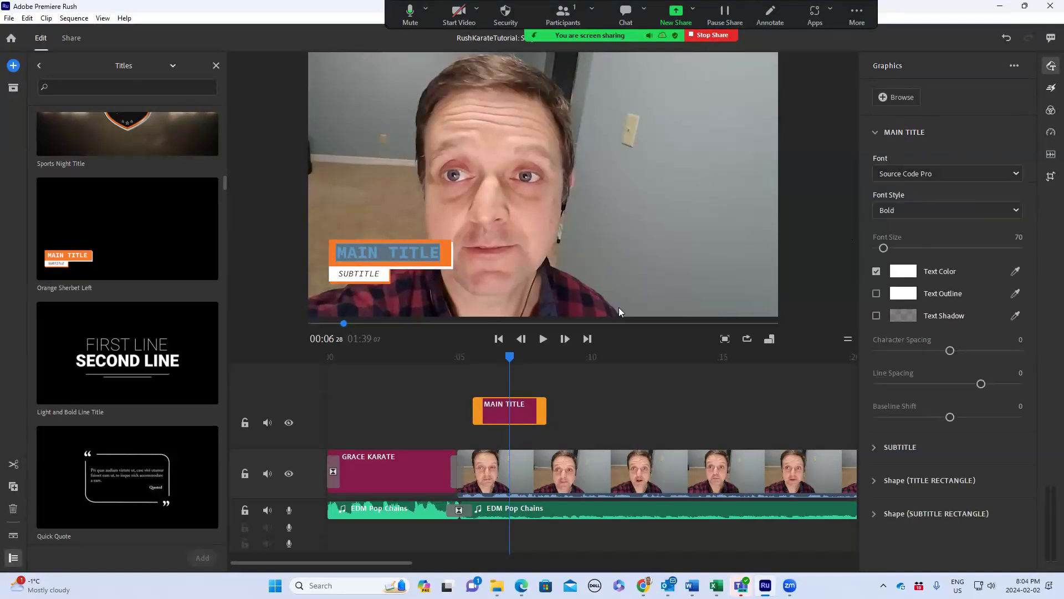
{"action": "left_click_drag", "start_coordinate": [339, 254], "coordinate": [456, 251]}
{"action": "type", "text": "pa"}
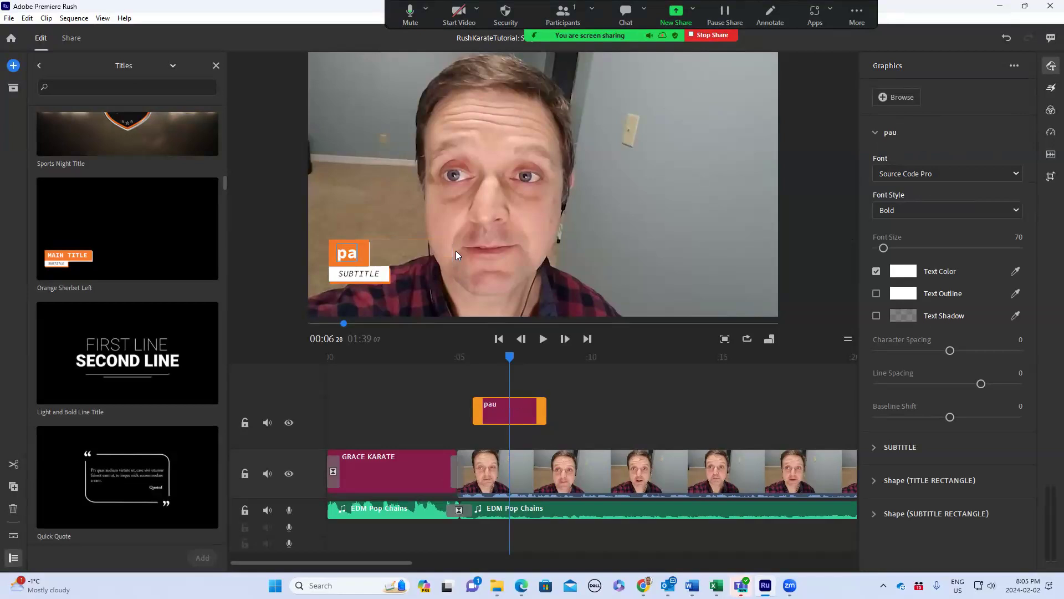
{"action": "key", "text": "BackSpace"}
{"action": "key", "text": "BackSpace"}
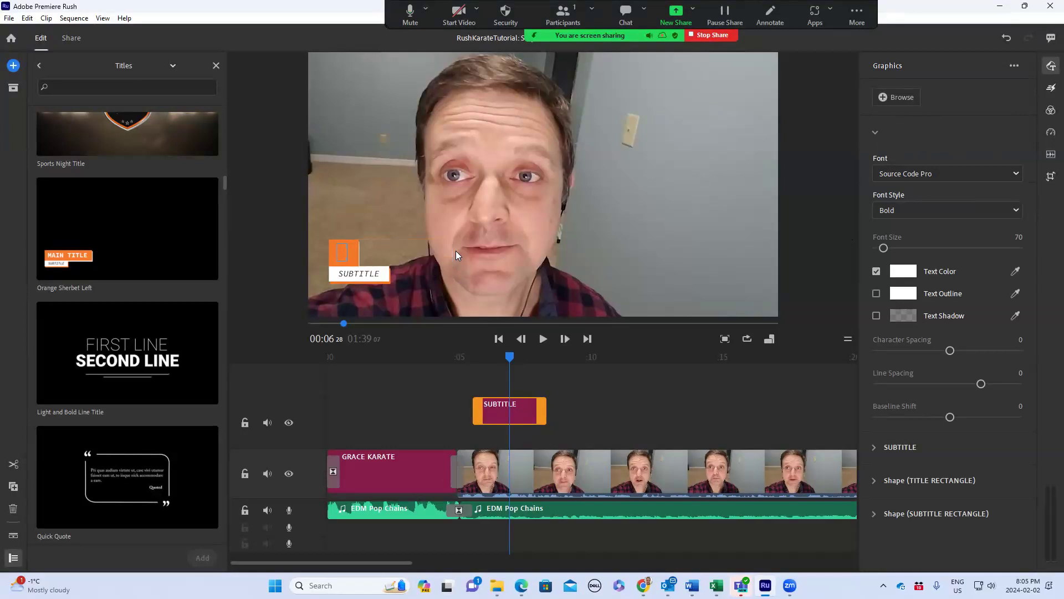
{"action": "type", "text": "PAUL"}
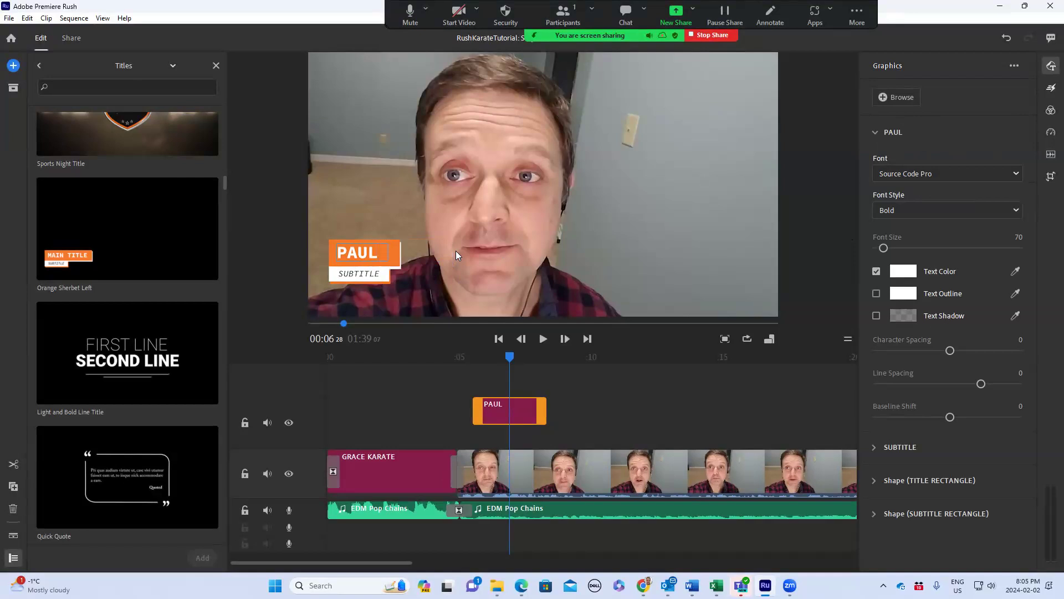
{"action": "type", "text": " GODKIN"}
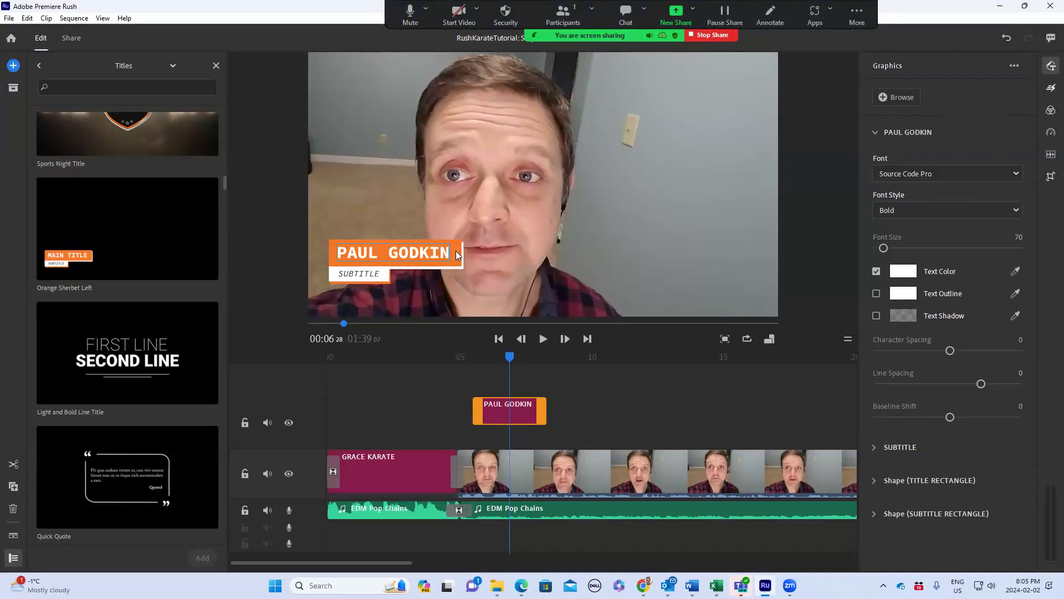
Step: Replace the lower third's subtitle text with VIDEO PROFESSOR
{"action": "left_click", "coordinate": [339, 272]}
{"action": "left_click_drag", "start_coordinate": [339, 271], "coordinate": [387, 278]}
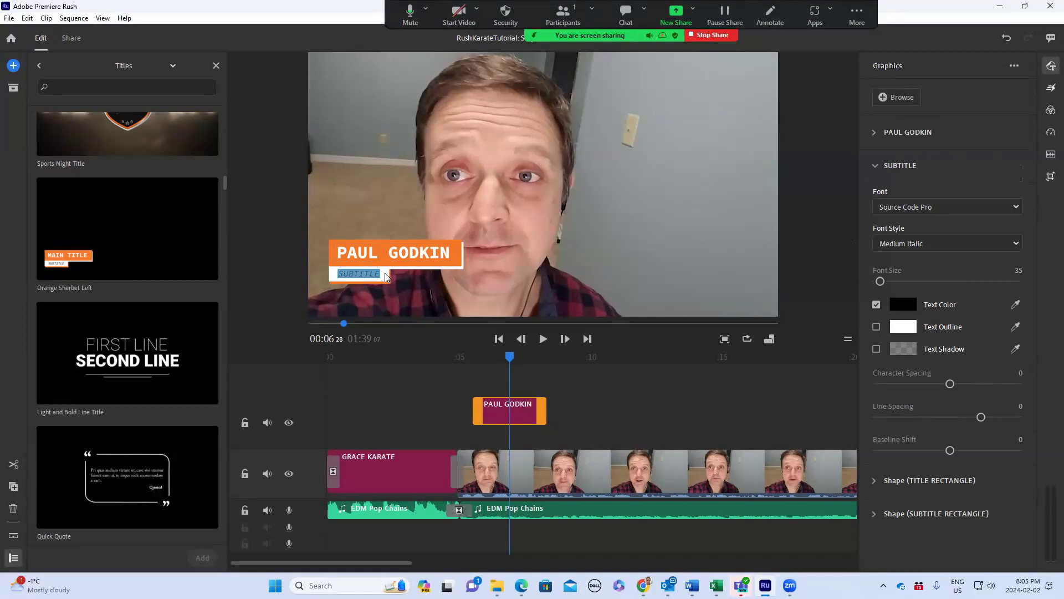
{"action": "type", "text": "v"}
{"action": "key", "text": "BackSpace"}
{"action": "type", "text": "VIDEO PROFESSOR"}
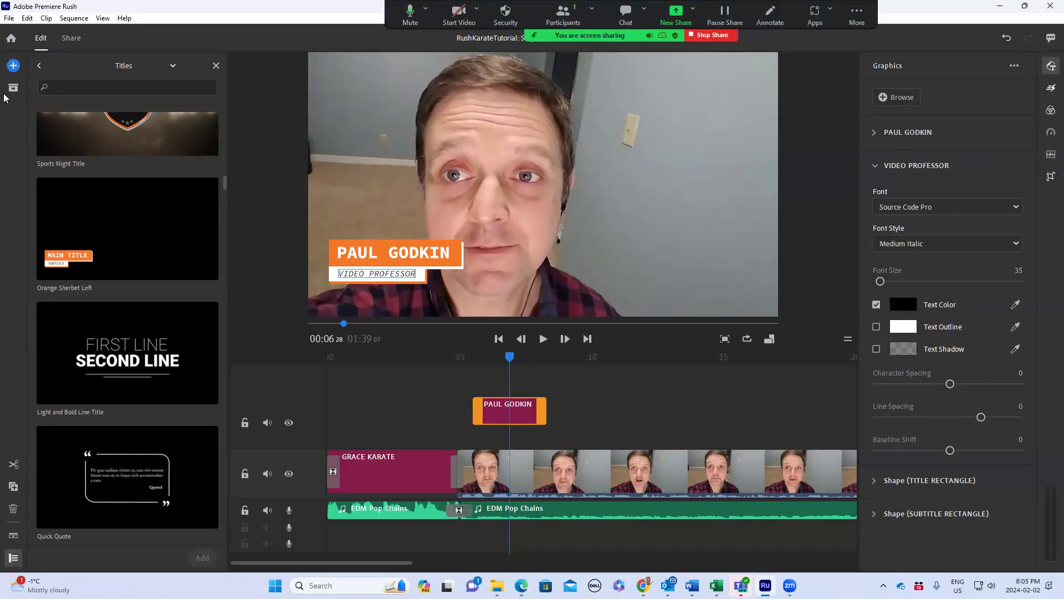
Step: Show the KarateAssets media and recolour the title rectangle with the red sampled from the Conestoga Karate logo
{"action": "left_click", "coordinate": [12, 66]}
{"action": "left_click", "coordinate": [66, 93]}
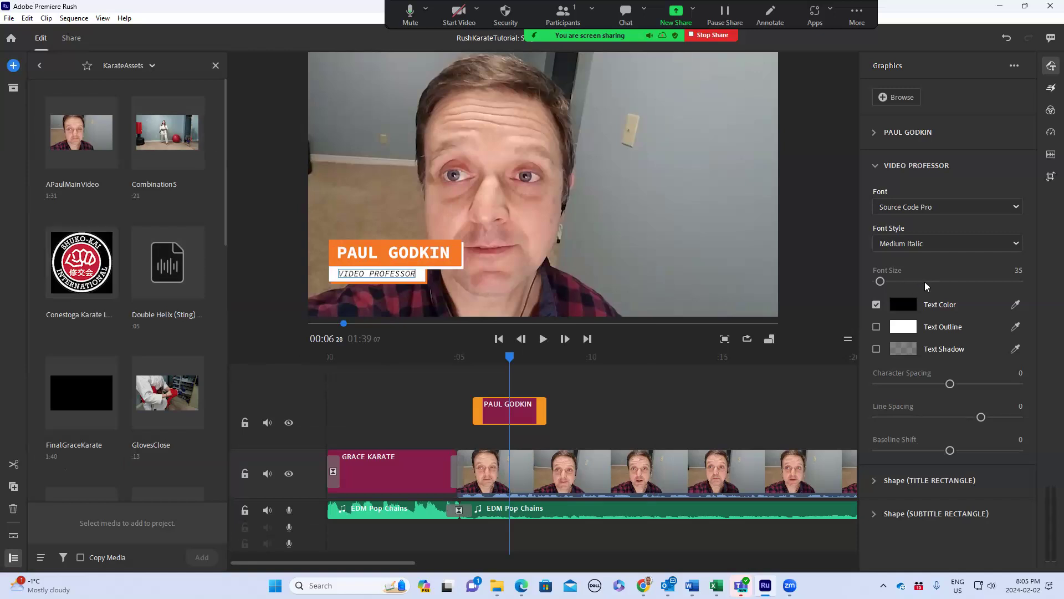
{"action": "left_click", "coordinate": [379, 244]}
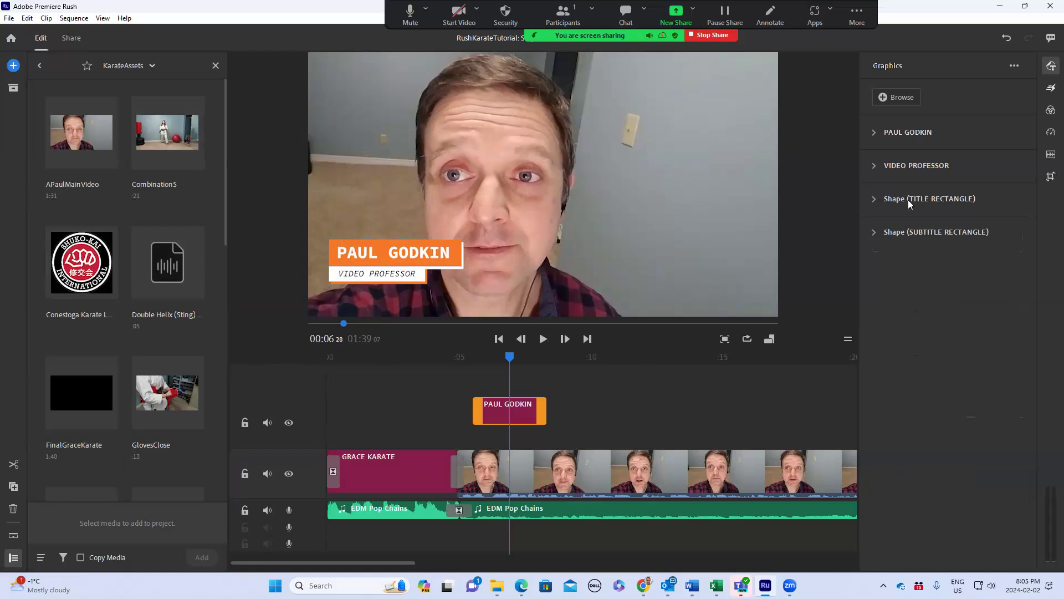
{"action": "left_click", "coordinate": [876, 197]}
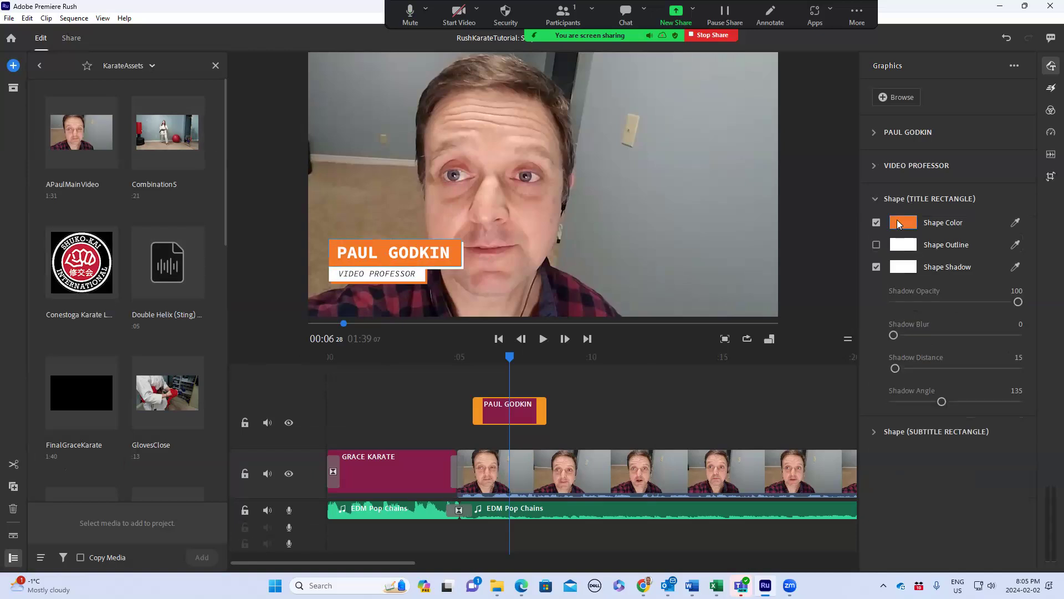
{"action": "left_click", "coordinate": [1016, 223]}
{"action": "left_click", "coordinate": [85, 242]}
{"action": "left_click", "coordinate": [82, 246]}
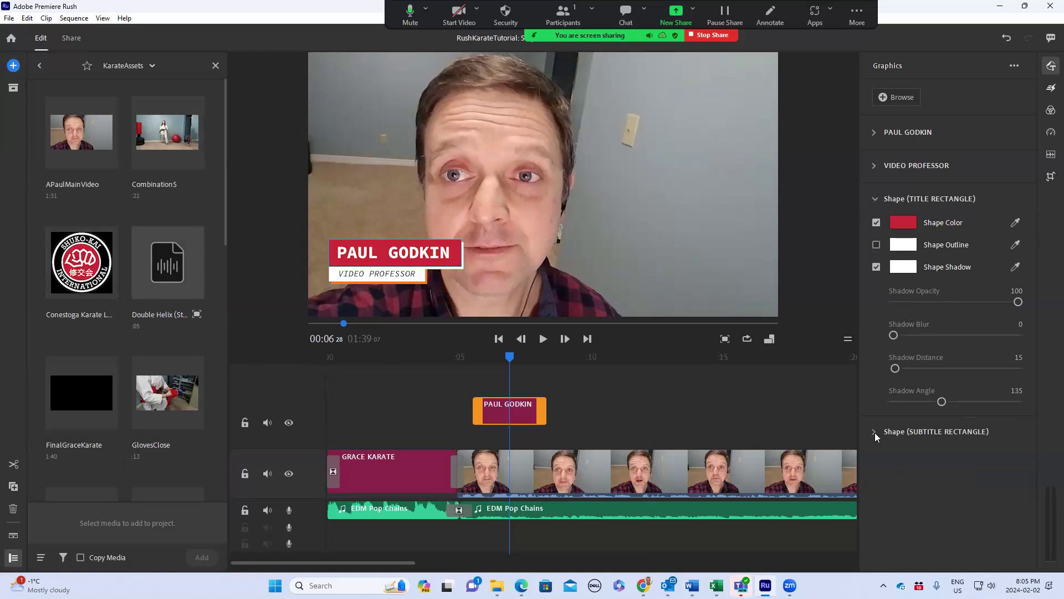
Step: Recolour the subtitle rectangle's shadow with the red sampled from the title rectangle
{"action": "left_click", "coordinate": [909, 432]}
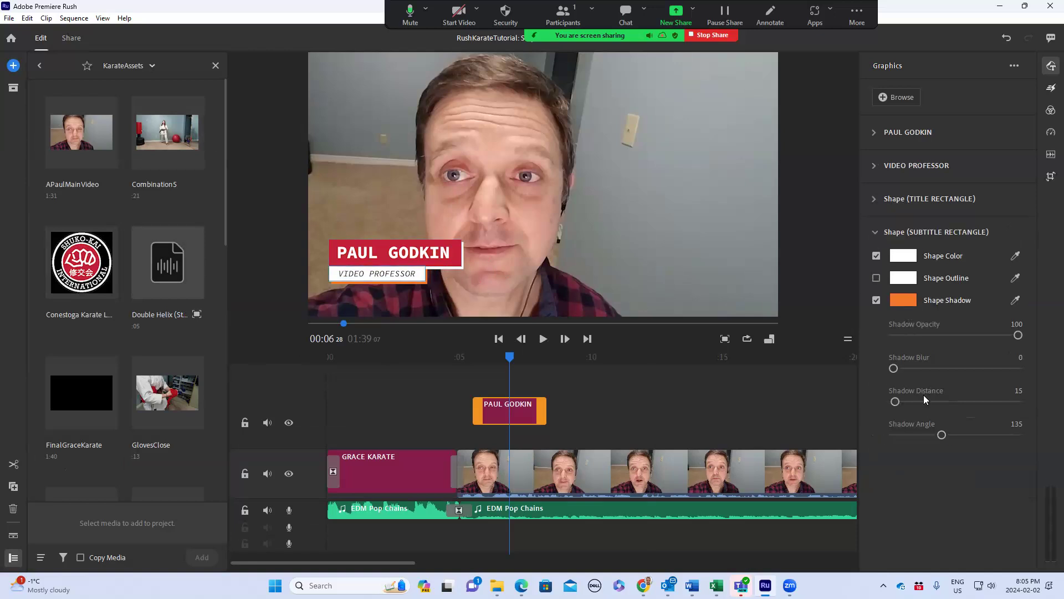
{"action": "left_click", "coordinate": [1016, 305]}
{"action": "left_click", "coordinate": [387, 243]}
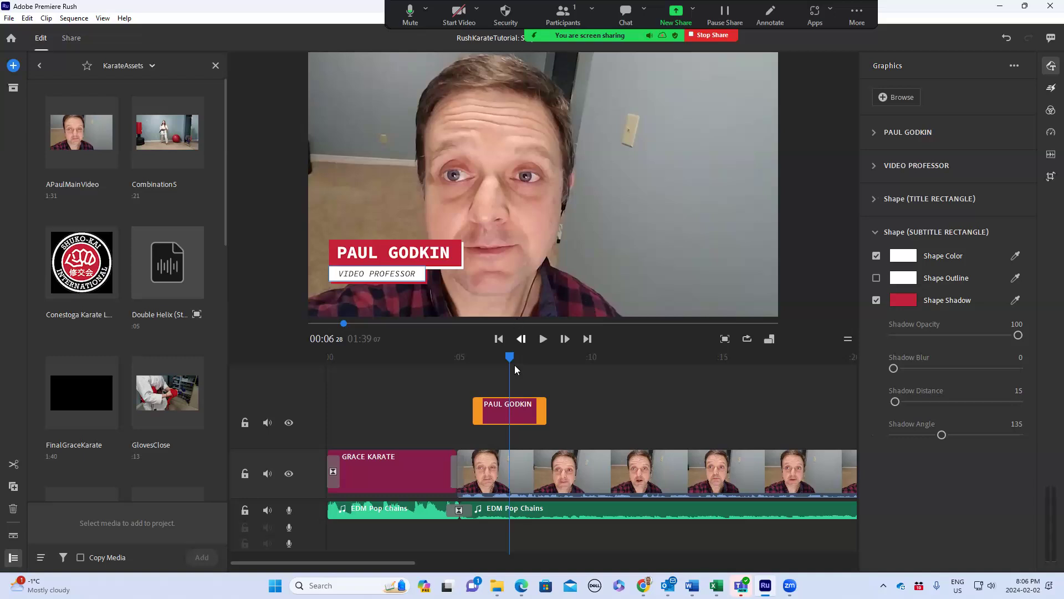
Step: Scrub through the recoloured lower third and place the Conestoga Karate logo on a track above it, starting at about 00:05
{"action": "left_click_drag", "start_coordinate": [509, 357], "coordinate": [376, 357]}
{"action": "left_click", "coordinate": [544, 379]}
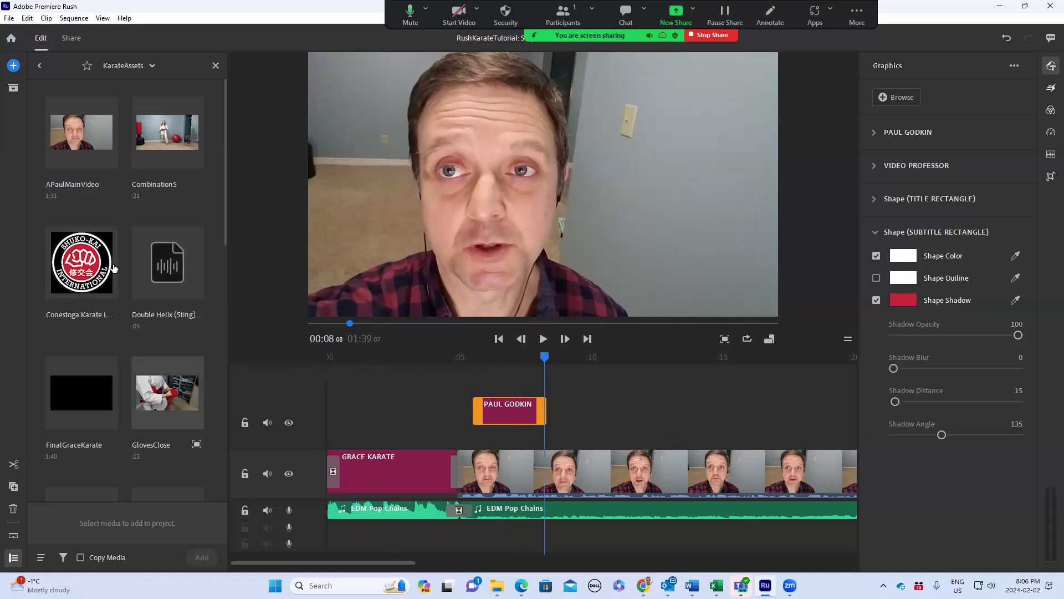
{"action": "left_click_drag", "start_coordinate": [80, 267], "coordinate": [460, 393]}
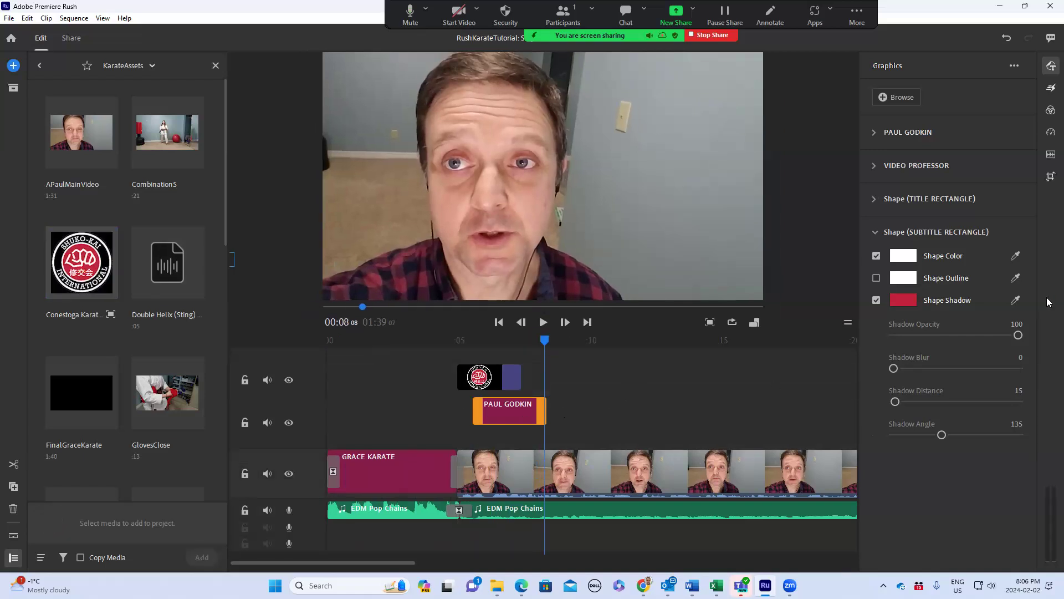
Step: Extend the logo clip to the end of the sequence at about 01:39 and add a Dissolve transition at each of its ends
{"action": "left_click", "coordinate": [1051, 88]}
{"action": "left_click_drag", "start_coordinate": [929, 162], "coordinate": [464, 377]}
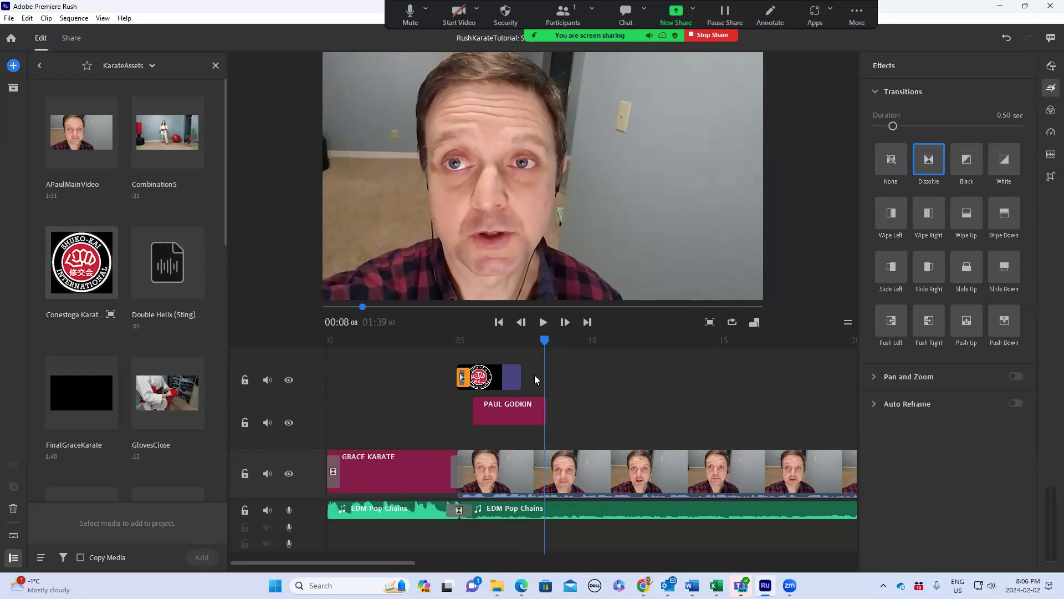
{"action": "scroll", "coordinate": [535, 374], "scroll_direction": "down", "scroll_amount": 4}
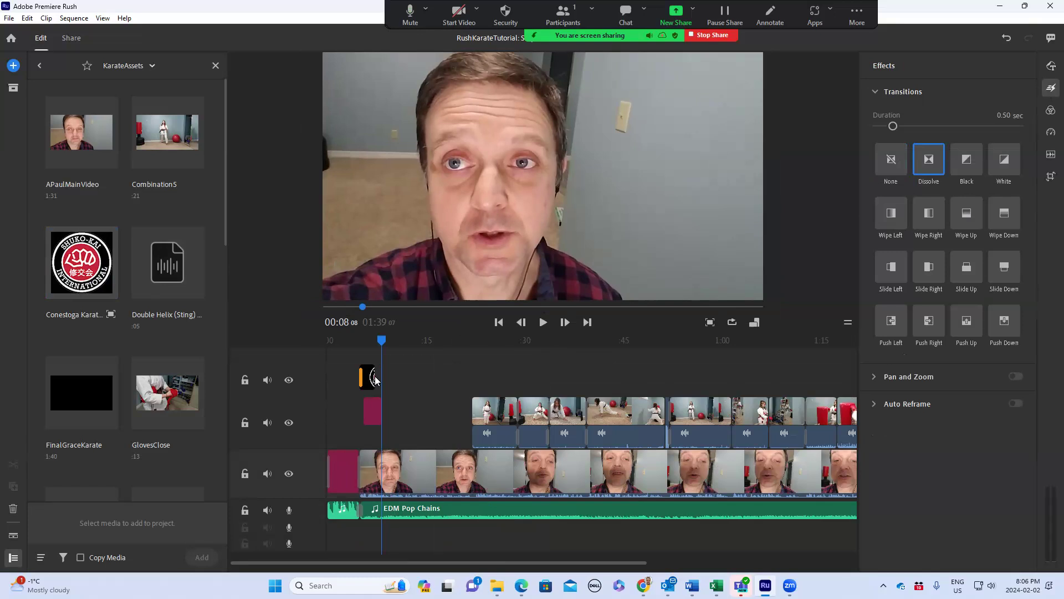
{"action": "scroll", "coordinate": [375, 380], "scroll_direction": "up", "scroll_amount": 2}
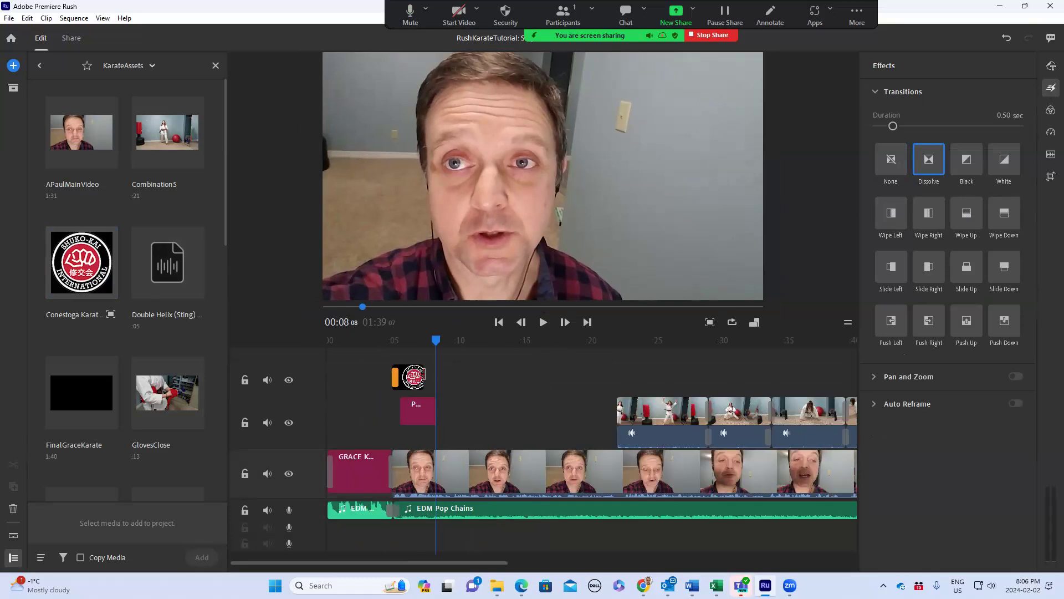
{"action": "left_click_drag", "start_coordinate": [424, 377], "coordinate": [833, 392]}
{"action": "left_click_drag", "start_coordinate": [871, 396], "coordinate": [754, 396]}
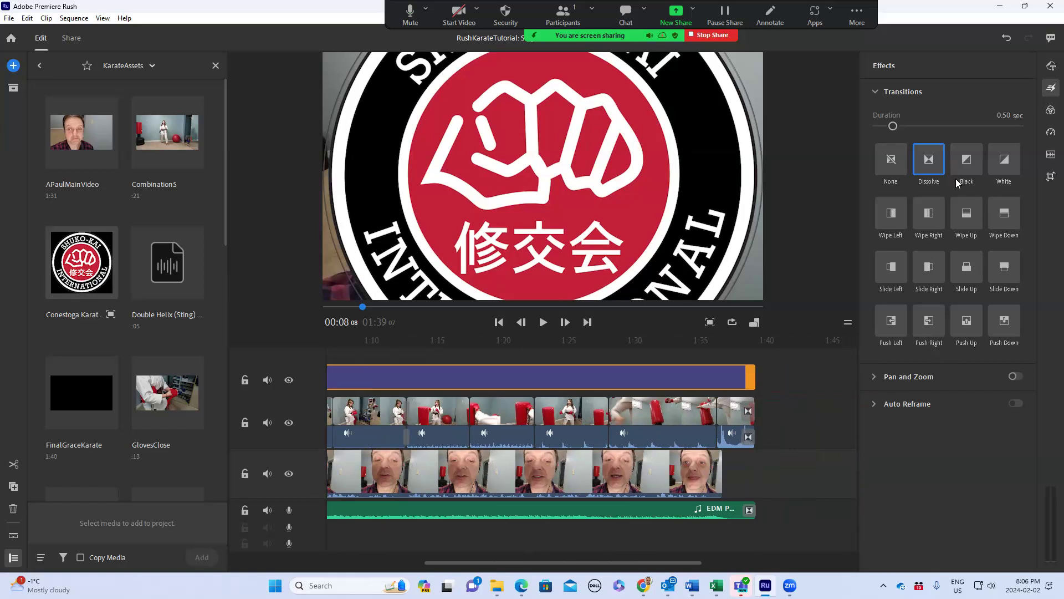
{"action": "left_click_drag", "start_coordinate": [929, 160], "coordinate": [739, 384]}
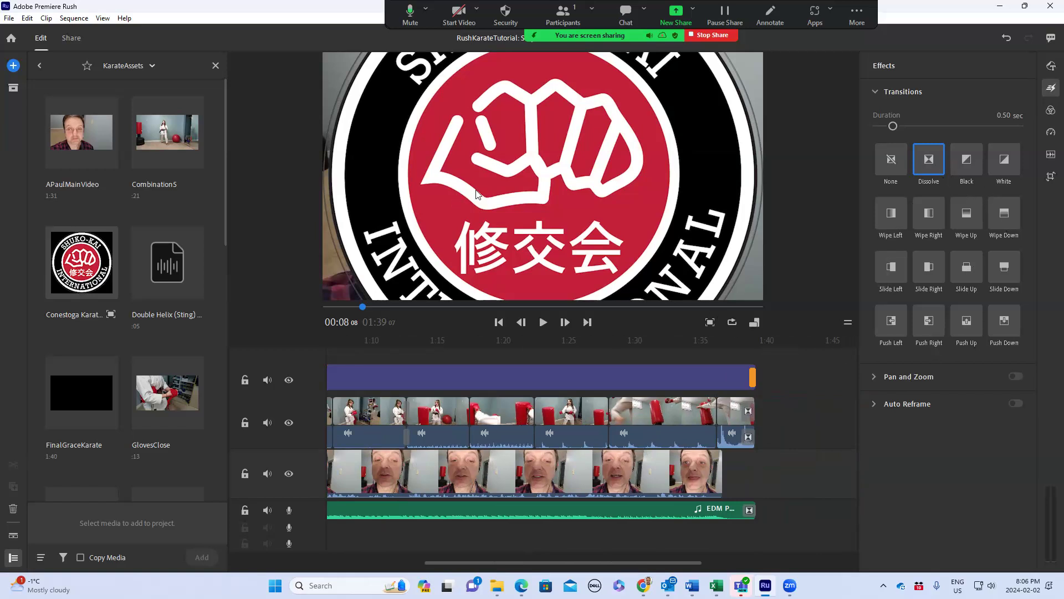
Step: Scale the logo overlay down to about 22 and place it in the upper-right corner of the video frame
{"action": "left_click", "coordinate": [573, 381]}
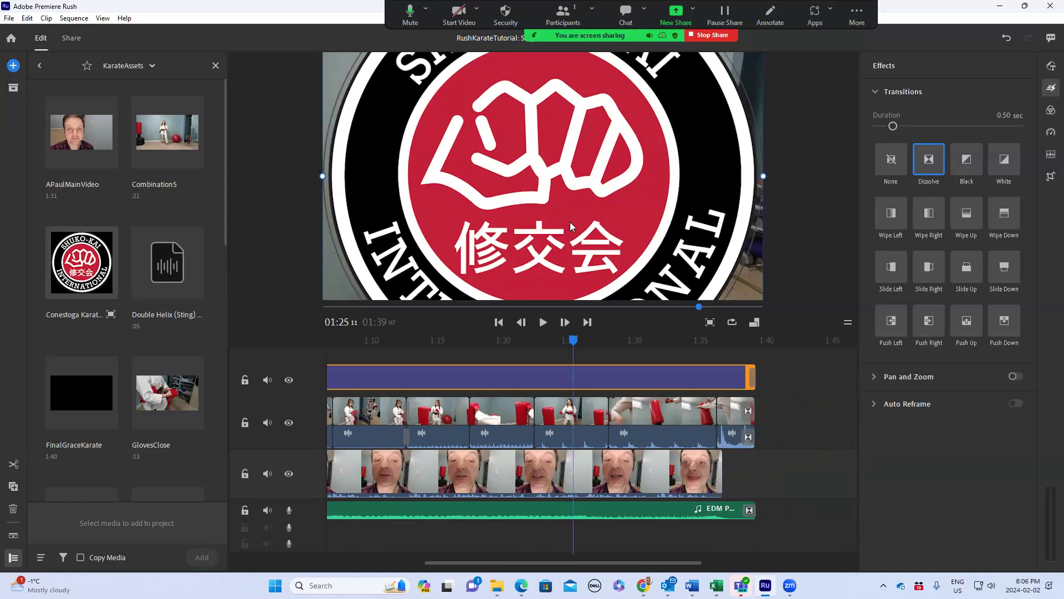
{"action": "left_click_drag", "start_coordinate": [323, 175], "coordinate": [724, 87]}
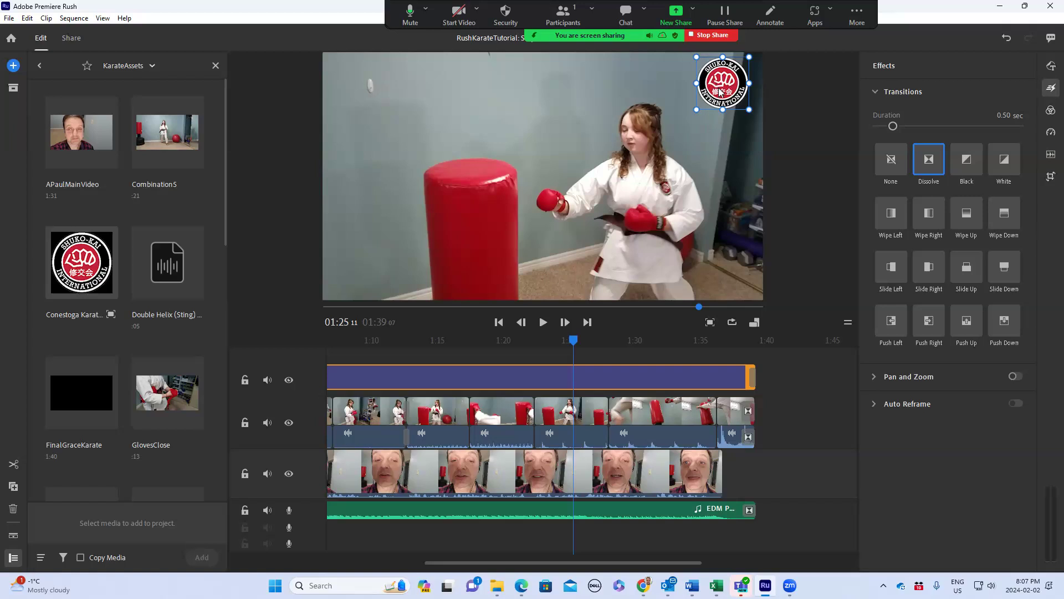
{"action": "left_click", "coordinate": [1050, 69]}
{"action": "left_click", "coordinate": [720, 182]}
{"action": "left_click", "coordinate": [697, 380]}
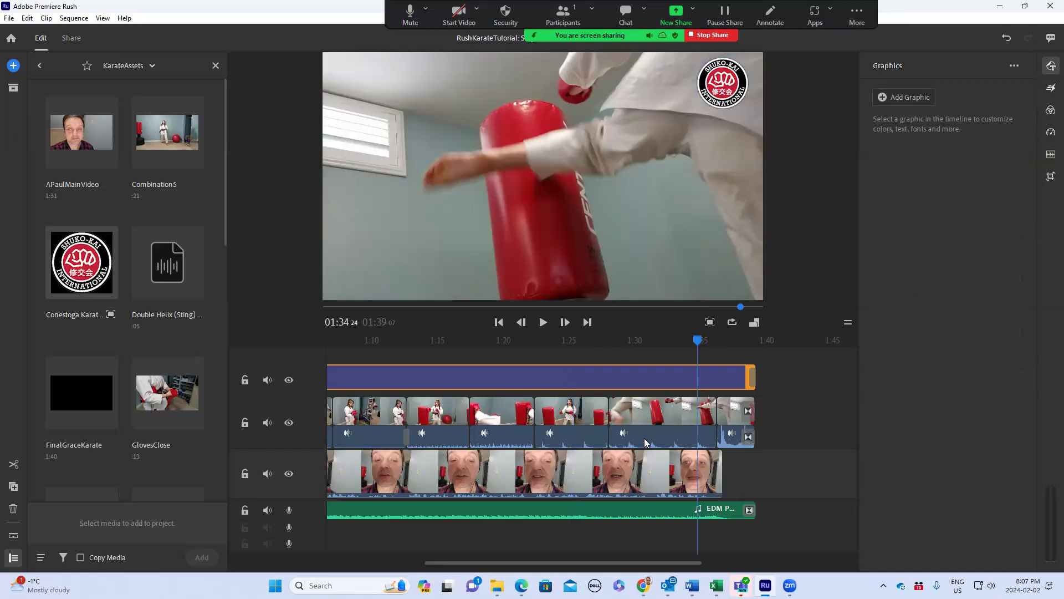
{"action": "left_click", "coordinate": [645, 439]}
{"action": "left_click", "coordinate": [618, 385]}
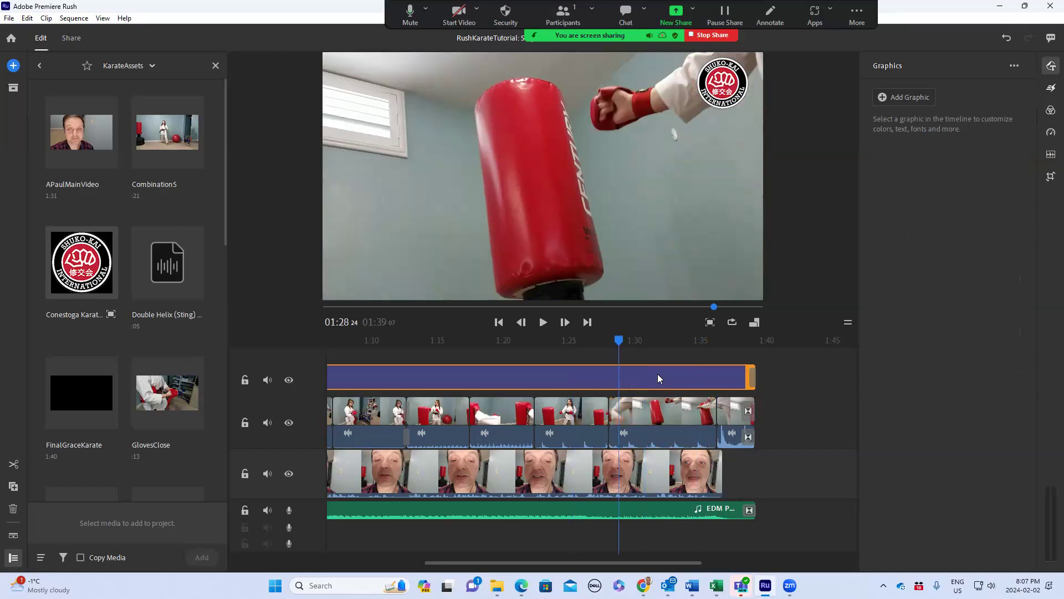
Step: Set the logo's opacity to 62% and move it to the frame's lower-right corner, at about horizontal 1751, vertical 916
{"action": "left_click", "coordinate": [1049, 87]}
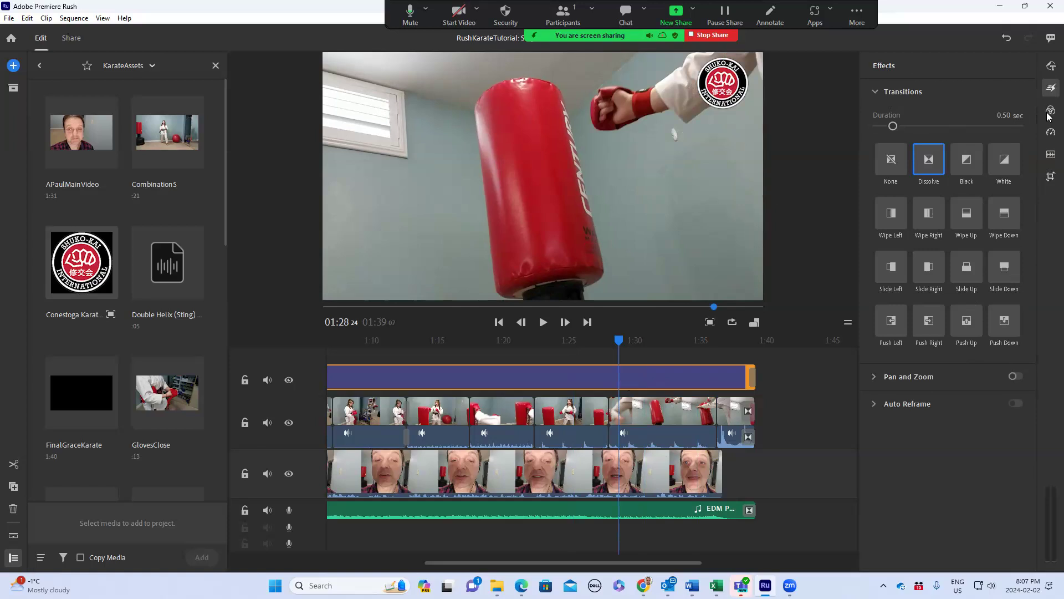
{"action": "left_click", "coordinate": [1049, 176]}
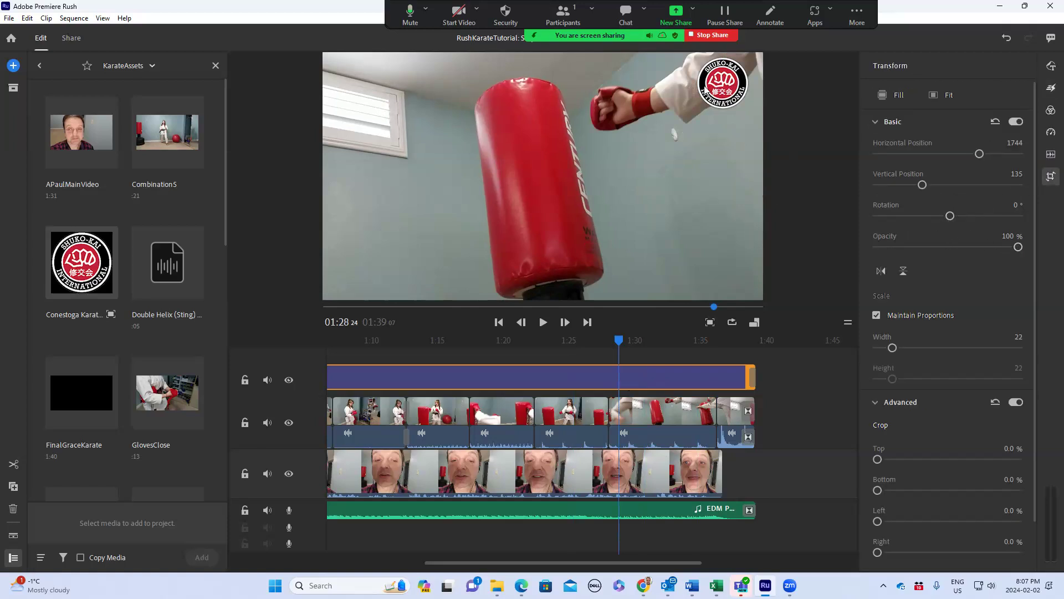
{"action": "left_click", "coordinate": [713, 91]}
{"action": "left_click_drag", "start_coordinate": [1016, 249], "coordinate": [977, 252]}
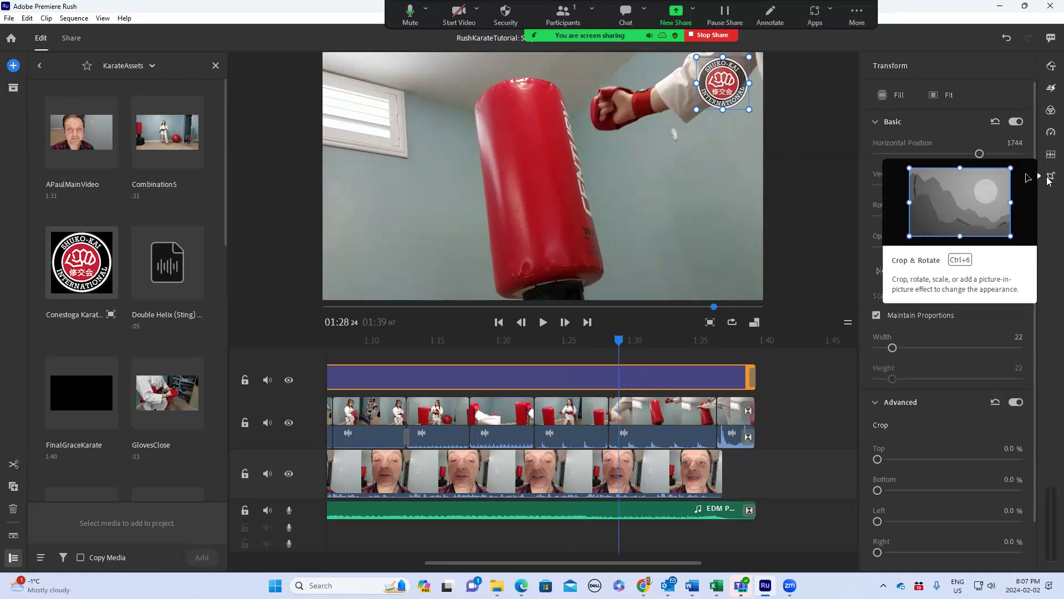
{"action": "left_click_drag", "start_coordinate": [979, 249], "coordinate": [964, 251]}
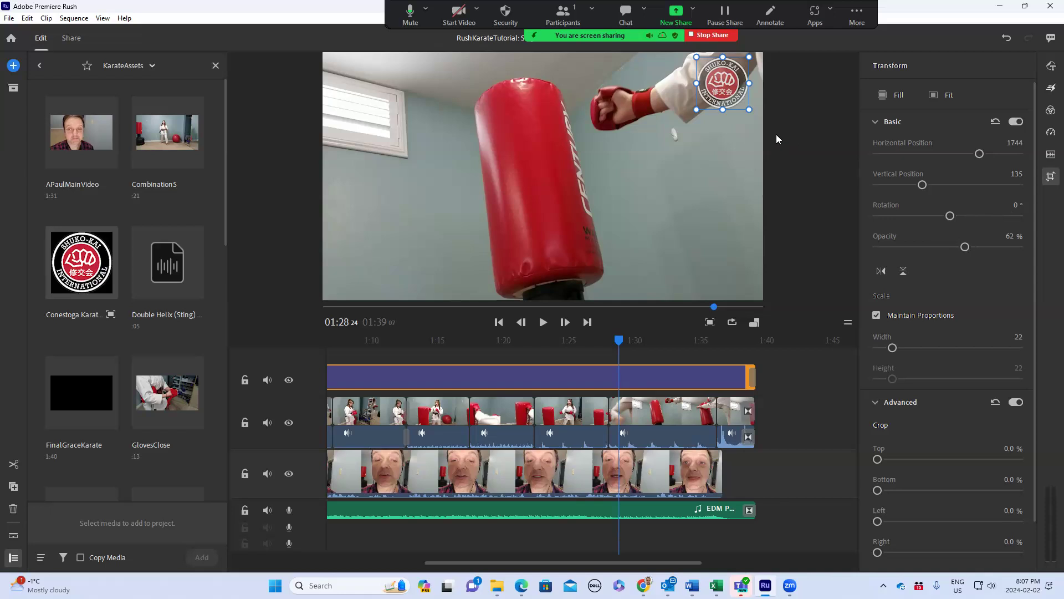
{"action": "left_click_drag", "start_coordinate": [720, 85], "coordinate": [724, 266]}
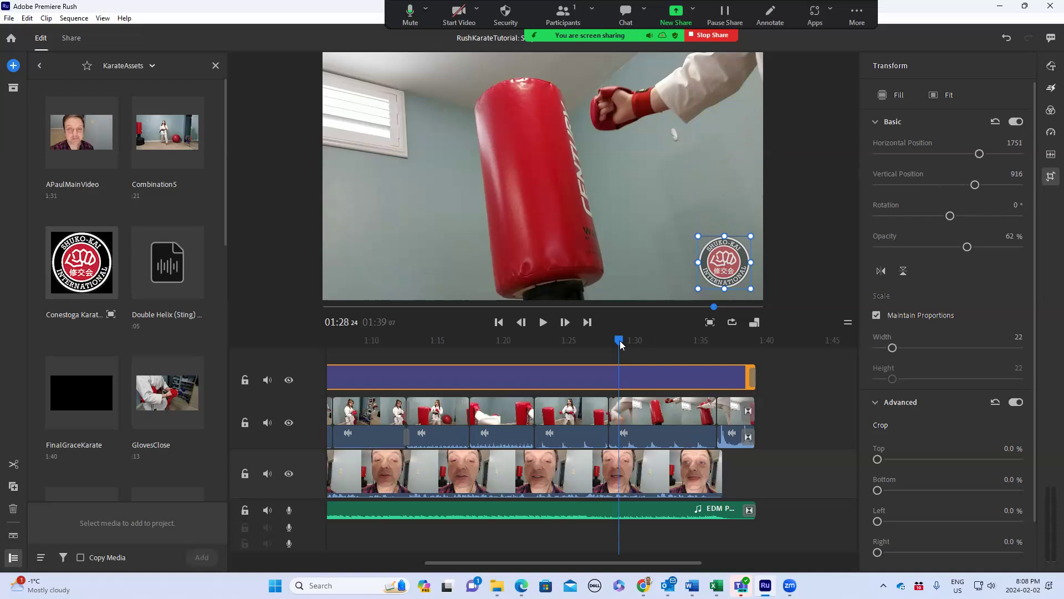
Step: Scrub through the whole timeline to review the logo overlay, the start of the sequence and the opening title
{"action": "left_click", "coordinate": [362, 355]}
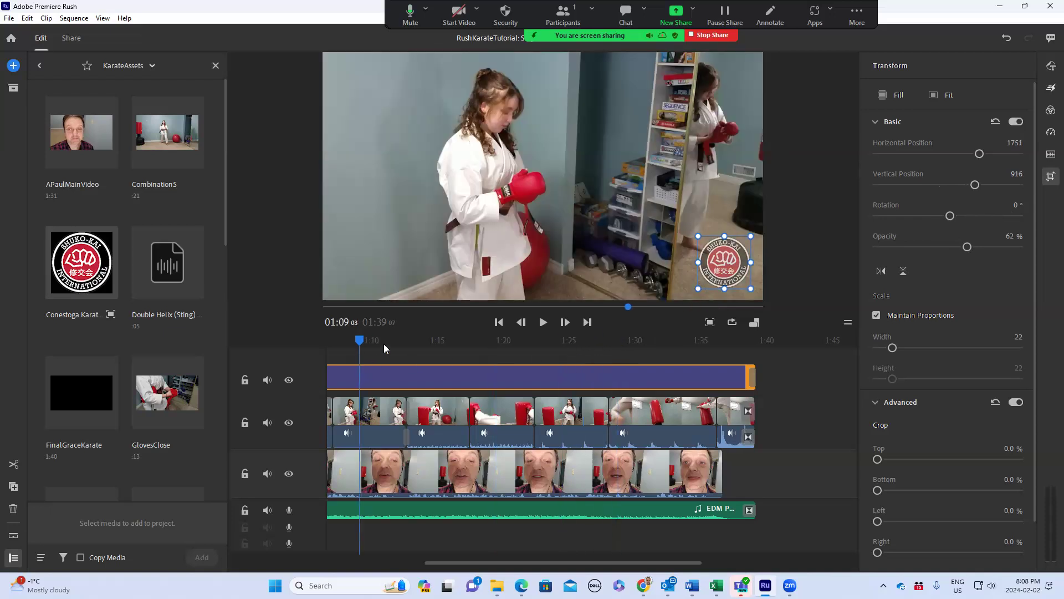
{"action": "key", "text": "minus"}
{"action": "key", "text": "minus"}
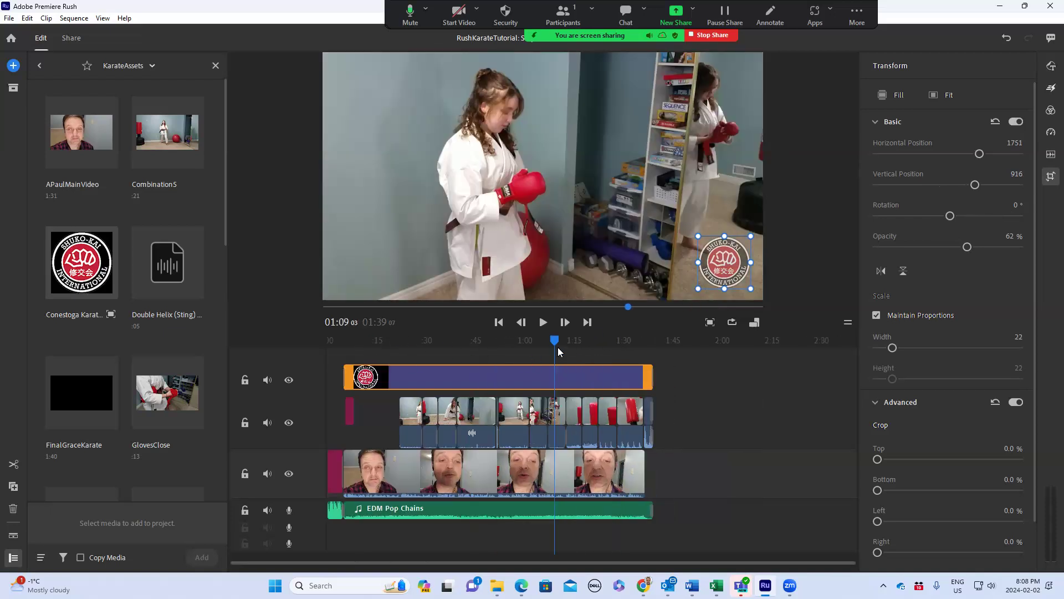
{"action": "left_click_drag", "start_coordinate": [558, 347], "coordinate": [256, 462]}
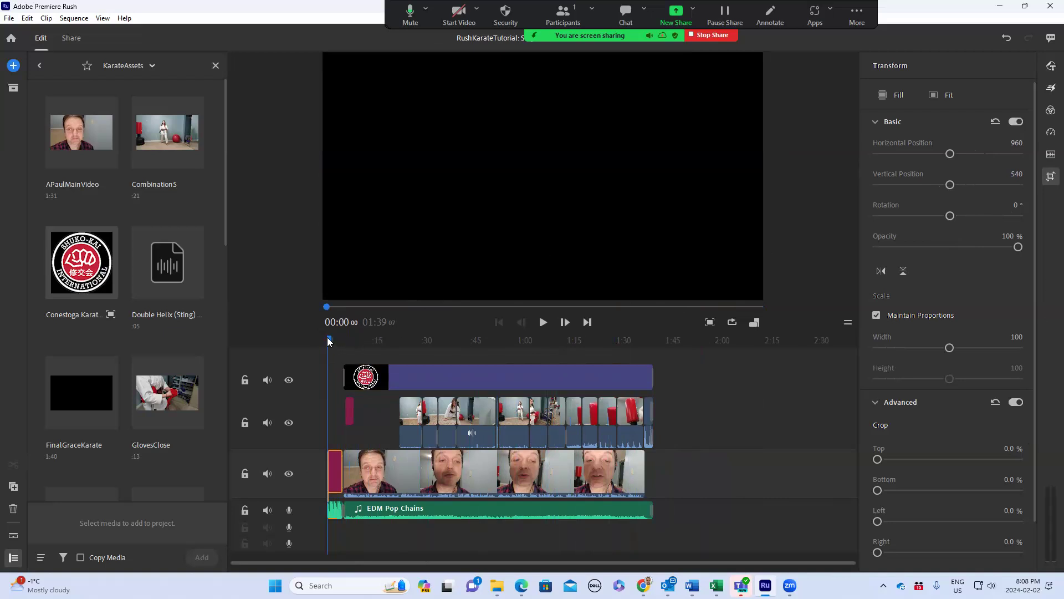
{"action": "left_click_drag", "start_coordinate": [328, 339], "coordinate": [335, 344]}
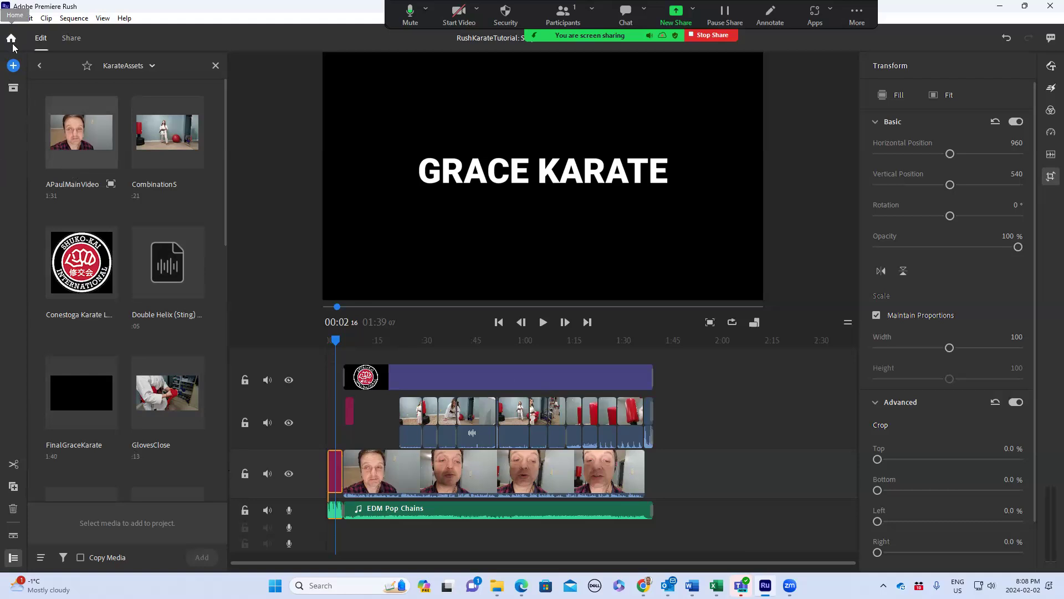
Step: Find Sequence 01 in the project assets and rename it Karate Landscape
{"action": "left_click", "coordinate": [14, 89]}
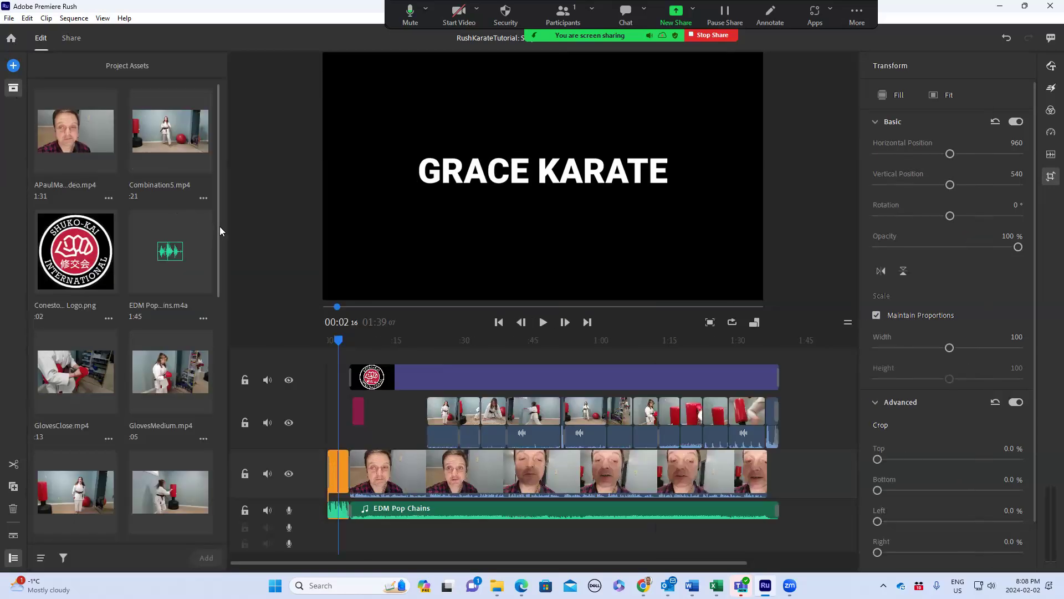
{"action": "left_click_drag", "start_coordinate": [218, 226], "coordinate": [219, 145]}
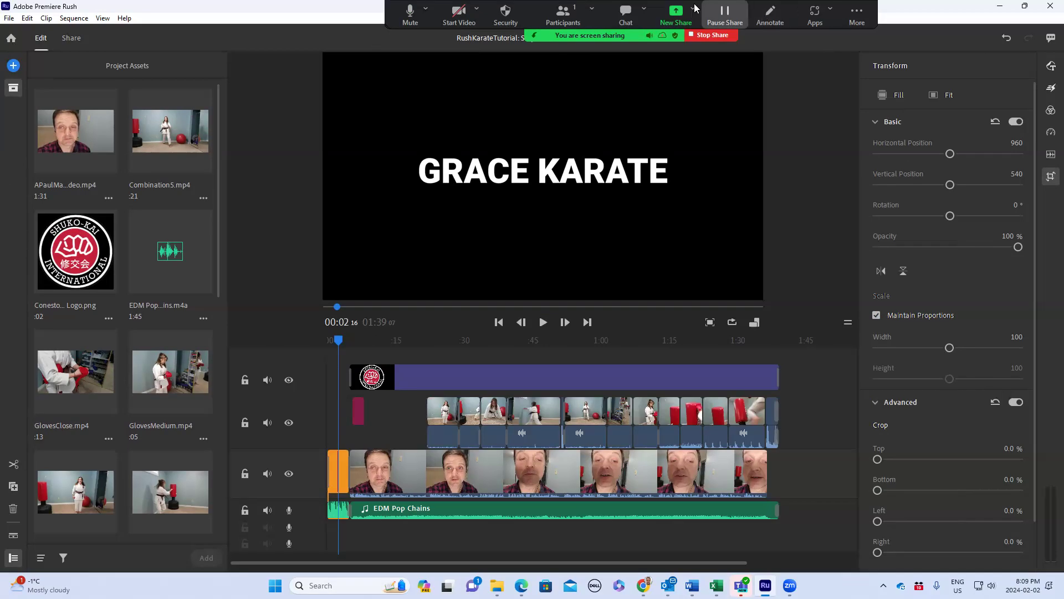
{"action": "left_click", "coordinate": [219, 308]}
{"action": "left_click", "coordinate": [218, 294]}
{"action": "left_click_drag", "start_coordinate": [217, 284], "coordinate": [220, 518]}
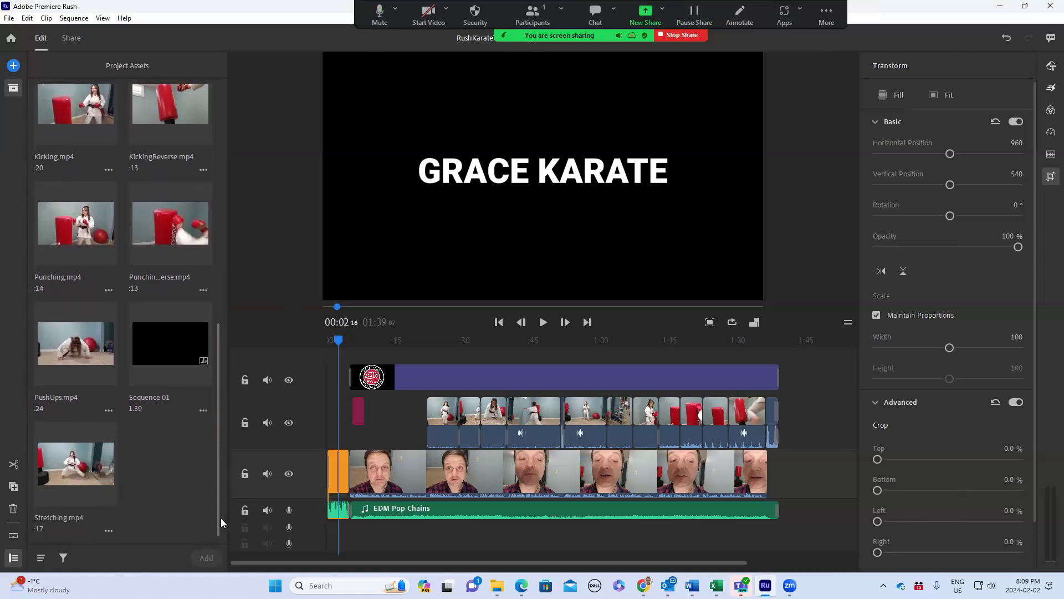
{"action": "left_click", "coordinate": [201, 410]}
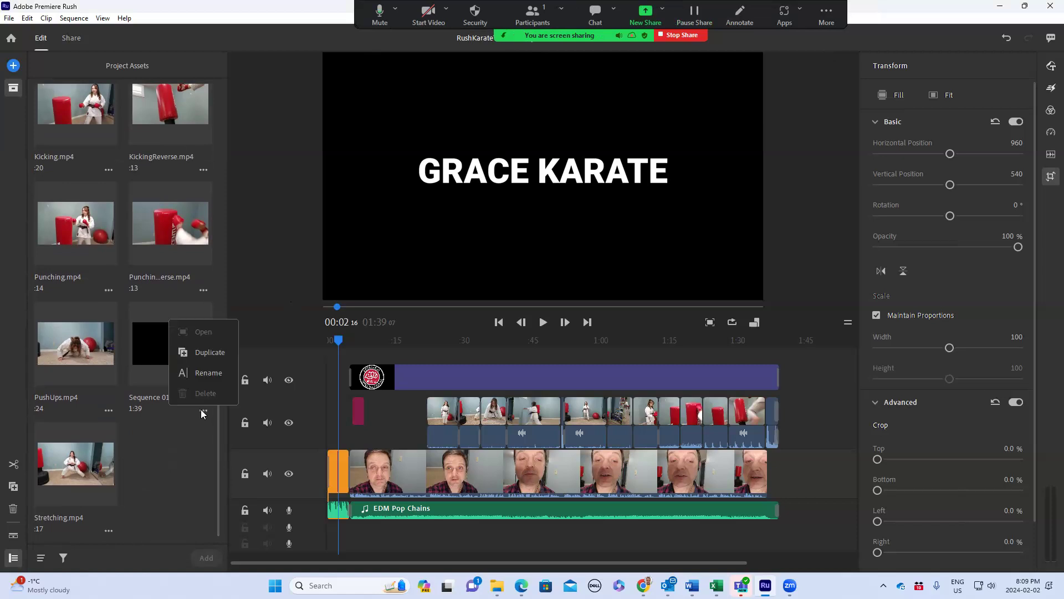
{"action": "left_click", "coordinate": [204, 373]}
{"action": "left_click_drag", "start_coordinate": [502, 277], "coordinate": [417, 283]}
{"action": "type", "text": "kARATE"}
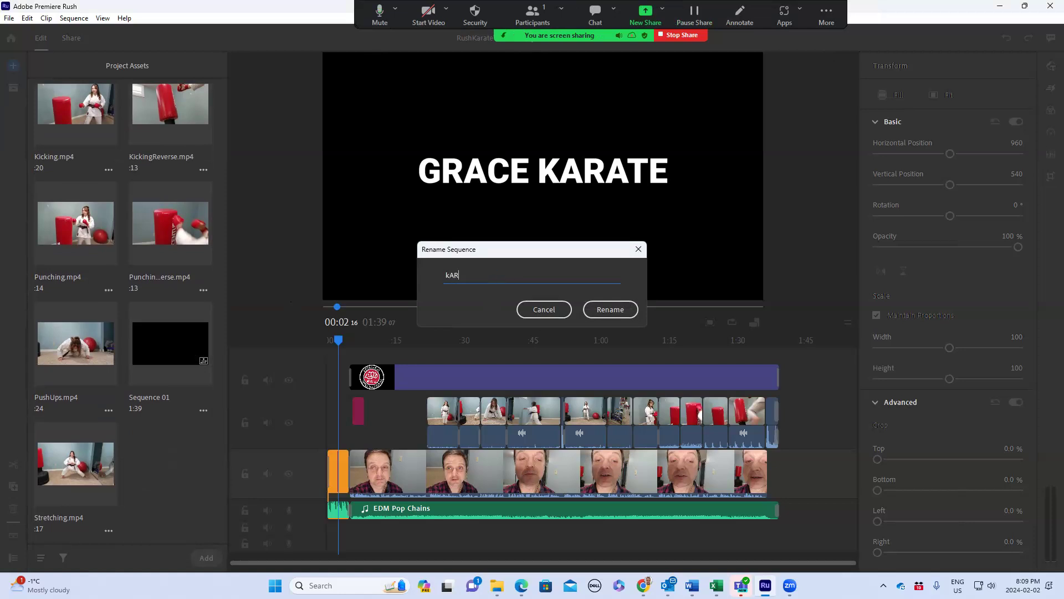
{"action": "key", "text": "BackSpace"}
{"action": "key", "text": "BackSpace"}
{"action": "key", "text": "BackSpace"}
{"action": "key", "text": "BackSpace"}
{"action": "key", "text": "BackSpace"}
{"action": "key", "text": "BackSpace"}
{"action": "type", "text": "kARAT"}
{"action": "key", "text": "BackSpace"}
{"action": "key", "text": "BackSpace"}
{"action": "key", "text": "BackSpace"}
{"action": "type", "text": "Karate Landscap"}
{"action": "left_click", "coordinate": [618, 311]}
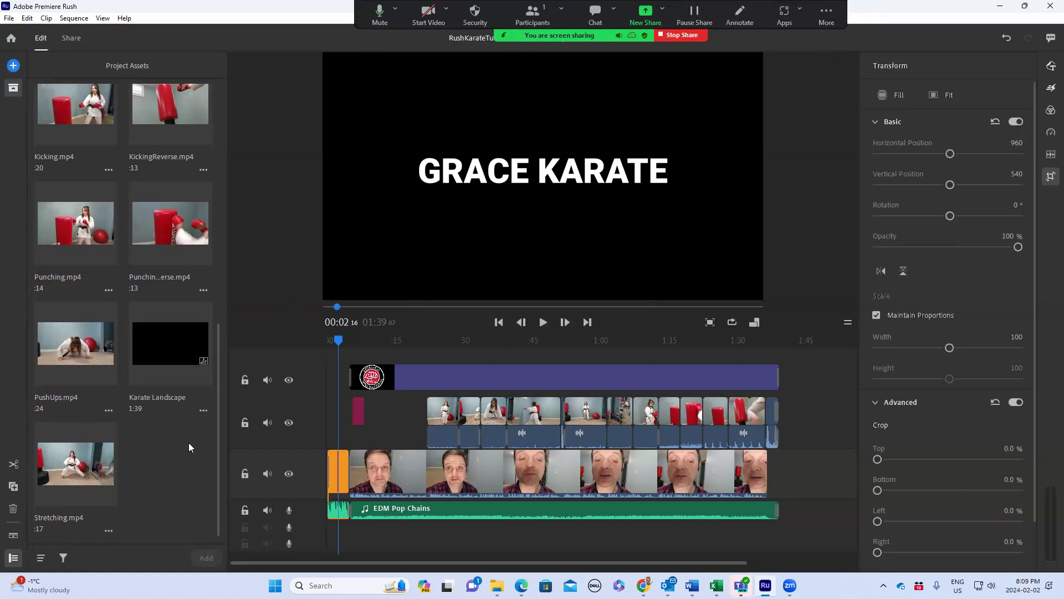
Step: Duplicate the Karate Landscape sequence and rename the copy Karate Vertical
{"action": "left_click", "coordinate": [204, 409]}
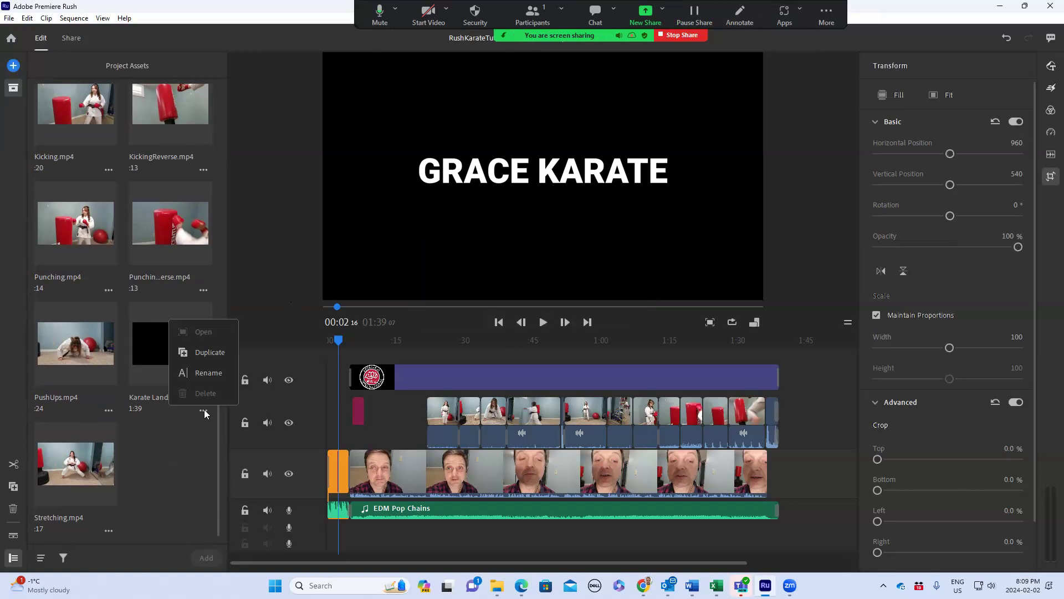
{"action": "left_click", "coordinate": [207, 352]}
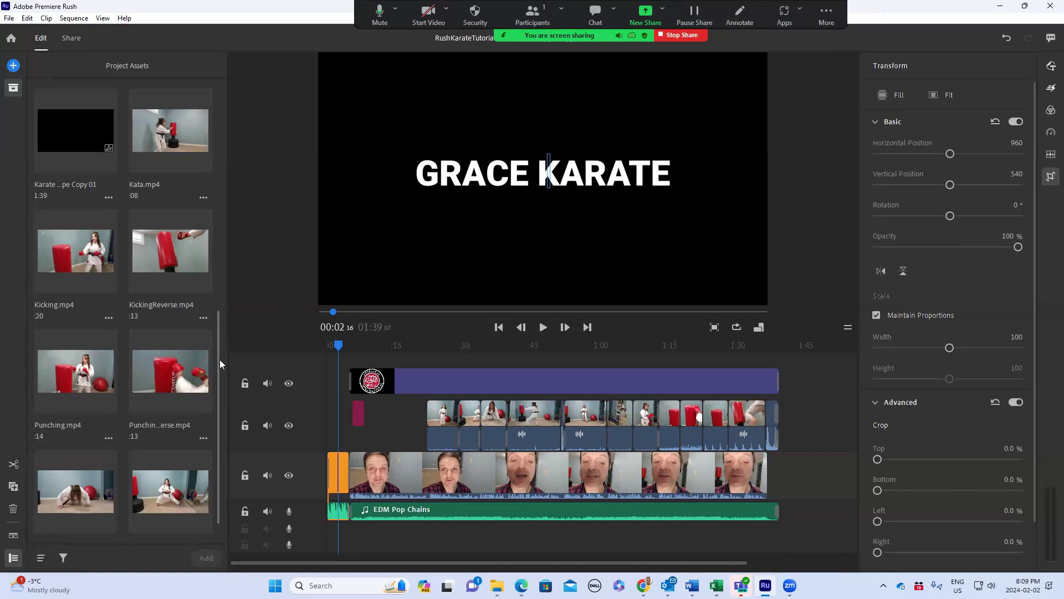
{"action": "left_click", "coordinate": [108, 198]}
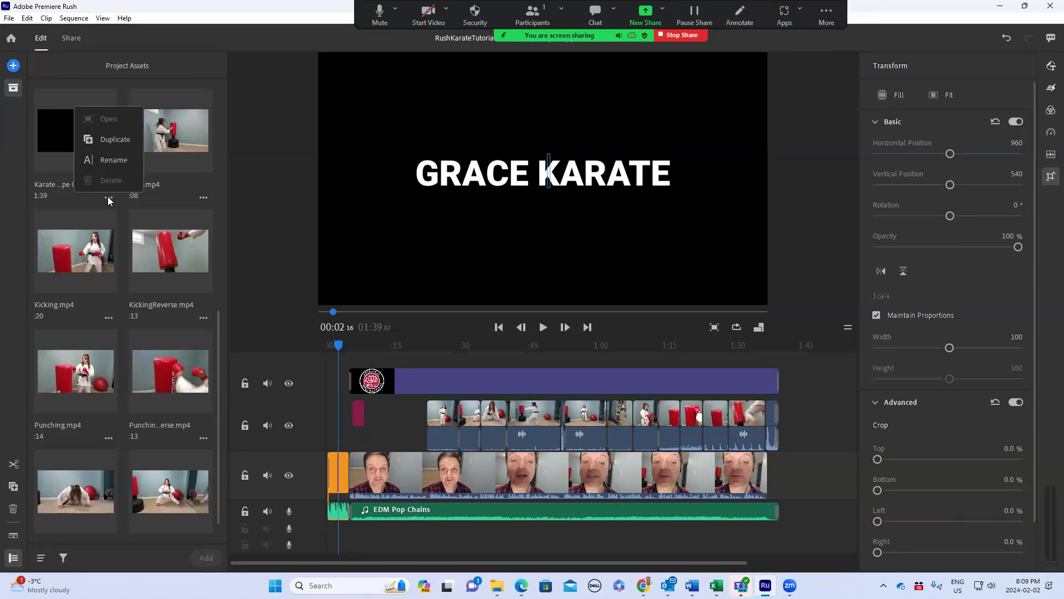
{"action": "left_click", "coordinate": [111, 159]}
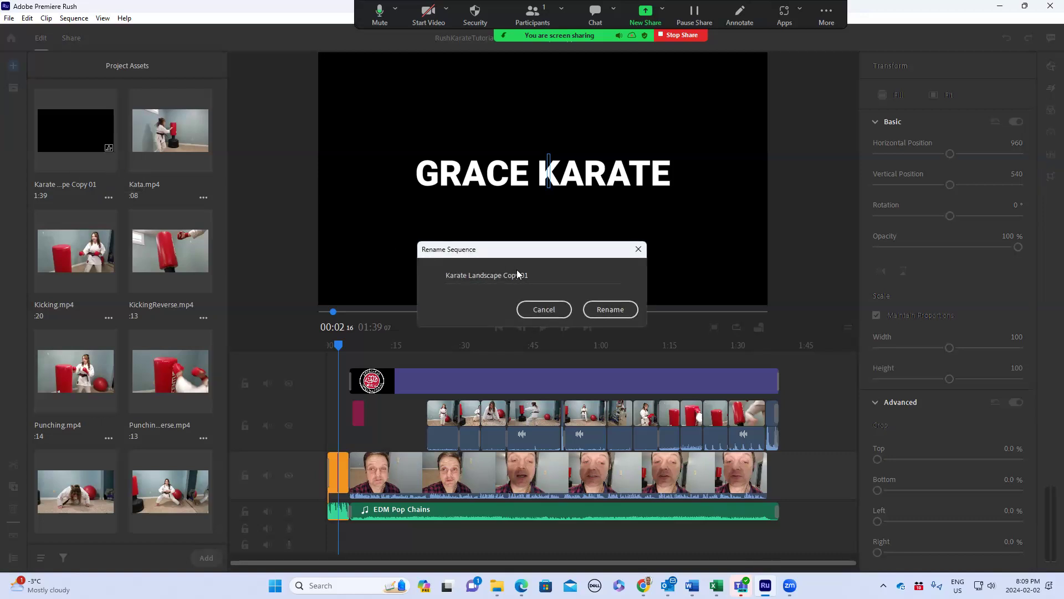
{"action": "left_click_drag", "start_coordinate": [469, 275], "coordinate": [552, 276]}
{"action": "type", "text": "Vertical"}
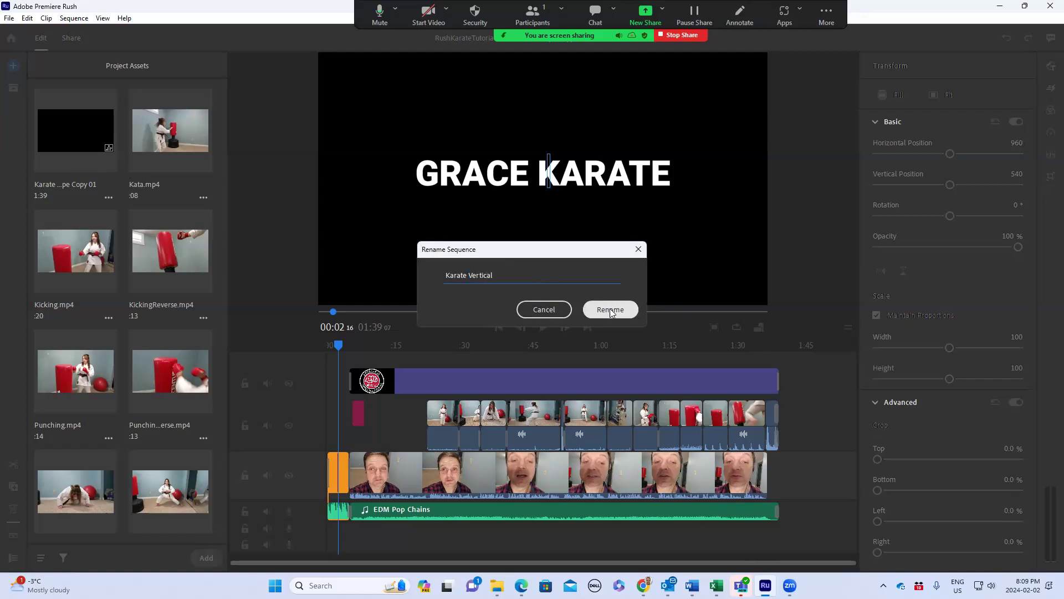
{"action": "left_click", "coordinate": [610, 311]}
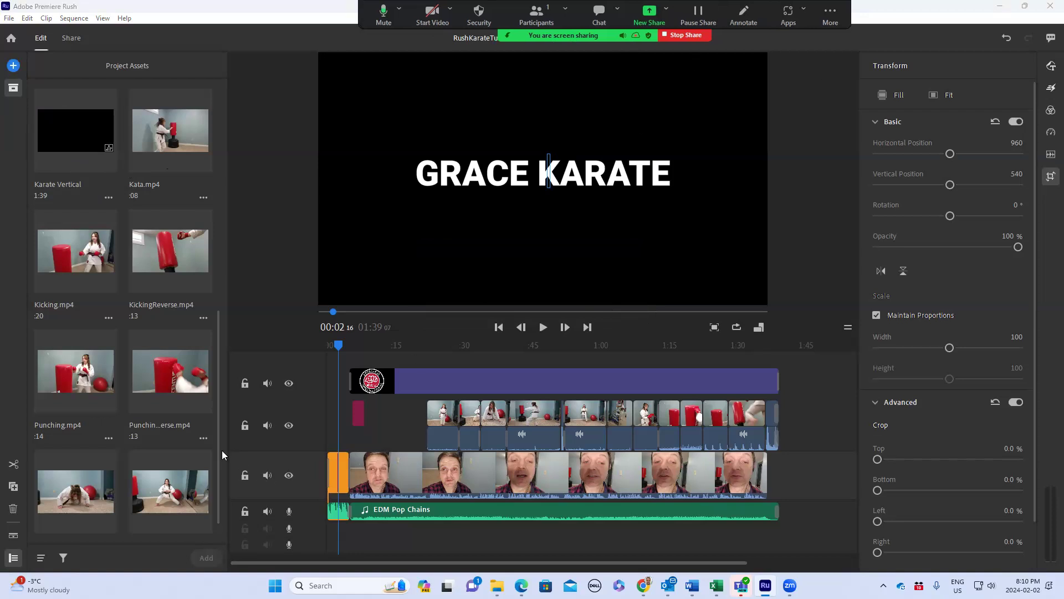
Step: Change the Karate Vertical sequence's aspect ratio to 9:16 and return the playhead to the start
{"action": "left_click_drag", "start_coordinate": [218, 478], "coordinate": [218, 366]}
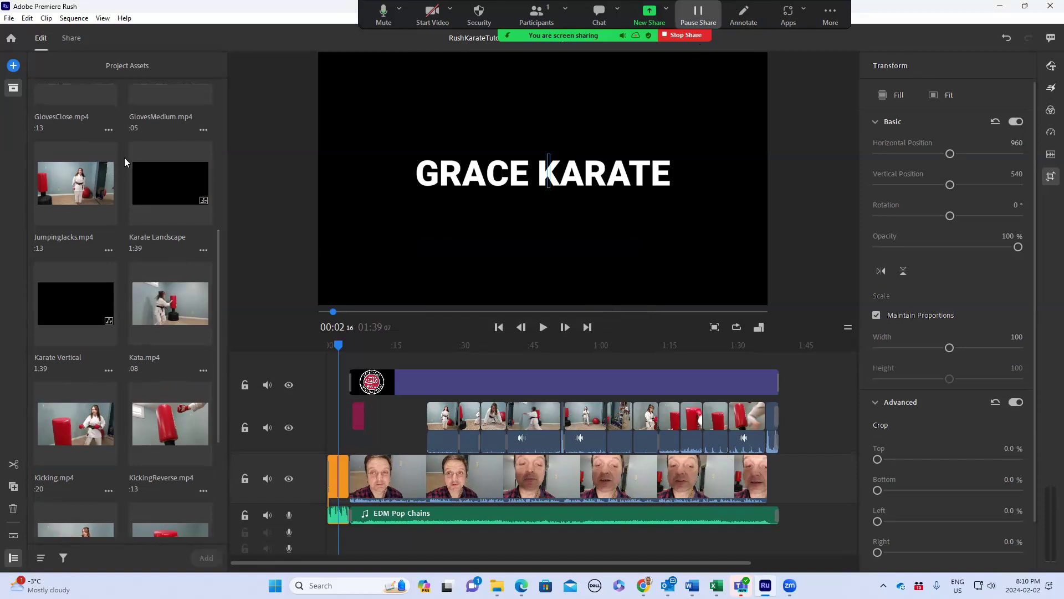
{"action": "scroll", "coordinate": [215, 238], "scroll_direction": "up", "scroll_amount": 5}
{"action": "left_click_drag", "start_coordinate": [218, 236], "coordinate": [218, 335]}
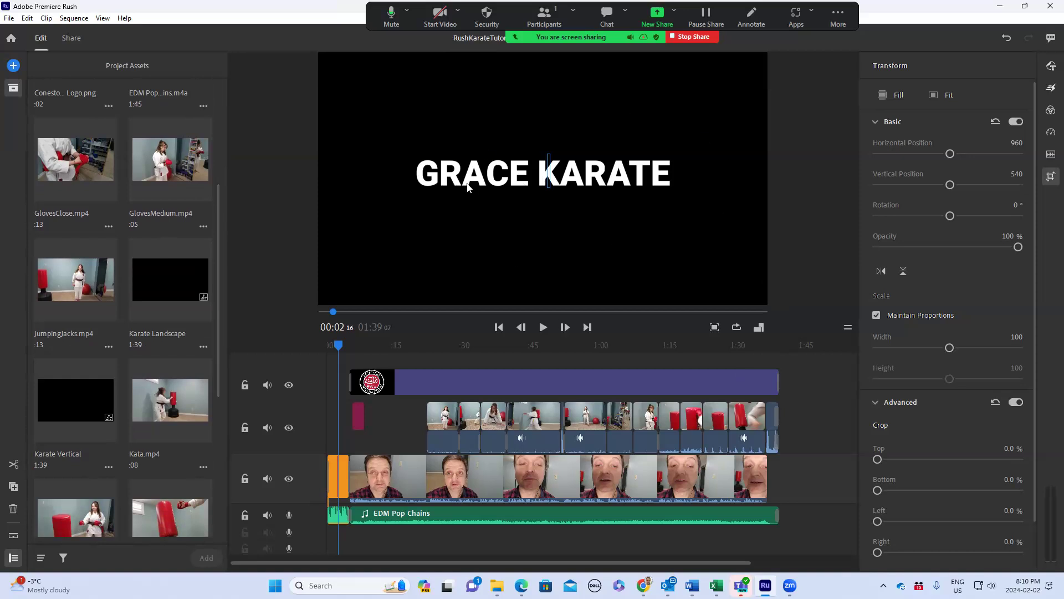
{"action": "left_click", "coordinate": [760, 328]}
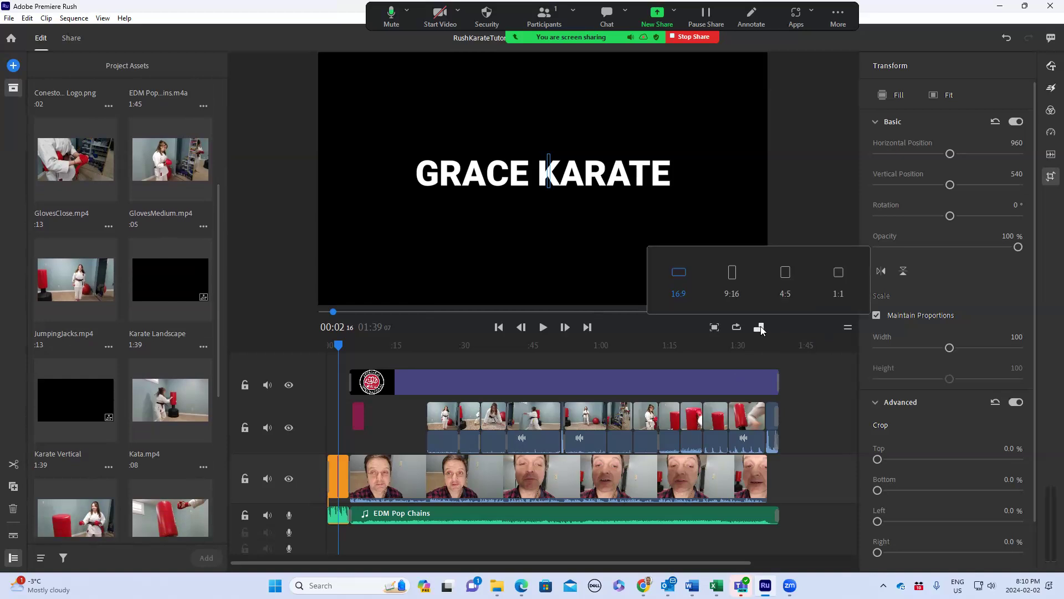
{"action": "left_click", "coordinate": [732, 280]}
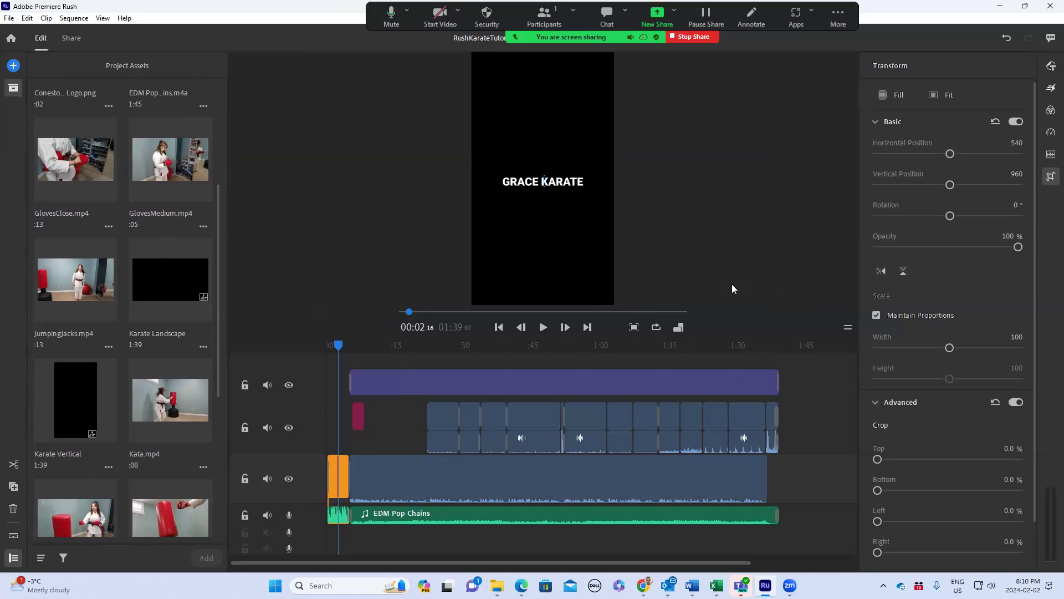
{"action": "left_click_drag", "start_coordinate": [339, 349], "coordinate": [312, 362]}
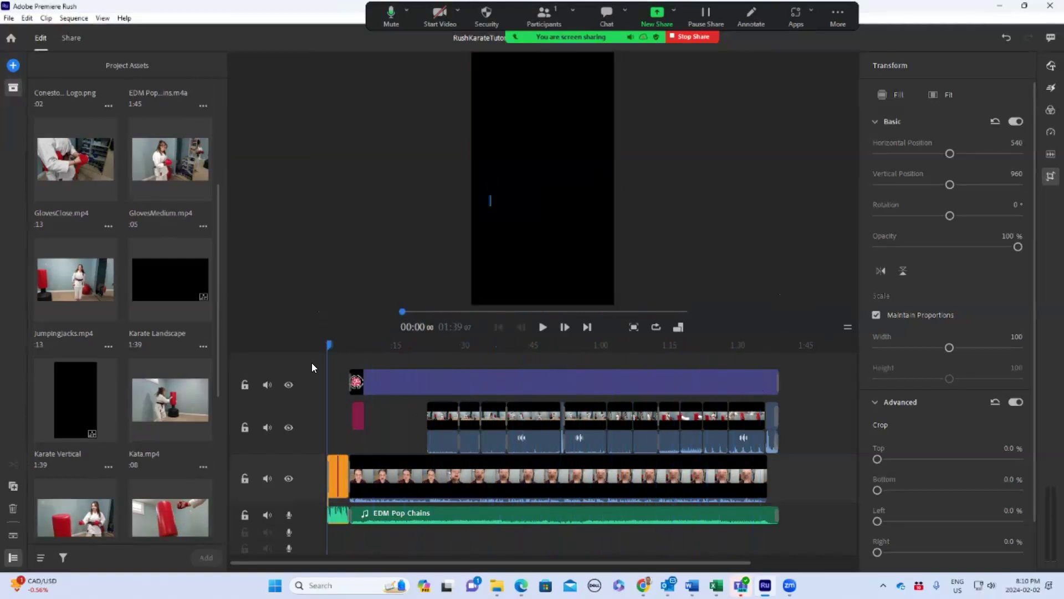
Step: Look through the opening title clip's transform settings, from basic position and scale to advanced crop and edge feather
{"action": "left_click", "coordinate": [821, 382]}
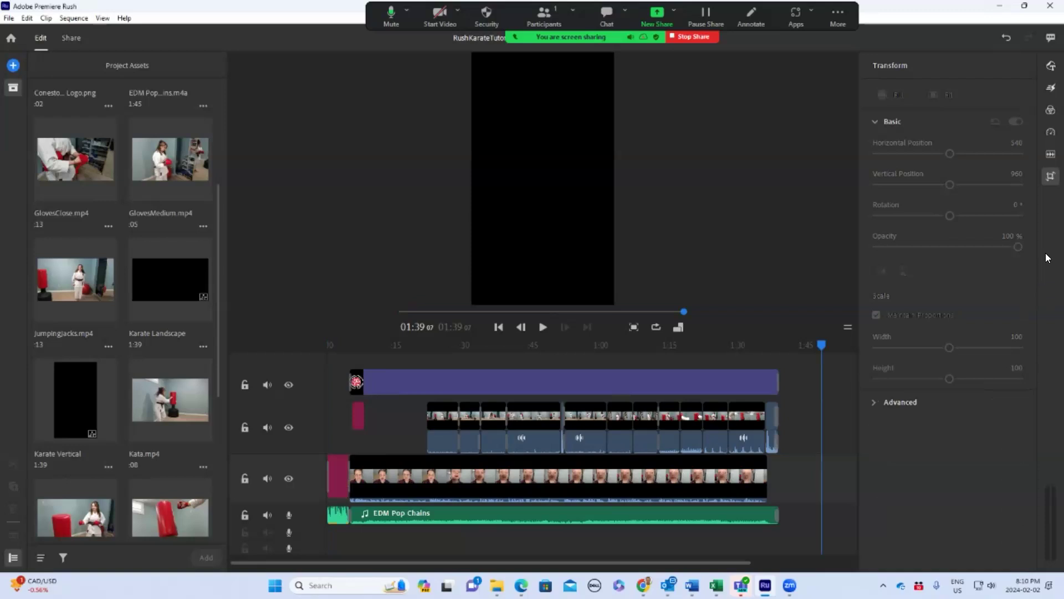
{"action": "left_click", "coordinate": [1048, 177]}
{"action": "left_click", "coordinate": [1048, 177]}
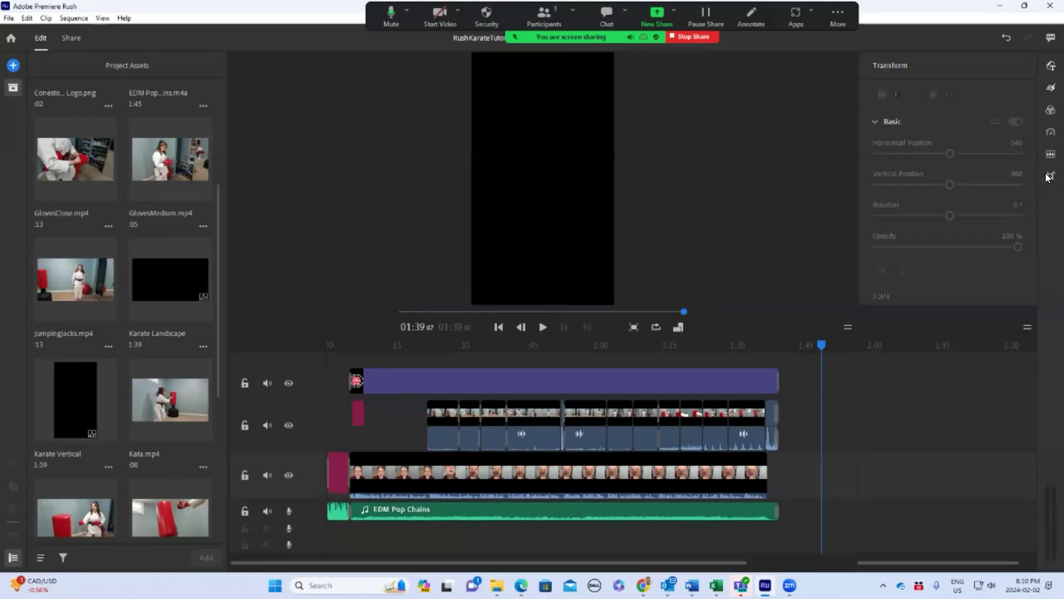
{"action": "left_click", "coordinate": [1048, 176]}
{"action": "left_click", "coordinate": [1047, 177]}
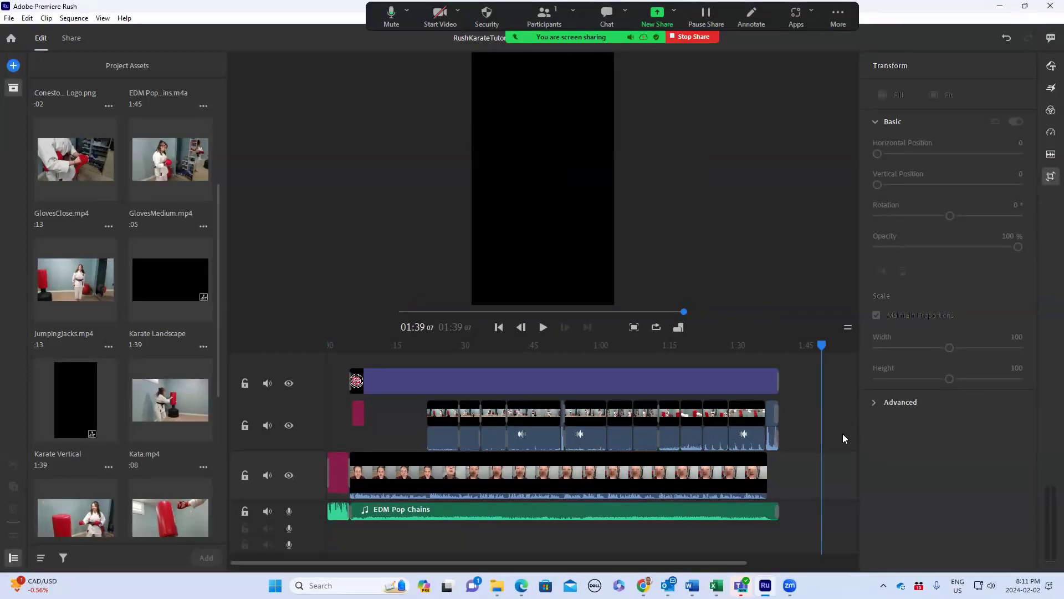
{"action": "left_click_drag", "start_coordinate": [788, 345], "coordinate": [329, 359]}
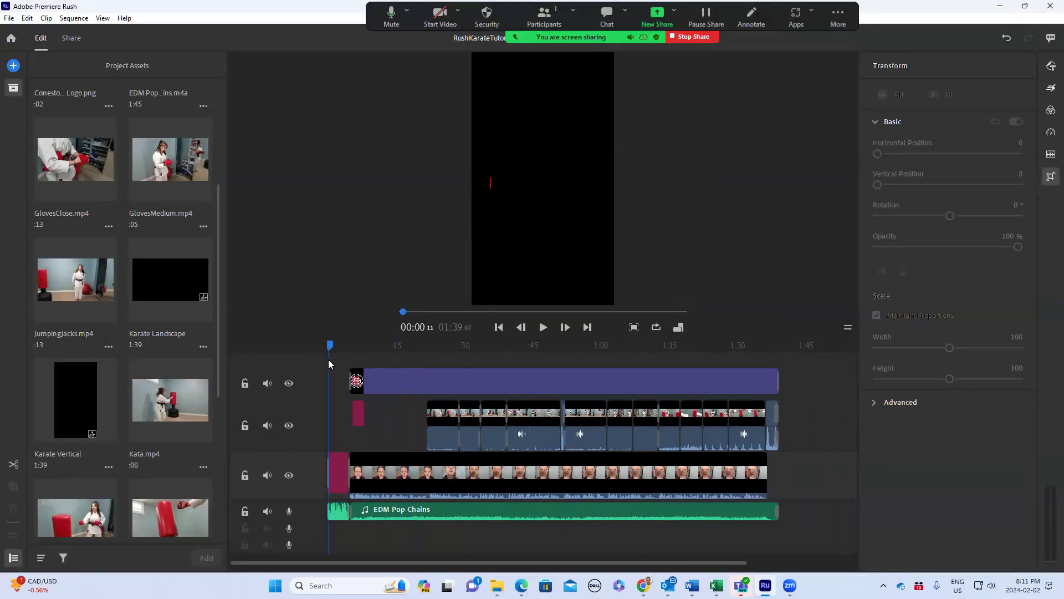
{"action": "left_click", "coordinate": [338, 474]}
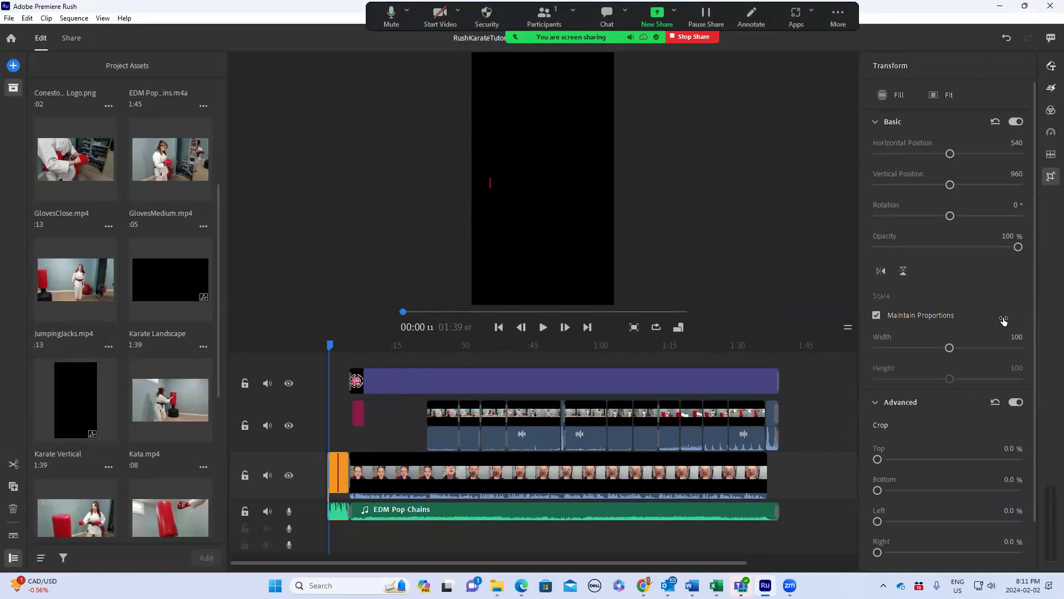
{"action": "scroll", "coordinate": [957, 402], "scroll_direction": "down", "scroll_amount": 1}
{"action": "scroll", "coordinate": [952, 413], "scroll_direction": "up", "scroll_amount": 1}
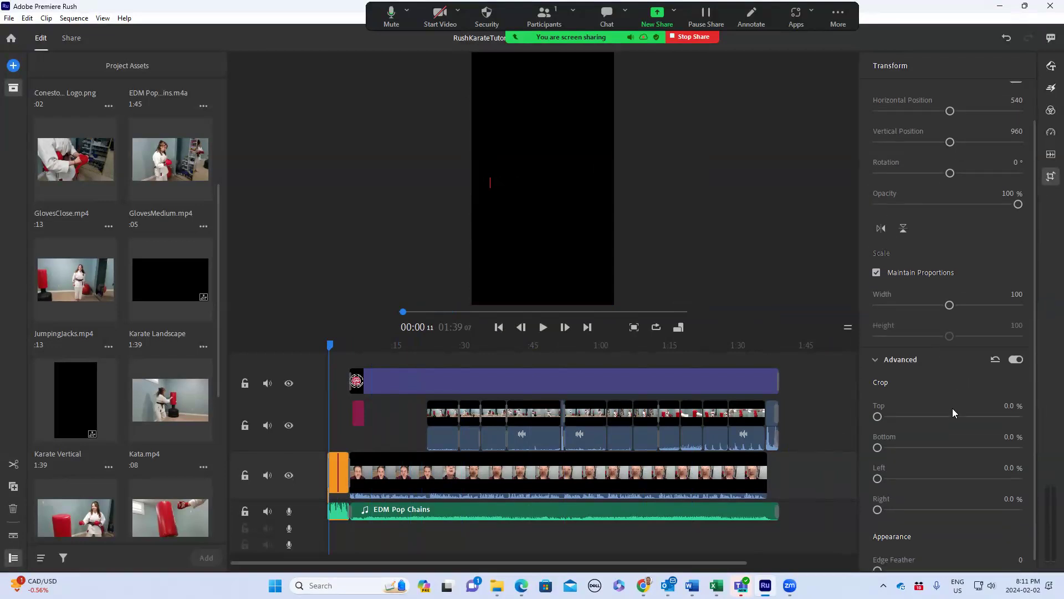
{"action": "scroll", "coordinate": [953, 410], "scroll_direction": "up", "scroll_amount": 1}
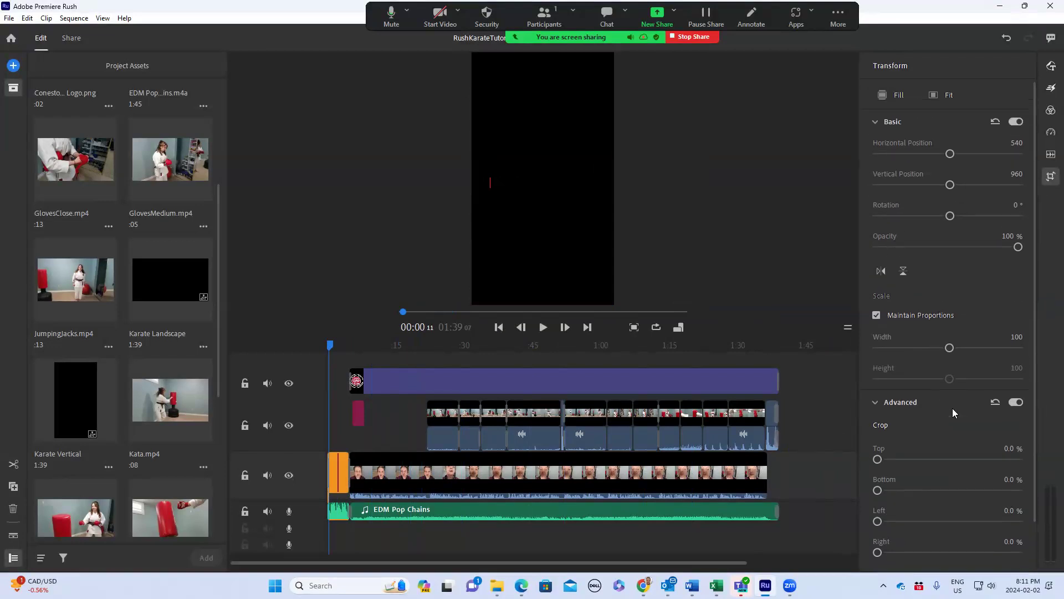
{"action": "scroll", "coordinate": [951, 408], "scroll_direction": "down", "scroll_amount": 2}
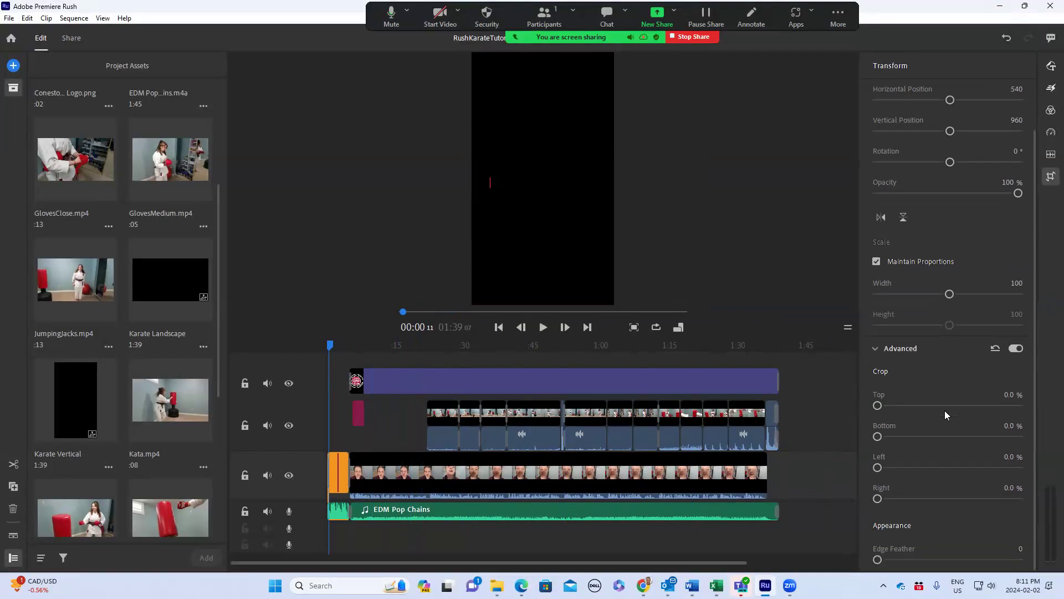
{"action": "scroll", "coordinate": [945, 411], "scroll_direction": "up", "scroll_amount": 2}
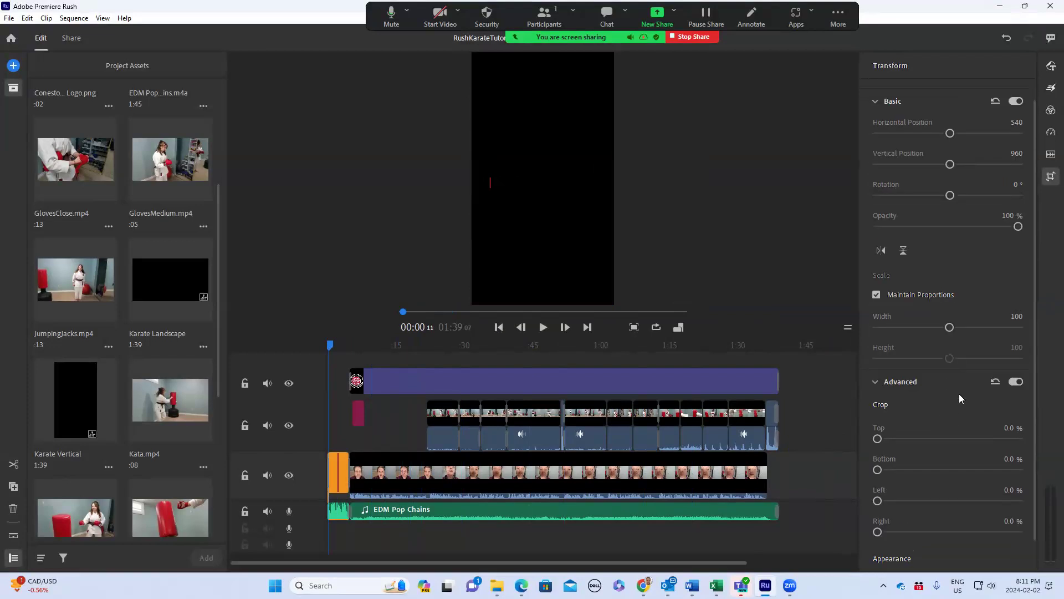
{"action": "left_click", "coordinate": [1050, 178]}
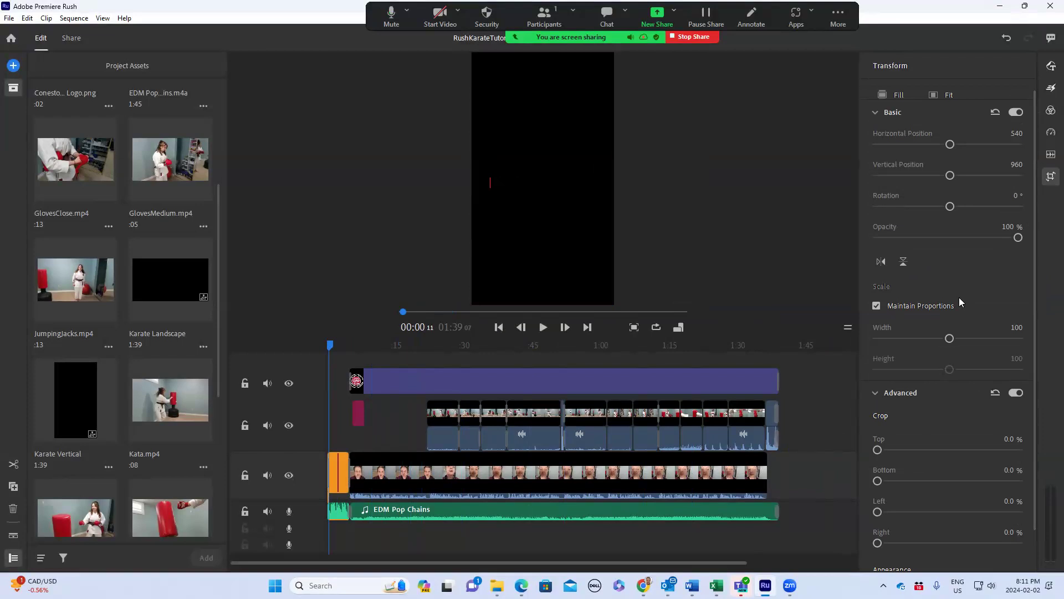
{"action": "scroll", "coordinate": [961, 302], "scroll_direction": "down", "scroll_amount": 2}
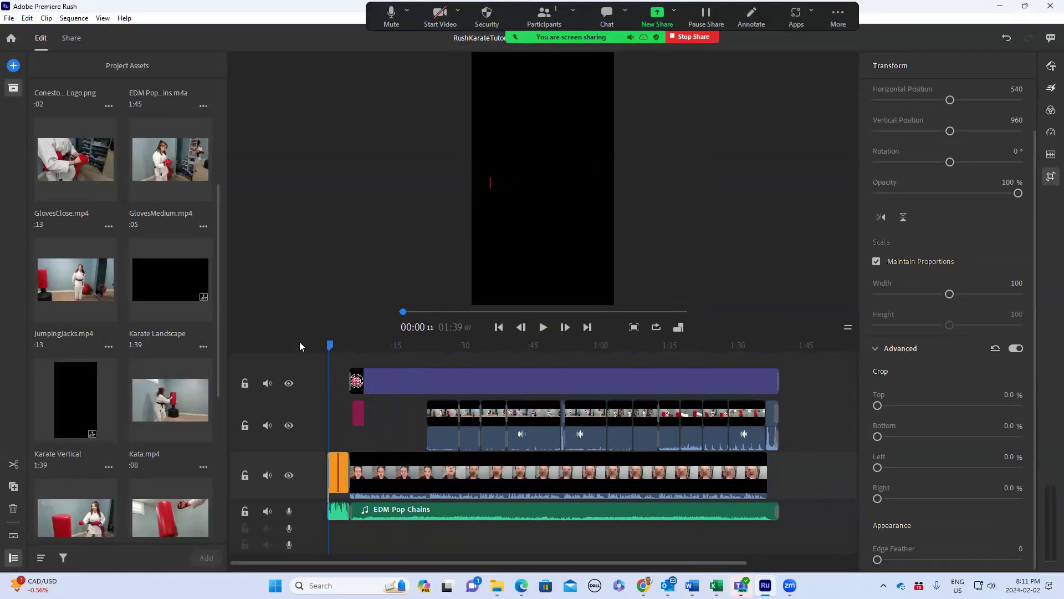
Step: Select all clips in the Karate Vertical sequence and enable Auto Reframe with Default motion tracking
{"action": "mouse_move", "coordinate": [329, 343]}
{"action": "left_mouse_down"}
{"action": "mouse_move", "coordinate": [517, 352]}
{"action": "mouse_move", "coordinate": [329, 355]}
{"action": "left_mouse_up"}
{"action": "left_click_drag", "start_coordinate": [804, 529], "coordinate": [328, 358]}
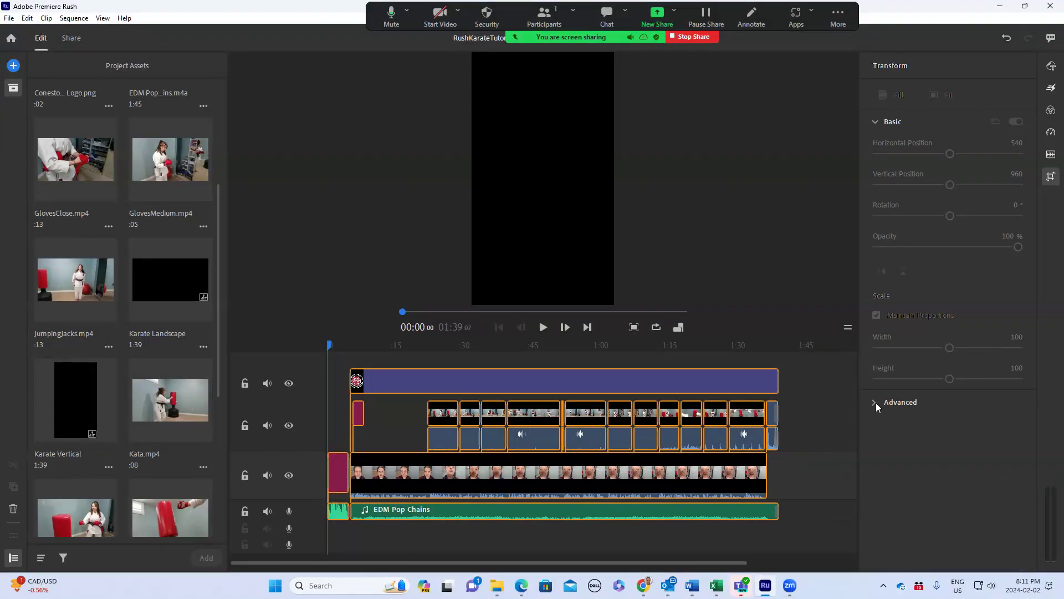
{"action": "left_click", "coordinate": [1050, 176]}
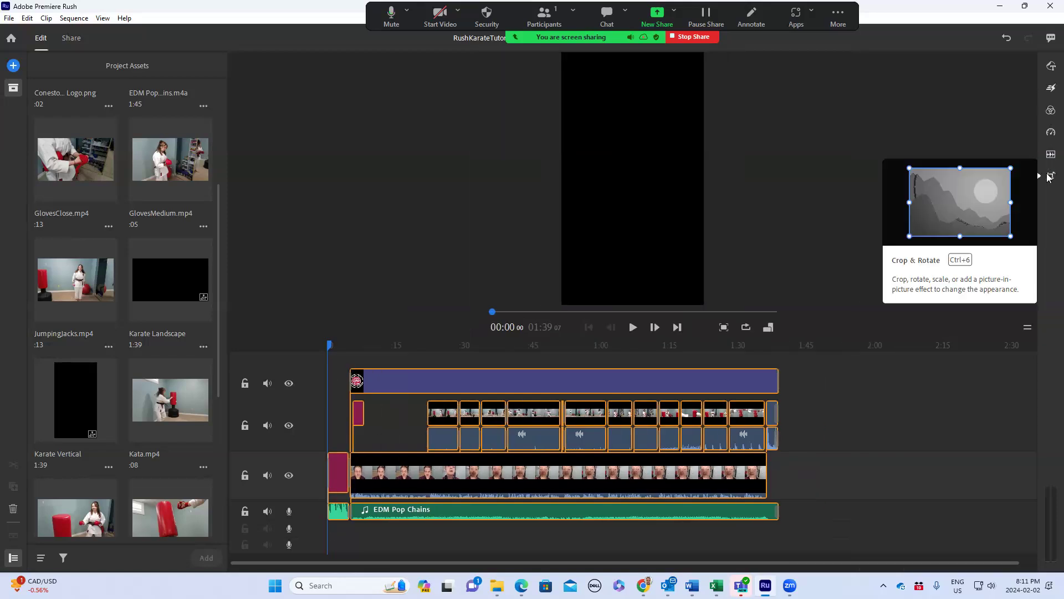
{"action": "left_click", "coordinate": [1049, 177]}
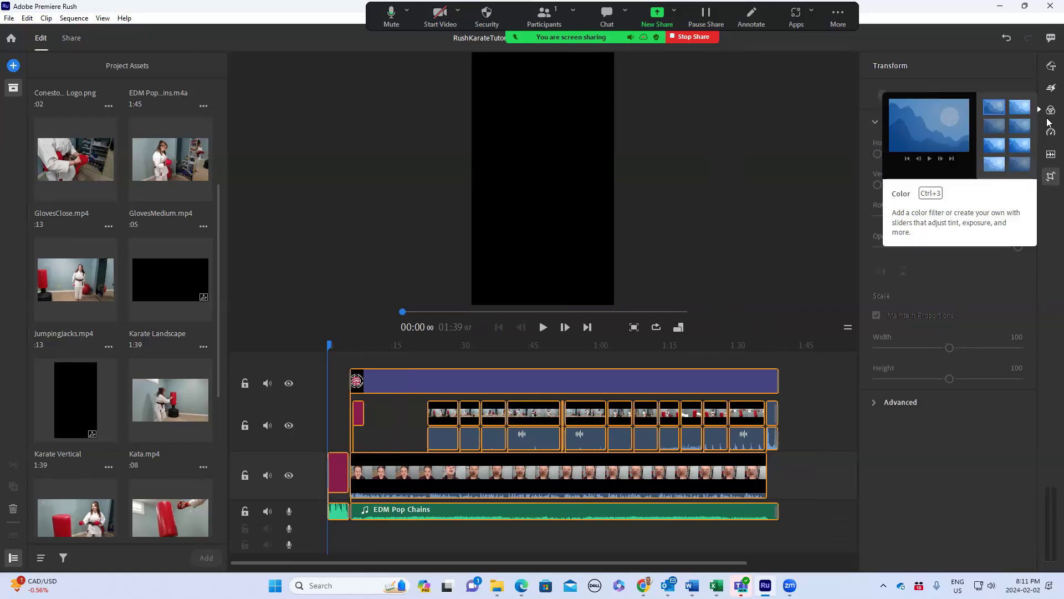
{"action": "left_click", "coordinate": [1049, 89]}
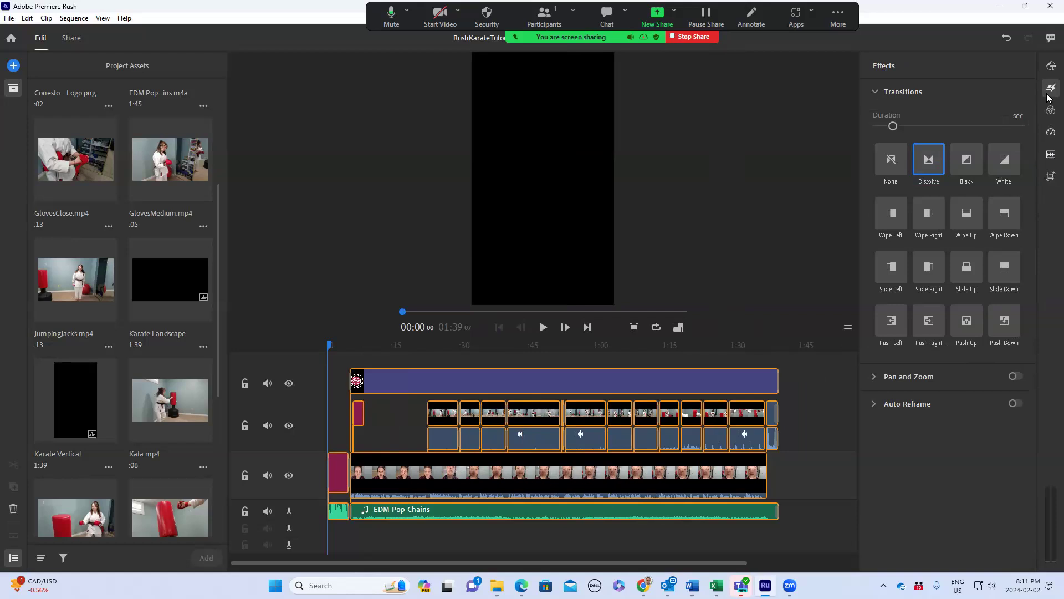
{"action": "left_click", "coordinate": [876, 403]}
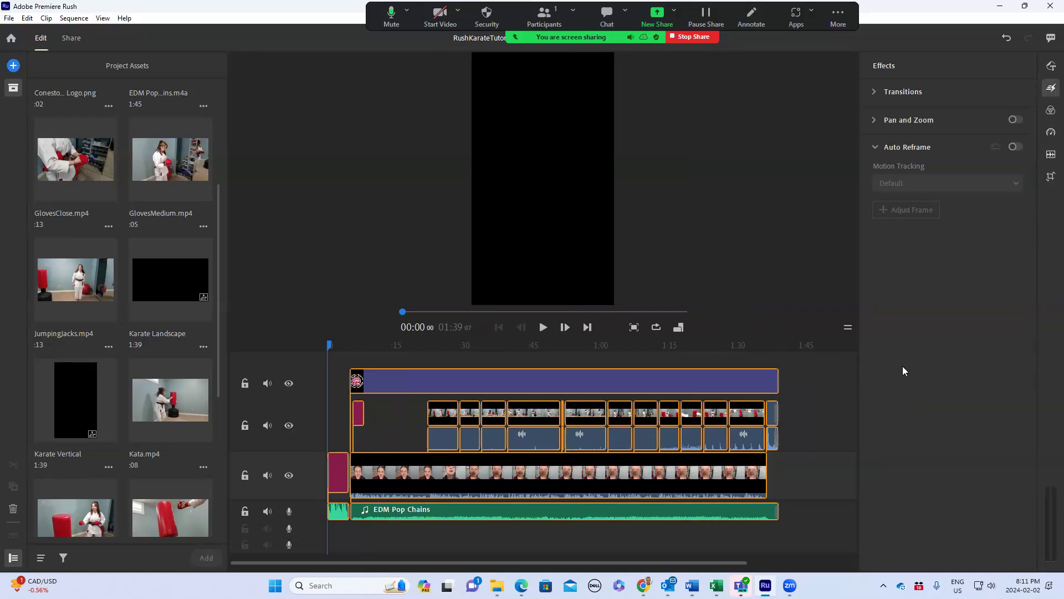
{"action": "left_click", "coordinate": [1015, 149]}
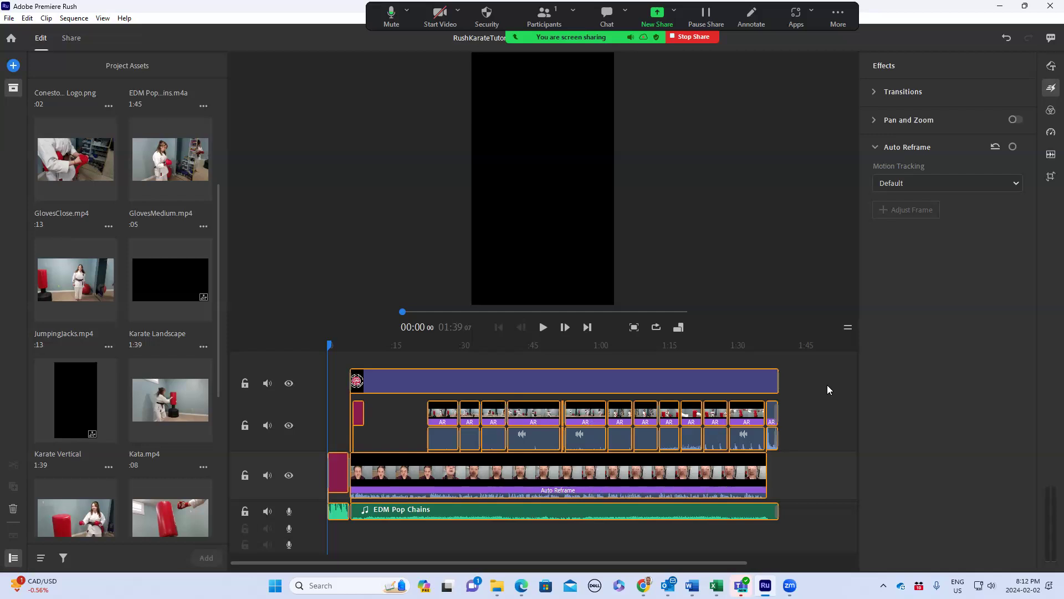
Step: Shrink the logo overlay to a small badge and place it in the upper-right corner of the vertical frame
{"action": "left_click_drag", "start_coordinate": [328, 346], "coordinate": [373, 358]}
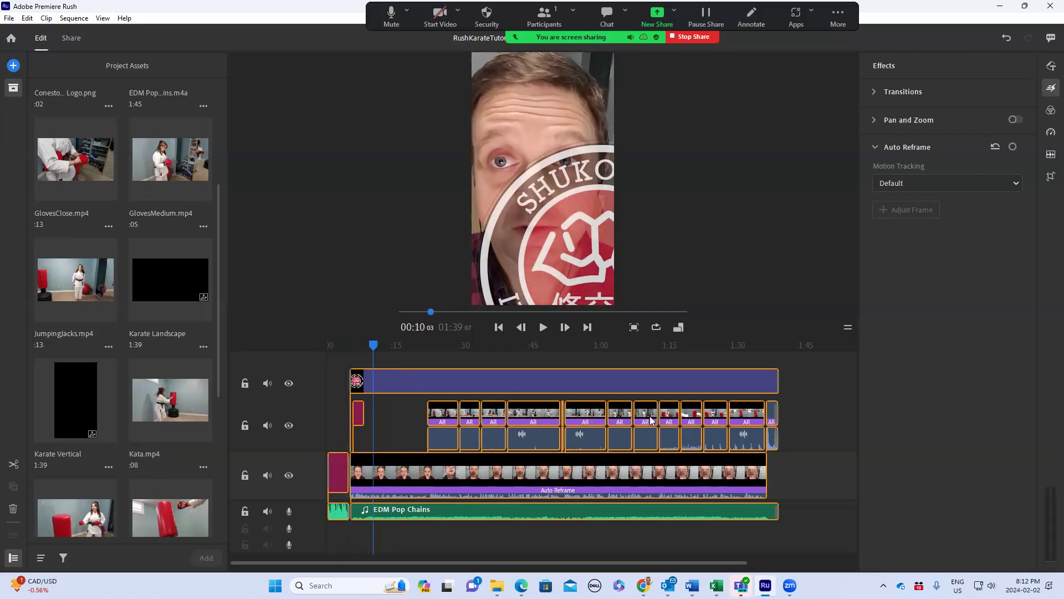
{"action": "left_click", "coordinate": [814, 431]}
{"action": "left_click", "coordinate": [511, 383]}
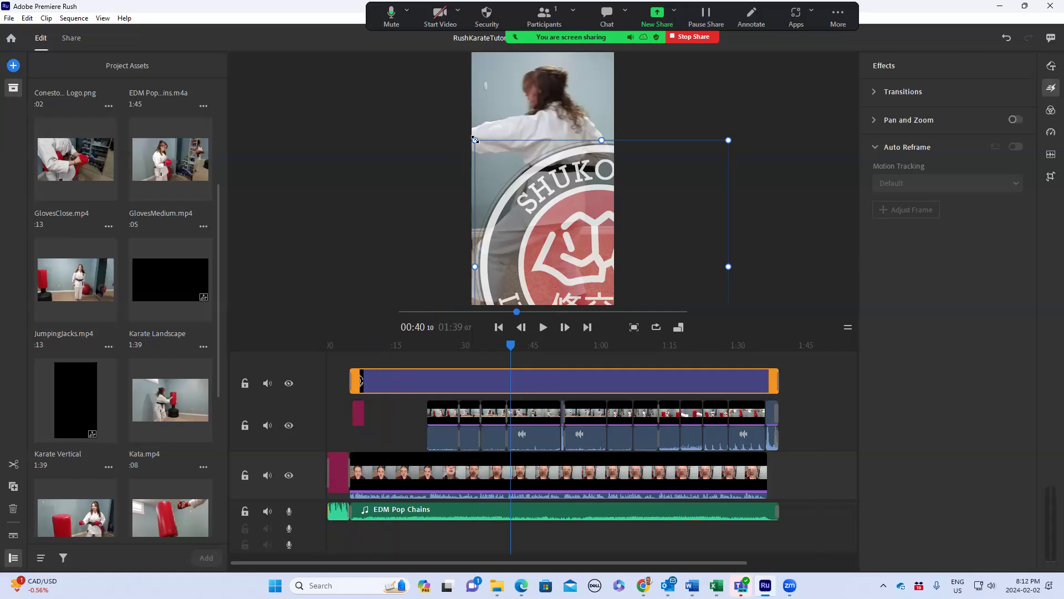
{"action": "left_click_drag", "start_coordinate": [475, 140], "coordinate": [545, 250]}
{"action": "left_click_drag", "start_coordinate": [609, 262], "coordinate": [597, 65]}
{"action": "left_click", "coordinate": [633, 126]}
Step: Enlarge the lower third graphic and reposition it near the lower-left edge of the vertical frame
{"action": "left_click_drag", "start_coordinate": [510, 342], "coordinate": [358, 355]}
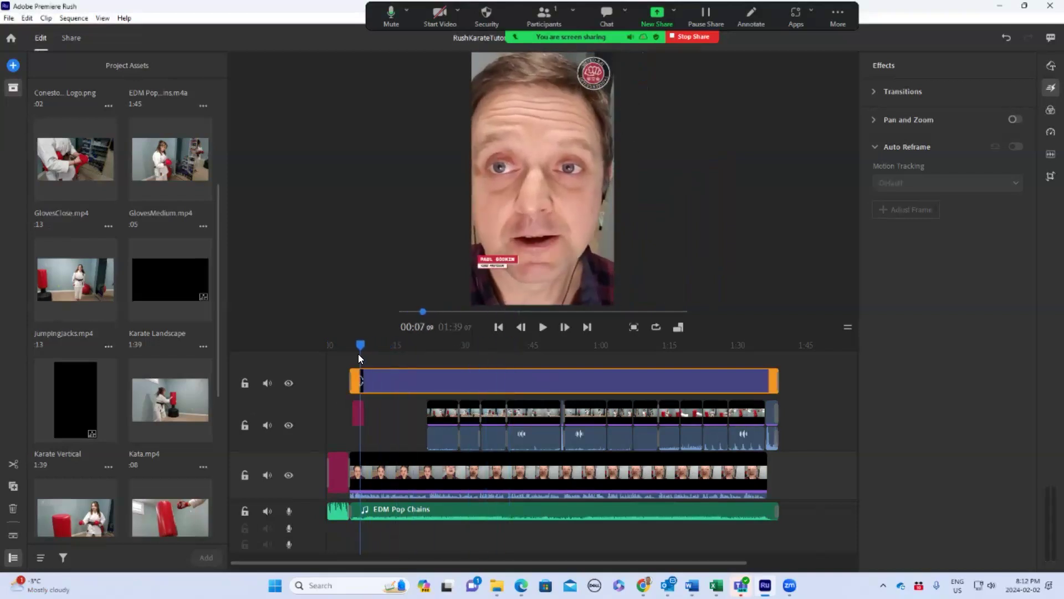
{"action": "left_click", "coordinate": [356, 420]}
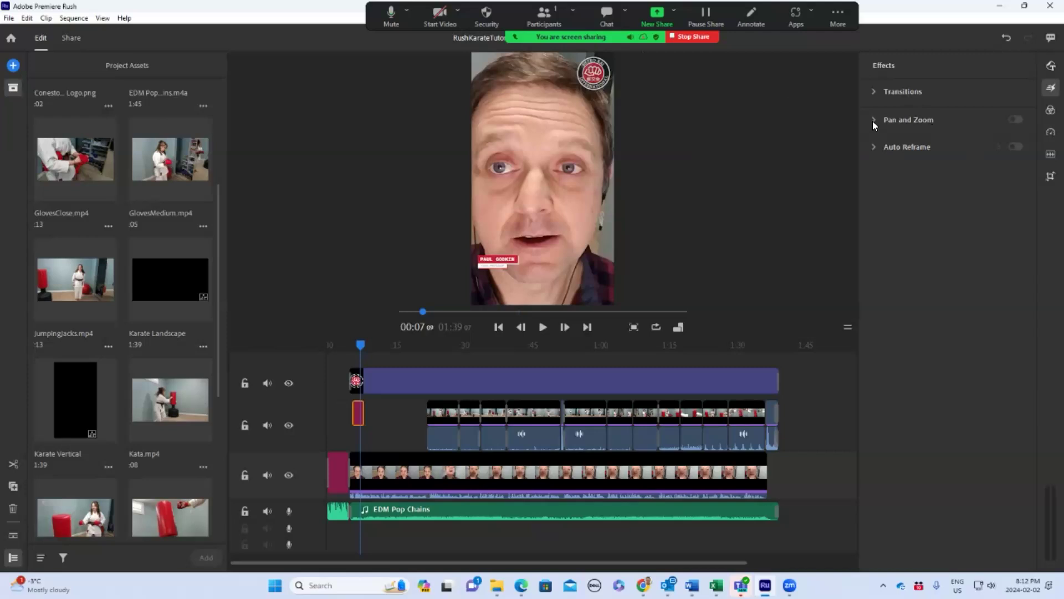
{"action": "left_click", "coordinate": [493, 263]}
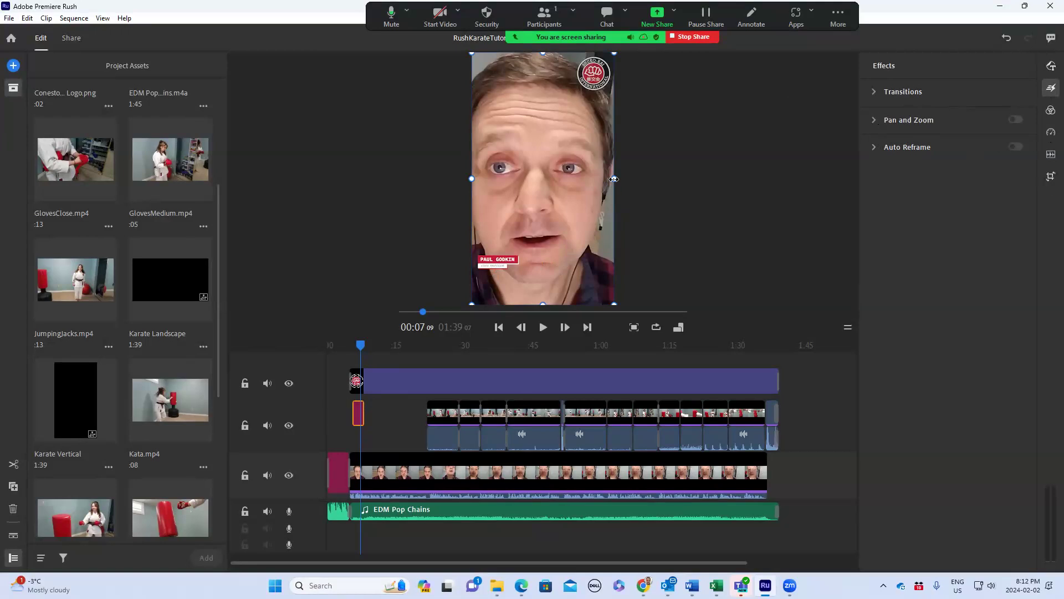
{"action": "left_click_drag", "start_coordinate": [614, 179], "coordinate": [645, 178]}
{"action": "left_click_drag", "start_coordinate": [540, 232], "coordinate": [562, 206]}
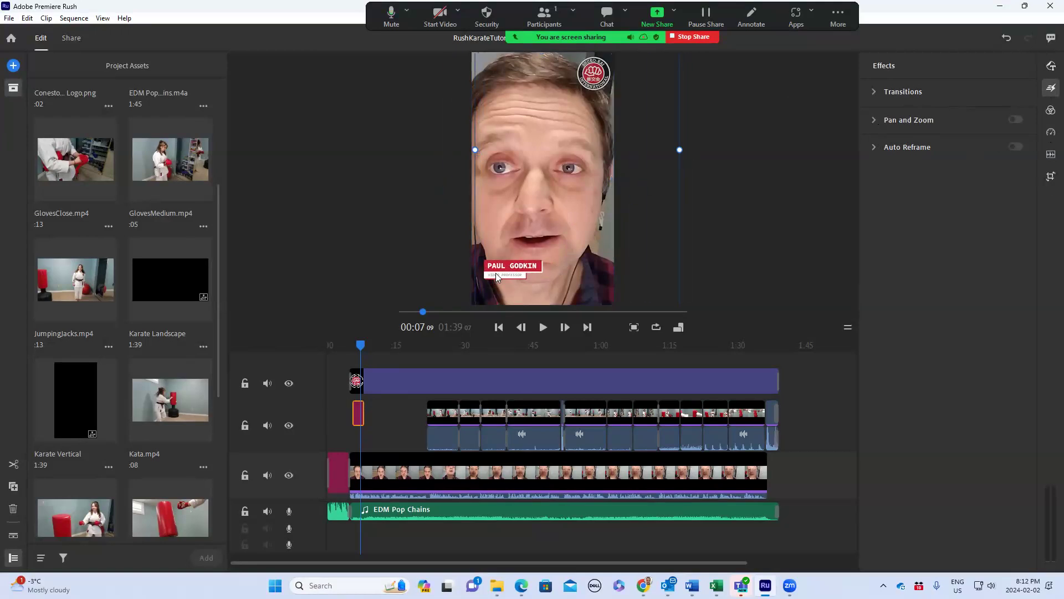
Step: Set the font size of the lower third's name line to 133 and its VIDEO PROFESSOR line to 121
{"action": "left_click", "coordinate": [1049, 68]}
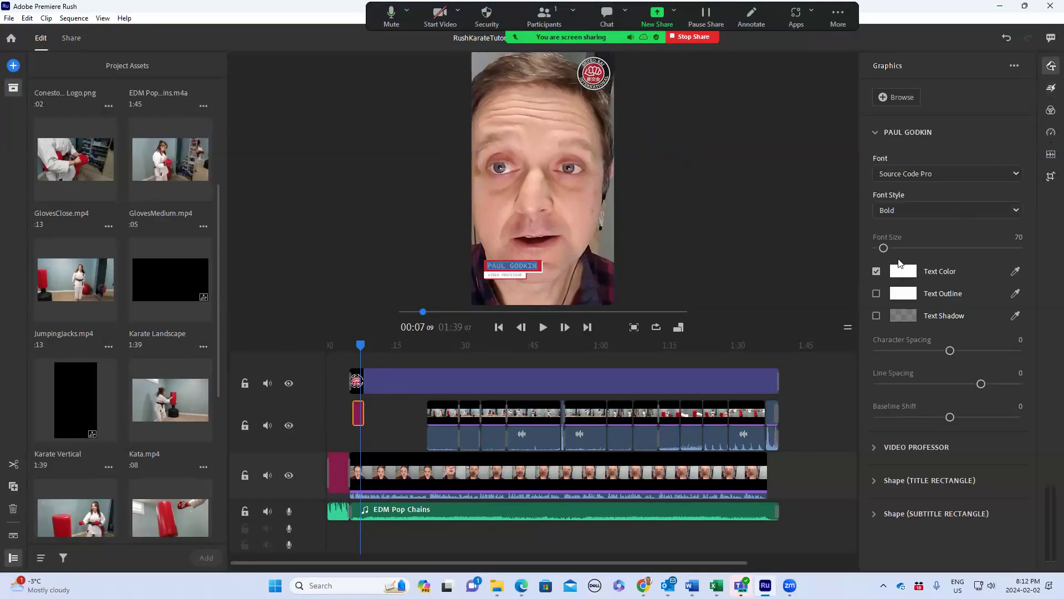
{"action": "left_click_drag", "start_coordinate": [883, 247], "coordinate": [888, 249]}
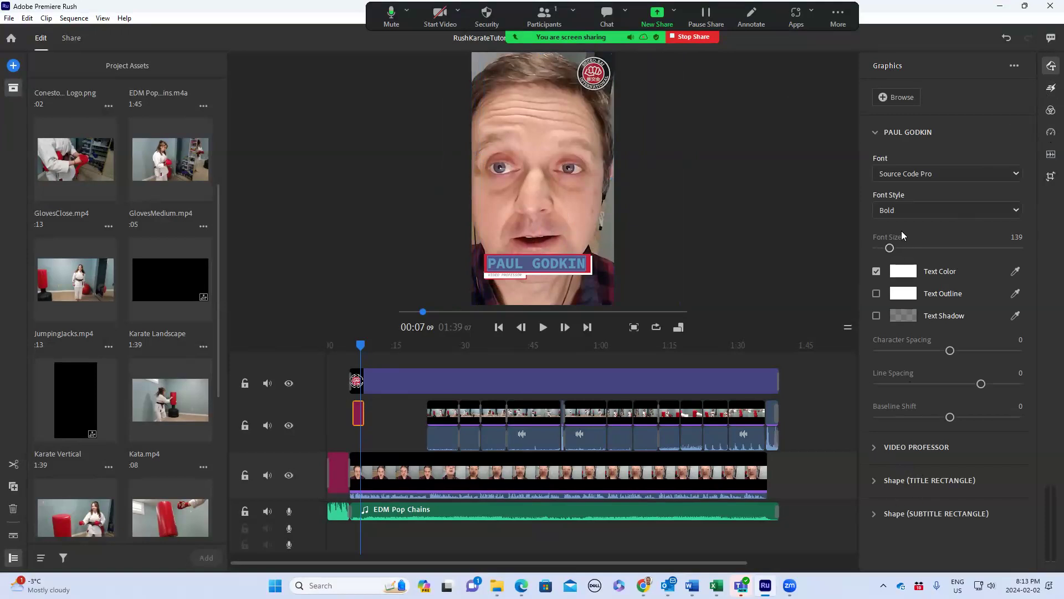
{"action": "left_click_drag", "start_coordinate": [892, 247], "coordinate": [888, 247]}
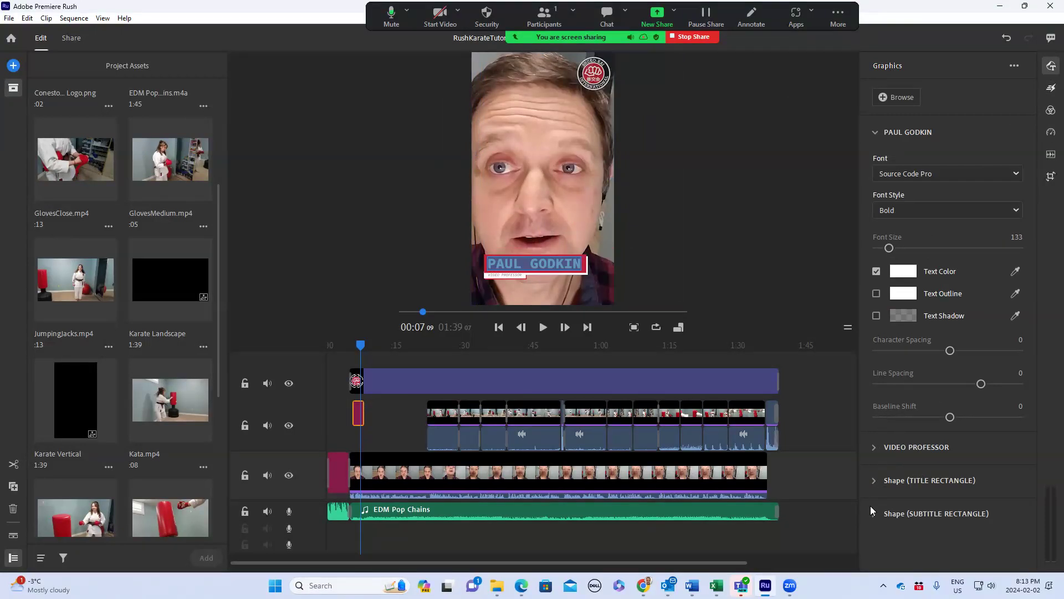
{"action": "left_click", "coordinate": [875, 447]}
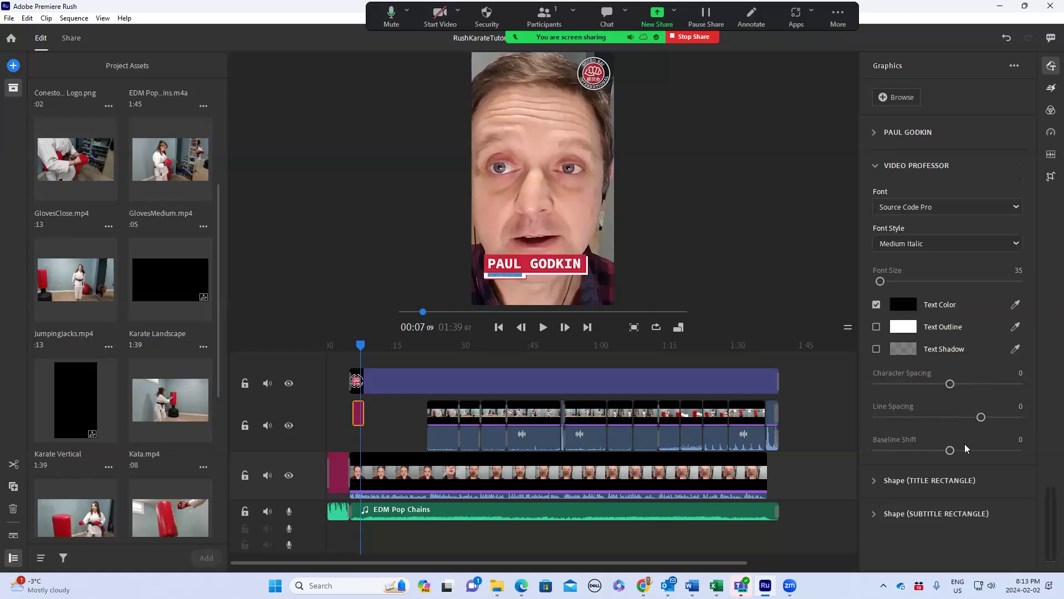
{"action": "left_click_drag", "start_coordinate": [881, 282], "coordinate": [886, 282]}
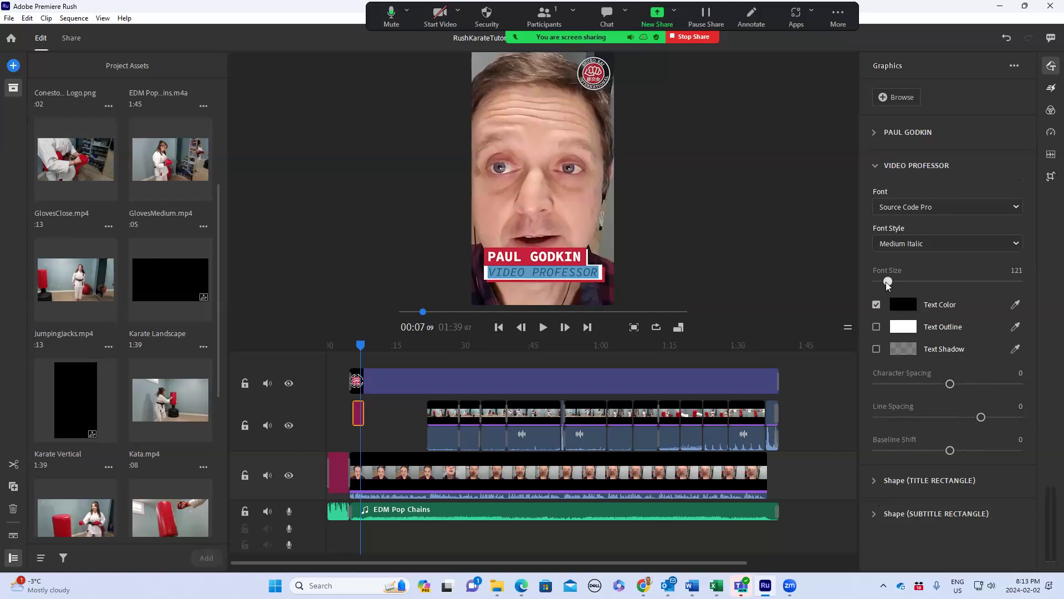
{"action": "left_click", "coordinate": [738, 258]}
Step: Set the local export of Karate Vertical.mp4 to save in the KarateAssets folder and show the advanced export settings
{"action": "left_click_drag", "start_coordinate": [352, 345], "coordinate": [307, 424]}
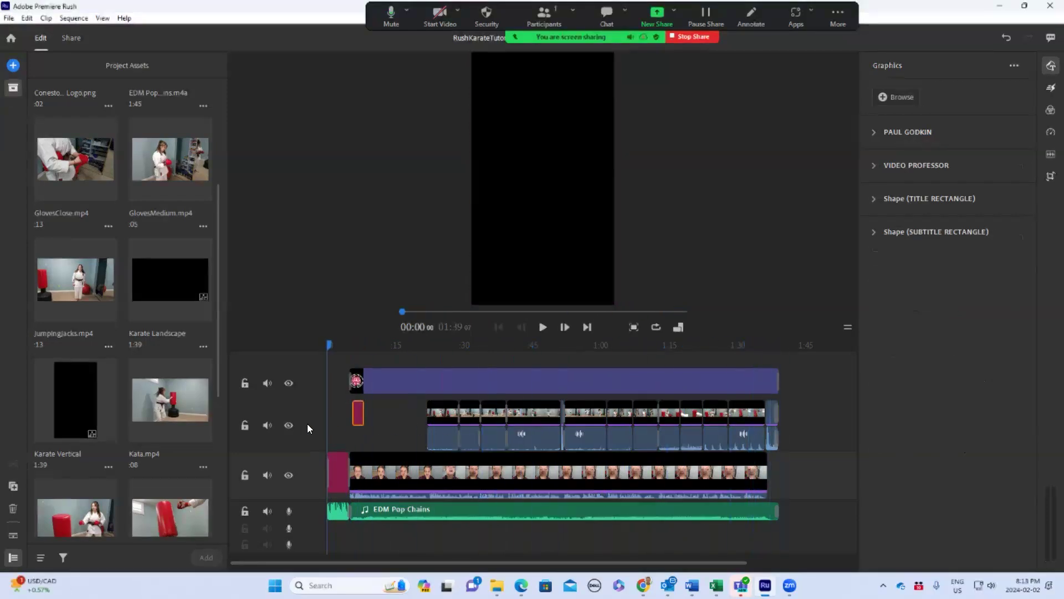
{"action": "left_click", "coordinate": [337, 472]}
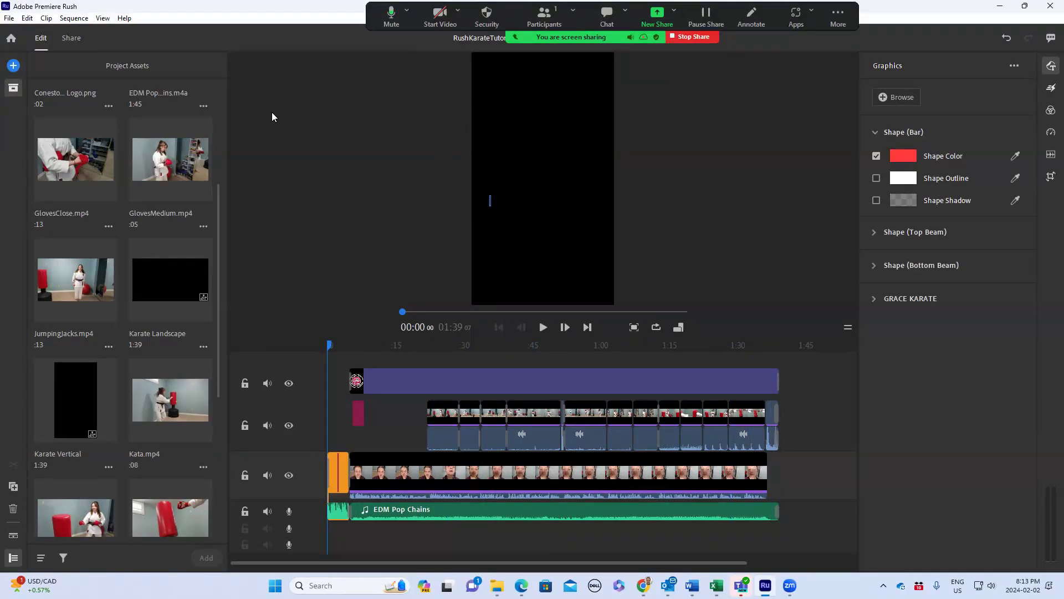
{"action": "left_click", "coordinate": [76, 40]}
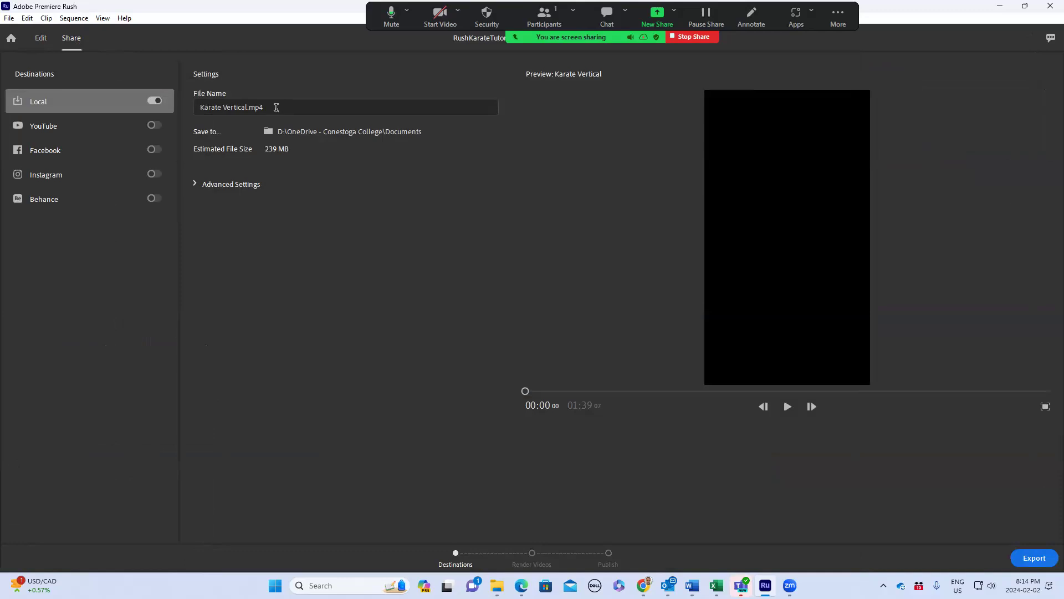
{"action": "left_click", "coordinate": [302, 134]}
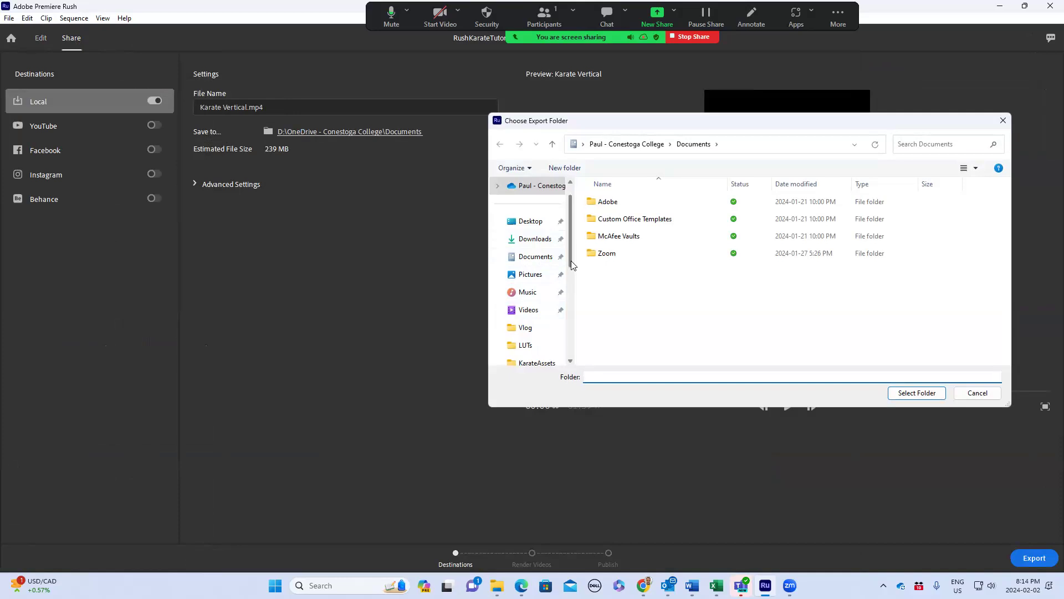
{"action": "left_click_drag", "start_coordinate": [573, 263], "coordinate": [573, 277]}
{"action": "left_click", "coordinate": [533, 309]}
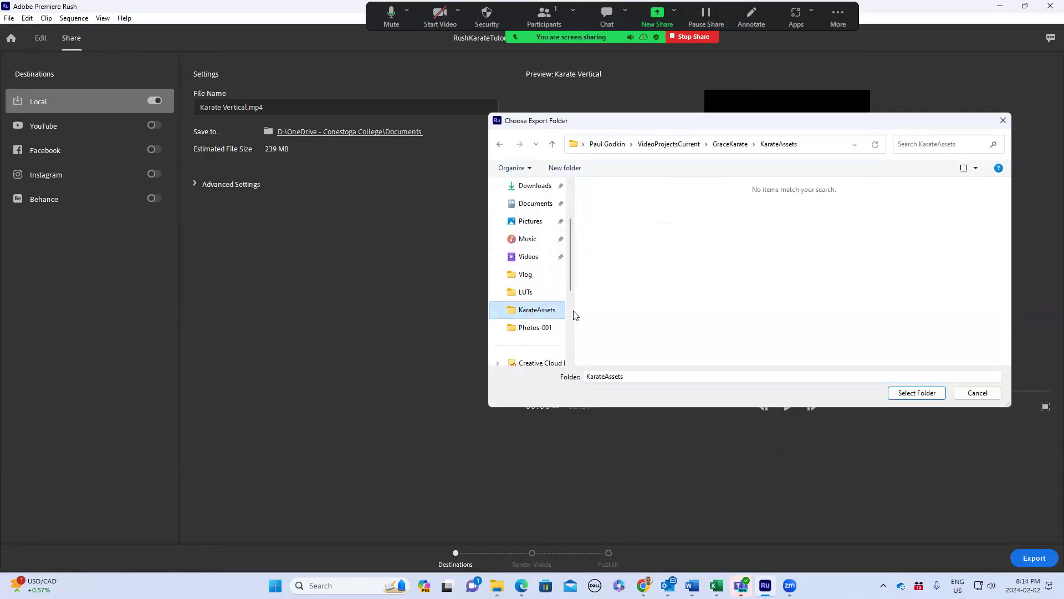
{"action": "left_click", "coordinate": [918, 393]}
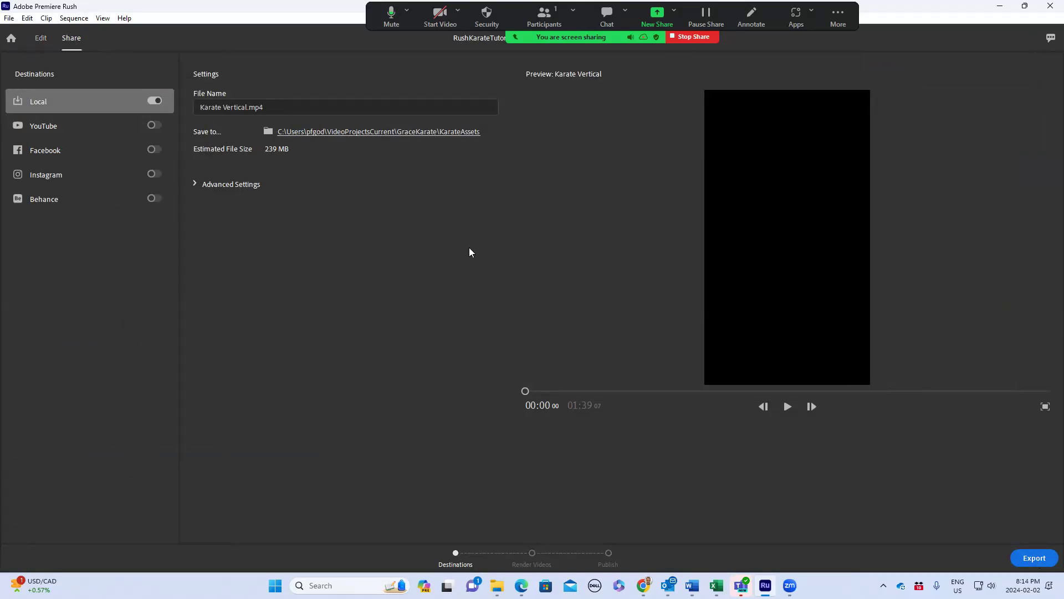
{"action": "left_click", "coordinate": [204, 184]}
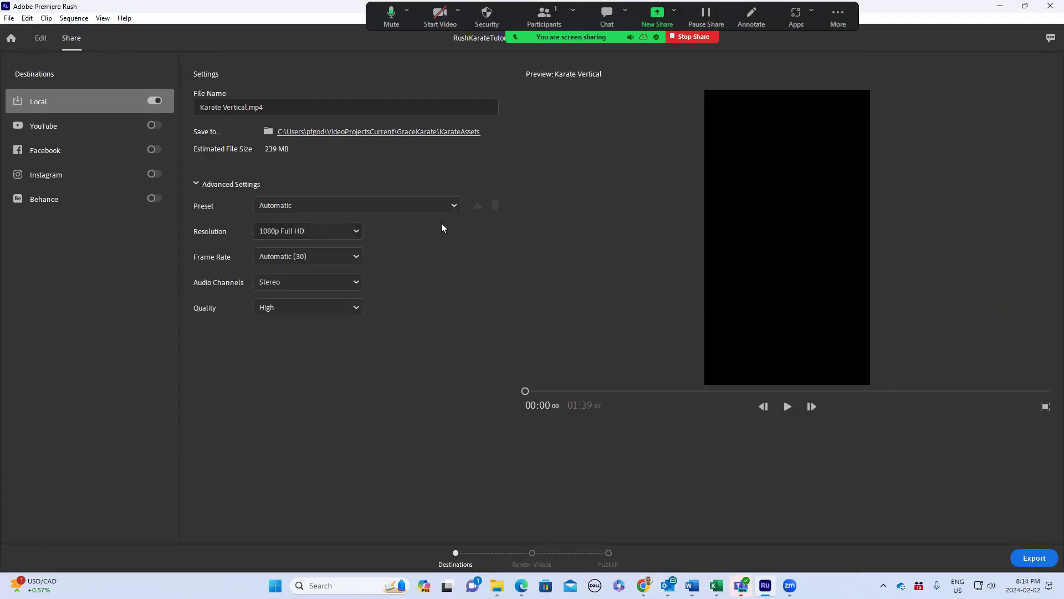
Step: Keep the resolution at 1080p Full HD, apply the YouTube 1080p Full HD preset and export the vertical video locally
{"action": "left_click", "coordinate": [356, 231]}
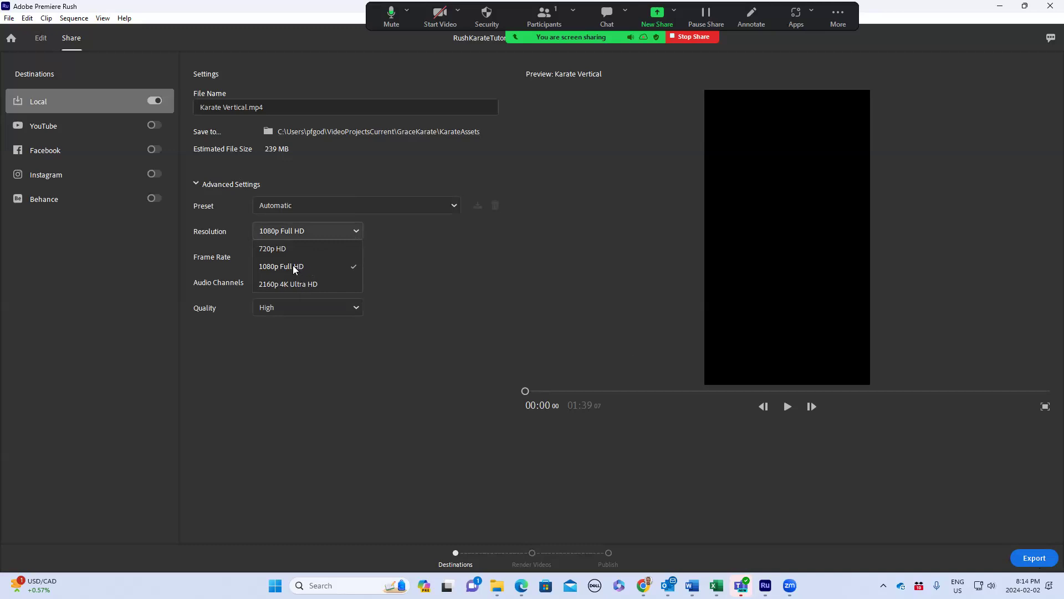
{"action": "left_click", "coordinate": [293, 268]}
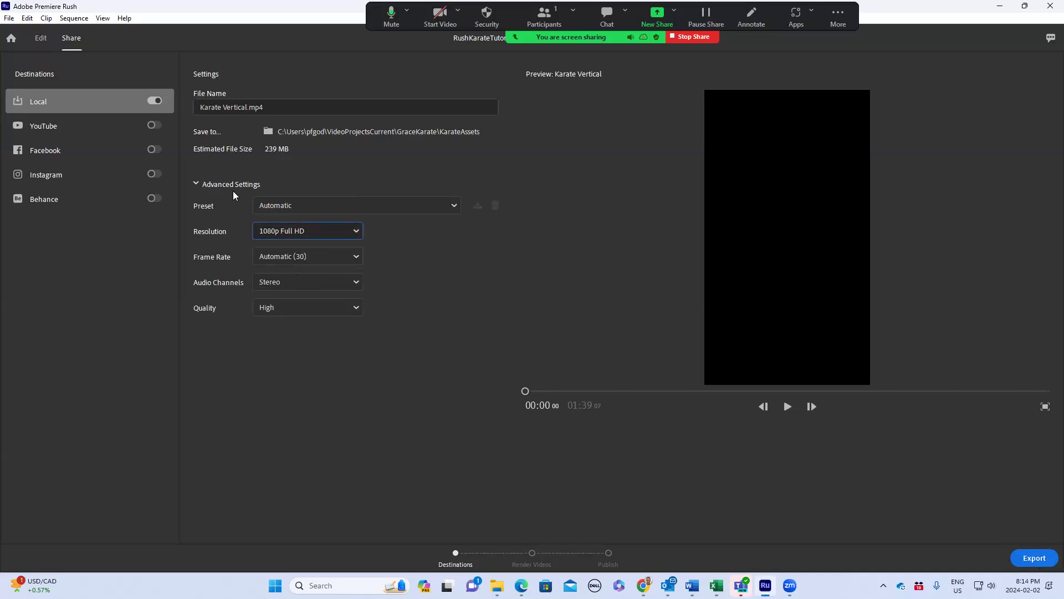
{"action": "left_click", "coordinate": [451, 206]}
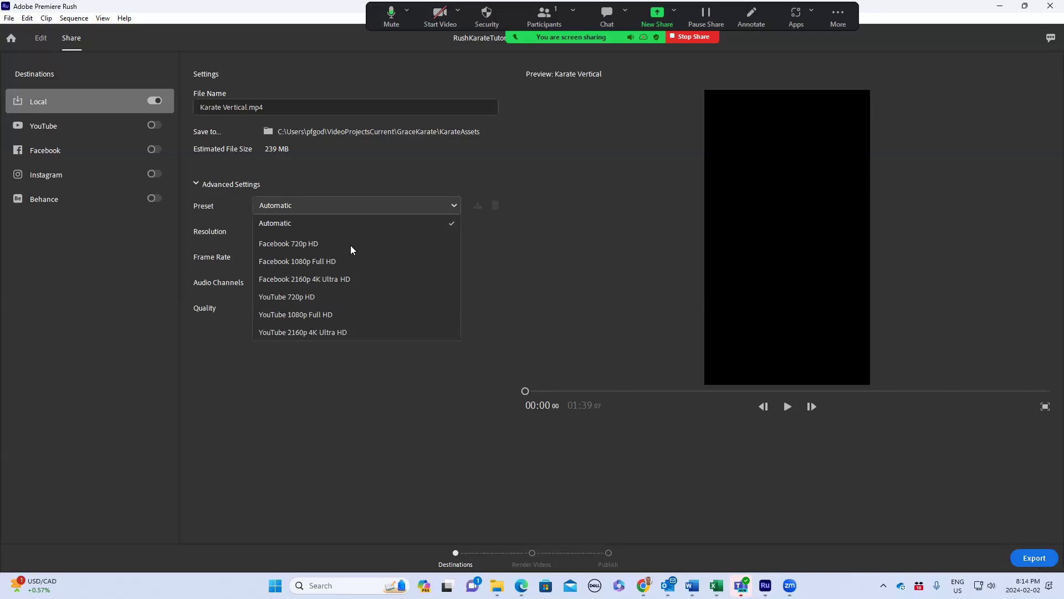
{"action": "left_click", "coordinate": [315, 315]}
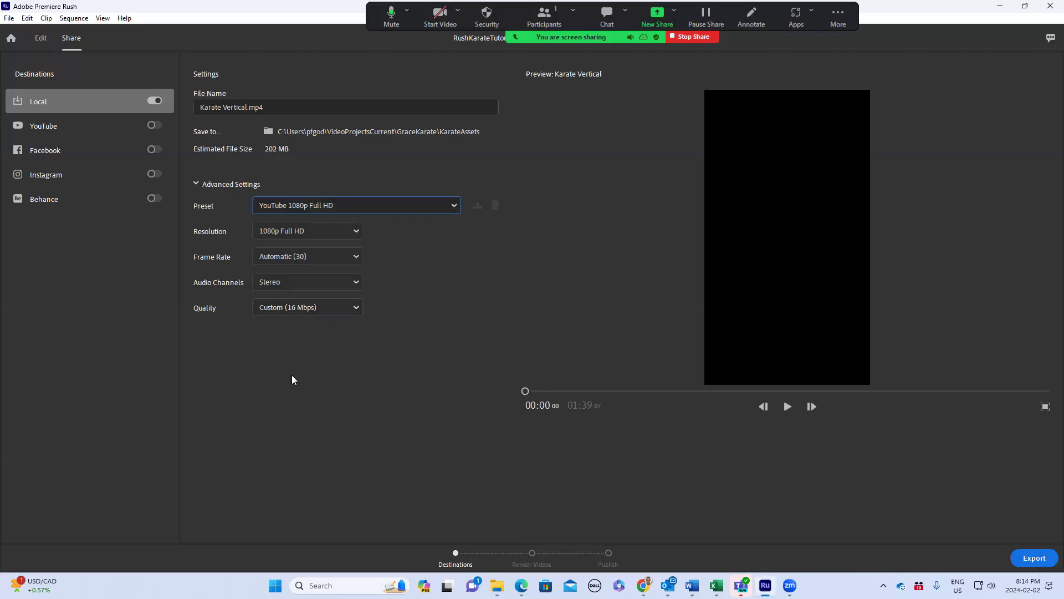
{"action": "left_click", "coordinate": [455, 208]}
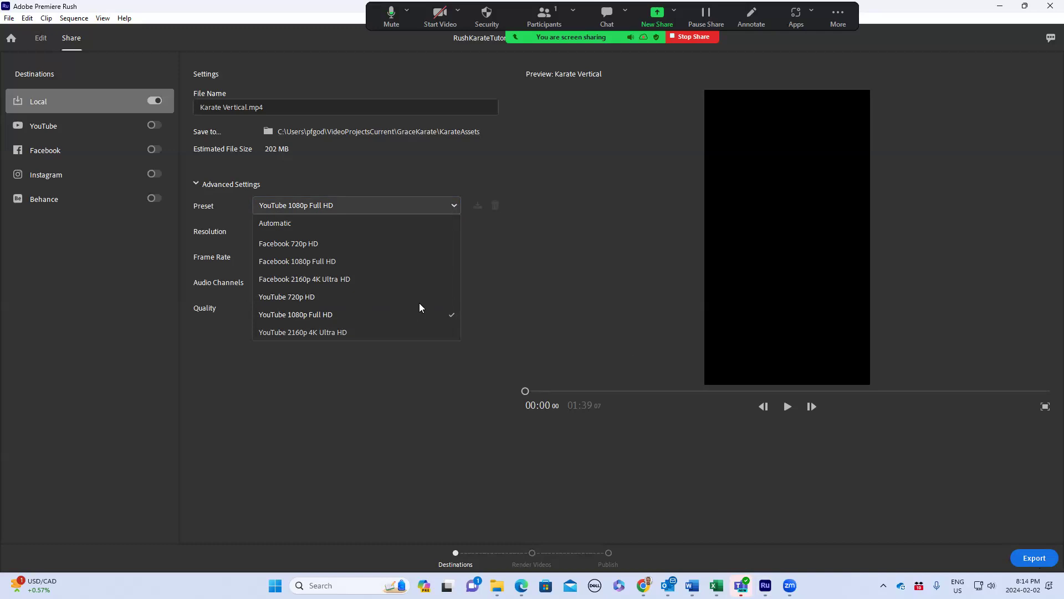
{"action": "left_click", "coordinate": [323, 313]}
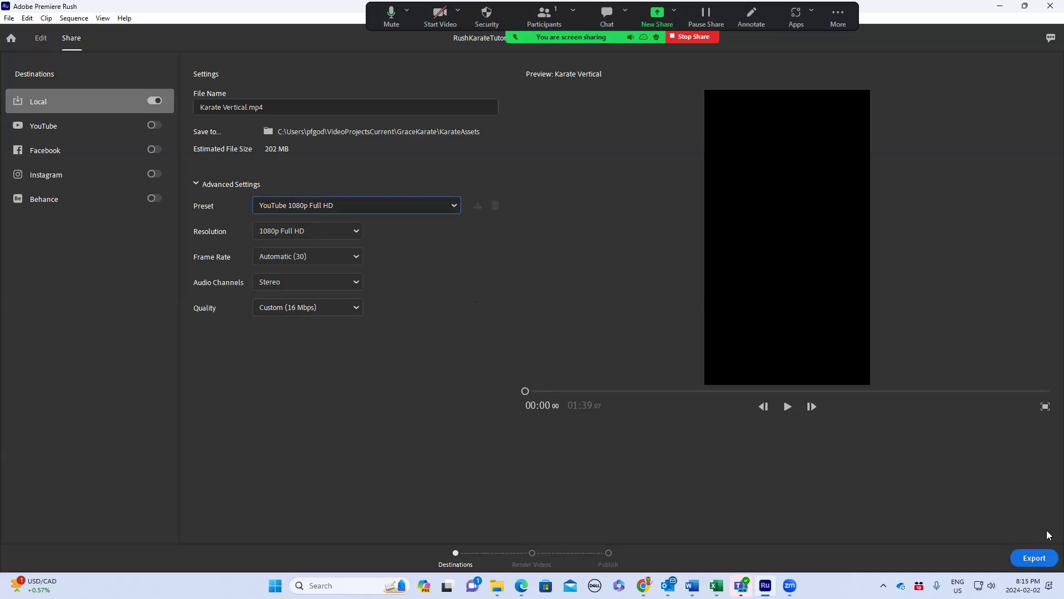
{"action": "left_click", "coordinate": [1030, 561]}
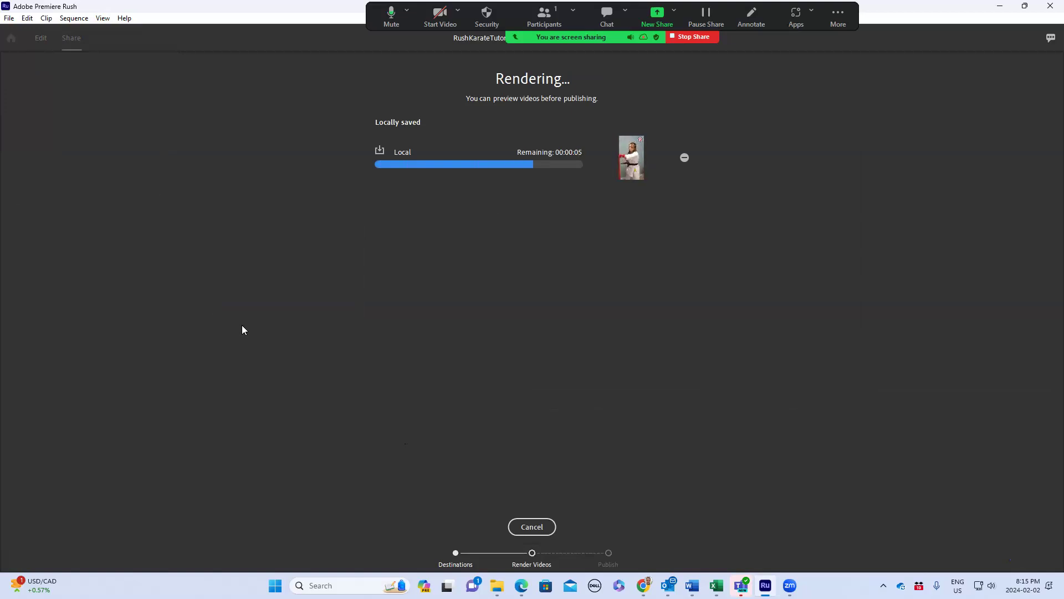
{"action": "left_click", "coordinate": [442, 16]}
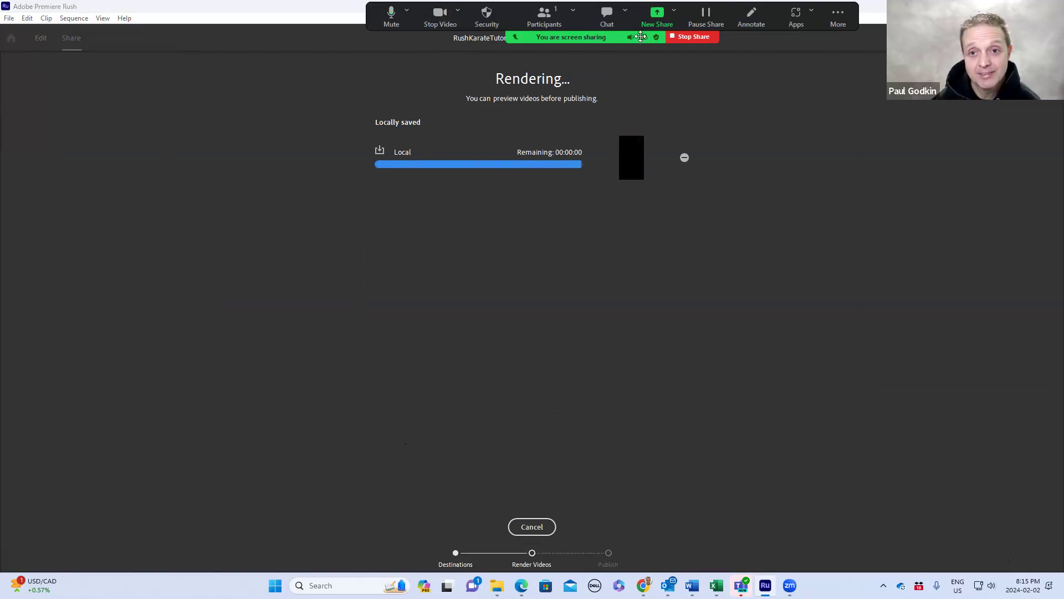
{"action": "left_click", "coordinate": [693, 38]}
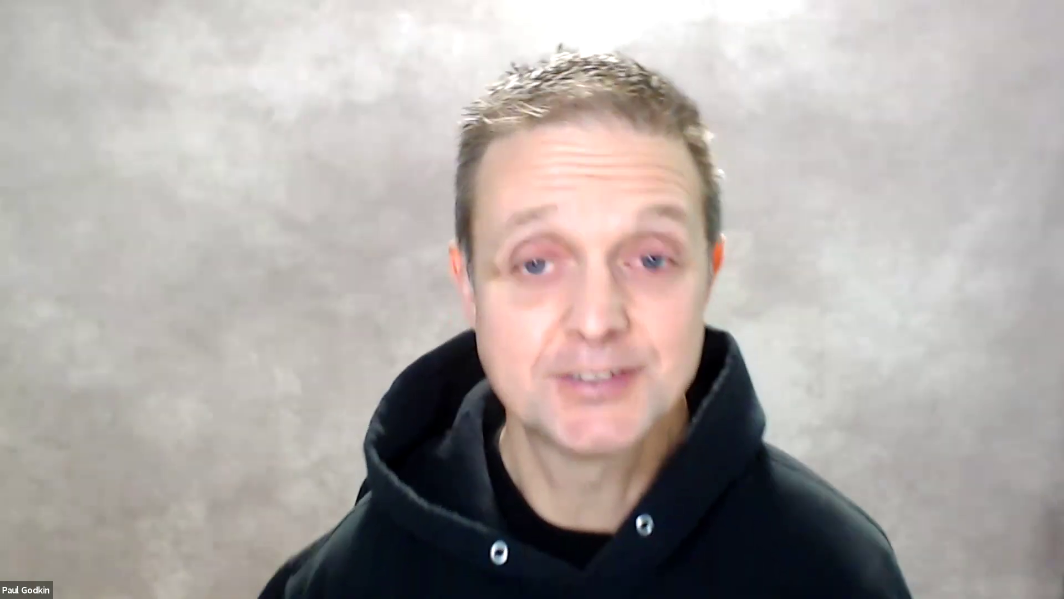